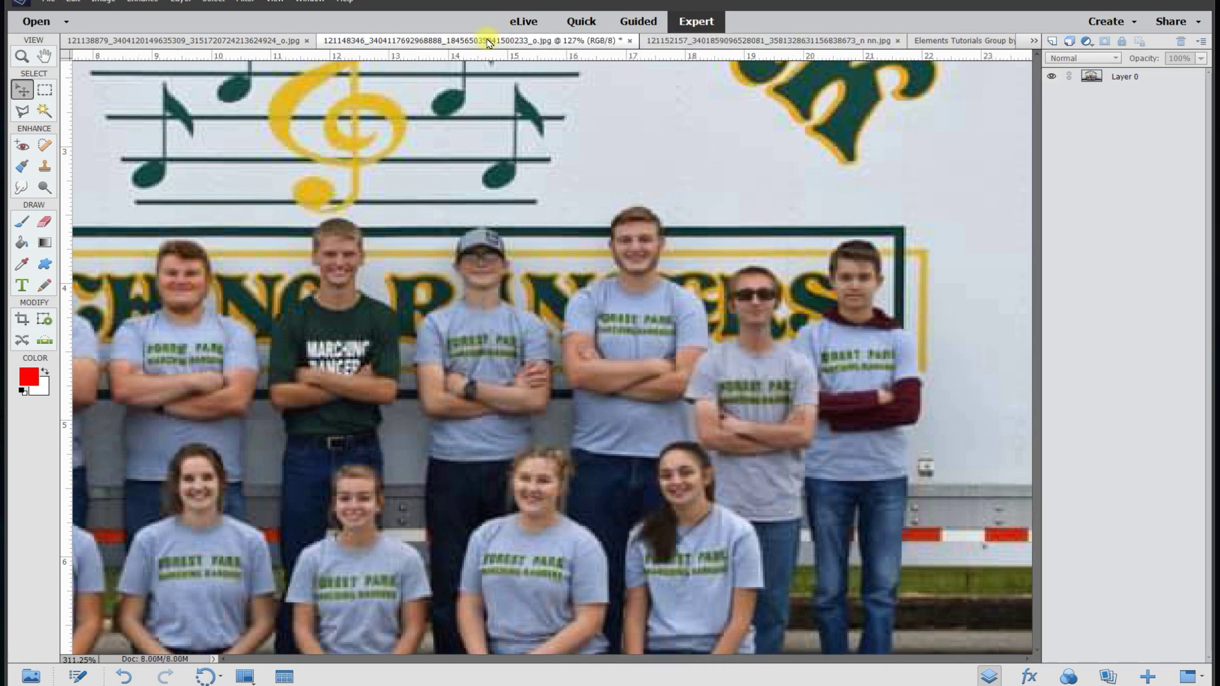
Step: Compare the finished composite group photo with the original group photo, checking the gap in the back row where the man in sunglasses was added
{"action": "left_click", "coordinate": [706, 41]}
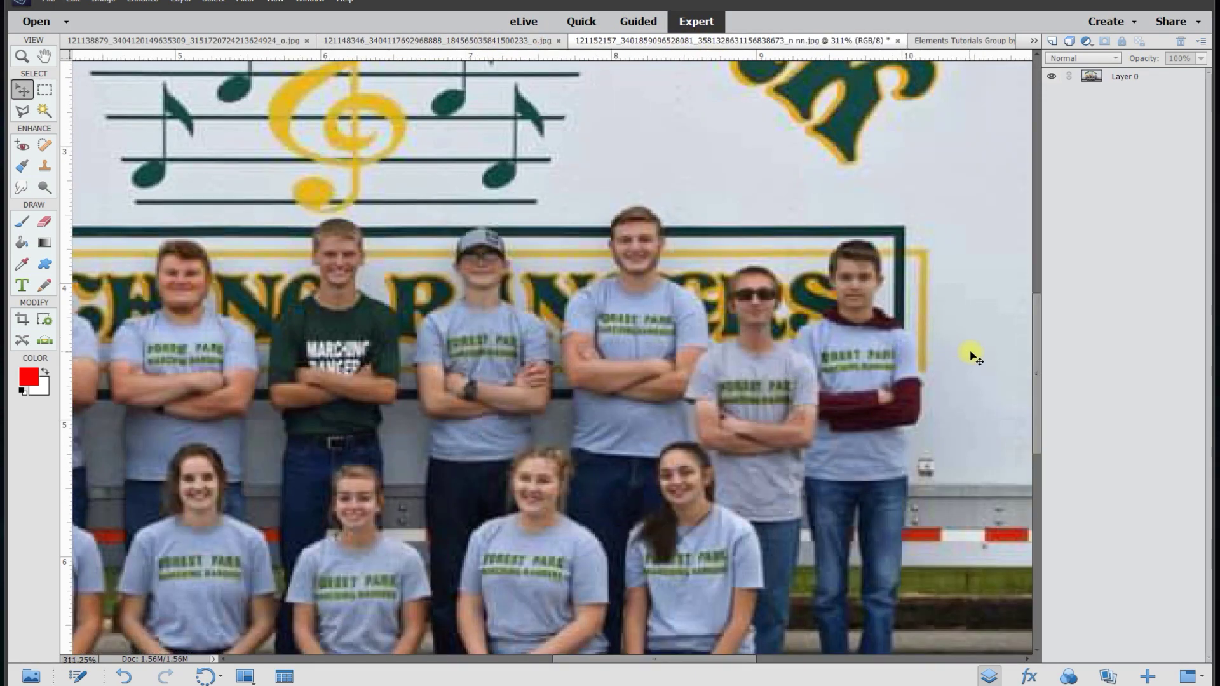
{"action": "scroll", "coordinate": [1033, 332], "scroll_direction": "down", "scroll_amount": 3}
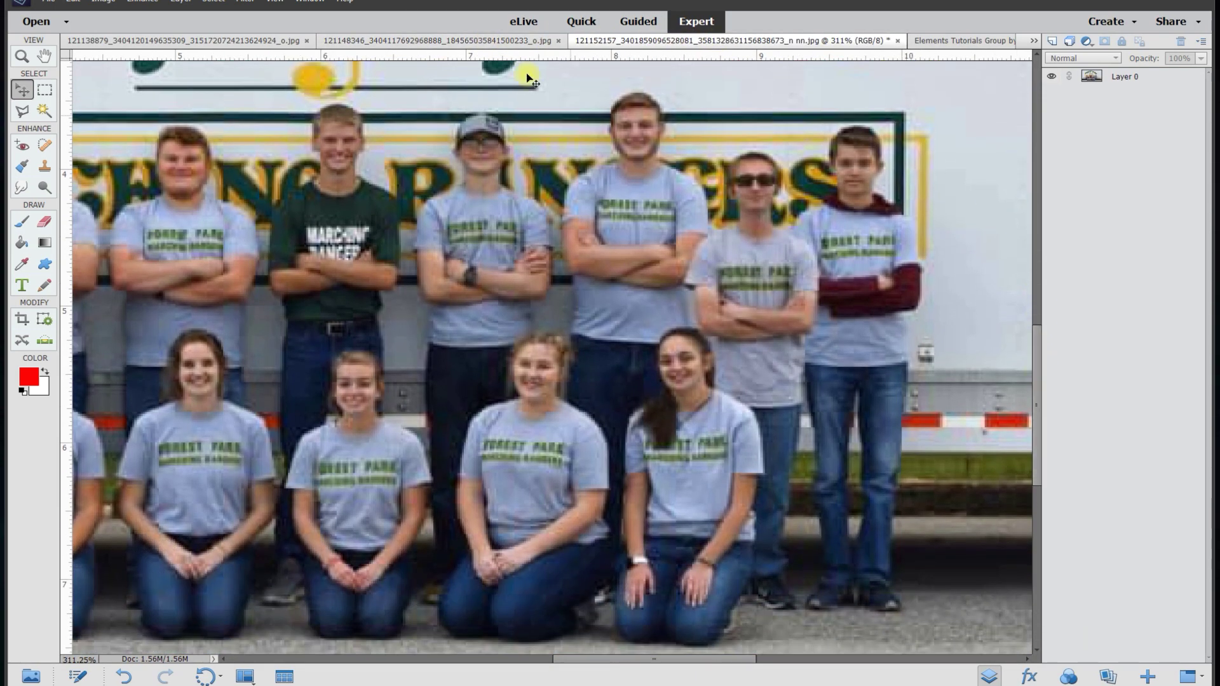
{"action": "left_click", "coordinate": [439, 41]}
{"action": "scroll", "coordinate": [699, 311], "scroll_direction": "up", "scroll_amount": 3}
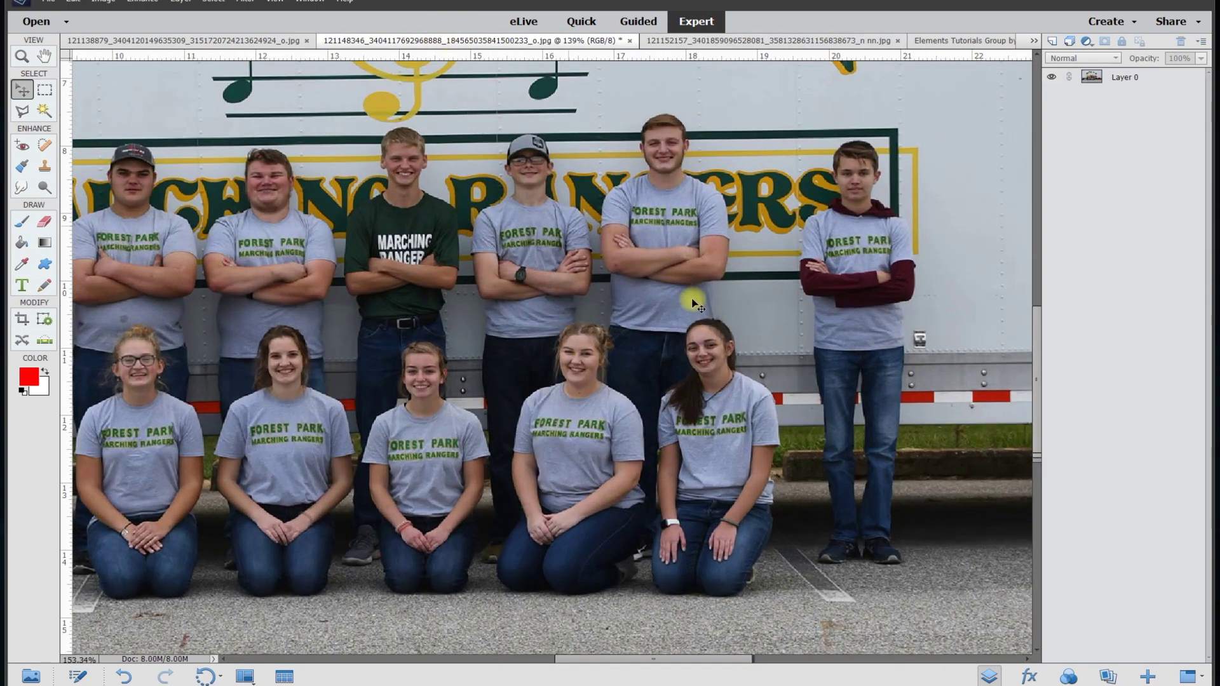
{"action": "scroll", "coordinate": [710, 329], "scroll_direction": "up", "scroll_amount": 1}
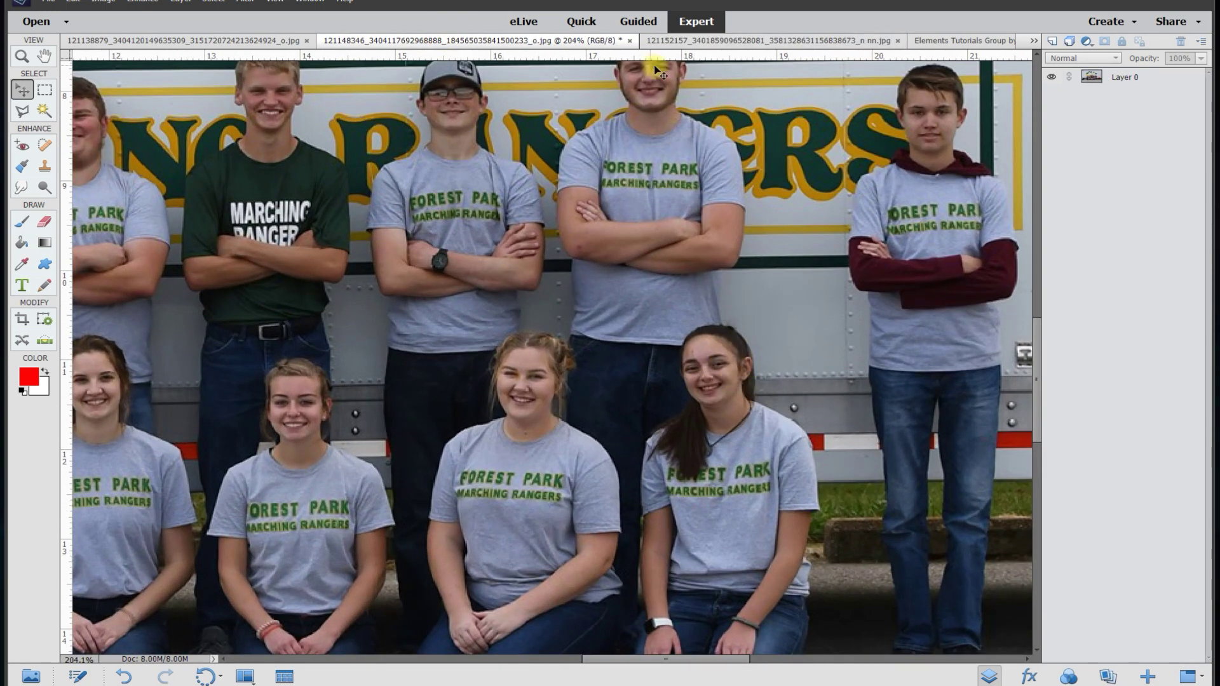
{"action": "left_click", "coordinate": [714, 42]}
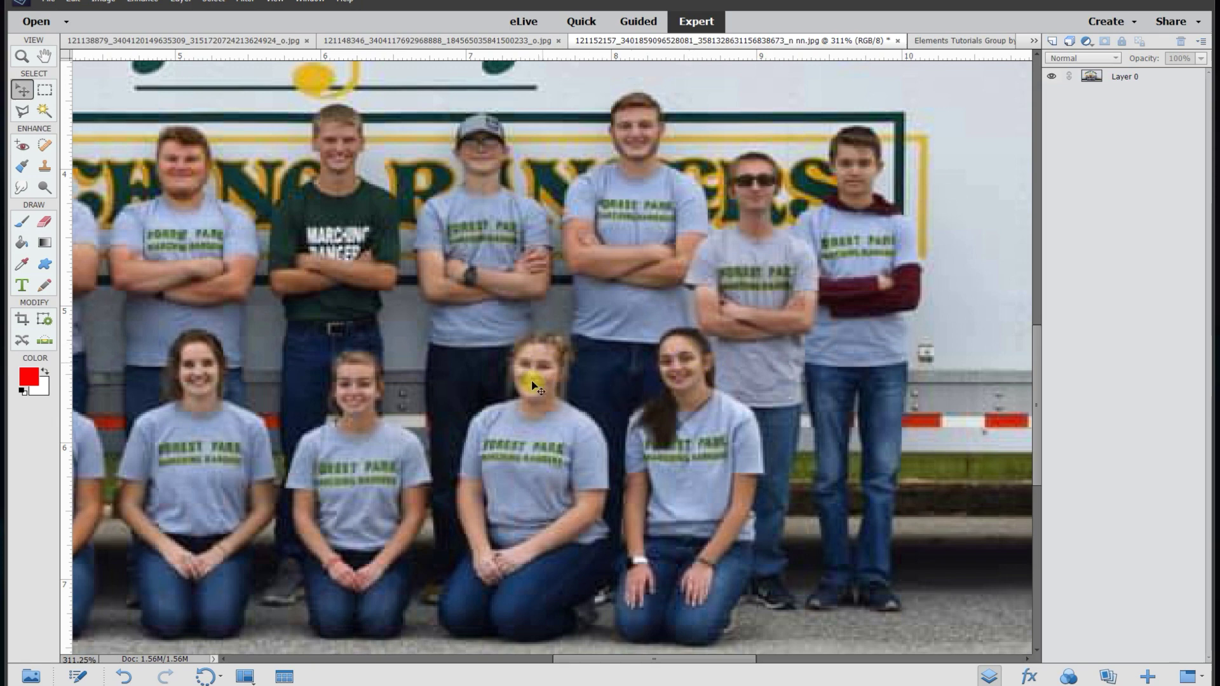
{"action": "left_click", "coordinate": [485, 40]}
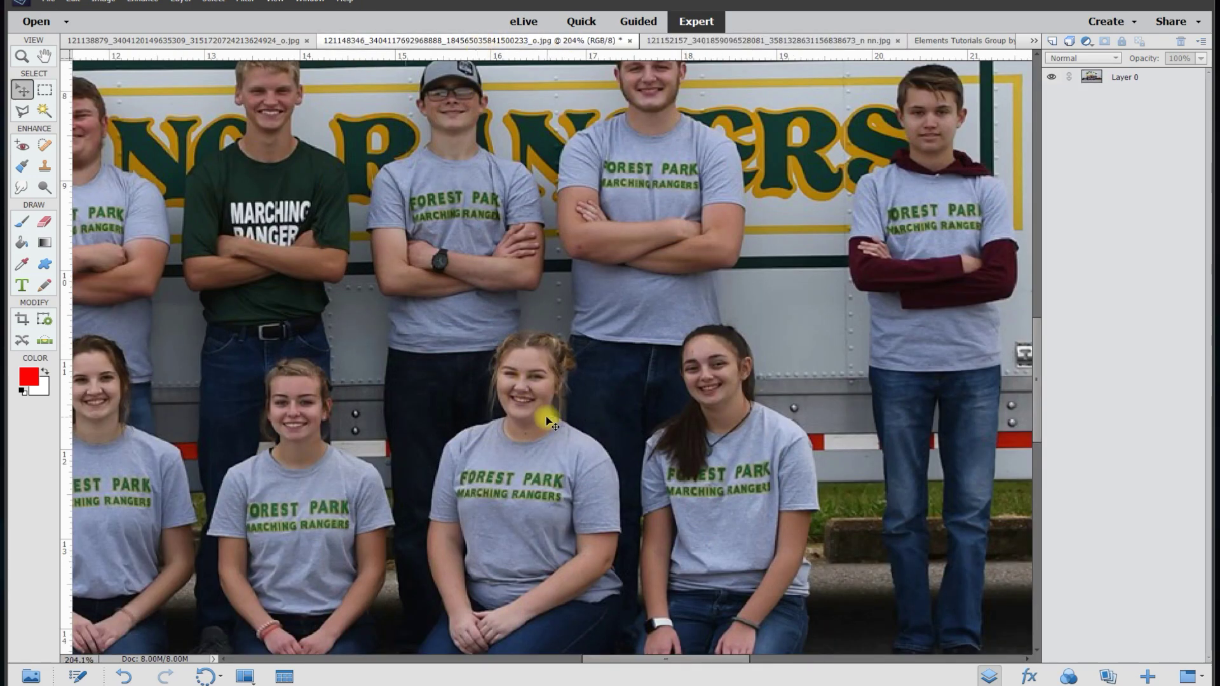
{"action": "left_click", "coordinate": [737, 40]}
{"action": "left_click", "coordinate": [478, 40]}
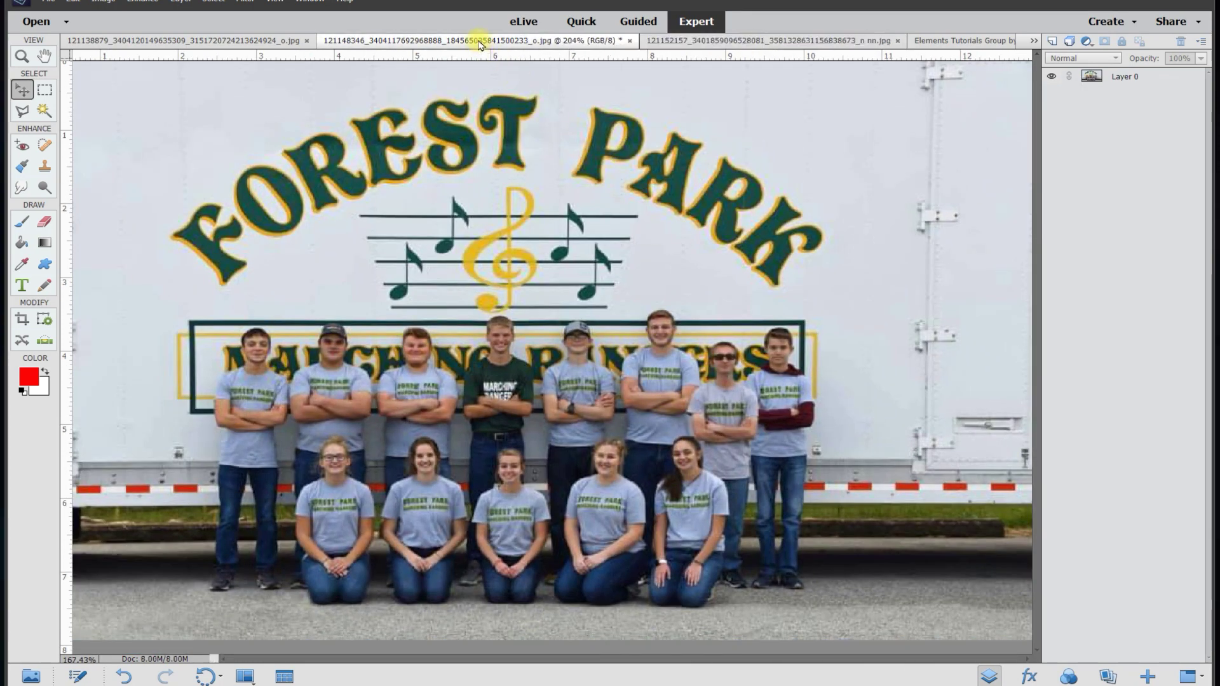
{"action": "key", "text": "ctrl+0"}
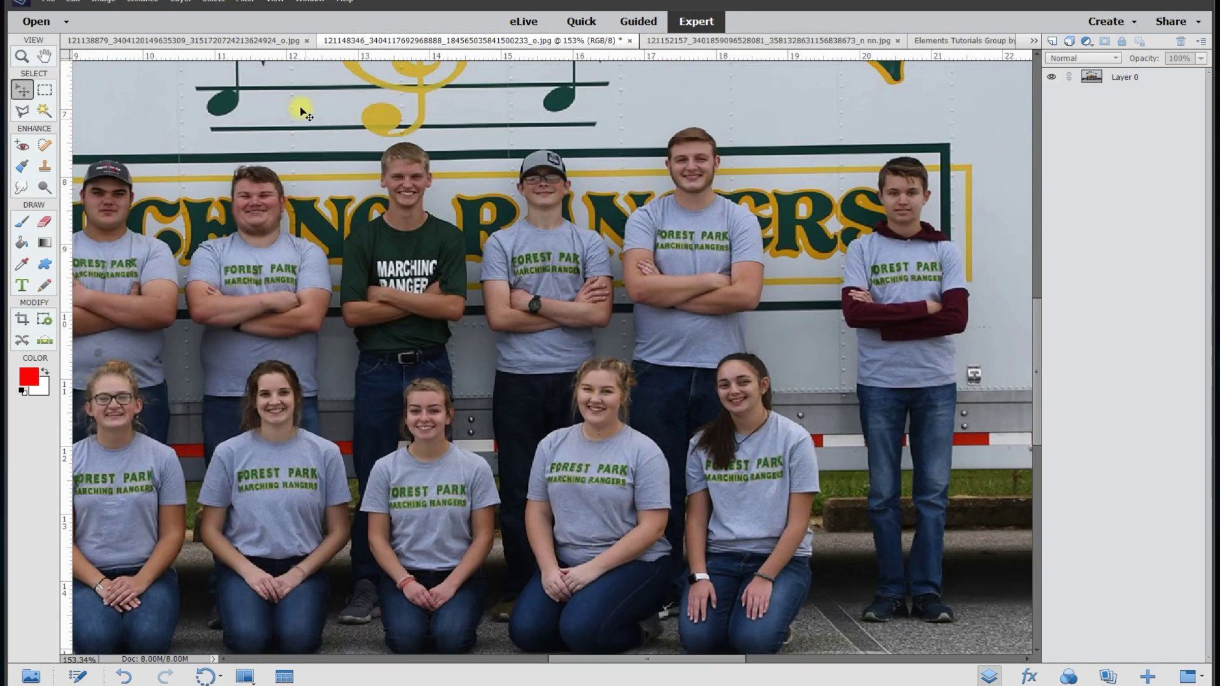
Step: In the photo of the lone man in sunglasses, select Layer 0 and set up the Eraser with a 4 px brush
{"action": "left_click", "coordinate": [267, 41]}
{"action": "scroll", "coordinate": [820, 477], "scroll_direction": "up", "scroll_amount": 5}
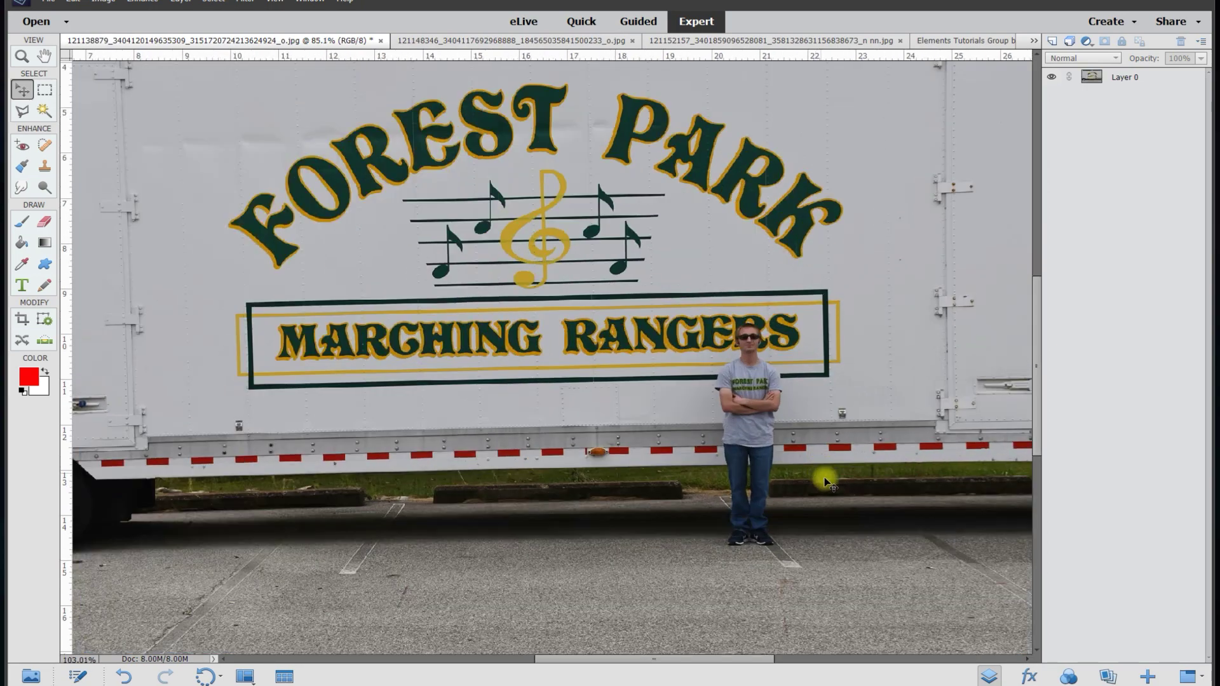
{"action": "scroll", "coordinate": [831, 456], "scroll_direction": "up", "scroll_amount": 1}
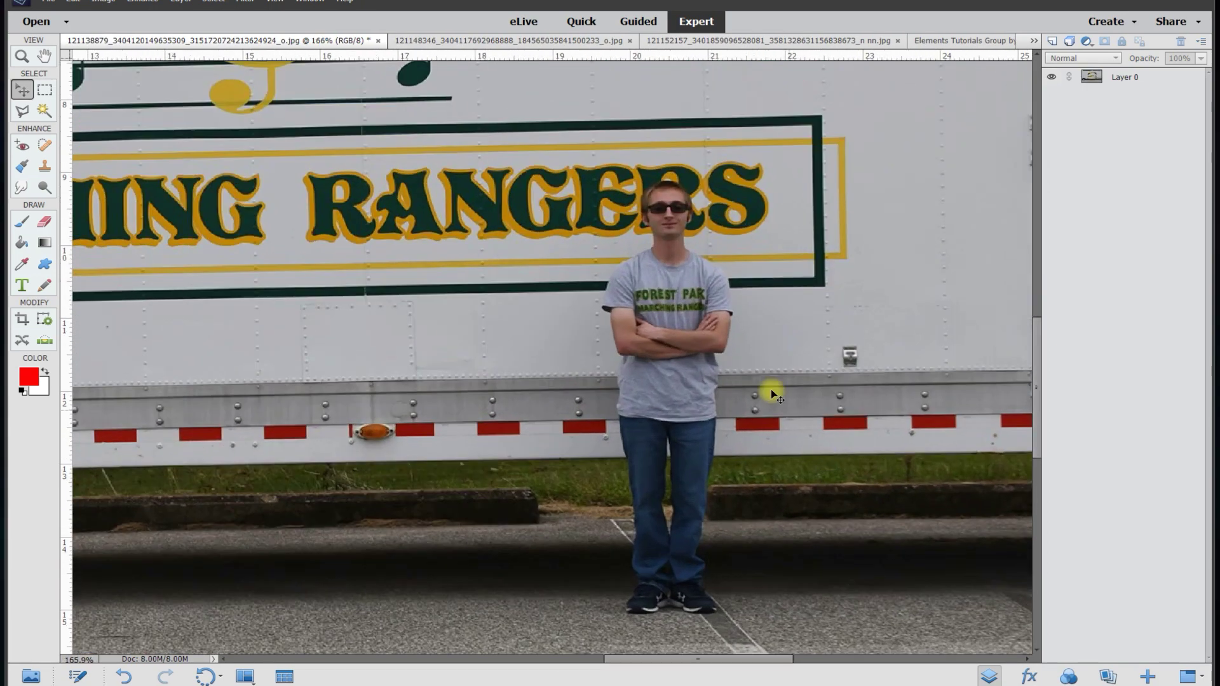
{"action": "left_click", "coordinate": [45, 224]}
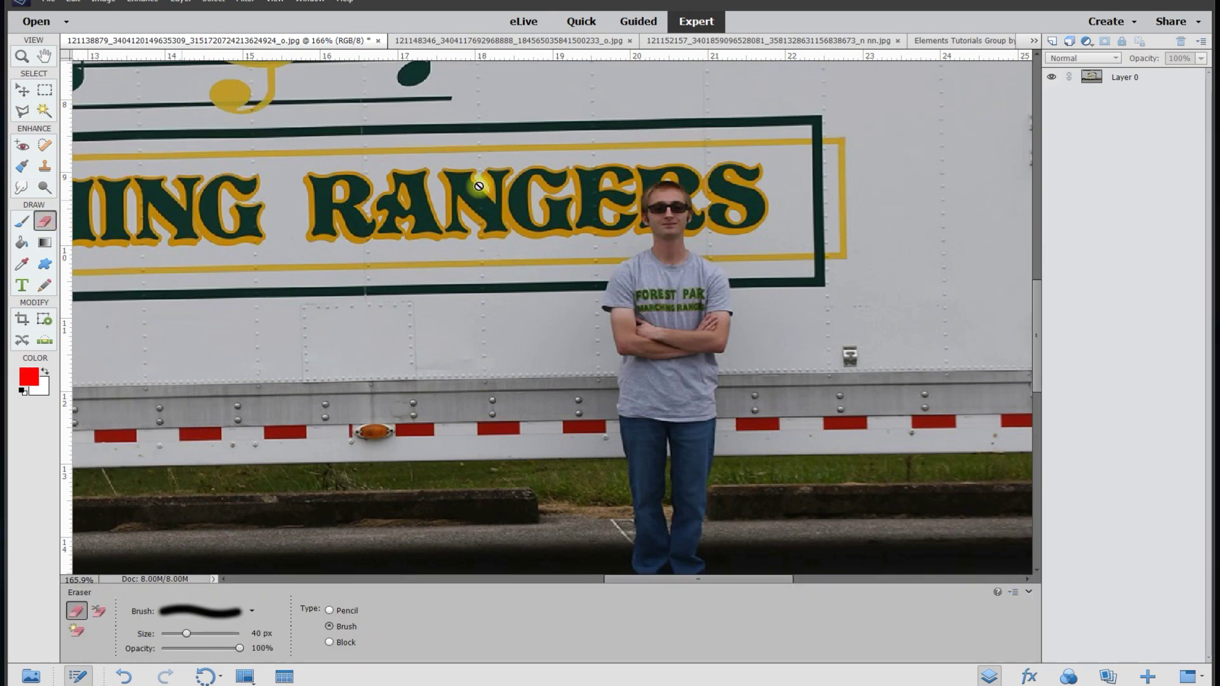
{"action": "left_click", "coordinate": [1109, 79]}
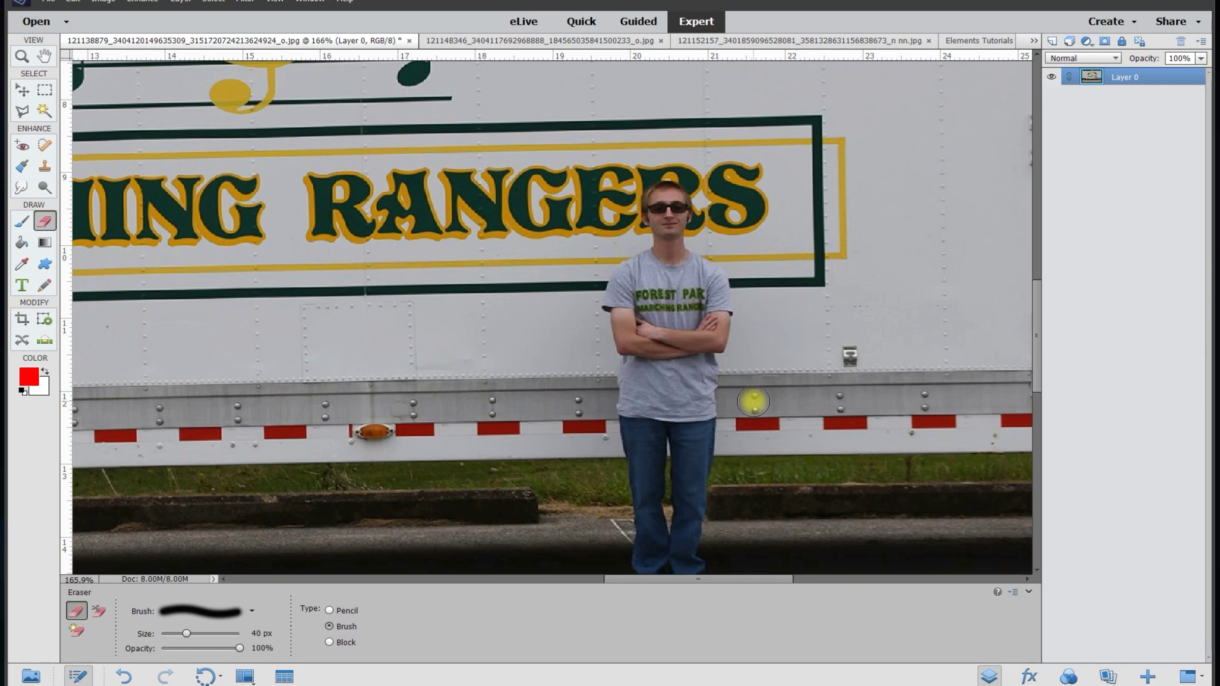
{"action": "scroll", "coordinate": [752, 402], "scroll_direction": "up", "scroll_amount": 1}
{"action": "scroll", "coordinate": [752, 403], "scroll_direction": "up", "scroll_amount": 3}
{"action": "scroll", "coordinate": [518, 384], "scroll_direction": "up", "scroll_amount": 6}
{"action": "scroll", "coordinate": [253, 633], "scroll_direction": "down", "scroll_amount": 5}
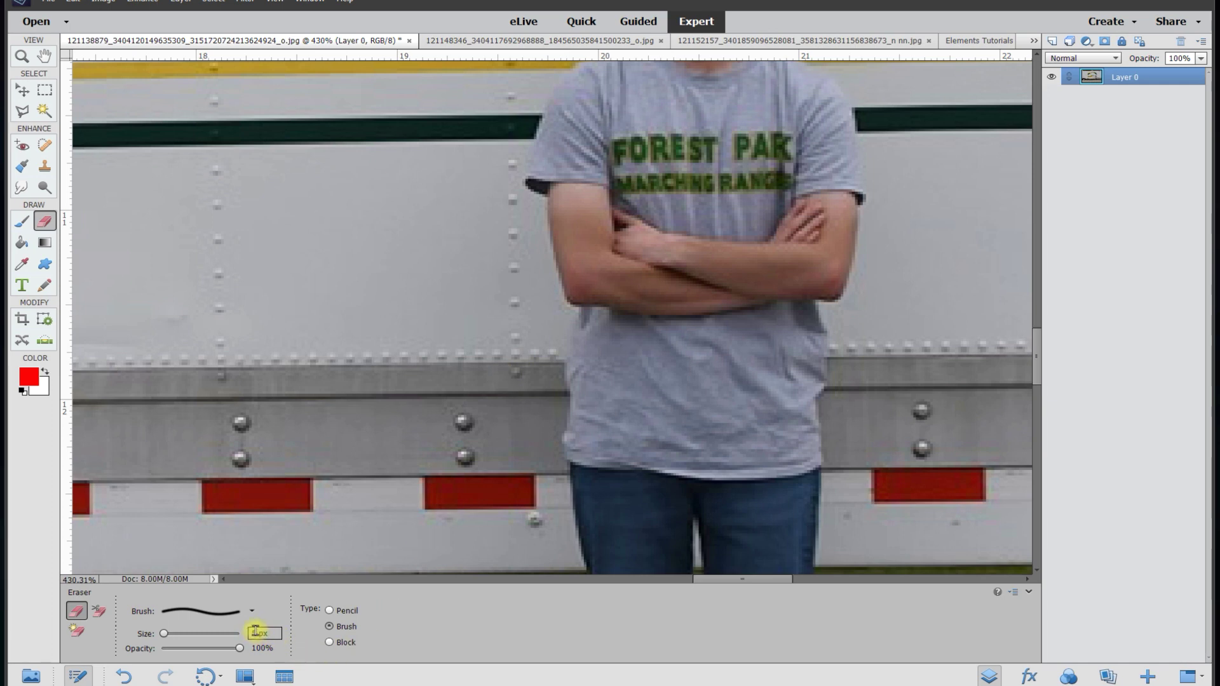
{"action": "scroll", "coordinate": [250, 632], "scroll_direction": "down", "scroll_amount": 1}
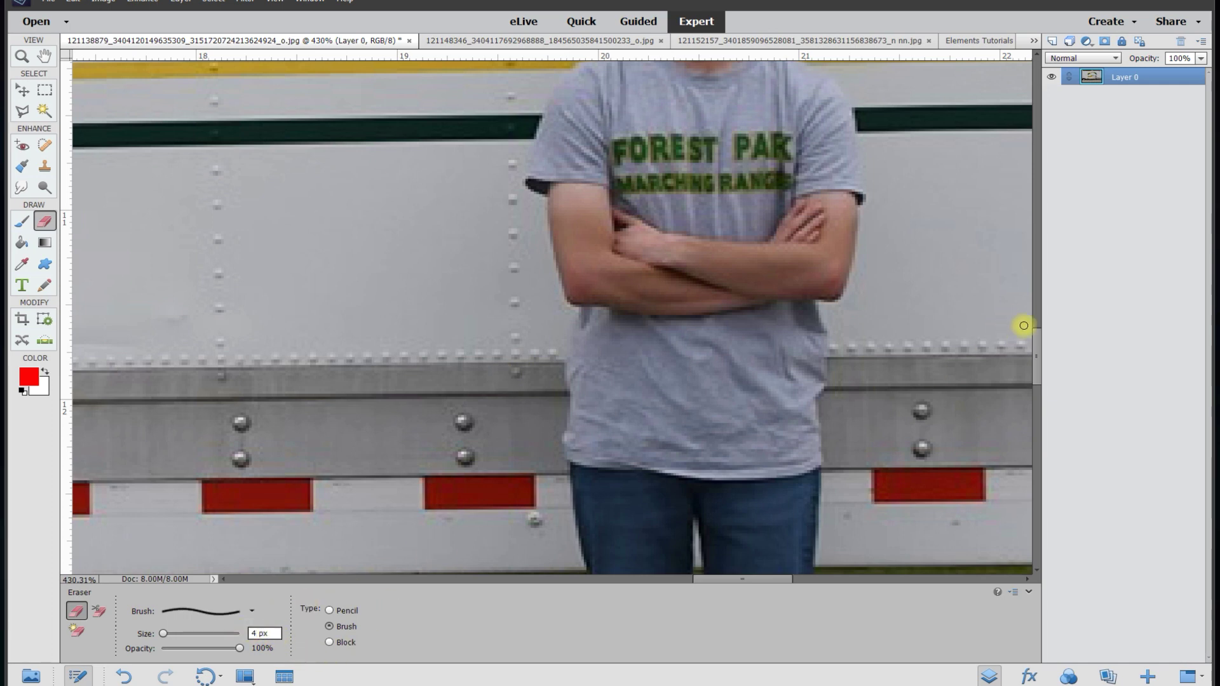
{"action": "key", "text": "Up"}
{"action": "key", "text": "Up"}
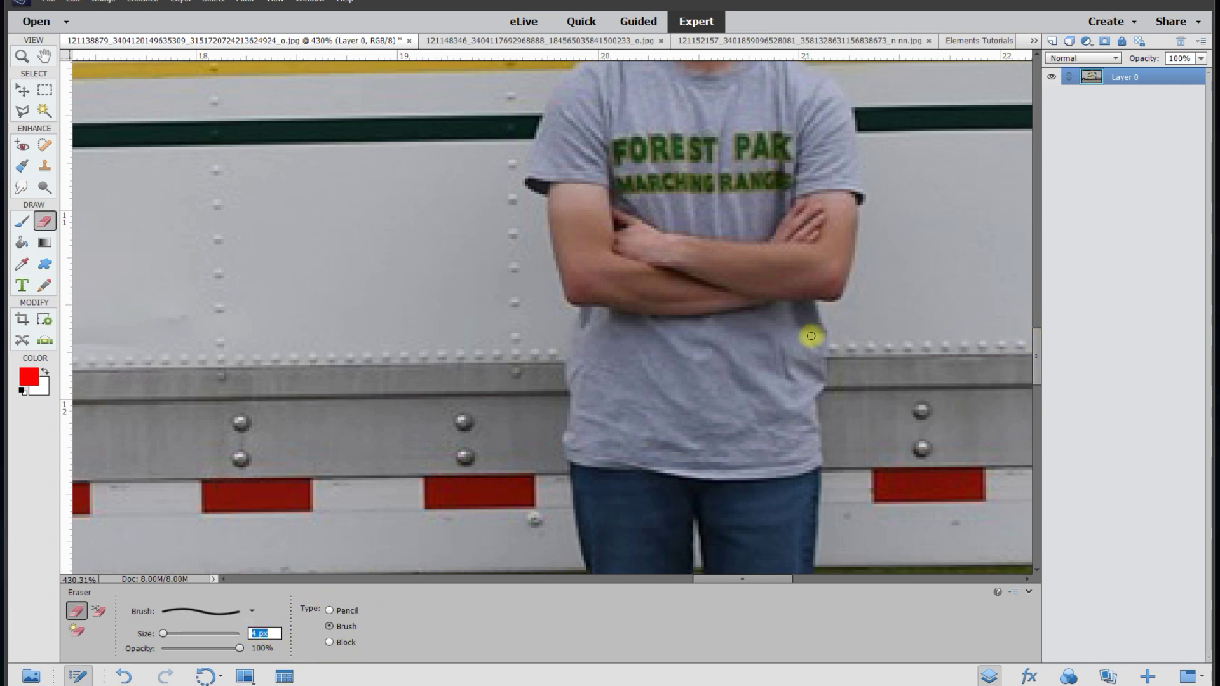
Step: Erase a thin strip of background along the man's arm and shirt on the image's left side, from sleeve to shirt hem
{"action": "left_click", "coordinate": [24, 92]}
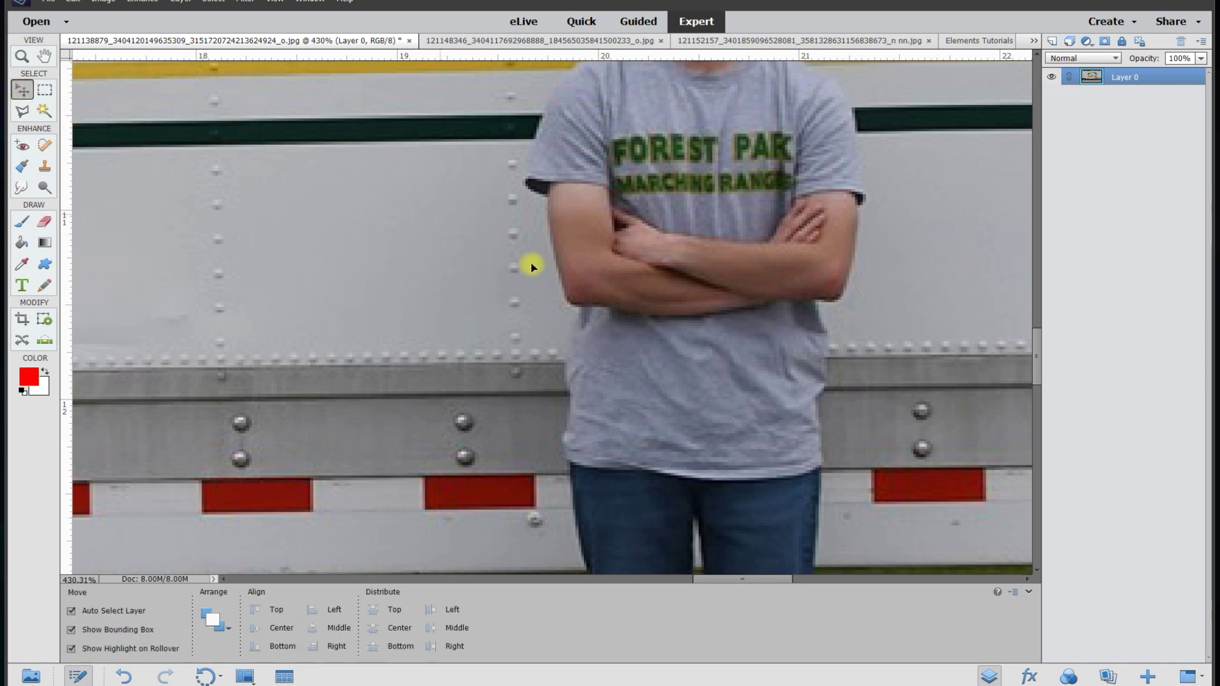
{"action": "scroll", "coordinate": [580, 341], "scroll_direction": "up", "scroll_amount": 3}
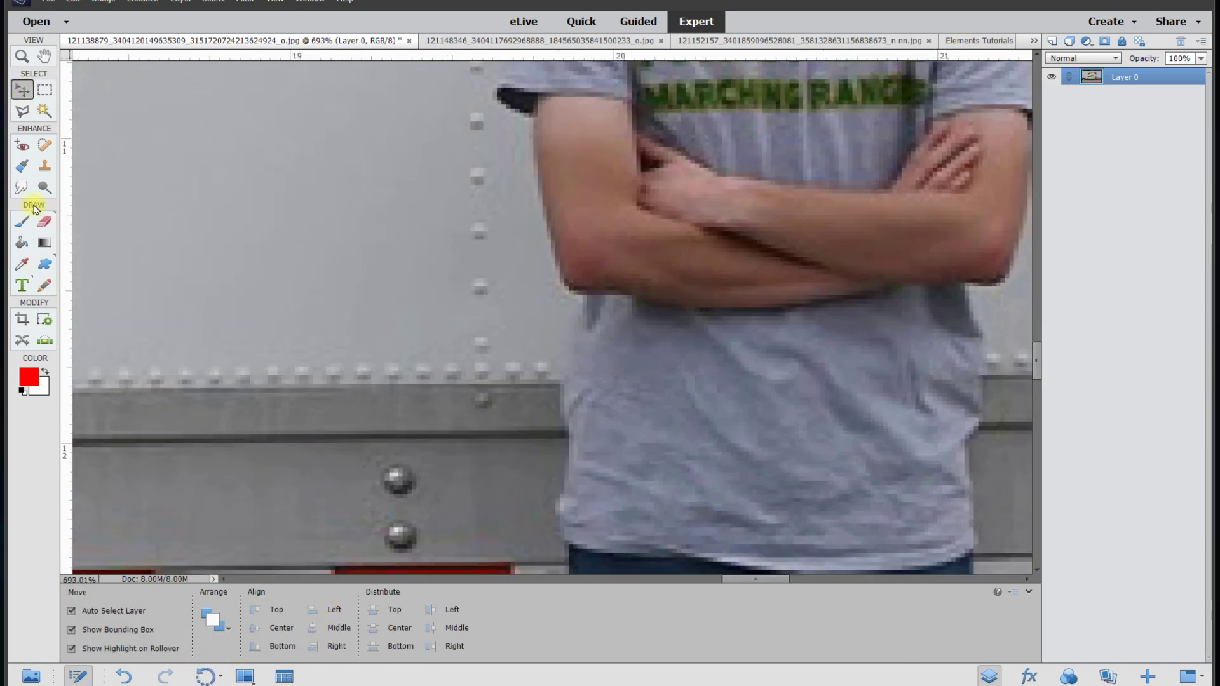
{"action": "left_click", "coordinate": [45, 224]}
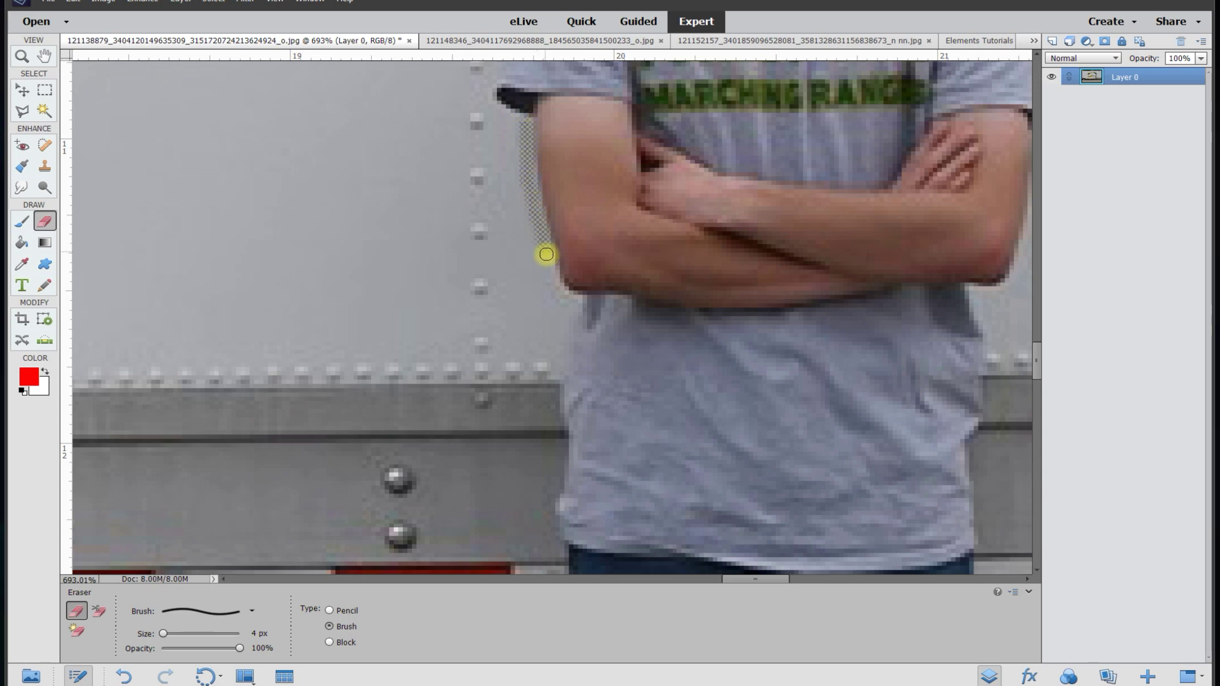
{"action": "left_click_drag", "start_coordinate": [553, 279], "coordinate": [561, 346]}
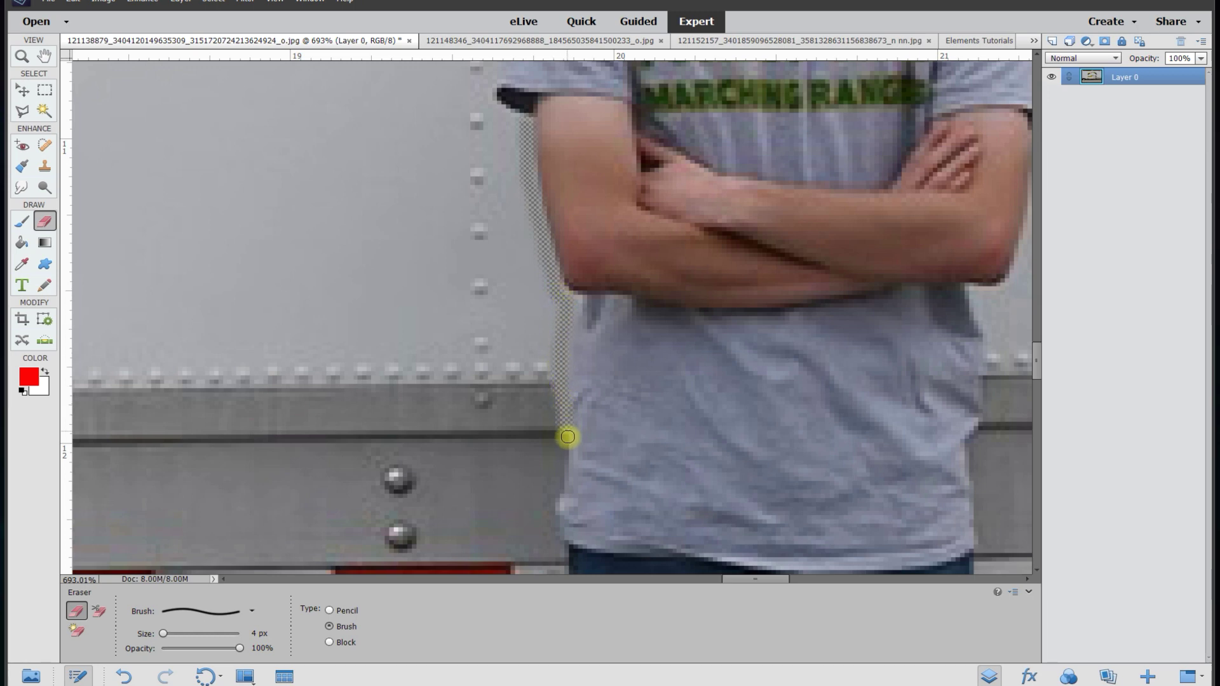
{"action": "left_click", "coordinate": [555, 521]}
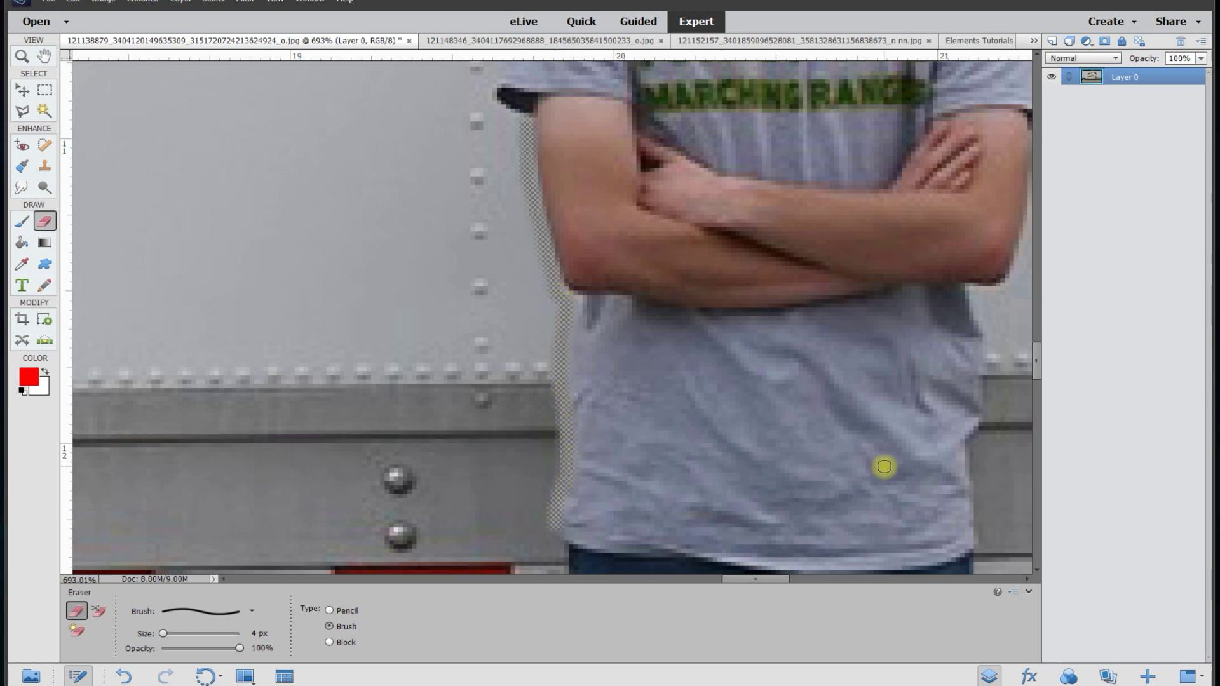
Step: Erase a matching strip along the shirt and arm on the image's right side, from hem up to sleeve
{"action": "left_click_drag", "start_coordinate": [753, 584], "coordinate": [779, 580]}
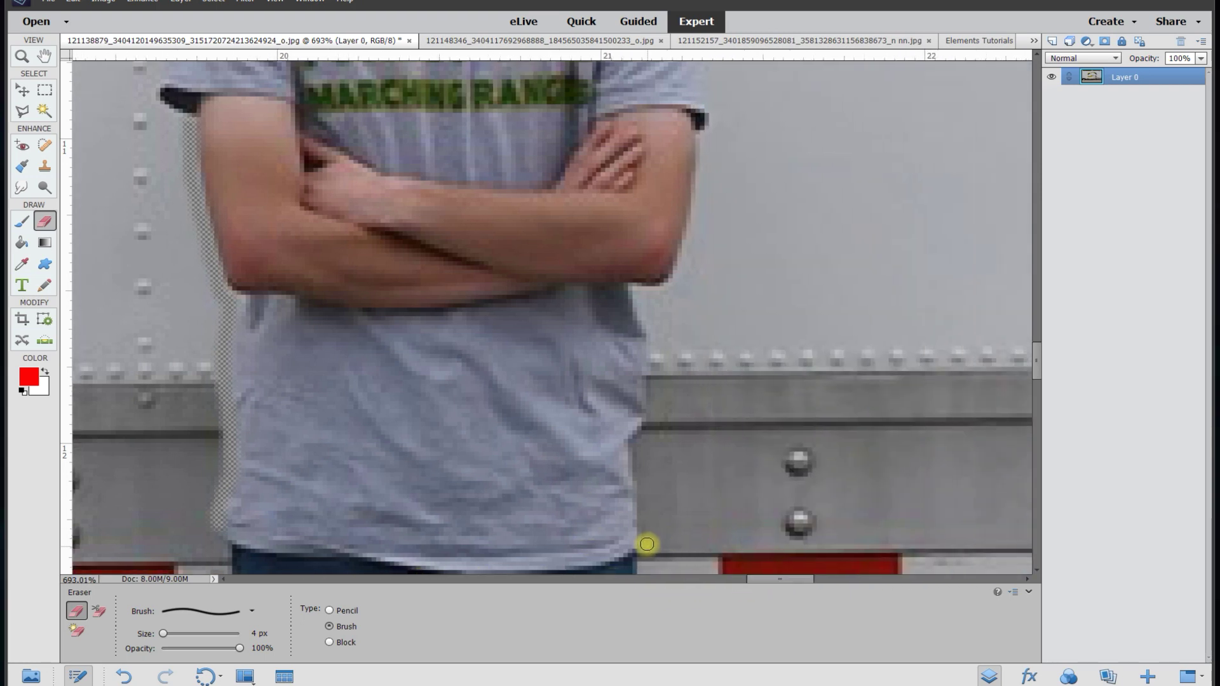
{"action": "left_click_drag", "start_coordinate": [640, 485], "coordinate": [638, 460]}
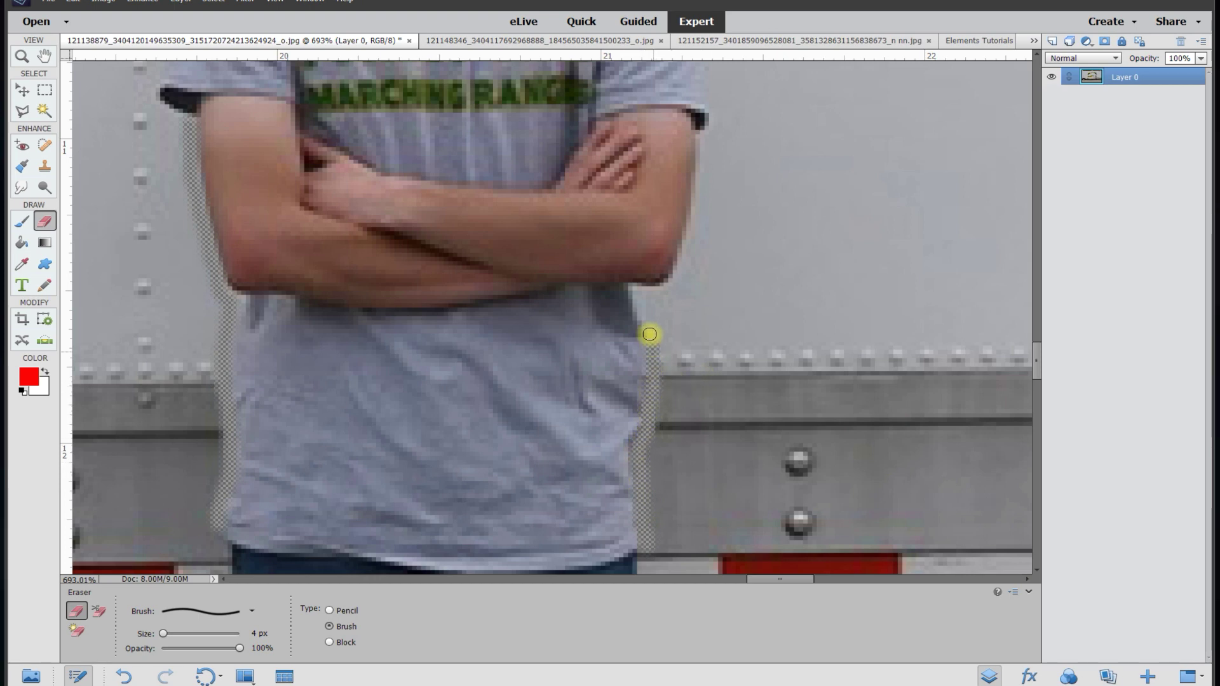
{"action": "left_click_drag", "start_coordinate": [702, 131], "coordinate": [670, 280]}
Step: Continue the erased outline around both sleeves, the shoulders, the neck and the man's head
{"action": "left_click_drag", "start_coordinate": [1037, 361], "coordinate": [1036, 340]}
{"action": "mouse_move", "coordinate": [508, 71]}
{"action": "left_mouse_down"}
{"action": "mouse_move", "coordinate": [508, 118]}
{"action": "mouse_move", "coordinate": [681, 243]}
{"action": "mouse_move", "coordinate": [706, 406]}
{"action": "left_mouse_up"}
{"action": "mouse_move", "coordinate": [188, 403]}
{"action": "left_mouse_down"}
{"action": "mouse_move", "coordinate": [231, 185]}
{"action": "mouse_move", "coordinate": [375, 121]}
{"action": "left_mouse_up"}
{"action": "scroll", "coordinate": [171, 137], "scroll_direction": "up", "scroll_amount": 3}
{"action": "left_click_drag", "start_coordinate": [1037, 331], "coordinate": [1037, 319]}
{"action": "mouse_move", "coordinate": [517, 395]}
{"action": "left_mouse_down"}
{"action": "mouse_move", "coordinate": [525, 298]}
{"action": "mouse_move", "coordinate": [445, 179]}
{"action": "left_mouse_up"}
{"action": "left_click_drag", "start_coordinate": [1037, 319], "coordinate": [1036, 308]}
{"action": "mouse_move", "coordinate": [445, 321]}
{"action": "left_mouse_down"}
{"action": "mouse_move", "coordinate": [442, 187]}
{"action": "mouse_move", "coordinate": [820, 158]}
{"action": "mouse_move", "coordinate": [817, 384]}
{"action": "left_mouse_up"}
{"action": "scroll", "coordinate": [667, 218], "scroll_direction": "up", "scroll_amount": 3}
Step: Erase the background along the outer edges of the jeans and in the gap between the legs
{"action": "left_click_drag", "start_coordinate": [1037, 305], "coordinate": [1038, 403]}
{"action": "mouse_move", "coordinate": [642, 136]}
{"action": "left_mouse_down"}
{"action": "mouse_move", "coordinate": [637, 514]}
{"action": "mouse_move", "coordinate": [658, 556]}
{"action": "left_mouse_up"}
{"action": "left_click_drag", "start_coordinate": [284, 81], "coordinate": [363, 566]}
{"action": "mouse_move", "coordinate": [1017, 86]}
{"action": "left_mouse_down"}
{"action": "mouse_move", "coordinate": [959, 400]}
{"action": "mouse_move", "coordinate": [947, 565]}
{"action": "left_mouse_up"}
{"action": "left_click_drag", "start_coordinate": [1037, 394], "coordinate": [1037, 356]}
{"action": "left_click_drag", "start_coordinate": [777, 579], "coordinate": [795, 579]}
{"action": "left_click_drag", "start_coordinate": [1037, 381], "coordinate": [1036, 416]}
{"action": "mouse_move", "coordinate": [382, 362]}
{"action": "left_mouse_down"}
{"action": "mouse_move", "coordinate": [368, 77]}
{"action": "mouse_move", "coordinate": [356, 286]}
{"action": "left_mouse_up"}
{"action": "left_click_drag", "start_coordinate": [665, 142], "coordinate": [610, 546]}
Step: Complete the erased outline down the lower legs and around both shoes
{"action": "left_click_drag", "start_coordinate": [792, 579], "coordinate": [777, 579]}
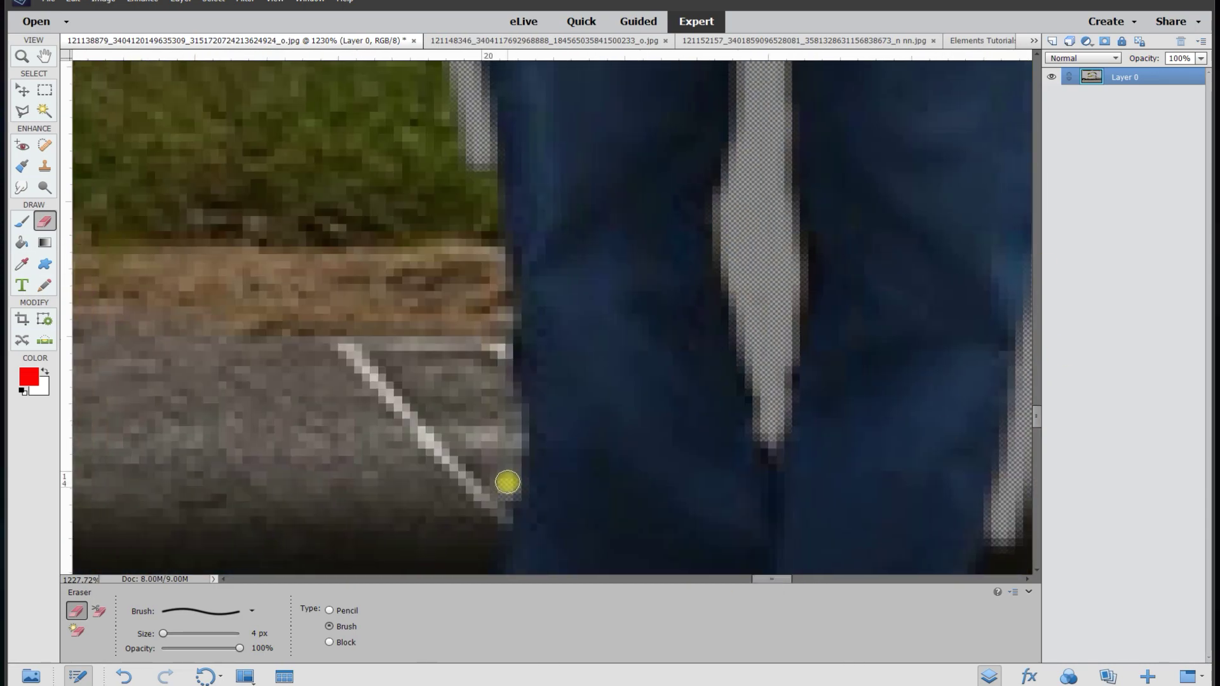
{"action": "left_click_drag", "start_coordinate": [507, 485], "coordinate": [492, 124]}
{"action": "left_click_drag", "start_coordinate": [1036, 413], "coordinate": [1036, 432]}
{"action": "left_click_drag", "start_coordinate": [463, 137], "coordinate": [553, 483]}
{"action": "left_click_drag", "start_coordinate": [779, 579], "coordinate": [790, 579]}
{"action": "left_click_drag", "start_coordinate": [728, 495], "coordinate": [664, 235]}
{"action": "left_click_drag", "start_coordinate": [1036, 432], "coordinate": [1036, 448]}
{"action": "mouse_move", "coordinate": [182, 191]}
{"action": "left_mouse_down"}
{"action": "mouse_move", "coordinate": [129, 352]}
{"action": "mouse_move", "coordinate": [379, 345]}
{"action": "mouse_move", "coordinate": [511, 324]}
{"action": "mouse_move", "coordinate": [569, 360]}
{"action": "mouse_move", "coordinate": [636, 372]}
{"action": "mouse_move", "coordinate": [804, 363]}
{"action": "mouse_move", "coordinate": [808, 295]}
{"action": "mouse_move", "coordinate": [724, 186]}
{"action": "mouse_move", "coordinate": [717, 133]}
{"action": "left_mouse_up"}
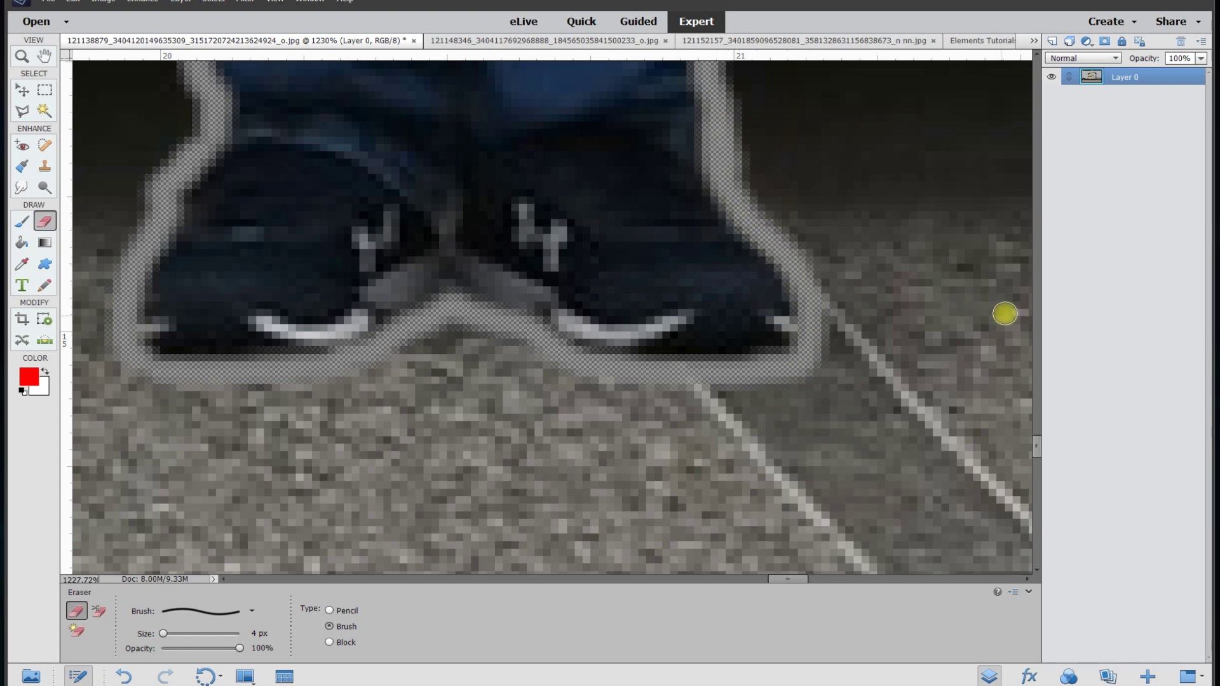
Step: Start a Polygonal Lasso selection with 0 px feather in the erased strip beside the shirt and trace it down the left-hand leg
{"action": "scroll", "coordinate": [781, 318], "scroll_direction": "down", "scroll_amount": 3}
{"action": "scroll", "coordinate": [781, 318], "scroll_direction": "down", "scroll_amount": 8}
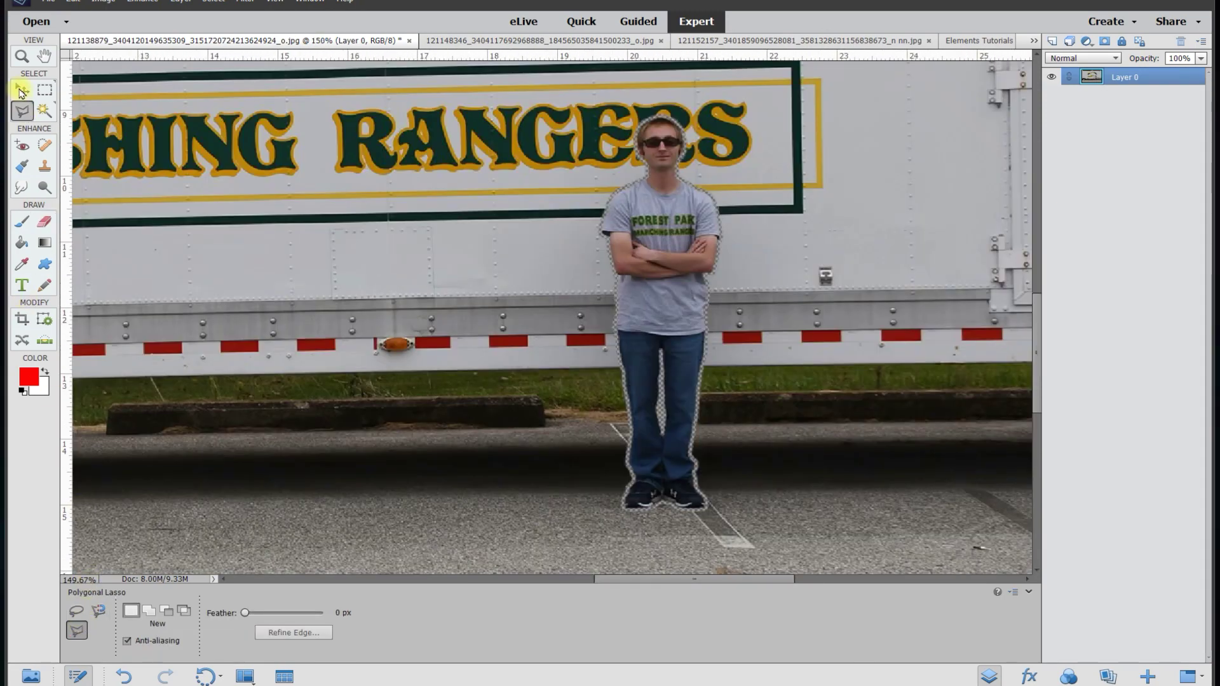
{"action": "left_click", "coordinate": [21, 92]}
{"action": "left_click", "coordinate": [21, 110]}
{"action": "scroll", "coordinate": [700, 299], "scroll_direction": "up", "scroll_amount": 2}
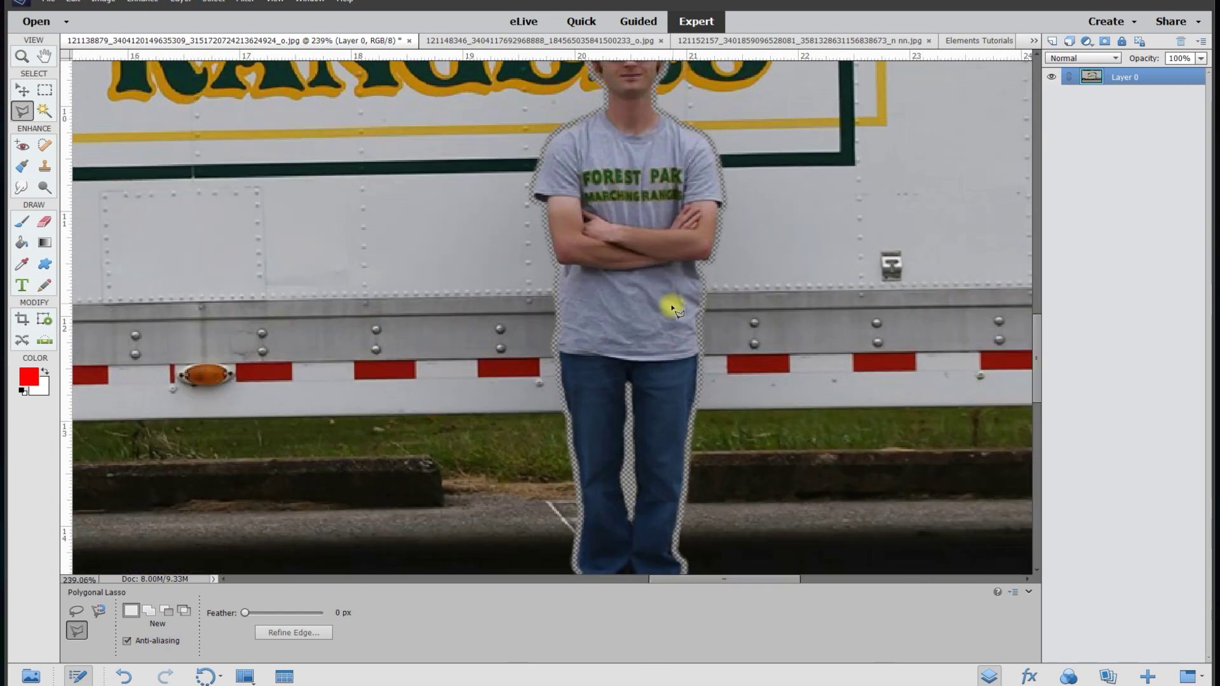
{"action": "scroll", "coordinate": [676, 305], "scroll_direction": "up", "scroll_amount": 2}
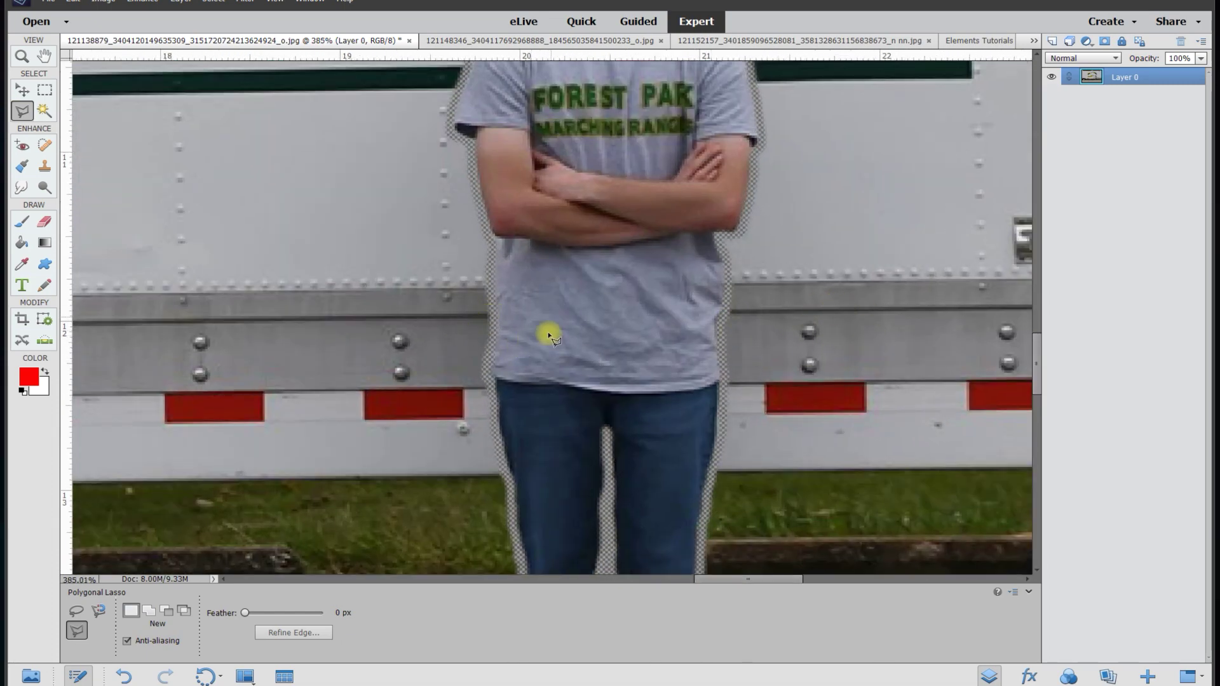
{"action": "scroll", "coordinate": [551, 327], "scroll_direction": "up", "scroll_amount": 4}
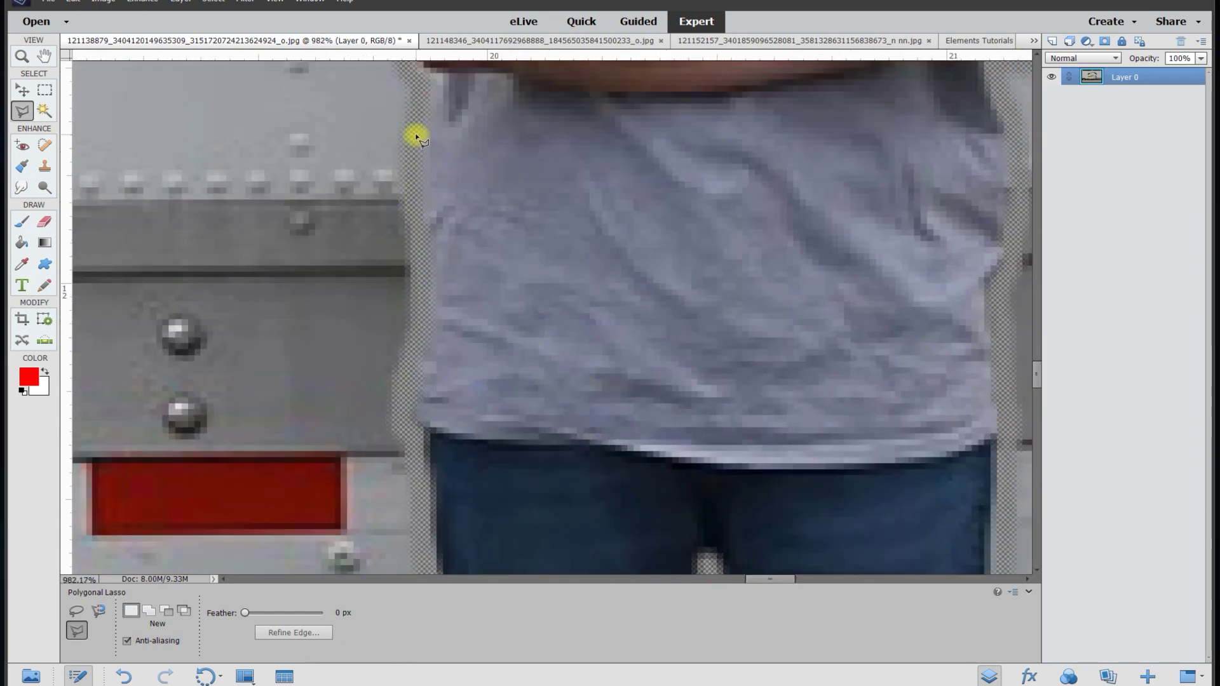
{"action": "left_click", "coordinate": [416, 137]}
{"action": "left_click", "coordinate": [418, 335]}
{"action": "scroll", "coordinate": [422, 479], "scroll_direction": "down", "scroll_amount": 4}
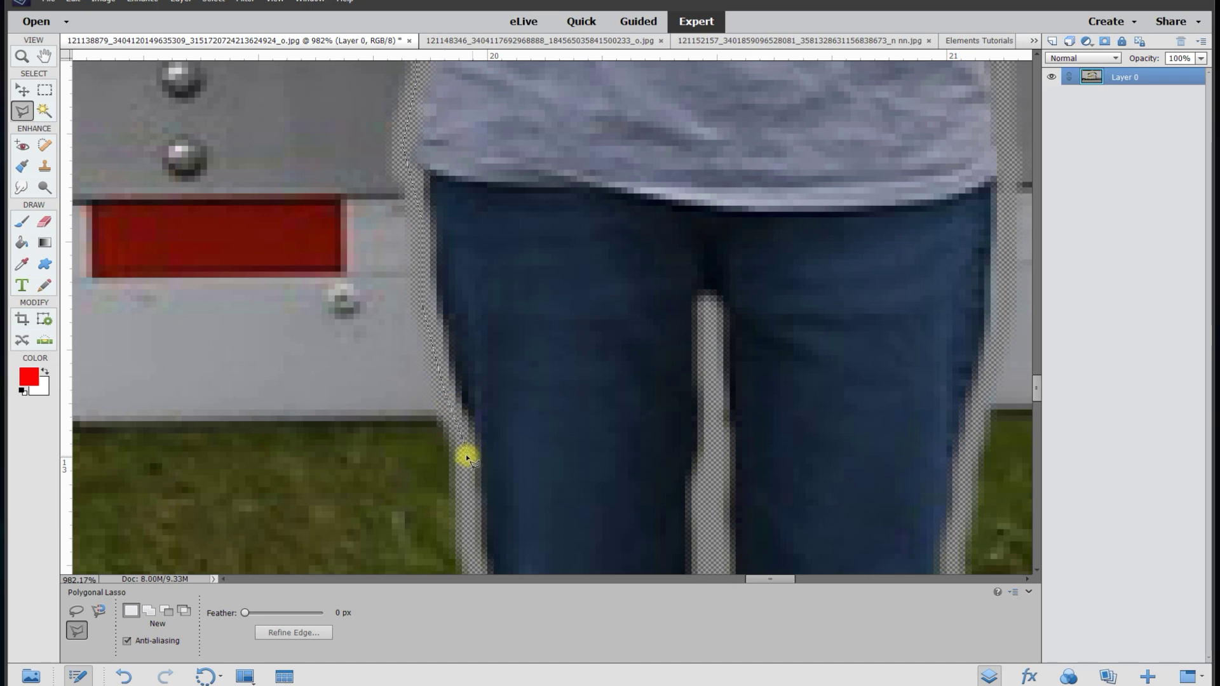
{"action": "scroll", "coordinate": [480, 569], "scroll_direction": "down", "scroll_amount": 4}
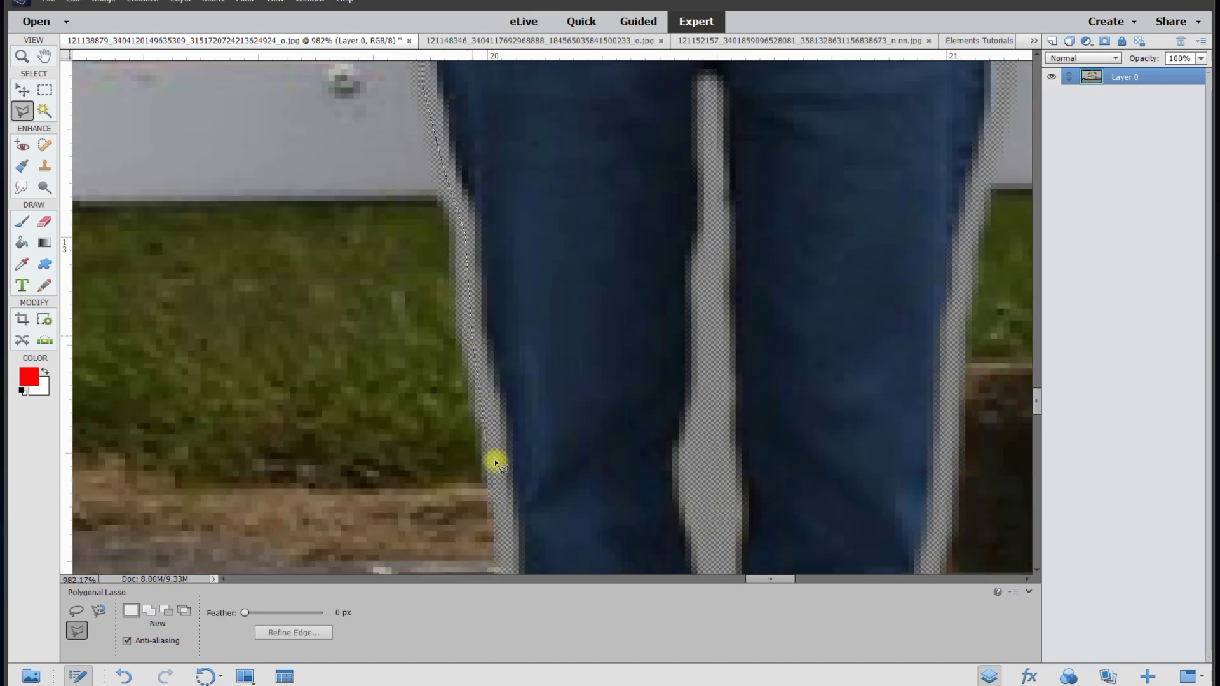
{"action": "scroll", "coordinate": [497, 445], "scroll_direction": "down", "scroll_amount": 2}
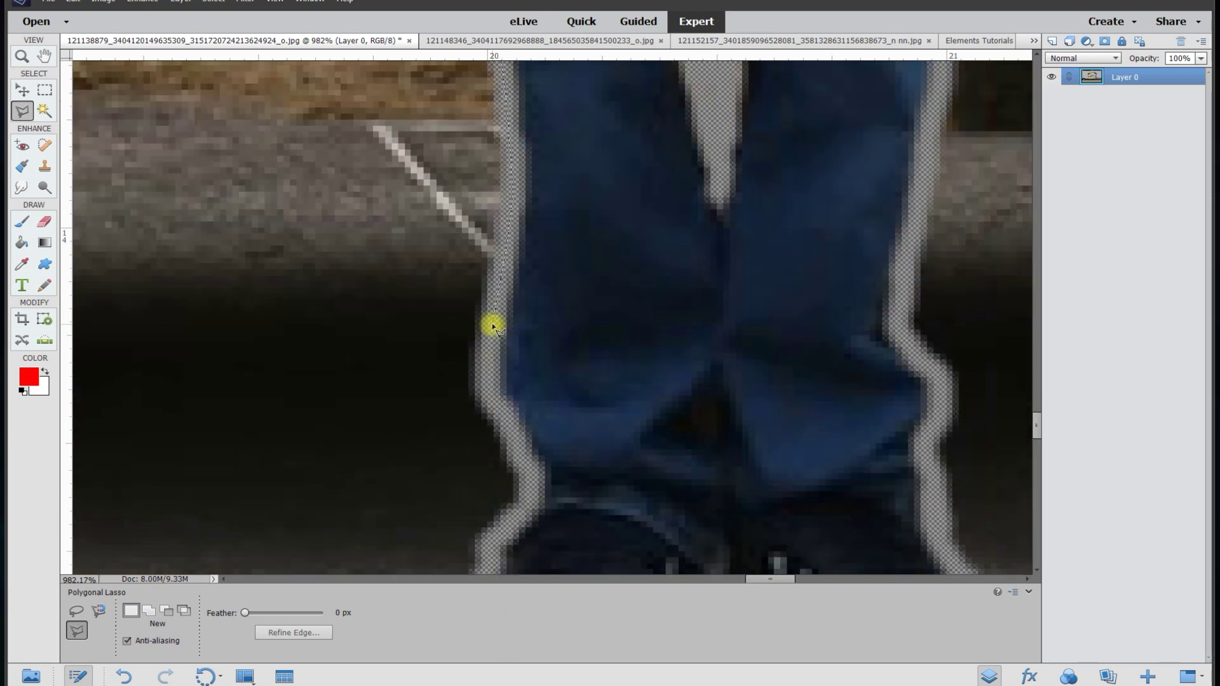
Step: Continue the lasso outline through the erased strip around the left-hand trouser cuff and down the side of the shoe
{"action": "left_click", "coordinate": [492, 388]}
{"action": "left_click", "coordinate": [515, 441]}
{"action": "left_click", "coordinate": [532, 483]}
{"action": "left_click", "coordinate": [494, 544]}
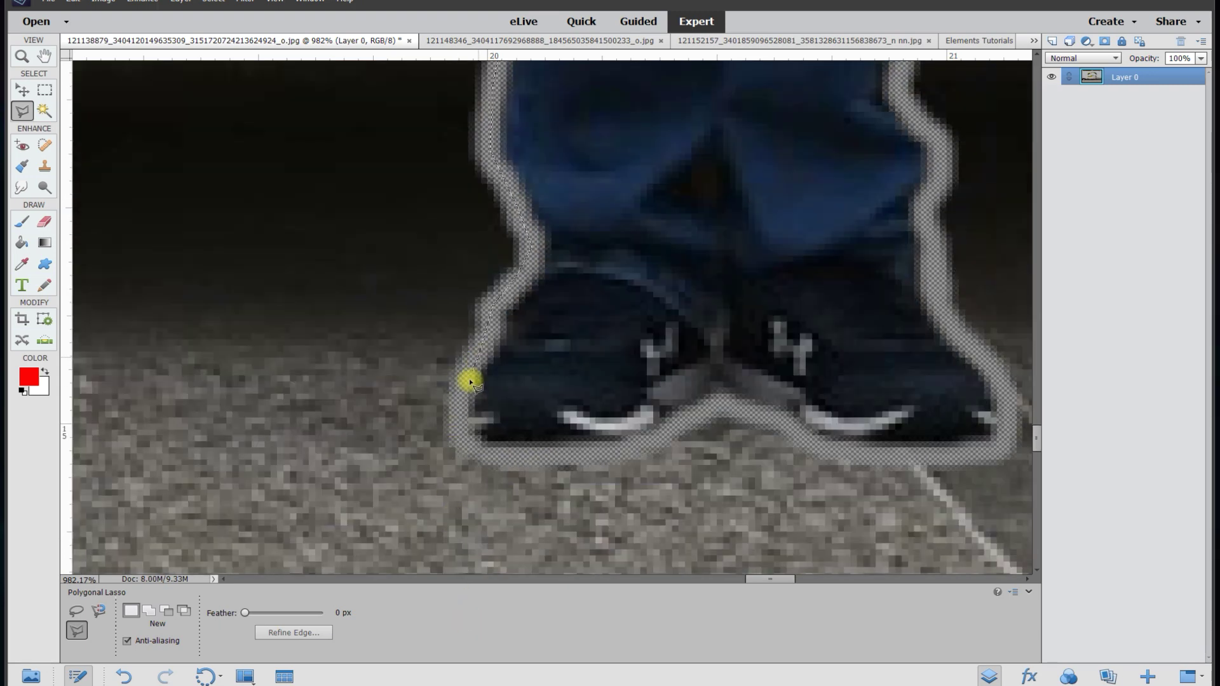
{"action": "left_click", "coordinate": [460, 395]}
{"action": "left_click", "coordinate": [460, 435]}
{"action": "left_click", "coordinate": [472, 451]}
Step: Continue the lasso outline through the erased strip beneath both shoes and around the toe of the right-hand shoe
{"action": "left_click", "coordinate": [492, 455]}
{"action": "left_click", "coordinate": [638, 451]}
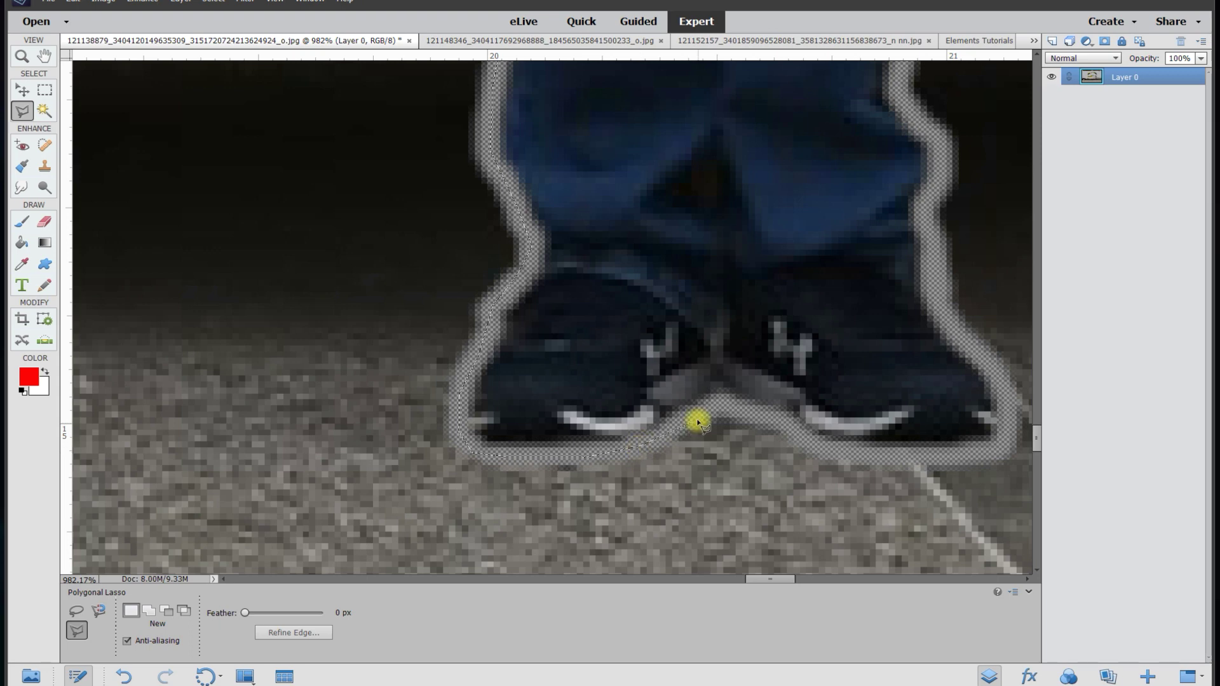
{"action": "left_click", "coordinate": [694, 414]}
{"action": "left_click", "coordinate": [727, 405]}
{"action": "left_click", "coordinate": [782, 429]}
{"action": "left_click", "coordinate": [829, 454]}
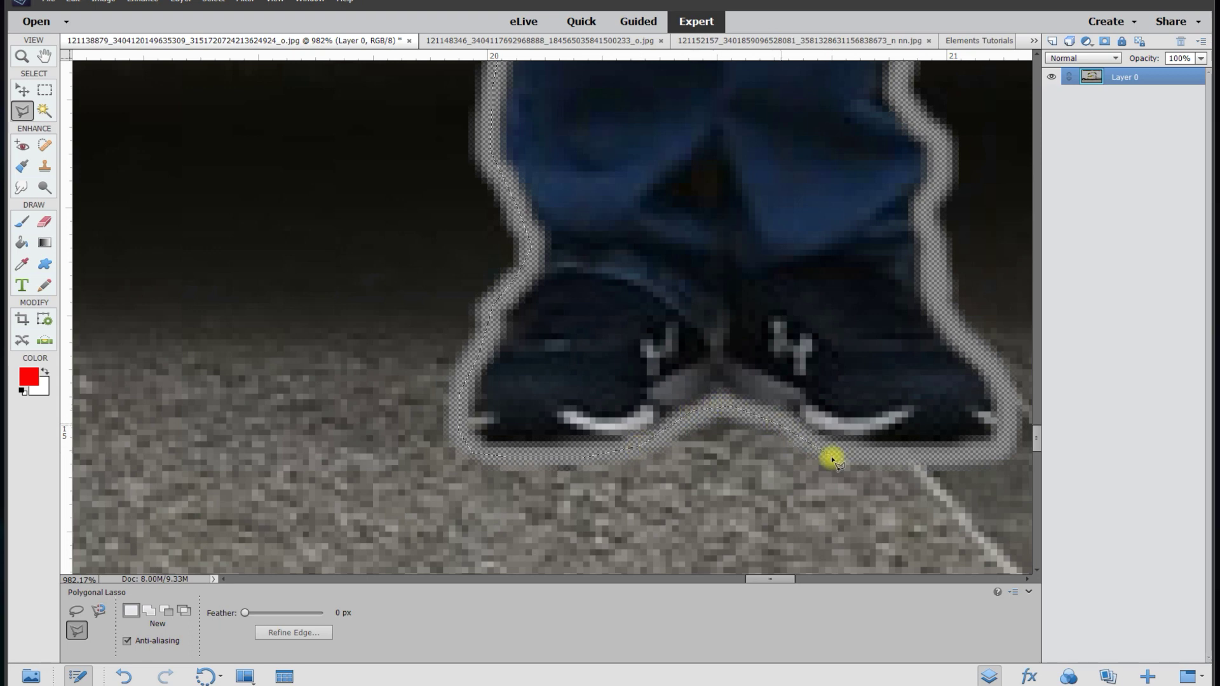
{"action": "left_click", "coordinate": [975, 452]}
{"action": "left_click", "coordinate": [1002, 436]}
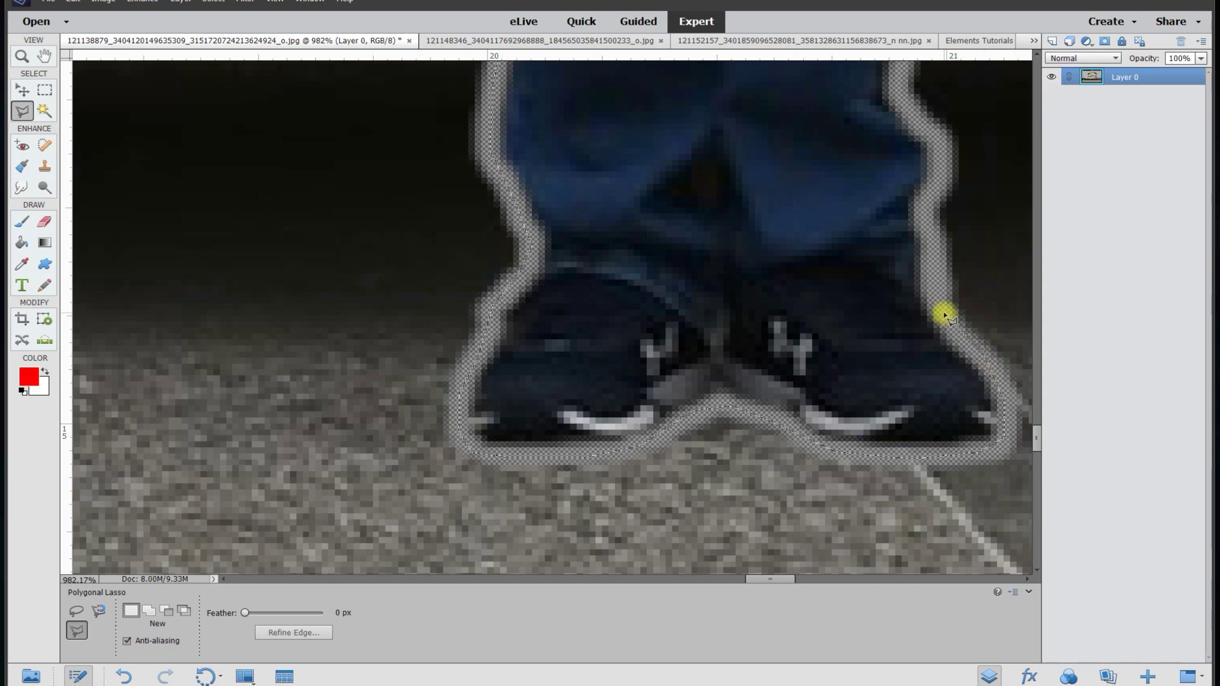
Step: Trace the lasso up the erased strip along the right-hand leg, arm and shoulder to the side of the head
{"action": "scroll", "coordinate": [932, 270], "scroll_direction": "up", "scroll_amount": 4}
{"action": "left_click", "coordinate": [912, 346]}
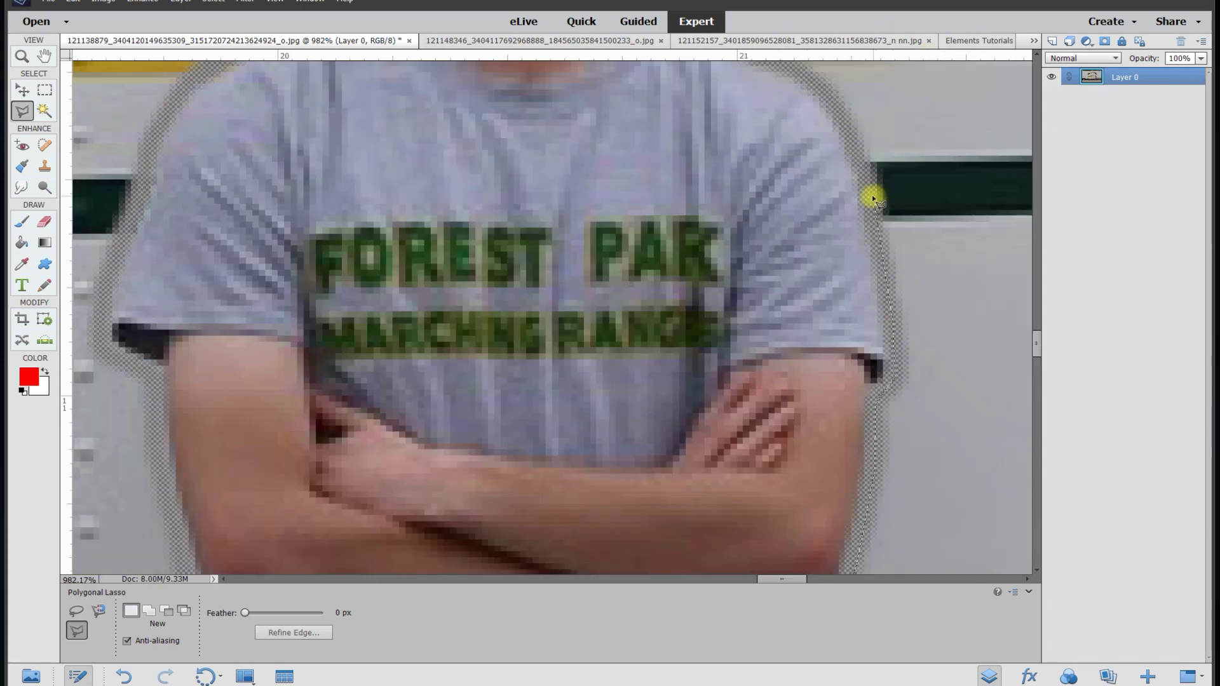
{"action": "scroll", "coordinate": [873, 198], "scroll_direction": "up", "scroll_amount": 8}
{"action": "left_click", "coordinate": [635, 191]}
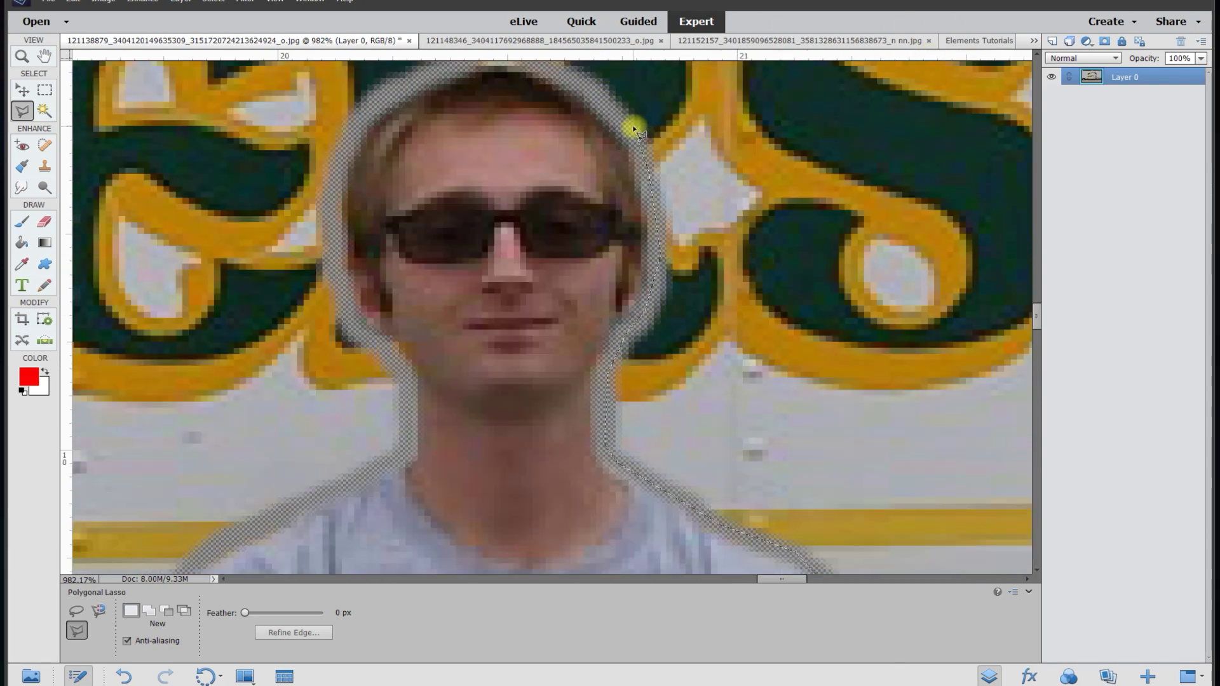
Step: Trace the lasso over the head and down the left-hand neck and shoulder, closing the selection around the man
{"action": "left_click", "coordinate": [502, 131]}
{"action": "left_click", "coordinate": [384, 180]}
{"action": "left_click", "coordinate": [334, 317]}
{"action": "left_click", "coordinate": [406, 454]}
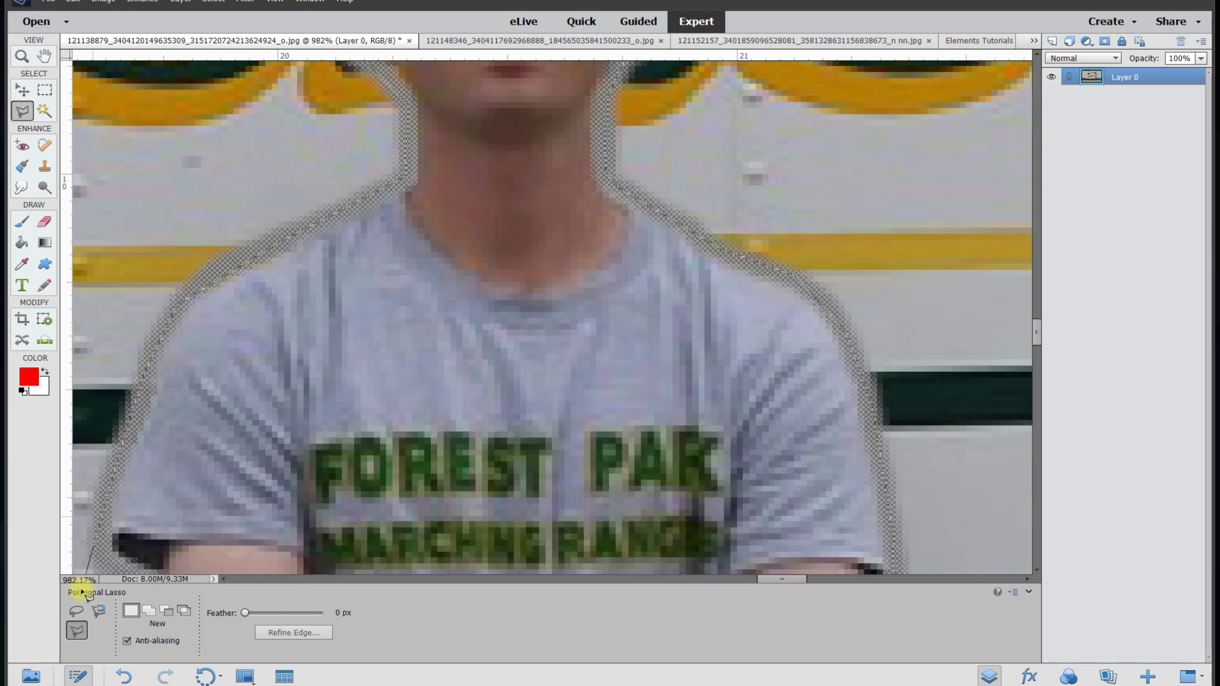
{"action": "scroll", "coordinate": [163, 305], "scroll_direction": "down", "scroll_amount": 5}
{"action": "scroll", "coordinate": [586, 361], "scroll_direction": "down", "scroll_amount": 6}
{"action": "scroll", "coordinate": [586, 361], "scroll_direction": "down", "scroll_amount": 2}
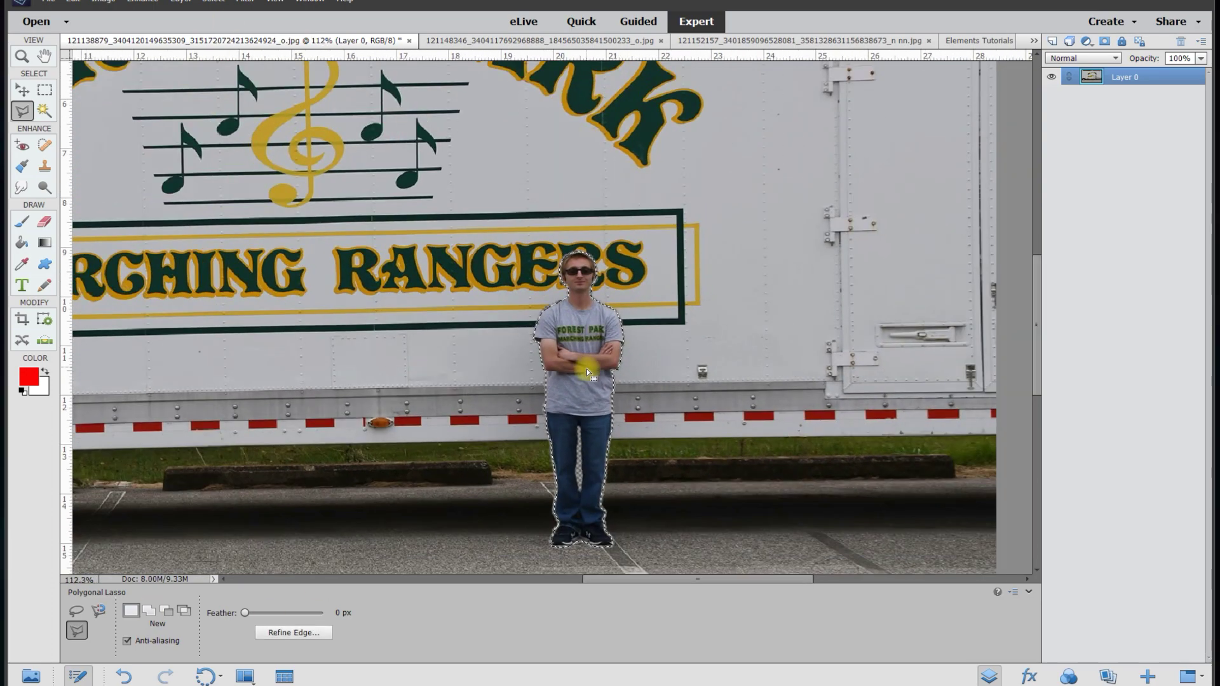
{"action": "scroll", "coordinate": [633, 404], "scroll_direction": "down", "scroll_amount": 4}
{"action": "scroll", "coordinate": [632, 401], "scroll_direction": "up", "scroll_amount": 5}
Step: Invert the selection and delete the background around the man in sunglasses
{"action": "right_click", "coordinate": [571, 346]}
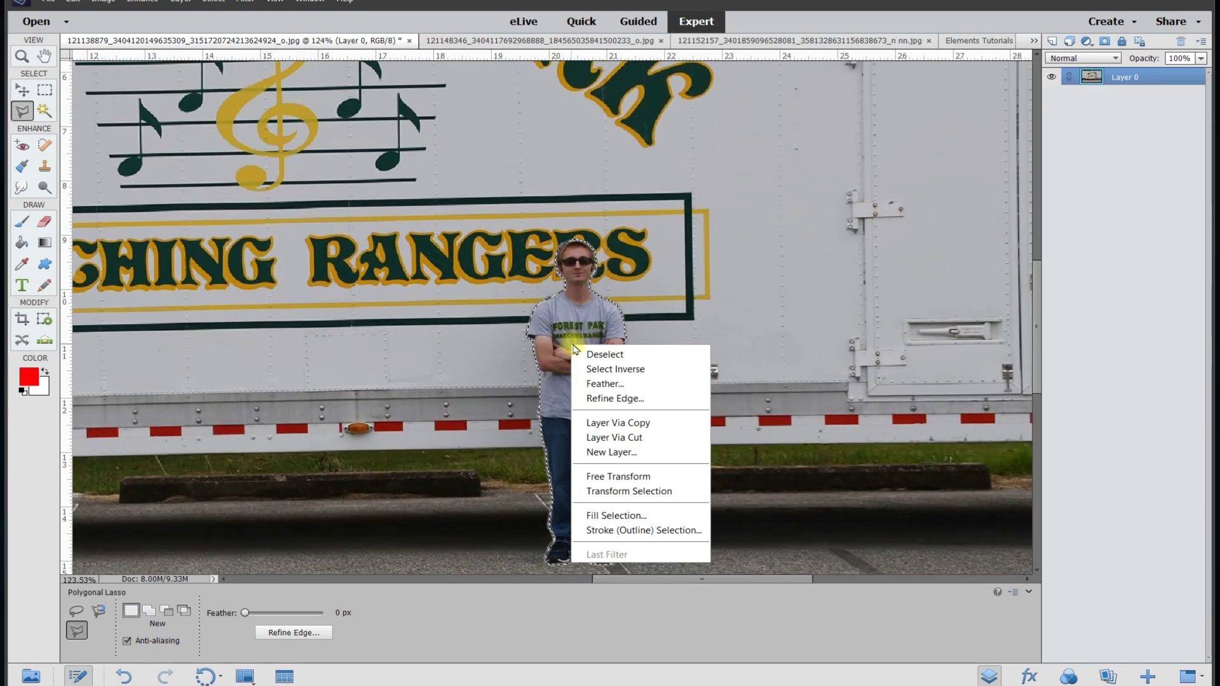
{"action": "left_click", "coordinate": [599, 371]}
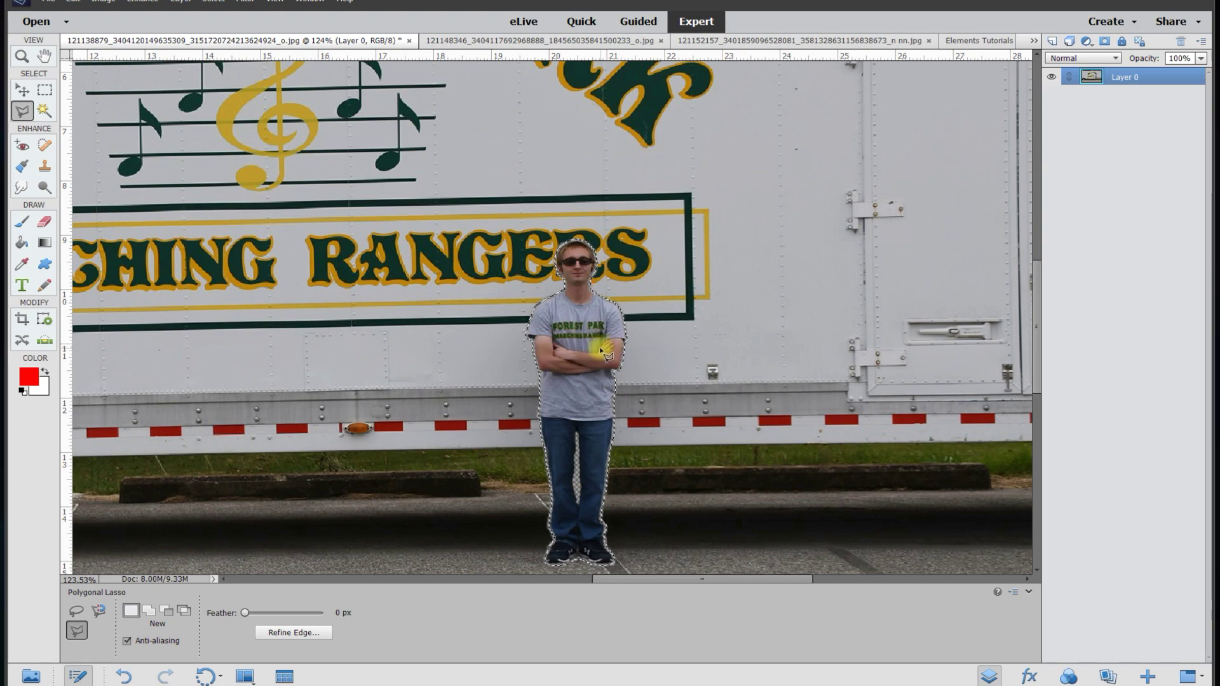
{"action": "key", "text": "Delete"}
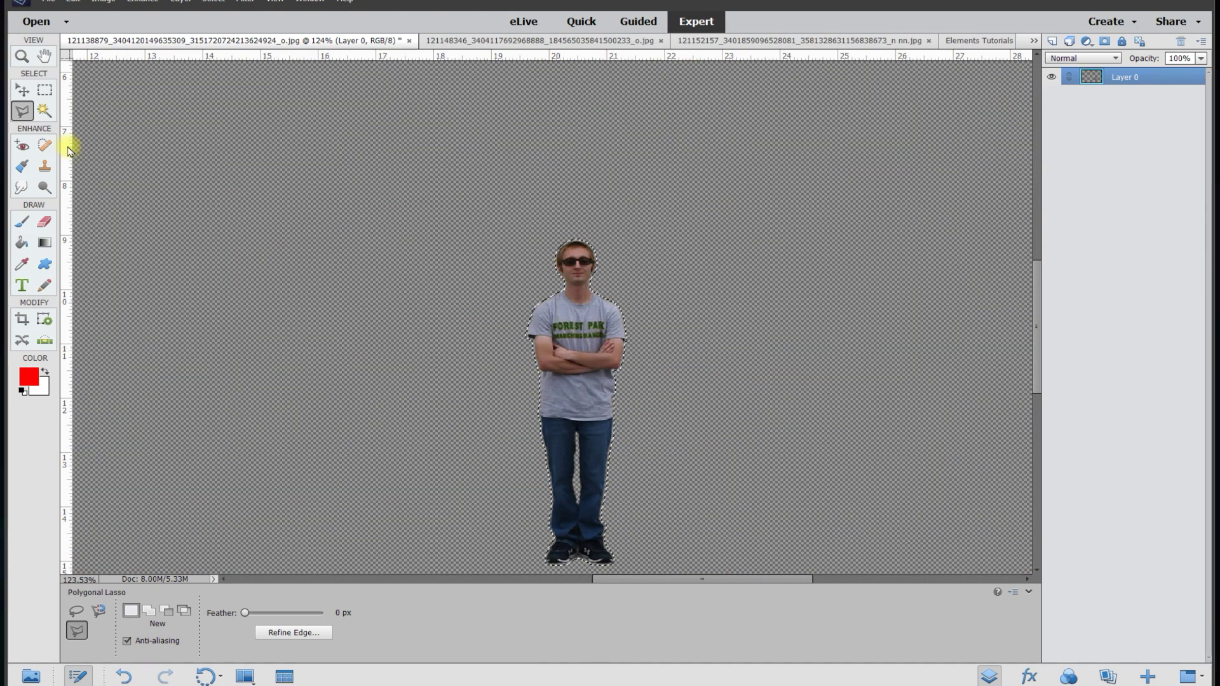
Step: Clear the selection and shift the cut-out man with the Move tool
{"action": "left_click", "coordinate": [22, 92]}
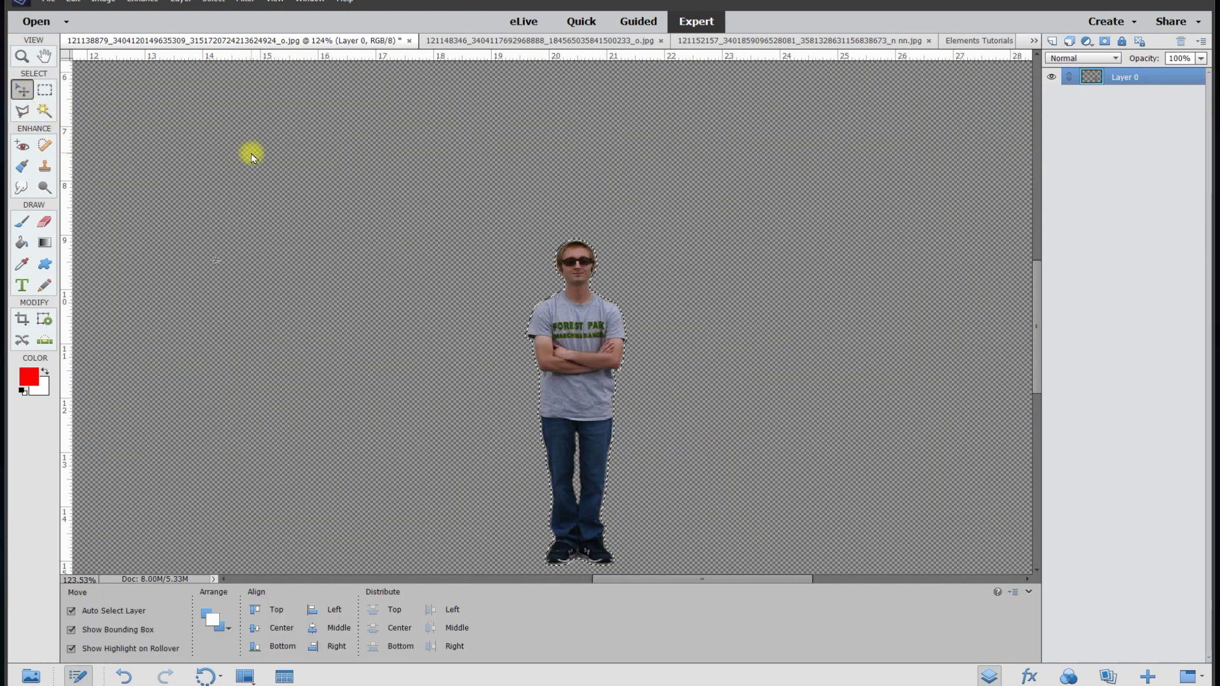
{"action": "key", "text": "ctrl+d"}
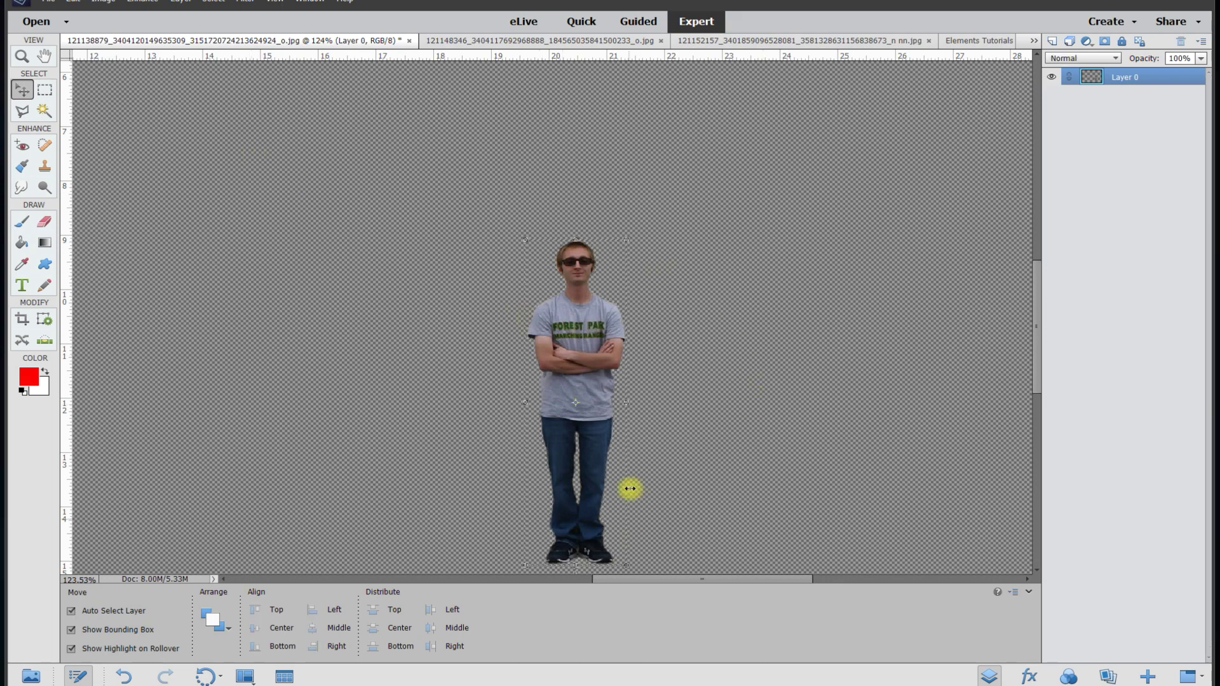
{"action": "scroll", "coordinate": [586, 401], "scroll_direction": "down", "scroll_amount": 5}
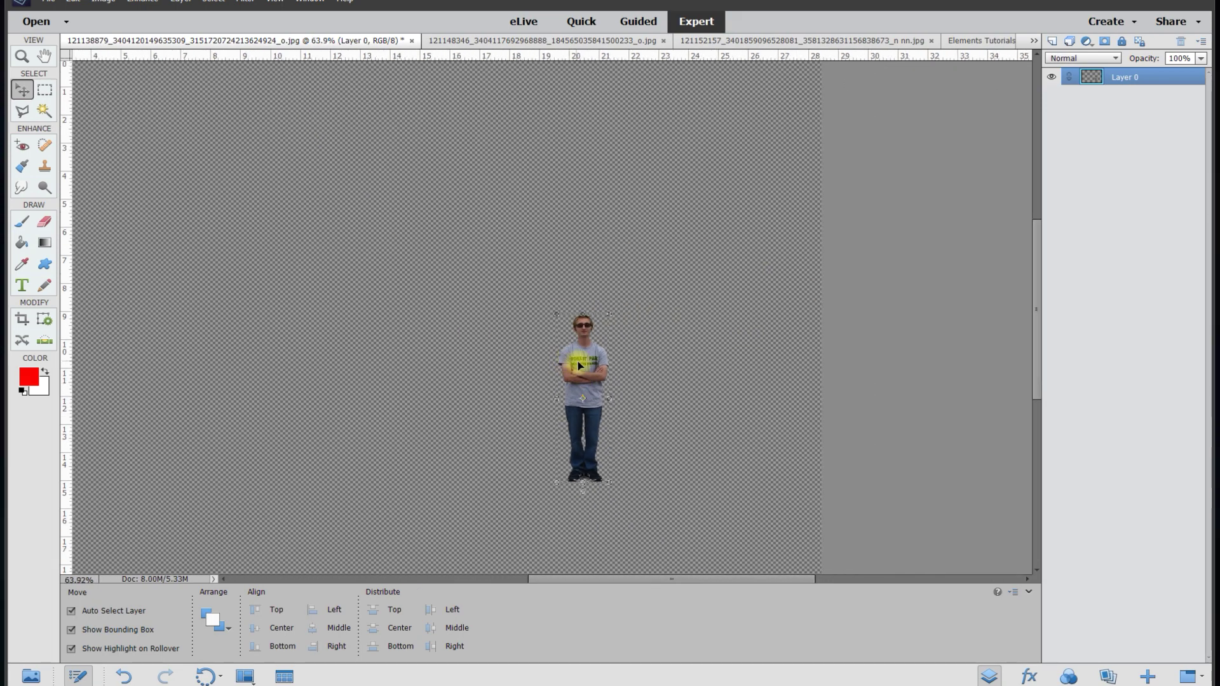
{"action": "left_click_drag", "start_coordinate": [579, 364], "coordinate": [522, 289]}
{"action": "scroll", "coordinate": [575, 375], "scroll_direction": "up", "scroll_amount": 3}
{"action": "scroll", "coordinate": [580, 357], "scroll_direction": "up", "scroll_amount": 2}
Step: In the group photo, select the full-height area to the right of the group with the Rectangular Marquee and copy it to a new layer
{"action": "key", "text": "ctrl+Tab"}
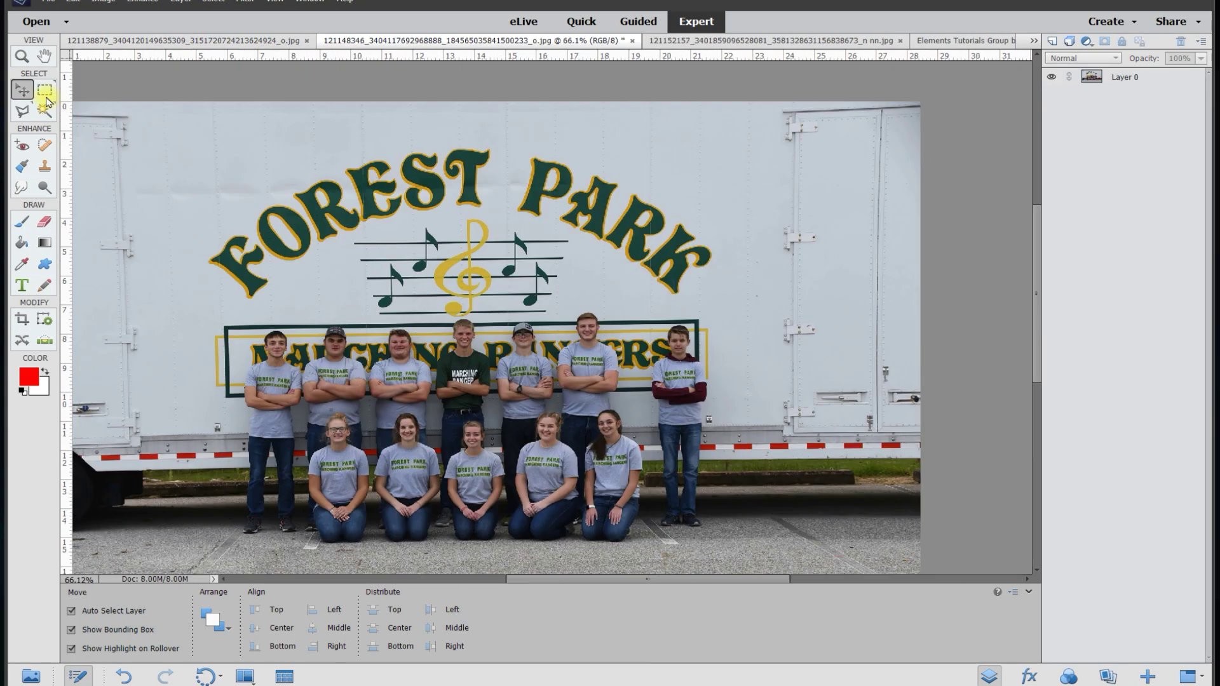
{"action": "left_click", "coordinate": [46, 94]}
{"action": "left_click_drag", "start_coordinate": [962, 93], "coordinate": [756, 557]}
{"action": "scroll", "coordinate": [756, 556], "scroll_direction": "down", "scroll_amount": 1}
{"action": "right_click", "coordinate": [812, 275]}
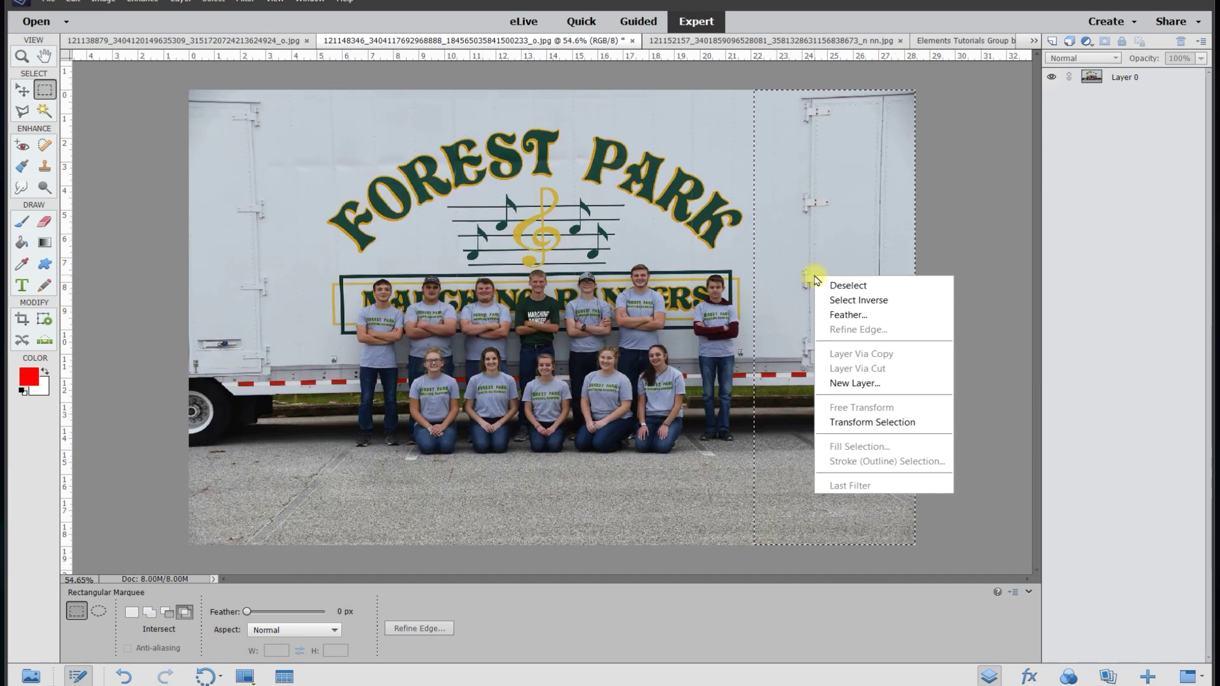
{"action": "left_click", "coordinate": [869, 355]}
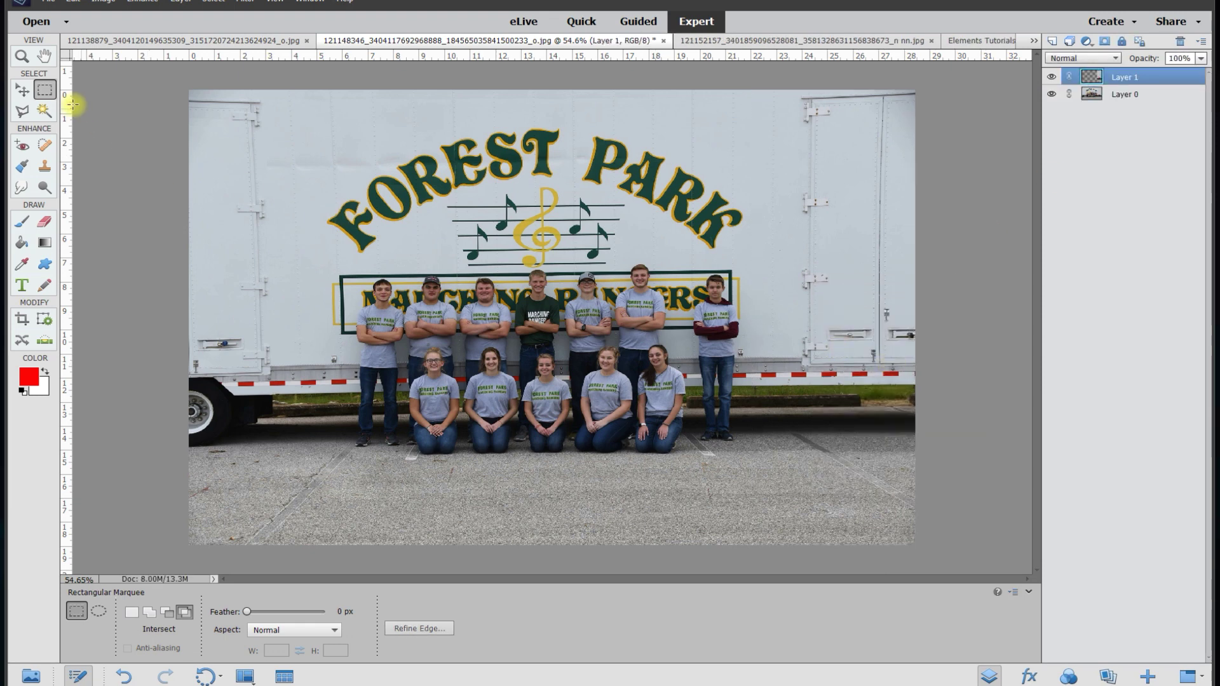
Step: Nudge the copied trailer section to the right with the Move tool to widen the space beside the group
{"action": "left_click", "coordinate": [23, 92]}
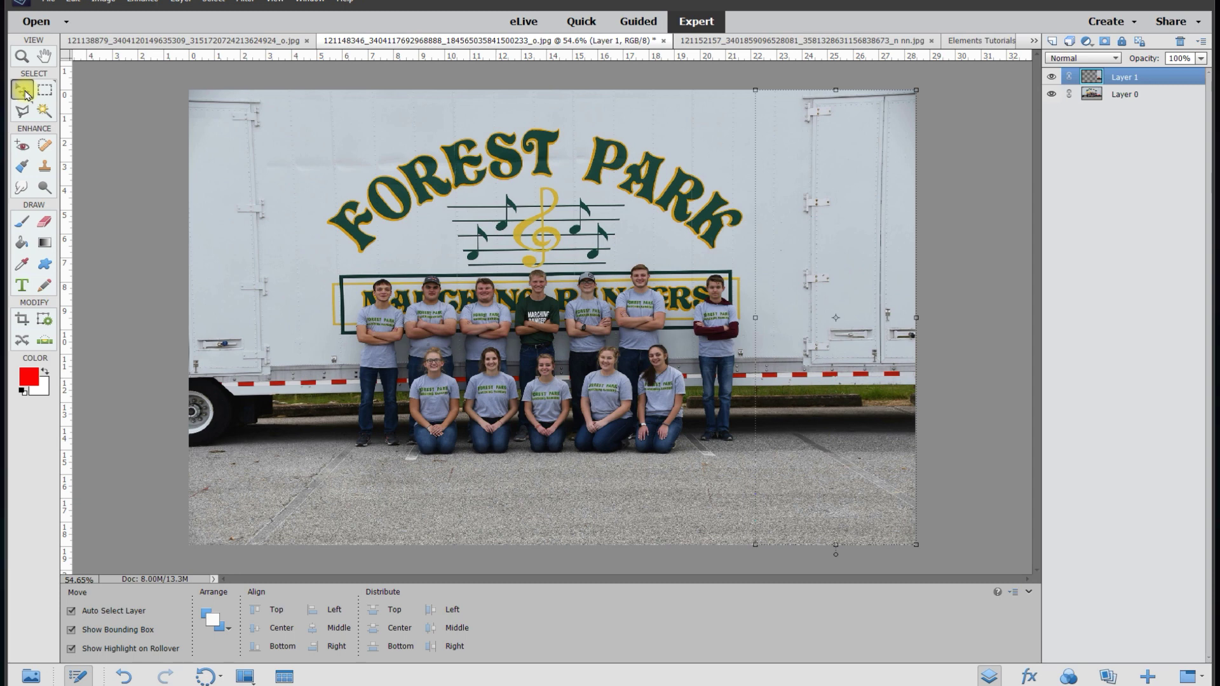
{"action": "key", "text": "shift+Right"}
{"action": "key", "text": "shift+Right"}
{"action": "key", "text": "shift+Right"}
{"action": "key", "text": "shift+Right"}
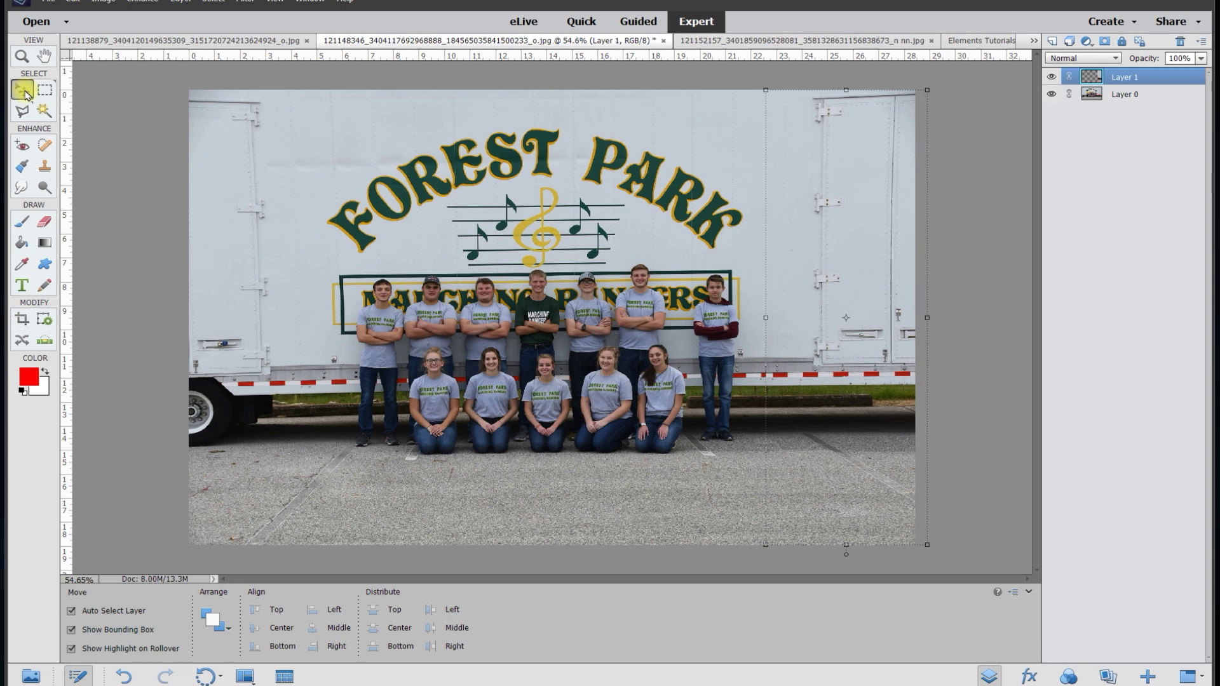
{"action": "key", "text": "shift+Right"}
{"action": "key", "text": "shift+Right"}
{"action": "key", "text": "shift+Right"}
{"action": "key", "text": "shift+Right"}
{"action": "key", "text": "shift+Right"}
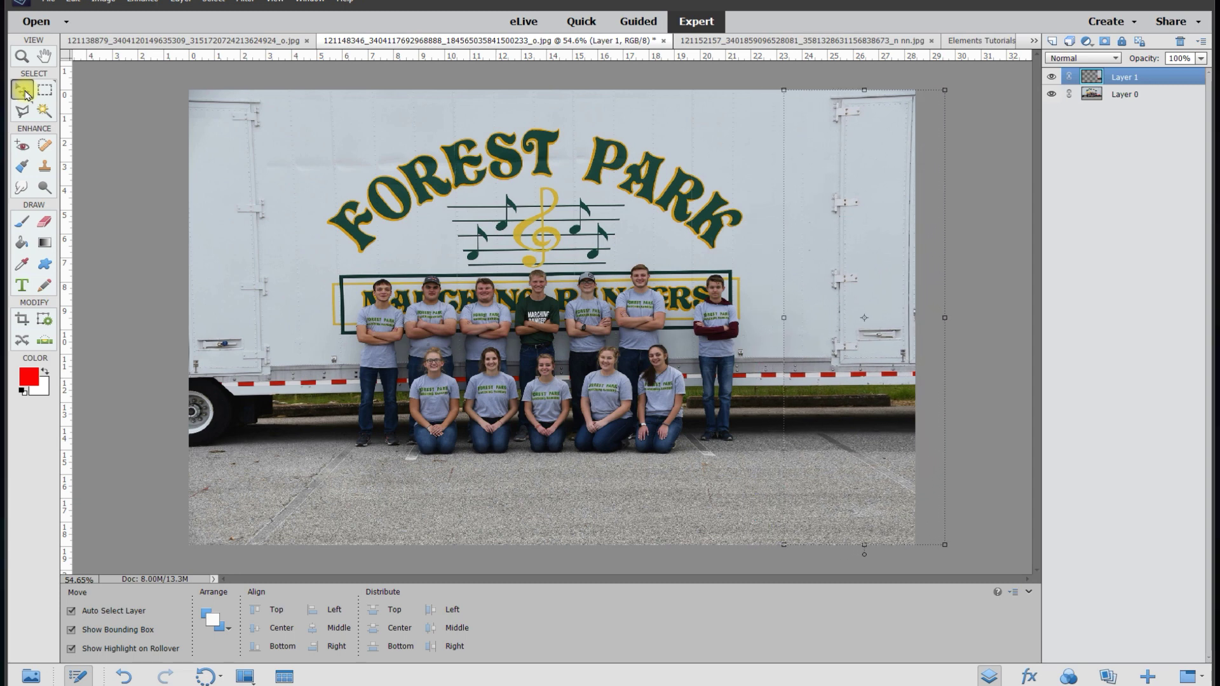
{"action": "key", "text": "Right"}
{"action": "key", "text": "Right"}
{"action": "key", "text": "Right"}
{"action": "key", "text": "Right"}
{"action": "key", "text": "Right"}
{"action": "key", "text": "Right"}
{"action": "key", "text": "Right"}
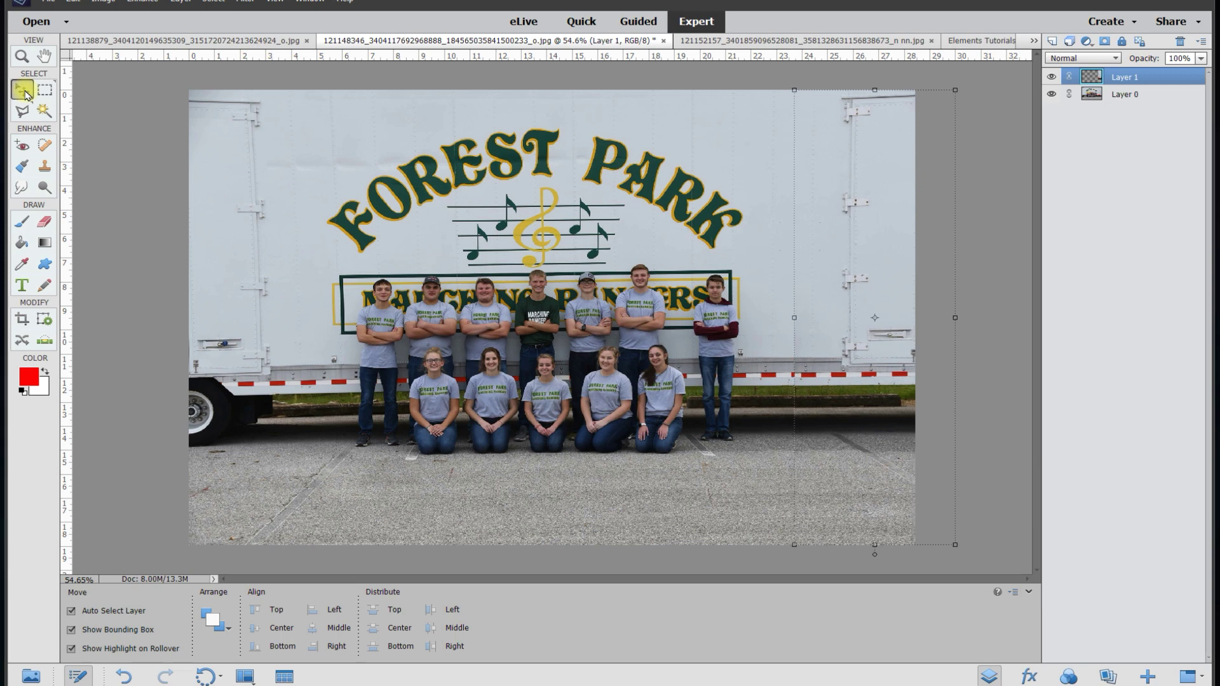
{"action": "key", "text": "shift+Left"}
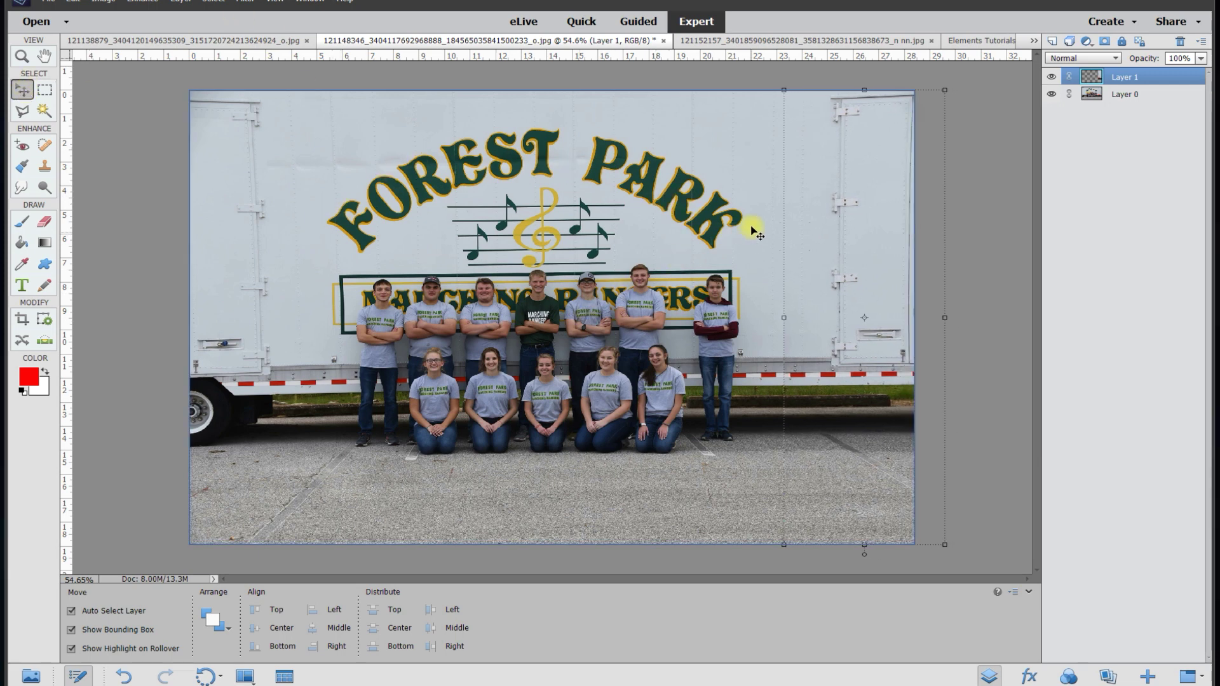
Step: Make the copied trailer section's layer active and set the Eraser brush size to 100 px
{"action": "left_click", "coordinate": [744, 156]}
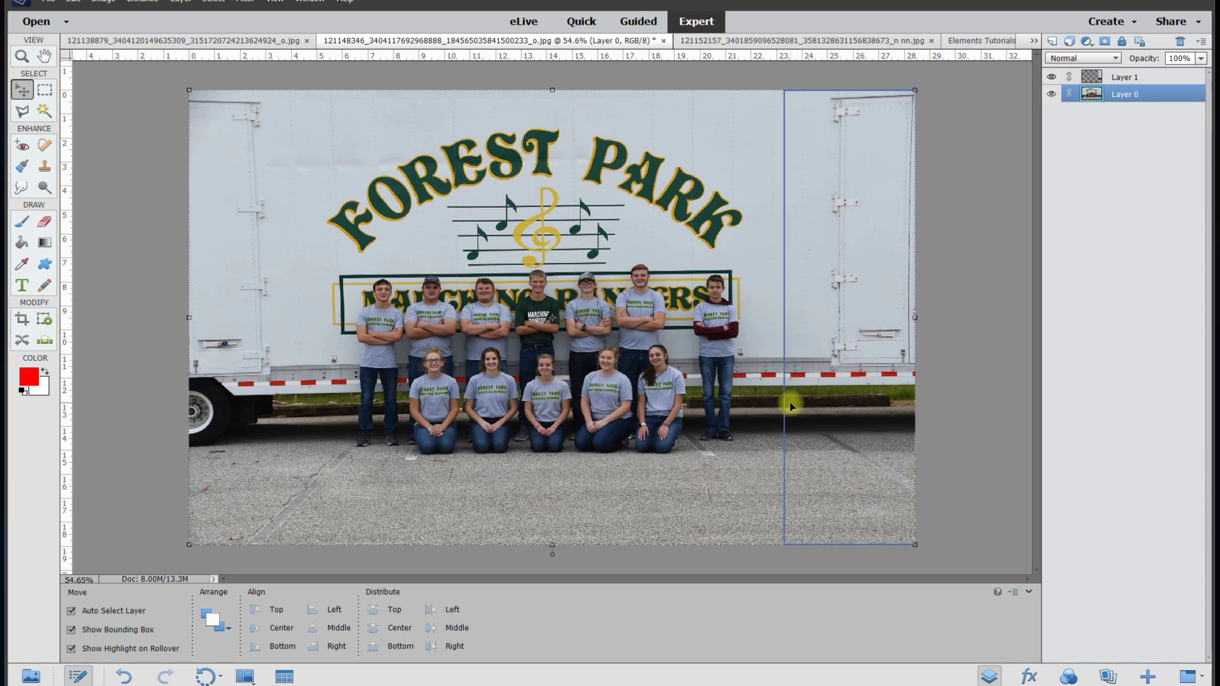
{"action": "left_click", "coordinate": [838, 326]}
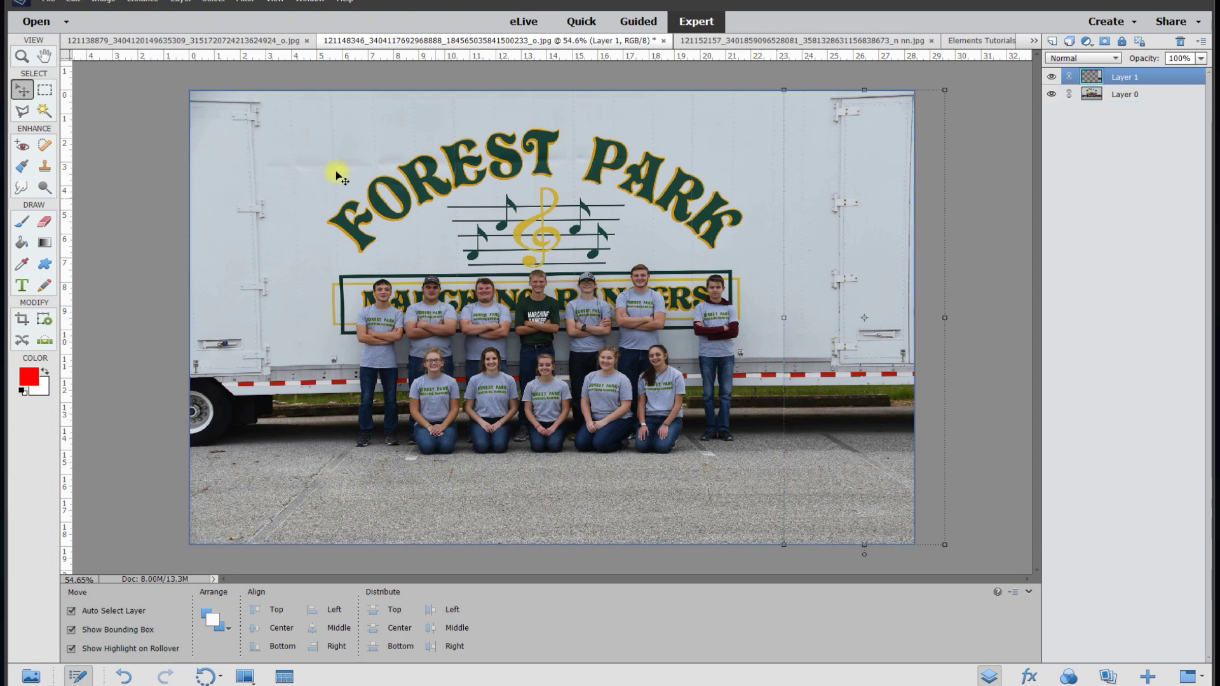
{"action": "left_click", "coordinate": [44, 230]}
{"action": "left_click", "coordinate": [262, 634]}
{"action": "type", "text": "5"}
{"action": "type", "text": "00"}
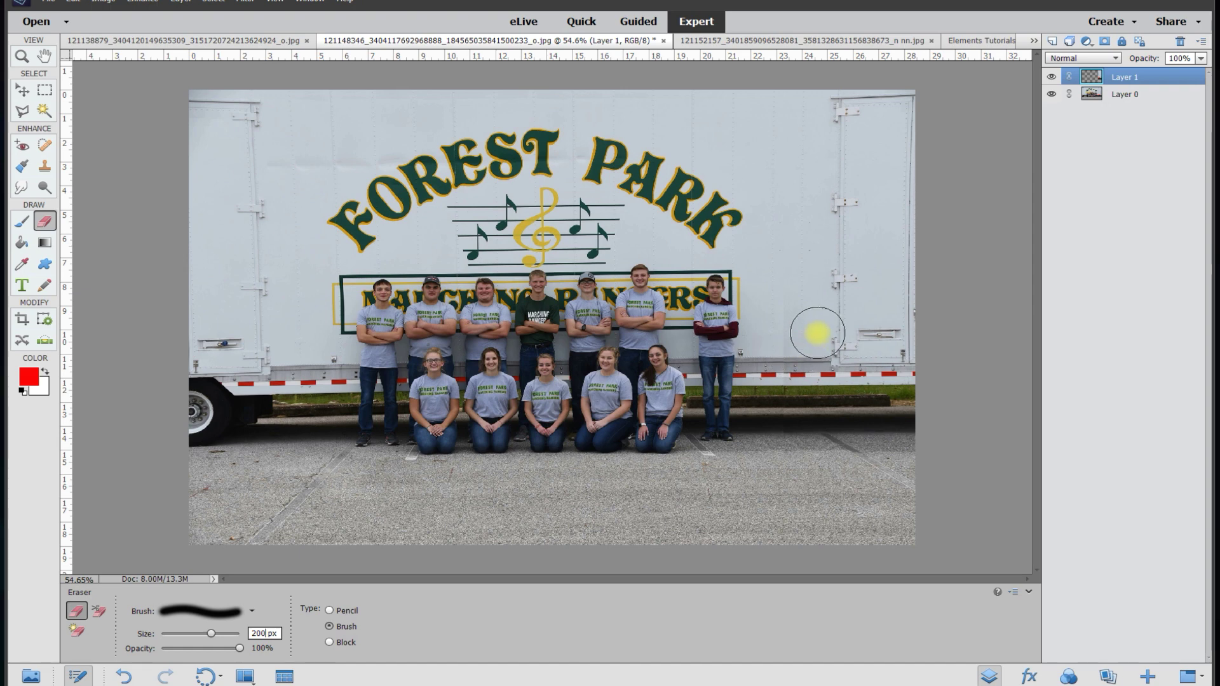
{"action": "key", "text": "BackSpace"}
{"action": "key", "text": "BackSpace"}
{"action": "key", "text": "BackSpace"}
{"action": "type", "text": "100"}
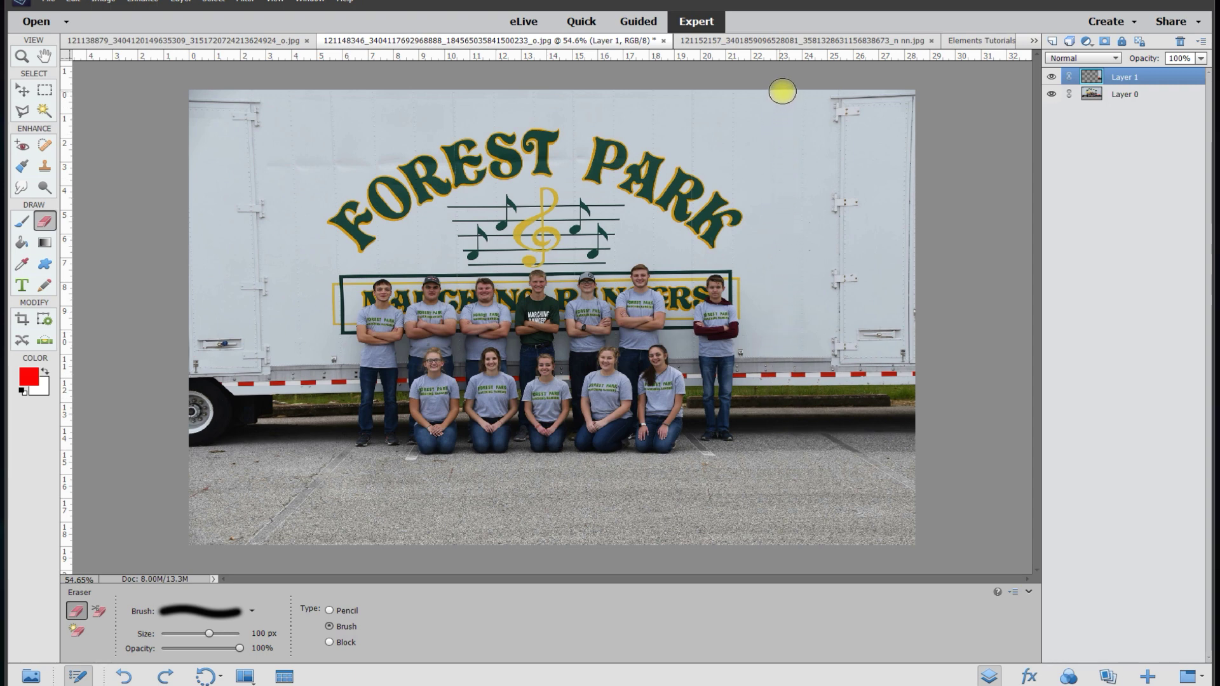
Step: Toggle the visibility of the copied trailer section to compare the photo with and without it
{"action": "left_click", "coordinate": [1051, 77]}
{"action": "left_click", "coordinate": [1051, 78]}
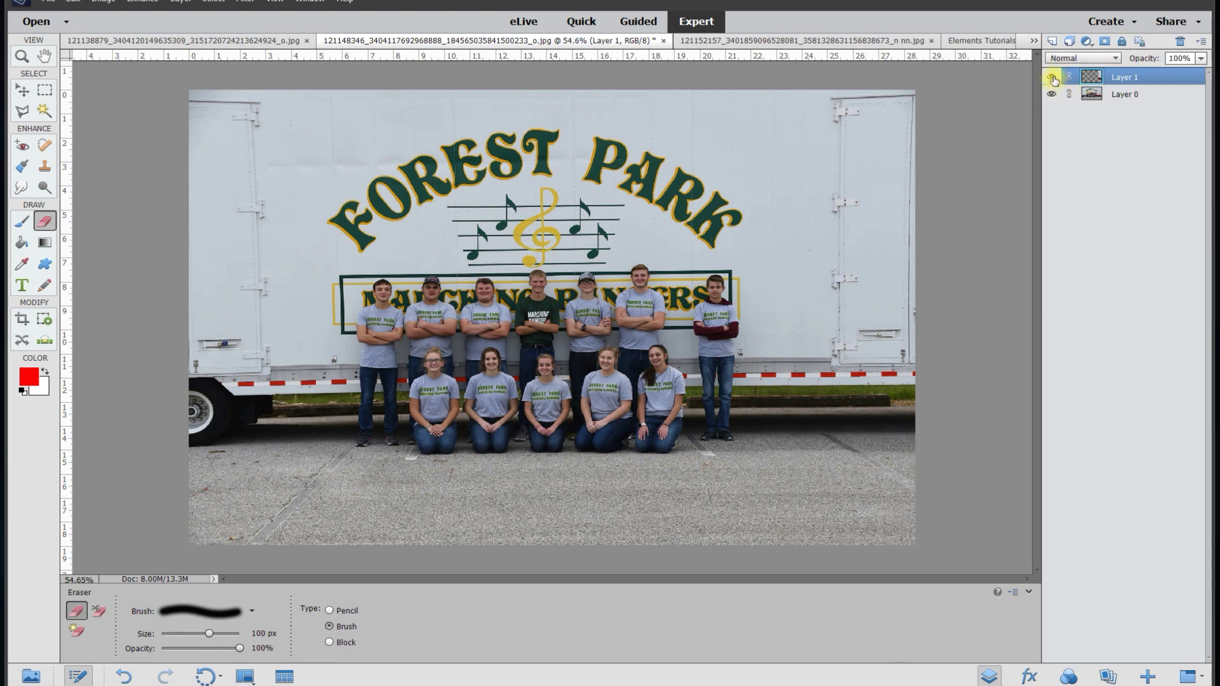
{"action": "left_click", "coordinate": [1052, 78]}
{"action": "left_click", "coordinate": [1052, 78]}
Step: Duplicate the group photo layer and hide the original
{"action": "key", "text": "v"}
{"action": "scroll", "coordinate": [759, 379], "scroll_direction": "up", "scroll_amount": 3}
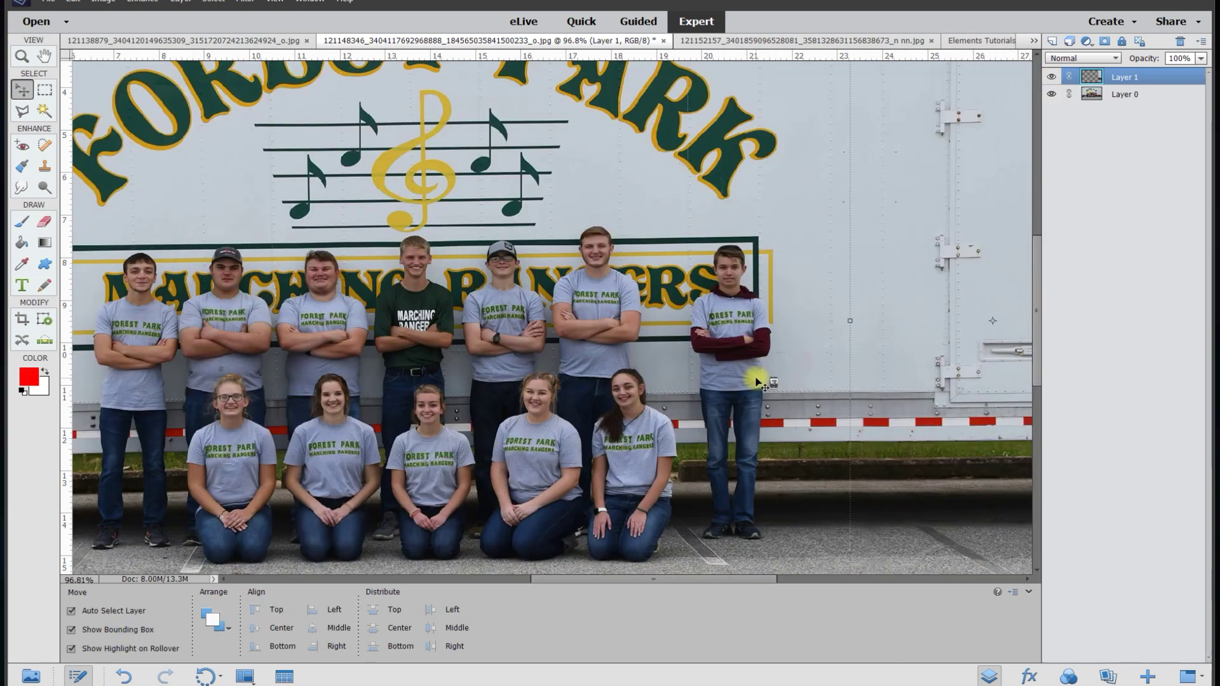
{"action": "left_click", "coordinate": [1141, 96]}
{"action": "left_click", "coordinate": [1052, 94]}
{"action": "key", "text": "ctrl+j"}
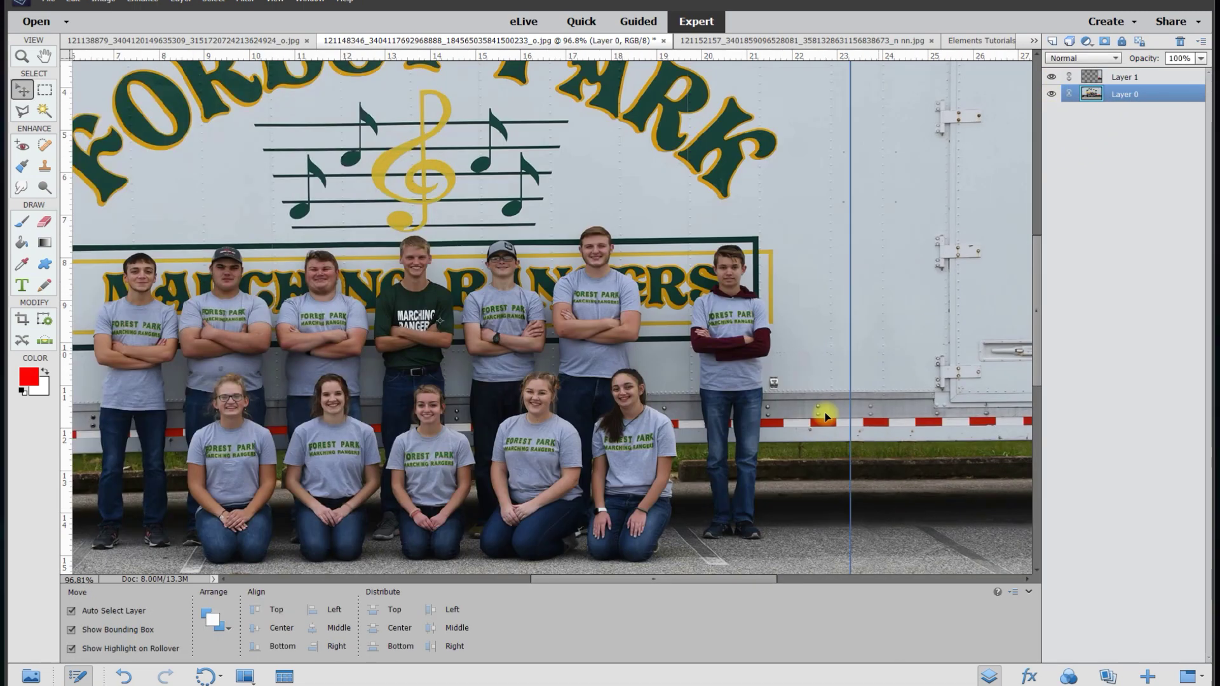
Step: On the duplicate, erase a 25 px strip down both sides of the jeans of the man in maroon sleeves and around beneath his shoes
{"action": "key", "text": "e"}
{"action": "scroll", "coordinate": [825, 417], "scroll_direction": "up", "scroll_amount": 5}
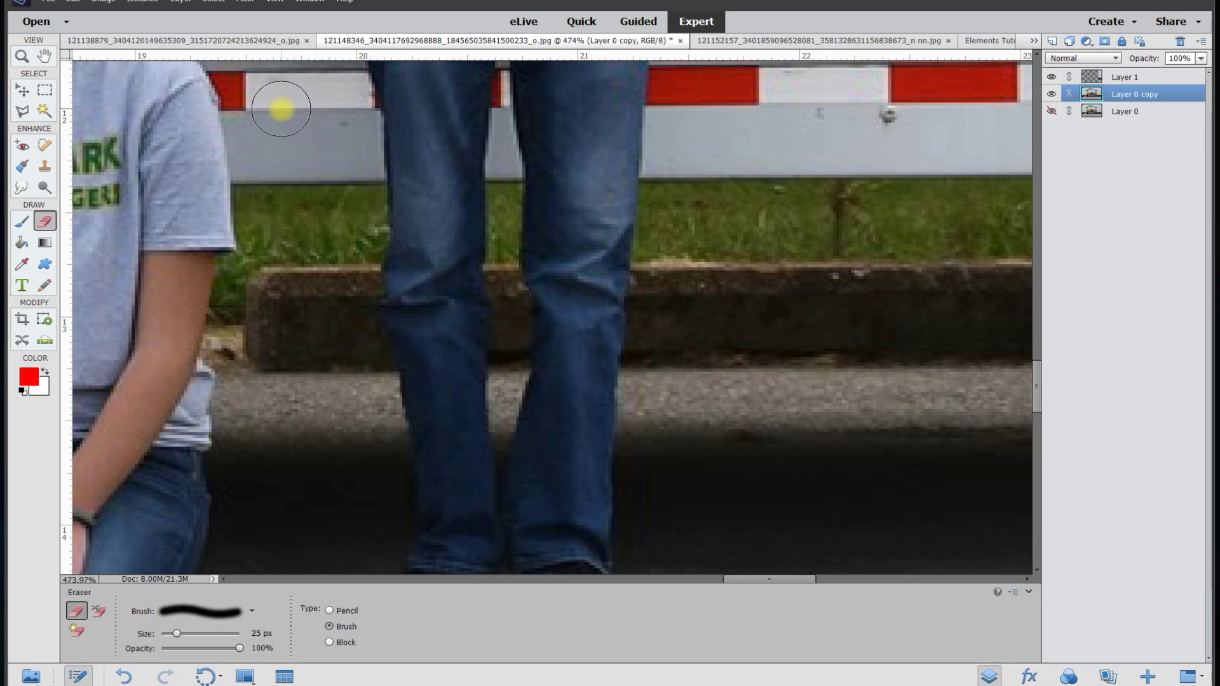
{"action": "left_click_drag", "start_coordinate": [276, 106], "coordinate": [273, 517]}
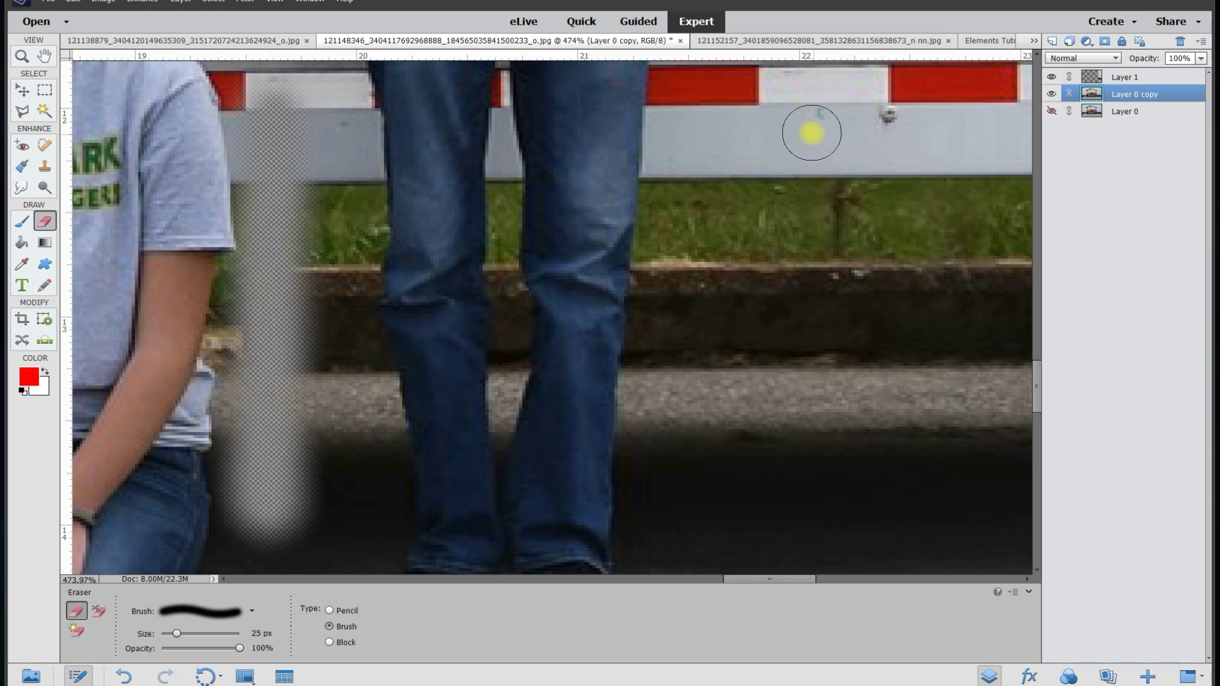
{"action": "left_click_drag", "start_coordinate": [757, 101], "coordinate": [743, 533]}
{"action": "left_click_drag", "start_coordinate": [1037, 397], "coordinate": [1036, 427]}
{"action": "left_click_drag", "start_coordinate": [261, 254], "coordinate": [247, 349]}
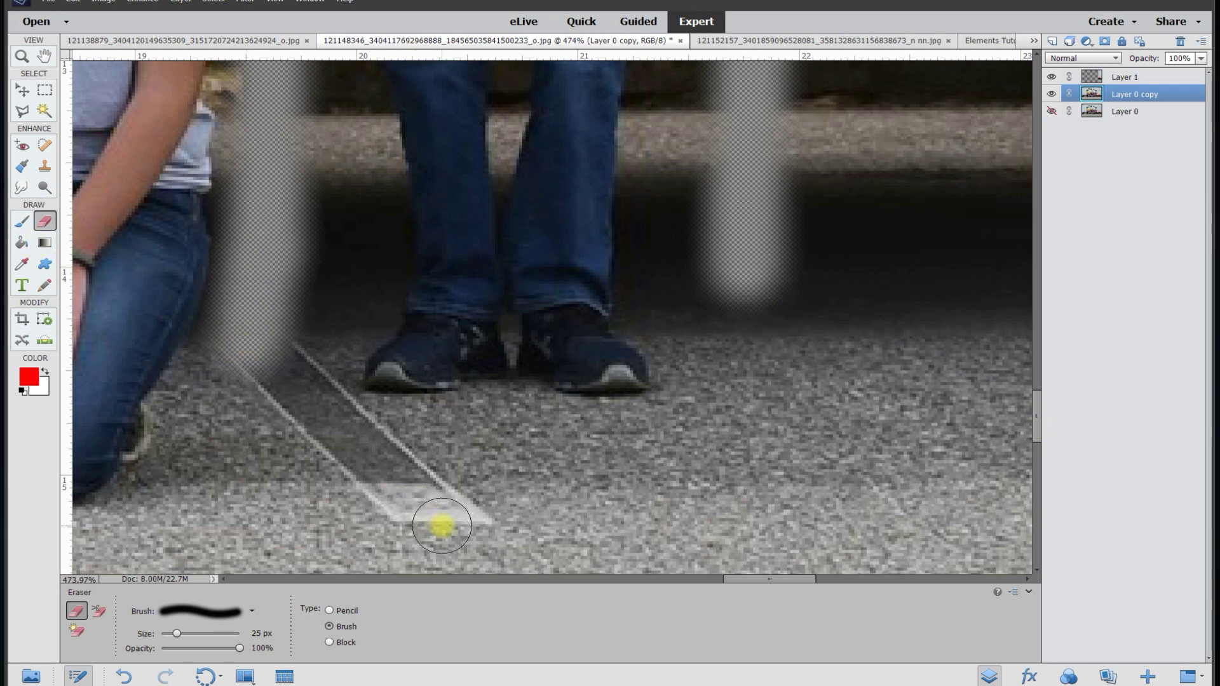
{"action": "mouse_move", "coordinate": [442, 526]}
{"action": "left_mouse_down"}
{"action": "mouse_move", "coordinate": [391, 486]}
{"action": "mouse_move", "coordinate": [328, 386]}
{"action": "mouse_move", "coordinate": [449, 527]}
{"action": "mouse_move", "coordinate": [590, 539]}
{"action": "mouse_move", "coordinate": [693, 530]}
{"action": "mouse_move", "coordinate": [750, 505]}
{"action": "mouse_move", "coordinate": [781, 429]}
{"action": "mouse_move", "coordinate": [778, 339]}
{"action": "mouse_move", "coordinate": [749, 275]}
{"action": "left_mouse_up"}
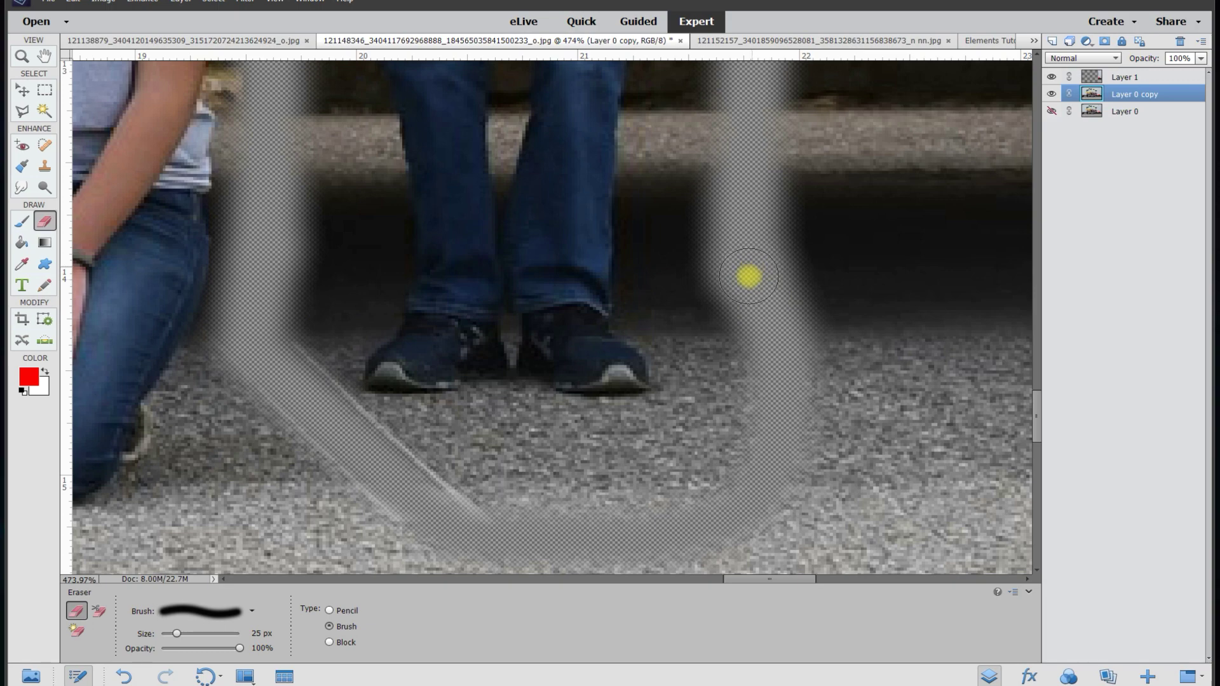
Step: Erase a 5 px strip closely along the outer arms, shoulders and hood of the man in maroon sleeves
{"action": "scroll", "coordinate": [1037, 423], "scroll_direction": "up", "scroll_amount": 2}
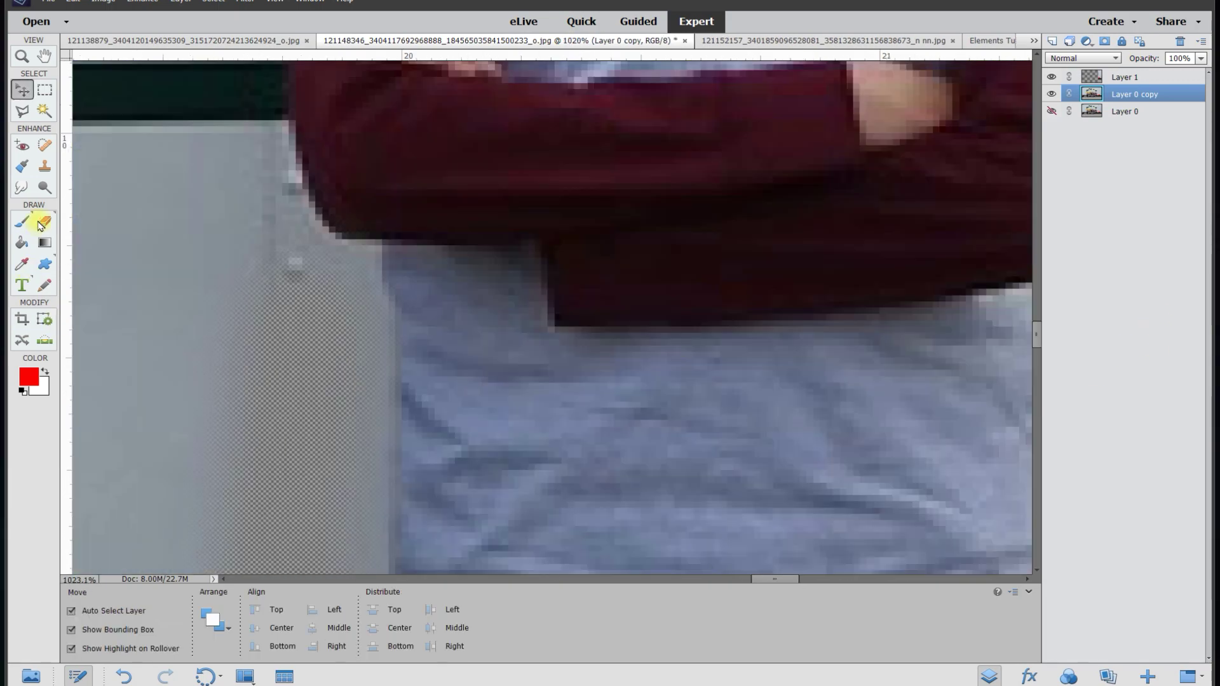
{"action": "left_click", "coordinate": [41, 223]}
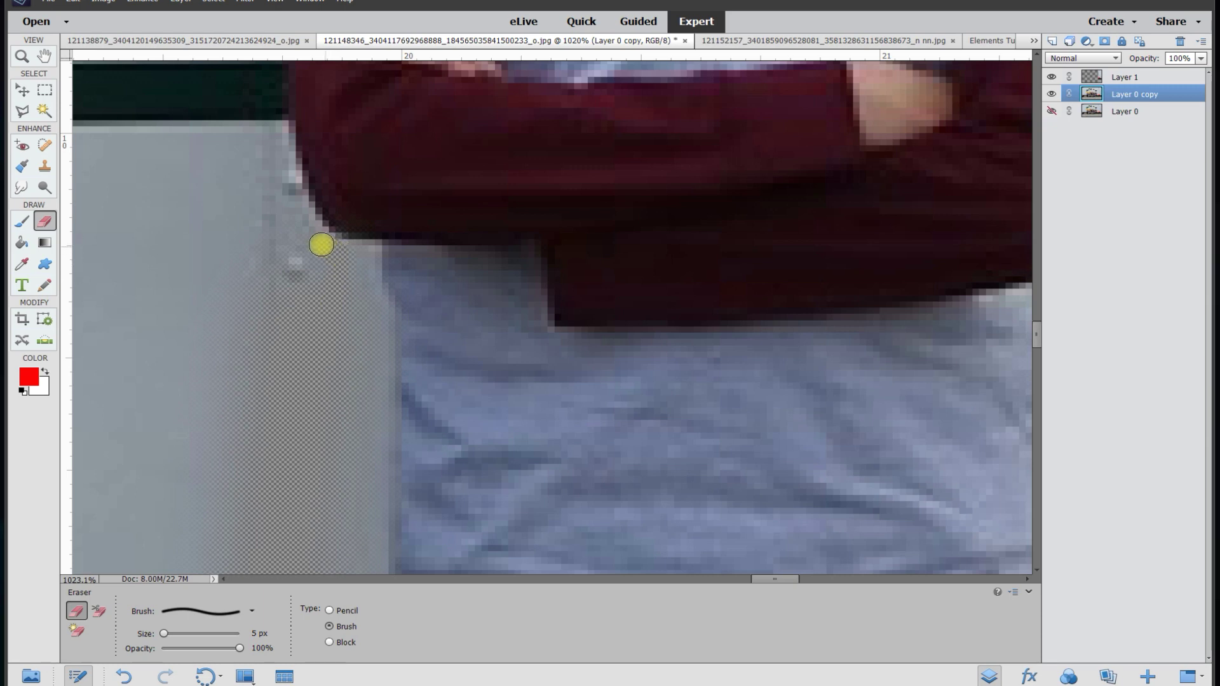
{"action": "left_click_drag", "start_coordinate": [289, 188], "coordinate": [268, 68]}
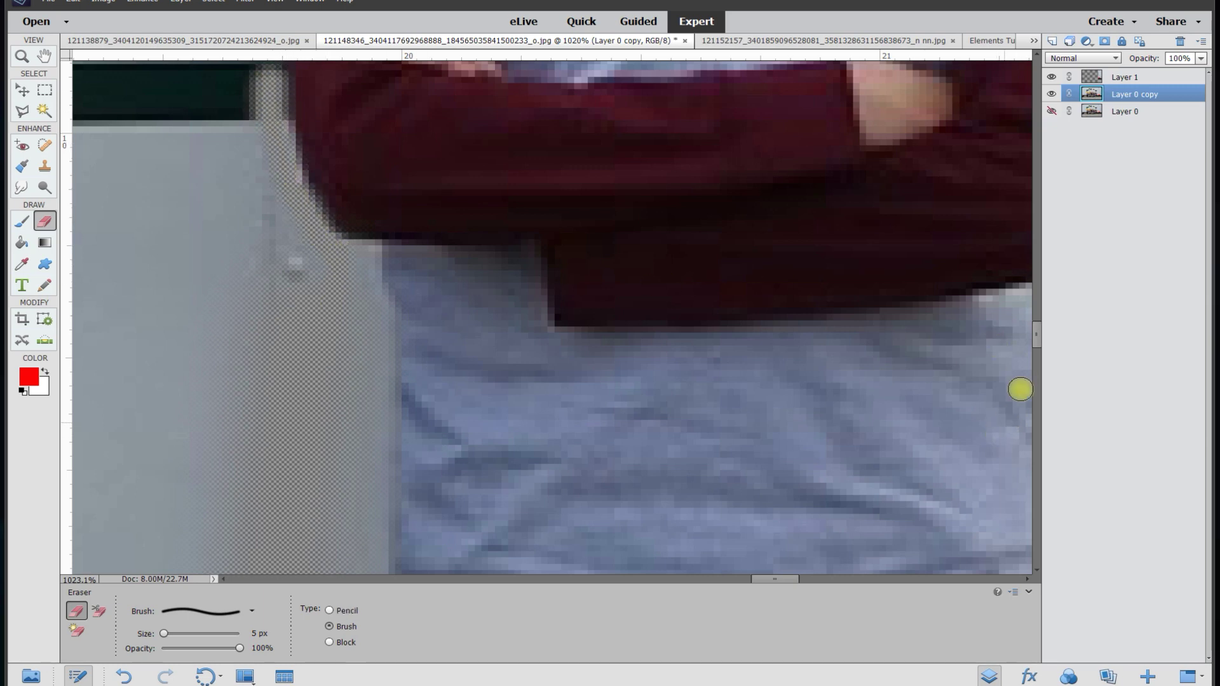
{"action": "left_click_drag", "start_coordinate": [1036, 332], "coordinate": [1036, 314]}
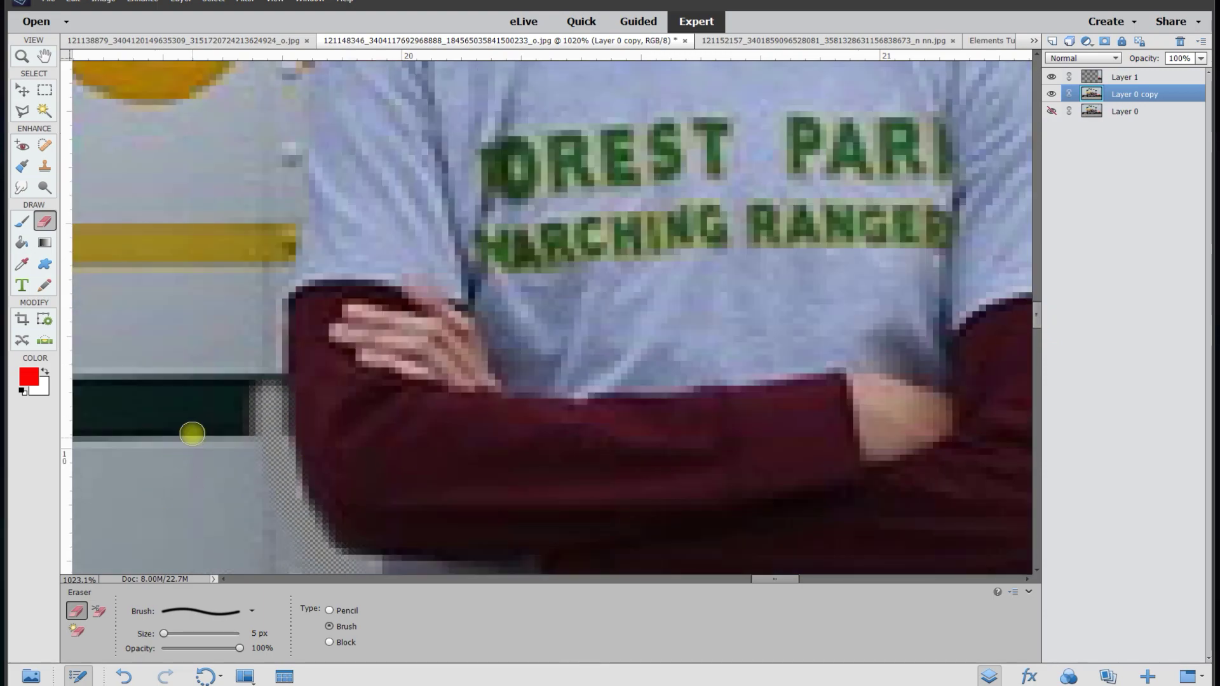
{"action": "scroll", "coordinate": [381, 305], "scroll_direction": "up", "scroll_amount": 5}
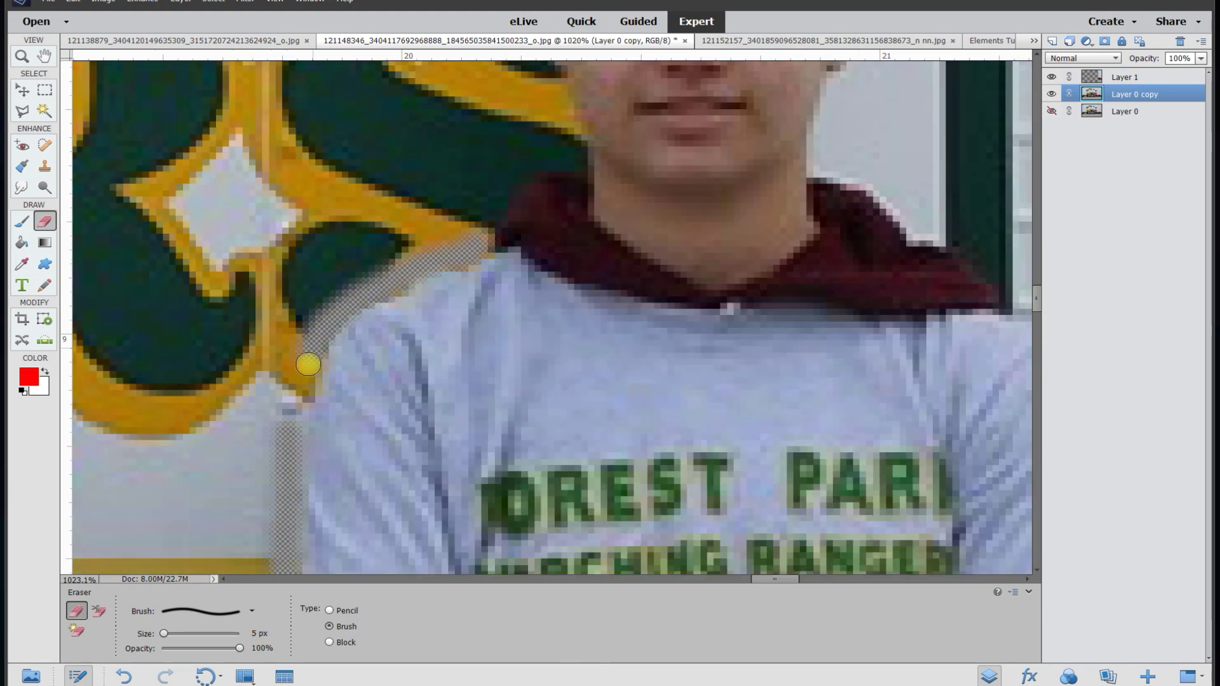
{"action": "left_click_drag", "start_coordinate": [313, 346], "coordinate": [537, 158]}
{"action": "left_click_drag", "start_coordinate": [820, 156], "coordinate": [992, 286]}
{"action": "scroll", "coordinate": [762, 547], "scroll_direction": "right", "scroll_amount": 5}
{"action": "scroll", "coordinate": [787, 555], "scroll_direction": "down", "scroll_amount": 6}
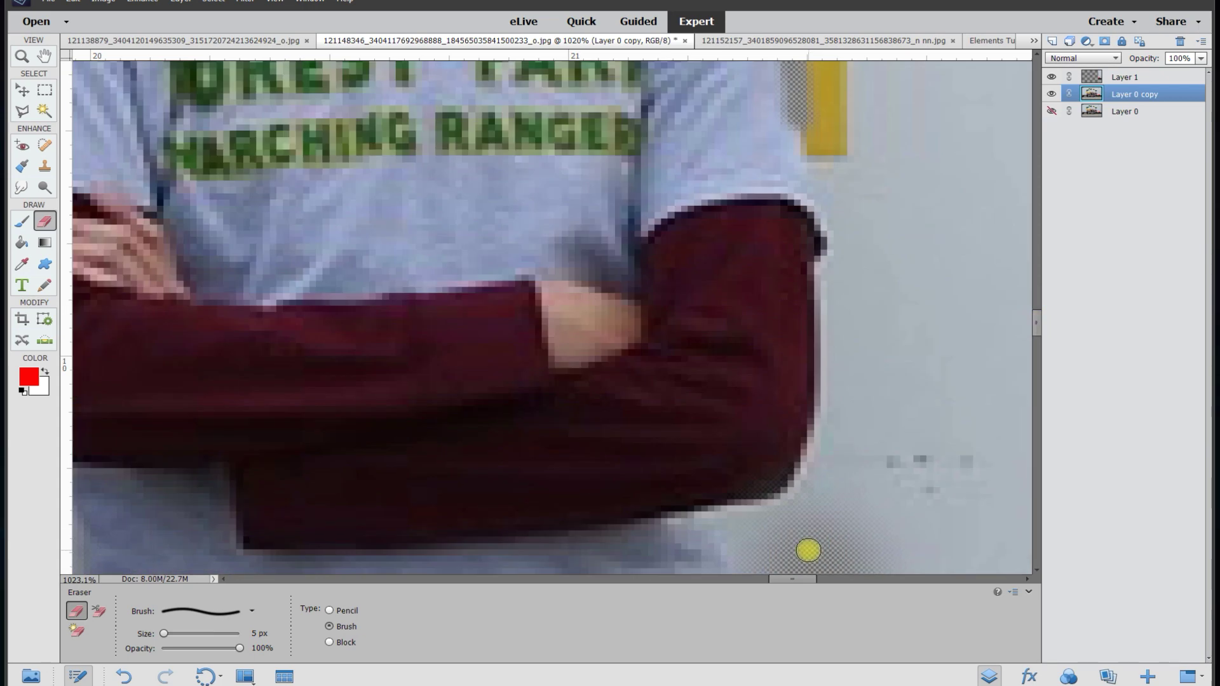
Step: Reduce the Eraser to 3 px and erase a thin strip around his head, ears and neck
{"action": "scroll", "coordinate": [213, 364], "scroll_direction": "up", "scroll_amount": 12}
{"action": "key", "text": "bracketleft"}
{"action": "key", "text": "bracketleft"}
{"action": "mouse_move", "coordinate": [213, 364]}
{"action": "left_mouse_down"}
{"action": "mouse_move", "coordinate": [232, 161]}
{"action": "mouse_move", "coordinate": [371, 79]}
{"action": "mouse_move", "coordinate": [527, 142]}
{"action": "mouse_move", "coordinate": [556, 293]}
{"action": "left_mouse_up"}
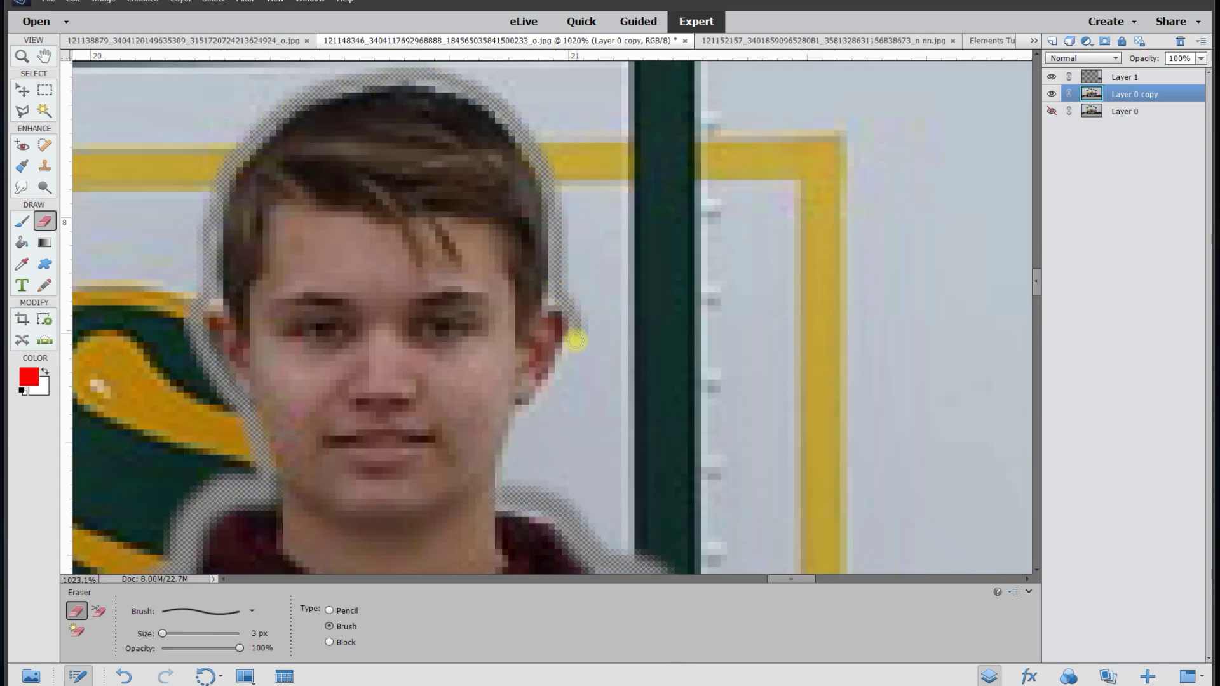
{"action": "left_click_drag", "start_coordinate": [563, 375], "coordinate": [551, 394]}
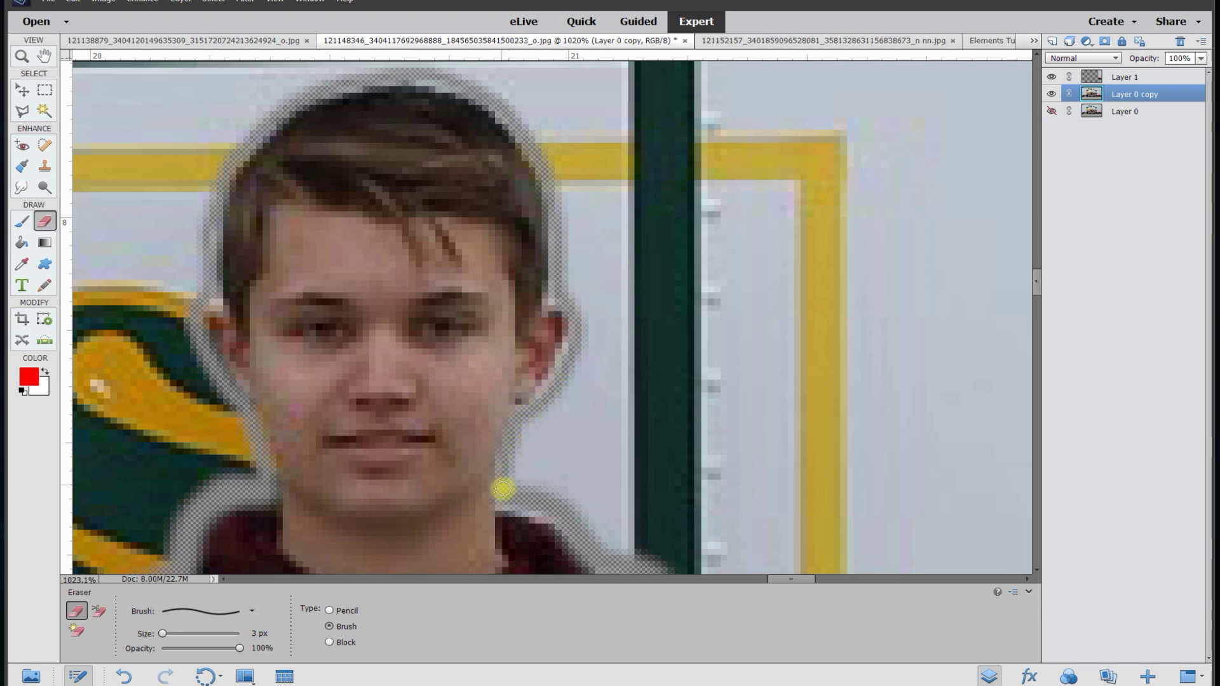
Step: Draw a closed polygonal selection around the man in maroon sleeves, following the erased strip from head to shoes
{"action": "left_click", "coordinate": [28, 112]}
{"action": "left_click", "coordinate": [226, 497]}
{"action": "left_click", "coordinate": [259, 472]}
{"action": "left_click", "coordinate": [195, 327]}
{"action": "left_click", "coordinate": [237, 156]}
{"action": "left_click", "coordinate": [426, 79]}
{"action": "left_click", "coordinate": [557, 257]}
{"action": "scroll", "coordinate": [557, 258], "scroll_direction": "down", "scroll_amount": 15}
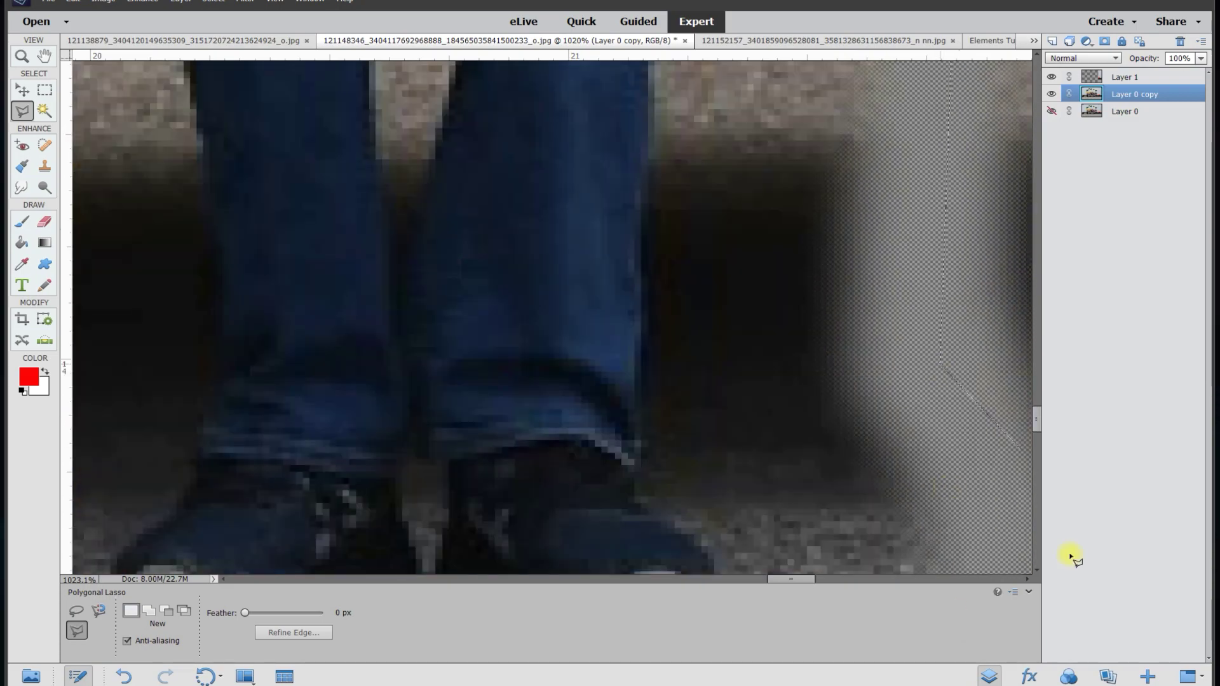
{"action": "left_click", "coordinate": [322, 363]}
{"action": "scroll", "coordinate": [309, 339], "scroll_direction": "down", "scroll_amount": 15}
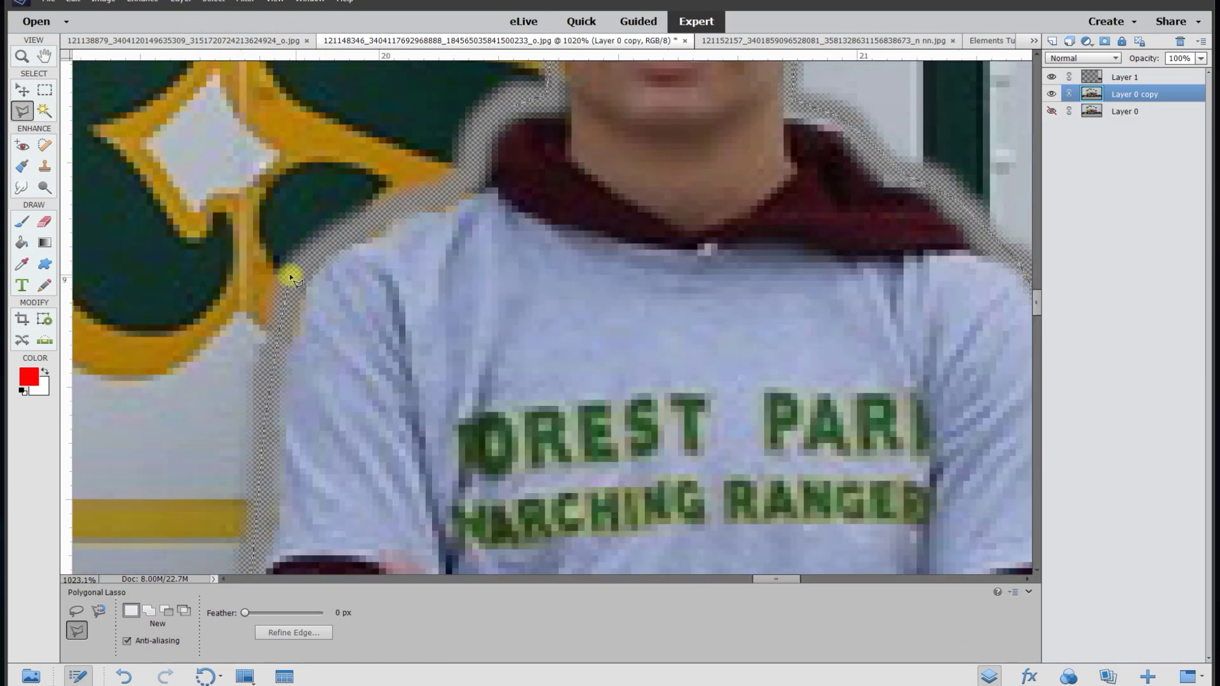
{"action": "scroll", "coordinate": [605, 327], "scroll_direction": "down", "scroll_amount": 6}
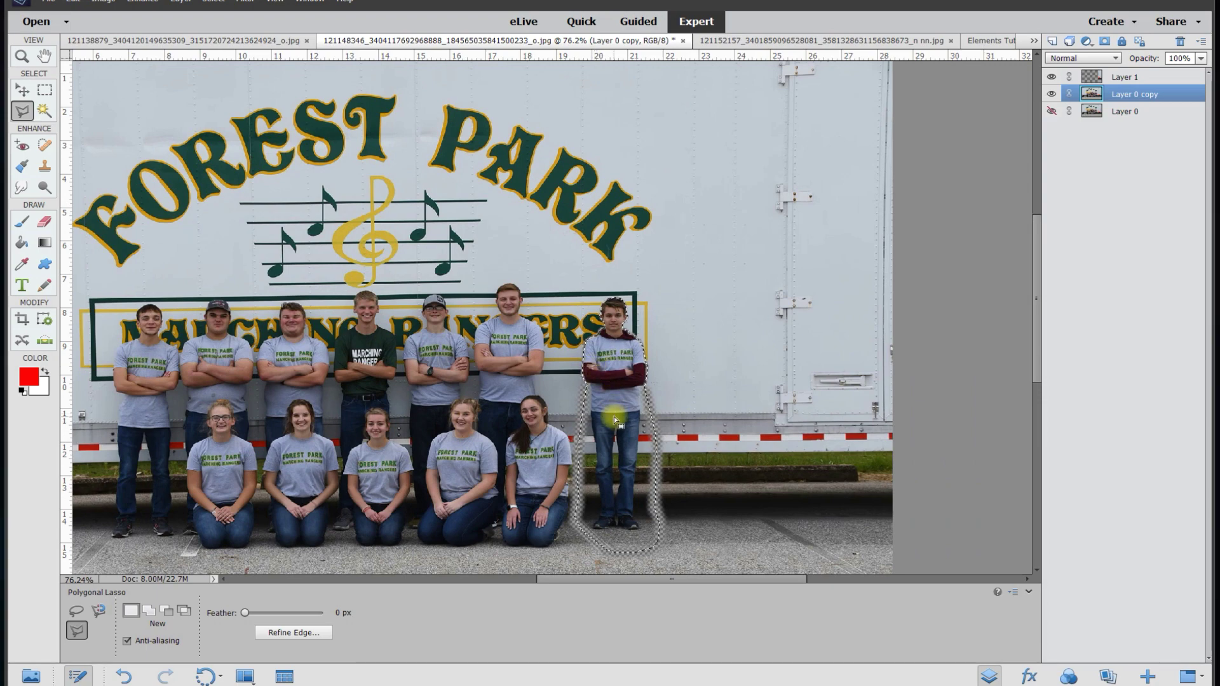
Step: Invert the selection, delete everything around the man from the duplicate layer, and deselect
{"action": "right_click", "coordinate": [614, 417]}
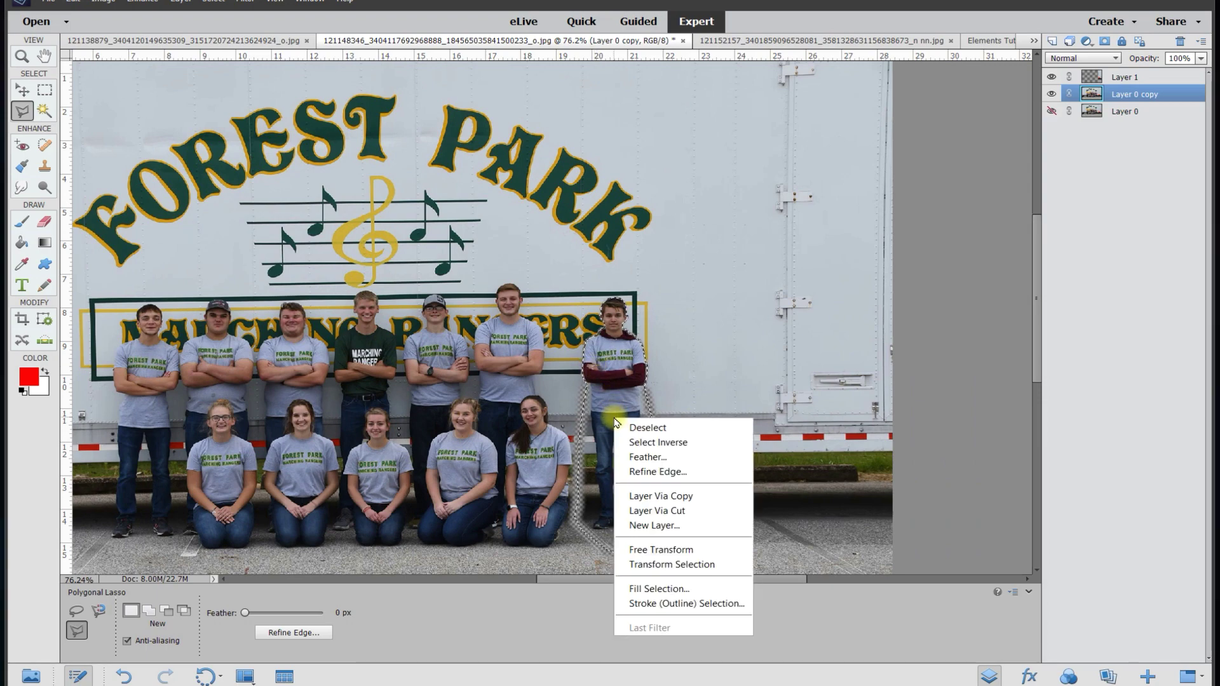
{"action": "left_click", "coordinate": [642, 443]}
{"action": "key", "text": "Delete"}
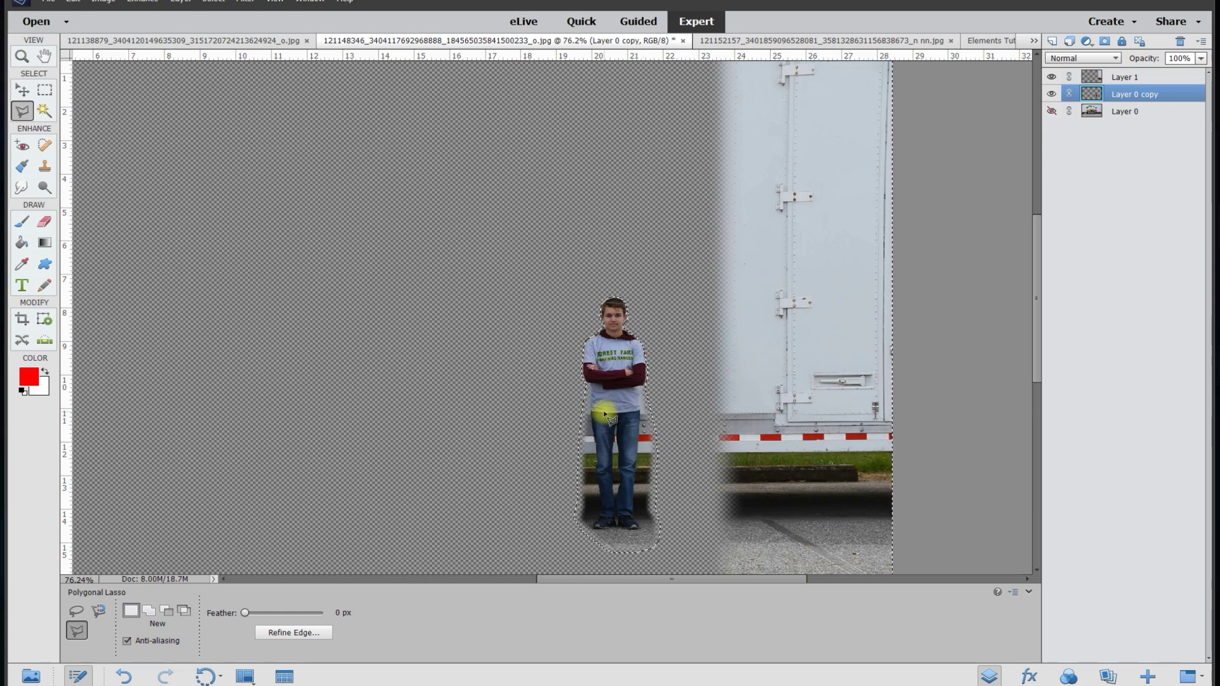
{"action": "key", "text": "ctrl+d"}
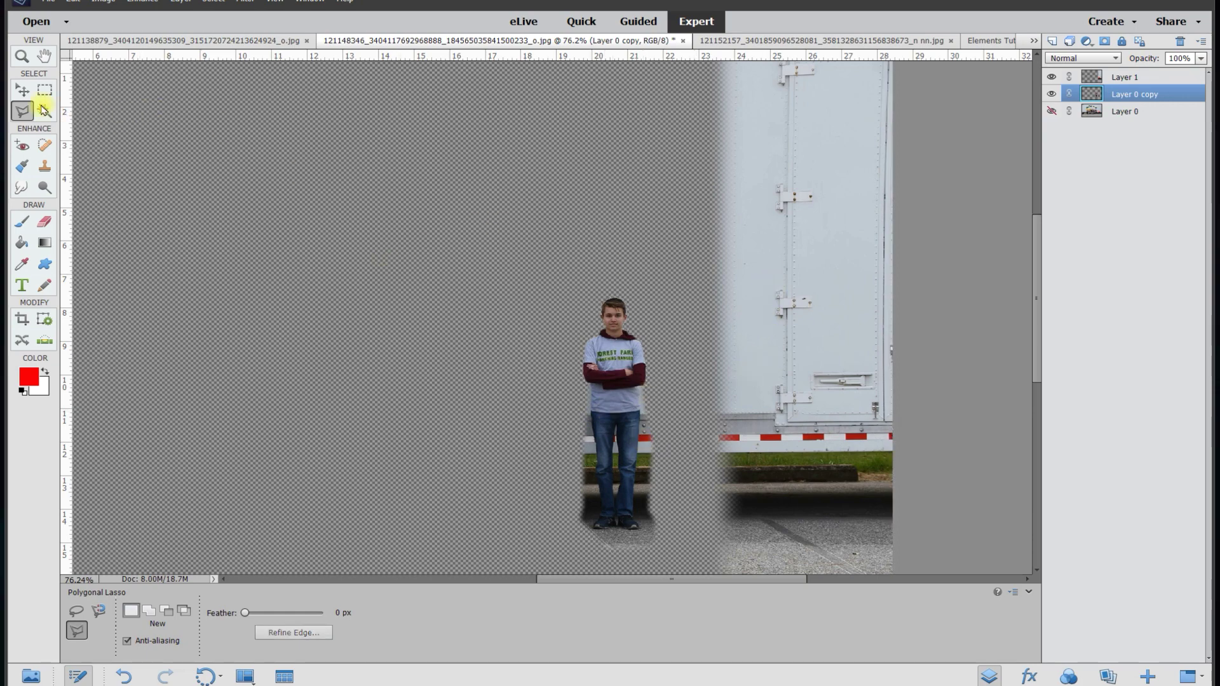
Step: Show the original group photo again, move the cut-out man just right of his original, and put his layer on top of the stack
{"action": "left_click", "coordinate": [23, 91]}
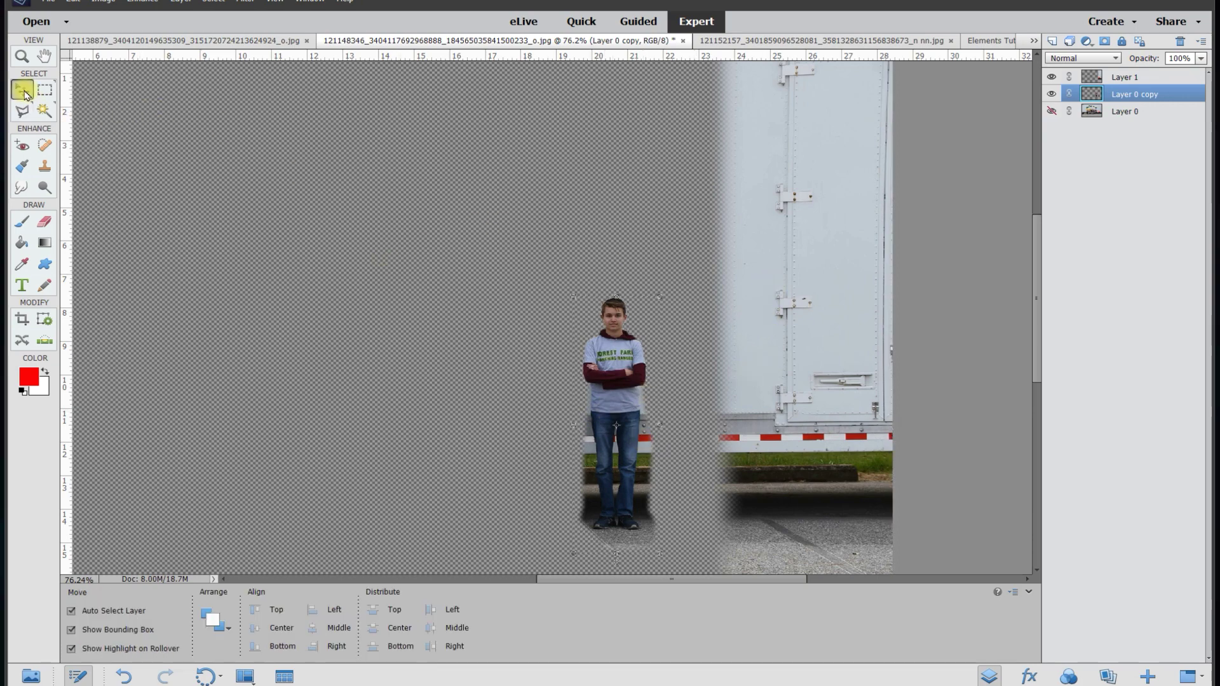
{"action": "left_click", "coordinate": [470, 378]}
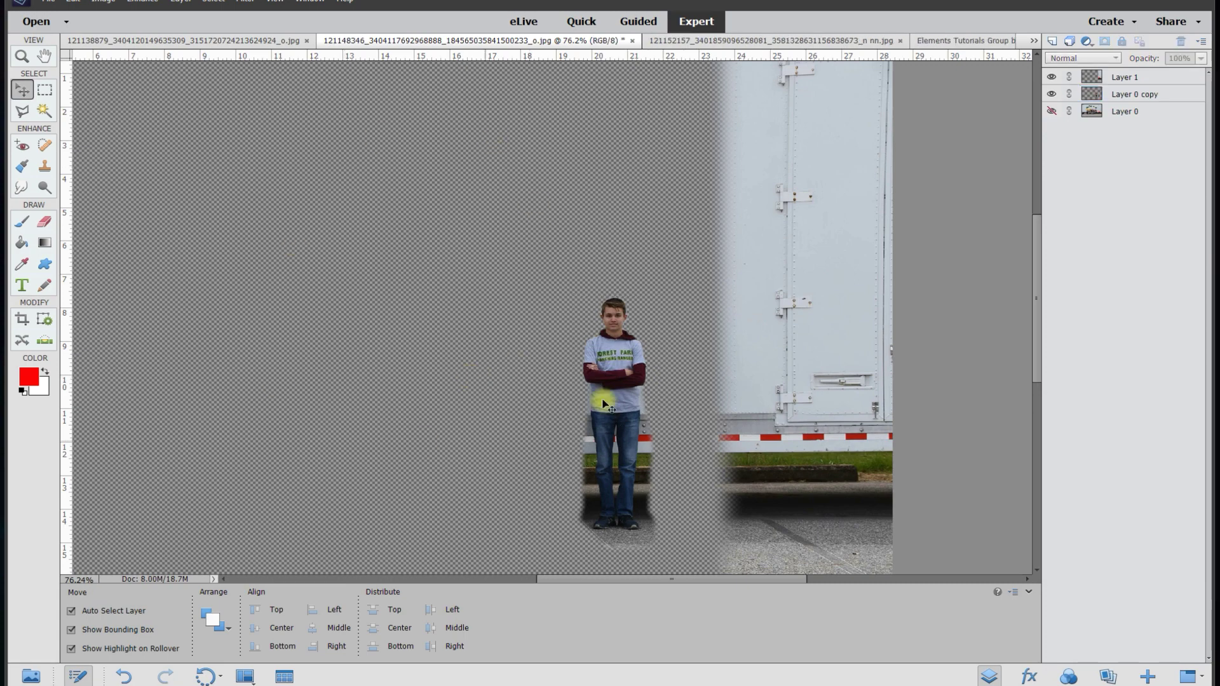
{"action": "left_click", "coordinate": [1052, 112]}
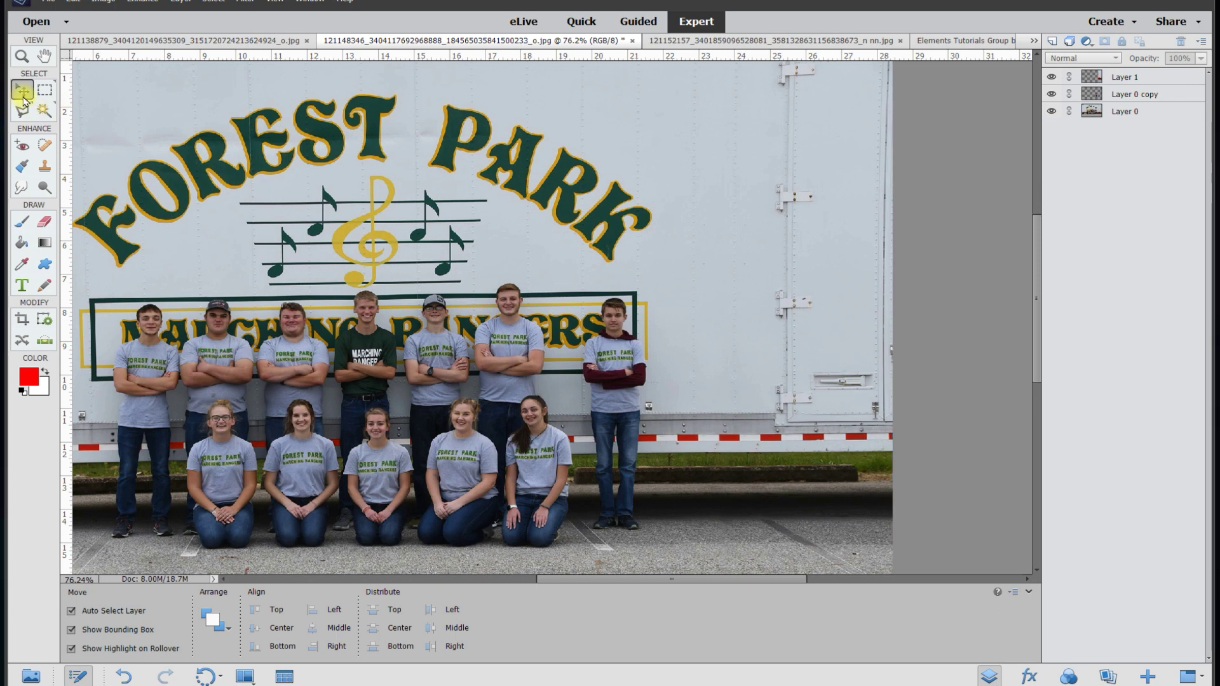
{"action": "left_click_drag", "start_coordinate": [623, 358], "coordinate": [681, 349]}
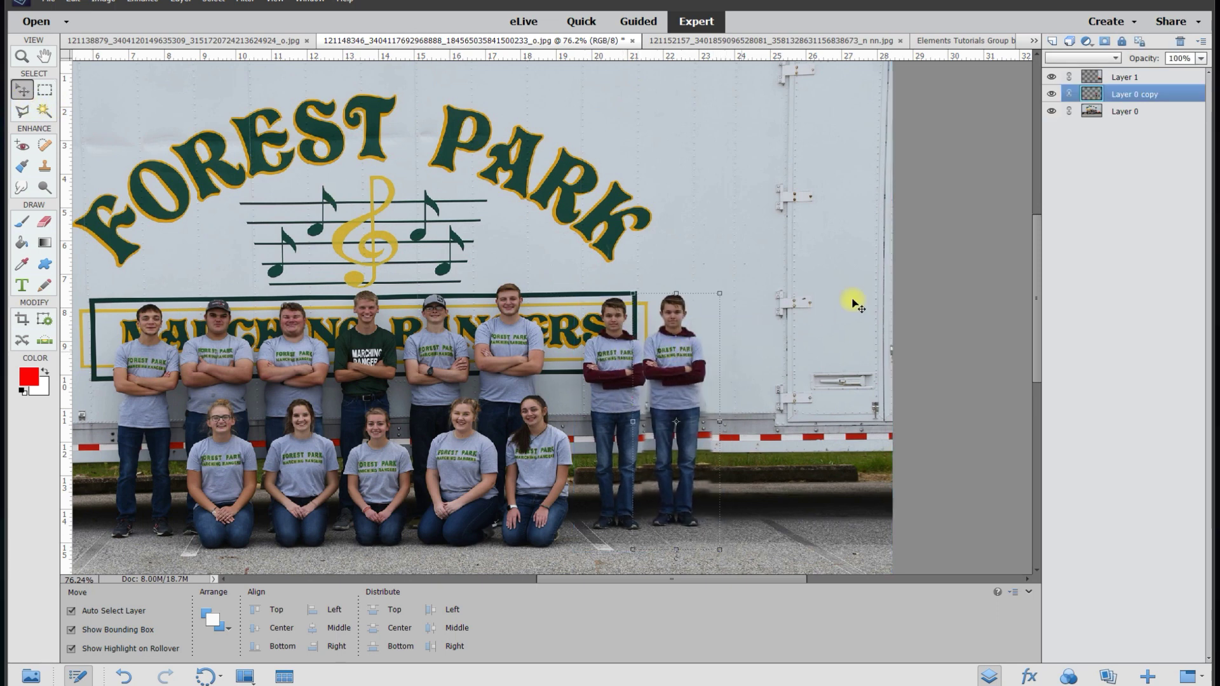
{"action": "left_click_drag", "start_coordinate": [1120, 98], "coordinate": [1122, 73]}
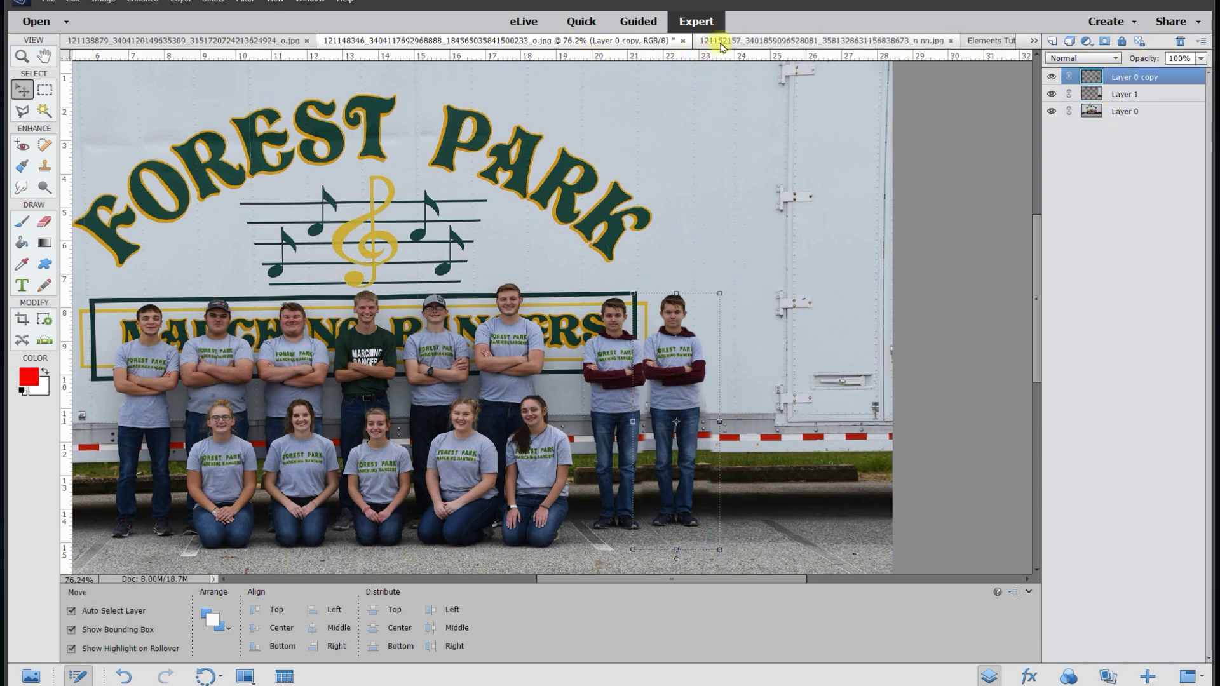
Step: Bring the cut-out man in sunglasses into the group photo and scale him to 116.99% beside the row's right-hand end
{"action": "left_click", "coordinate": [772, 41]}
{"action": "left_click", "coordinate": [264, 42]}
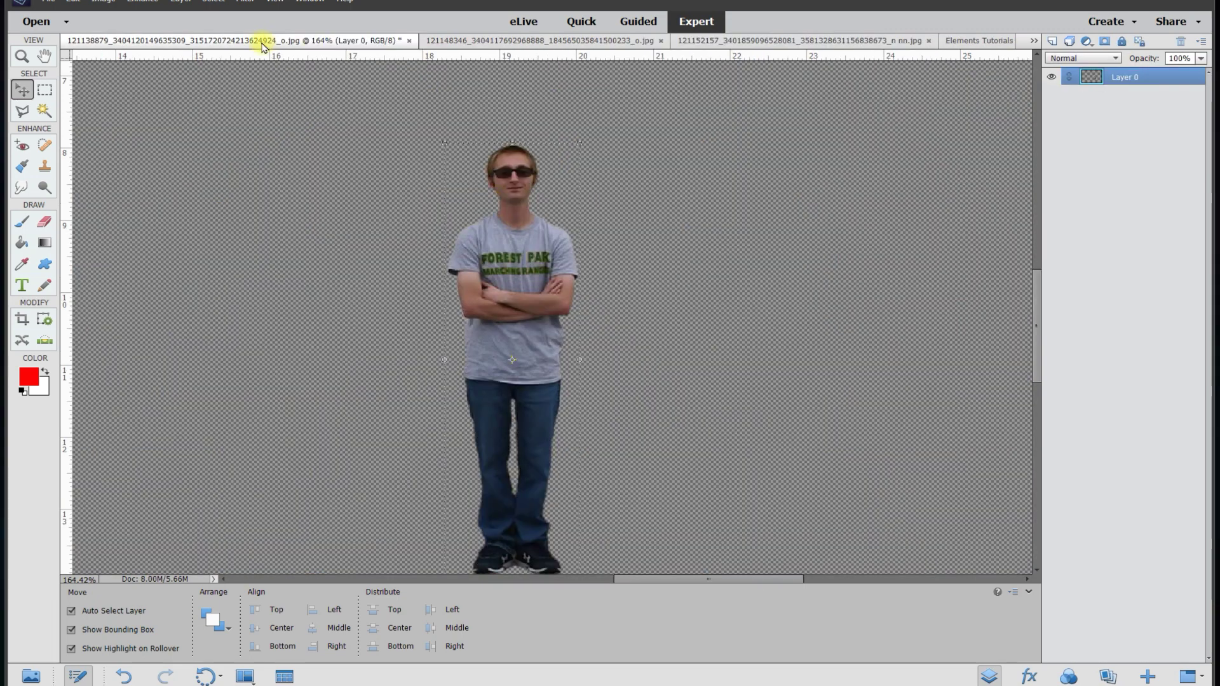
{"action": "left_click_drag", "start_coordinate": [516, 266], "coordinate": [583, 371]}
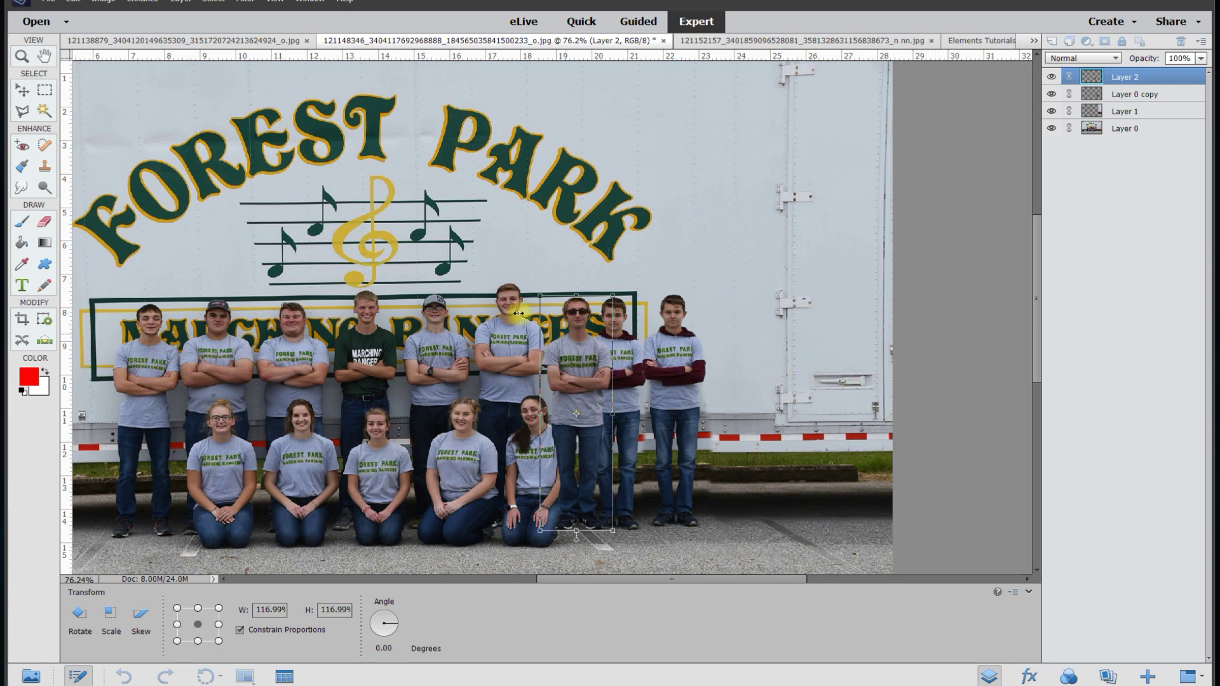
Step: Place a vertical guide right of the row and move the copied man in maroon sleeves left, closer to the man in sunglasses
{"action": "left_click", "coordinate": [27, 94]}
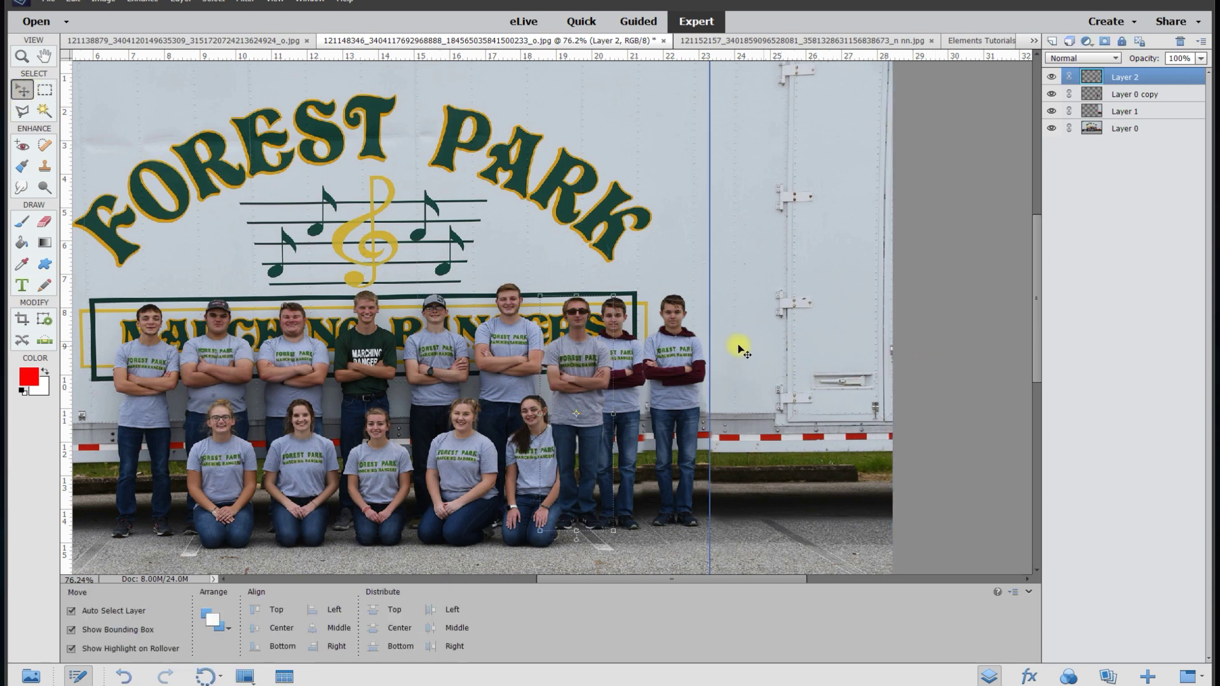
{"action": "left_click", "coordinate": [672, 345]}
{"action": "left_click_drag", "start_coordinate": [672, 345], "coordinate": [648, 345]}
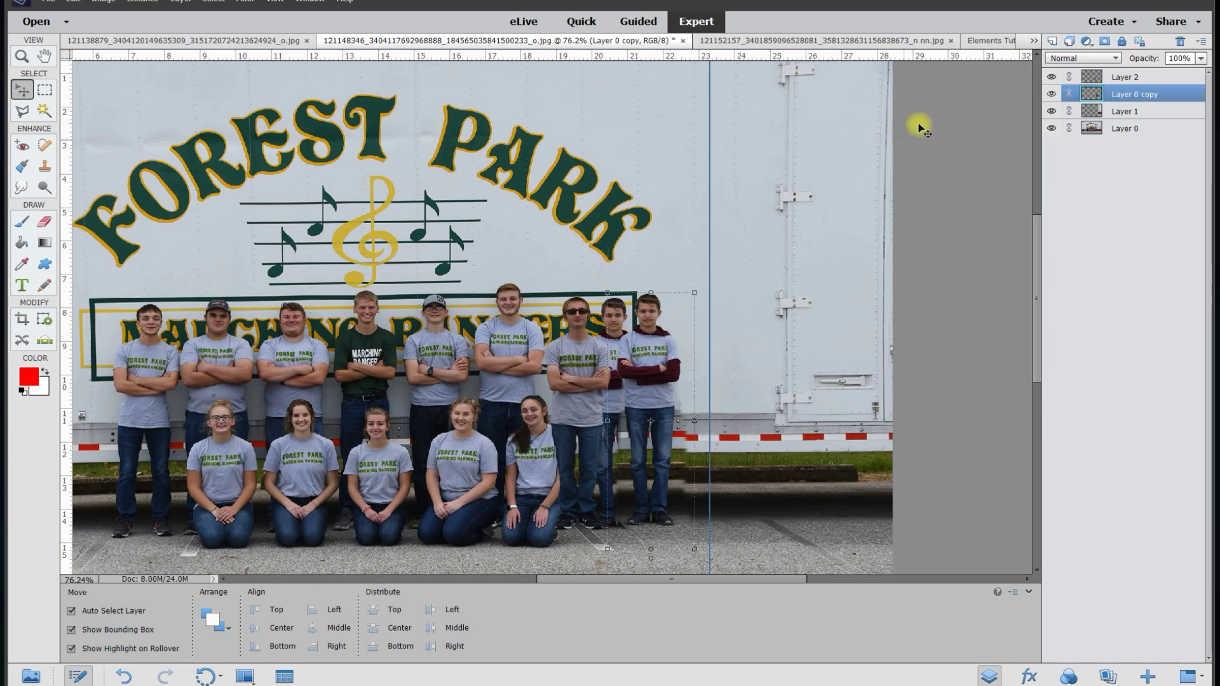
Step: In 121138879_340412014963.jpg, draw a polygonal selection around the R of RANGERS and the trailer, grass and pavement below it
{"action": "left_click", "coordinate": [852, 40]}
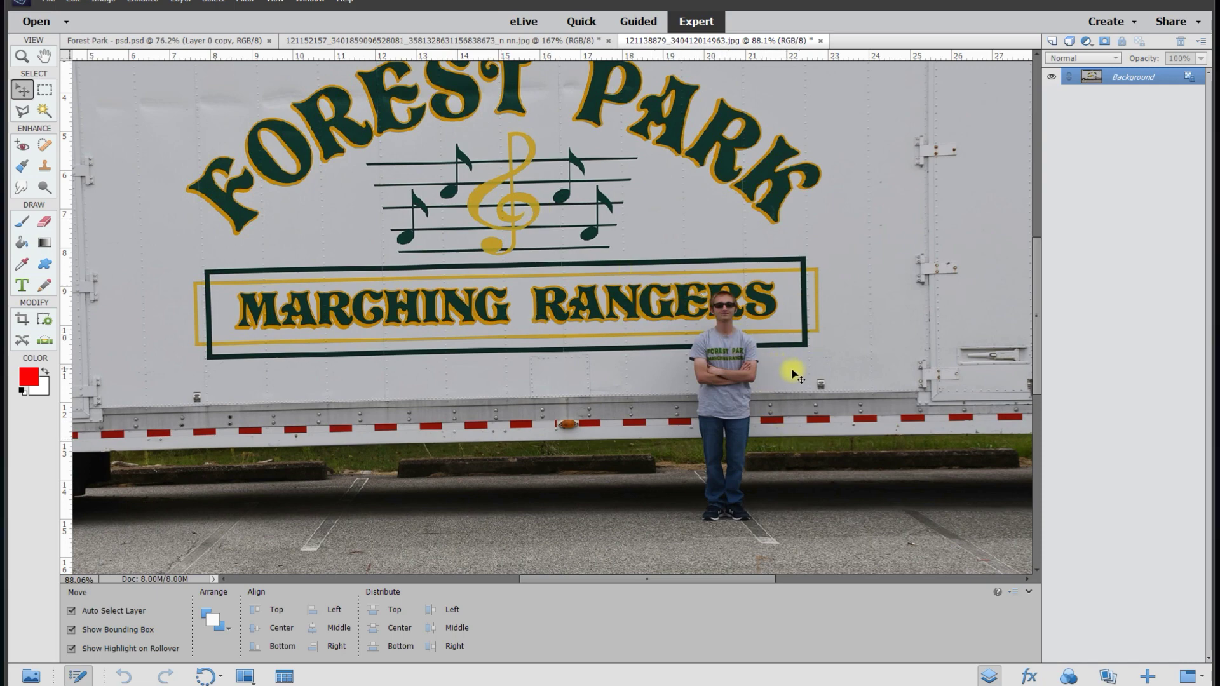
{"action": "scroll", "coordinate": [791, 372], "scroll_direction": "up", "scroll_amount": 2}
{"action": "scroll", "coordinate": [798, 387], "scroll_direction": "up", "scroll_amount": 1}
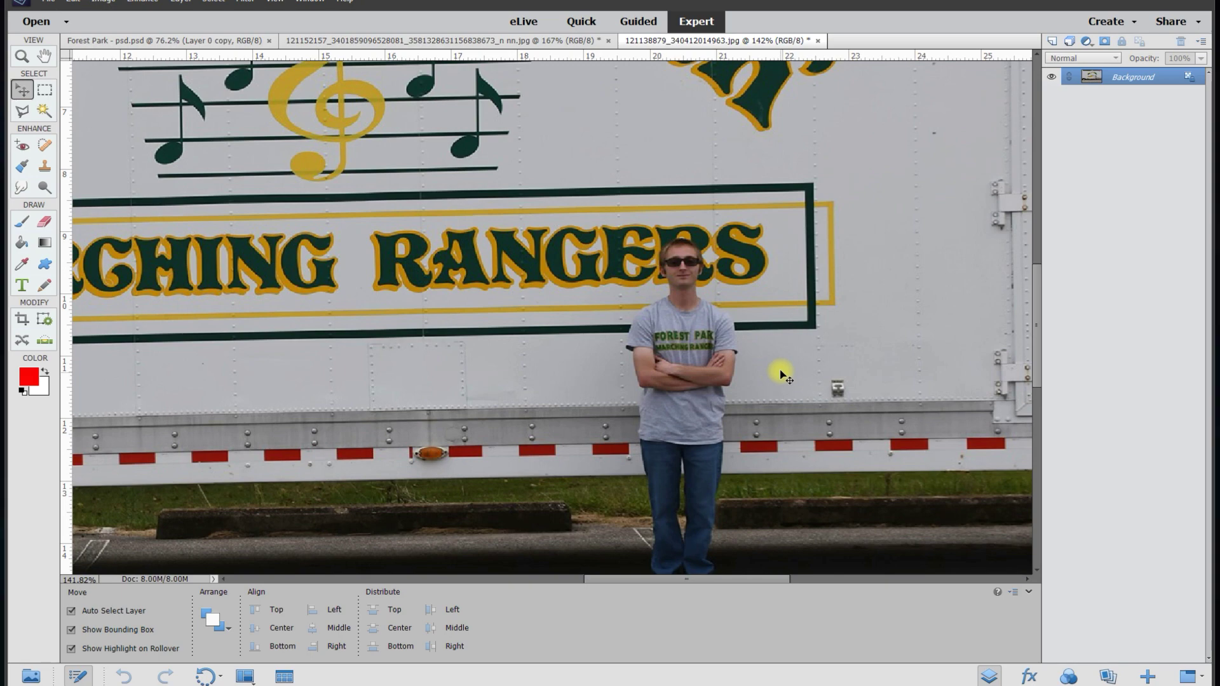
{"action": "scroll", "coordinate": [779, 366], "scroll_direction": "up", "scroll_amount": 3}
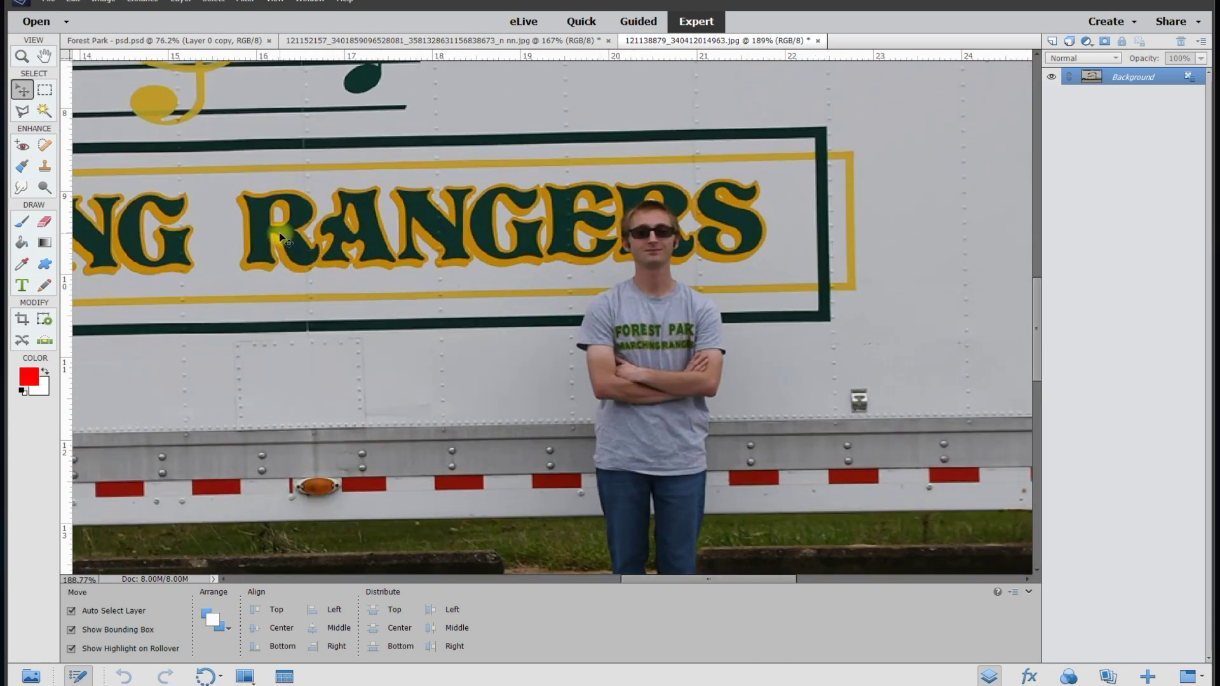
{"action": "scroll", "coordinate": [147, 169], "scroll_direction": "up", "scroll_amount": 1}
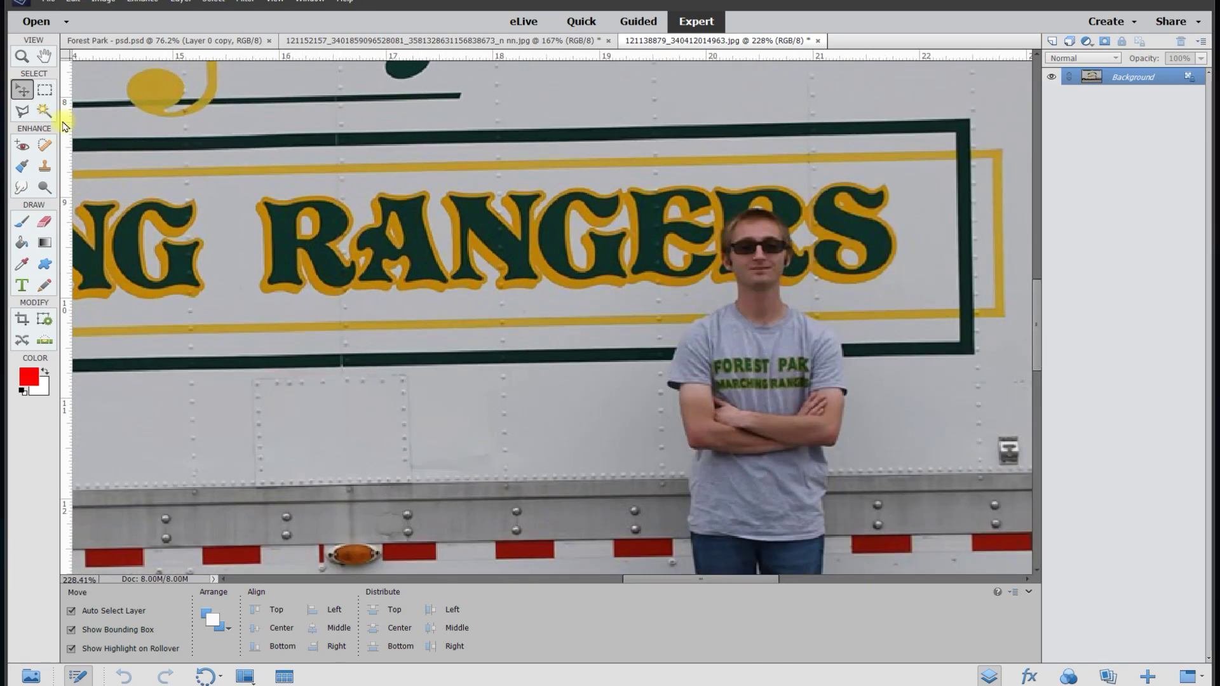
{"action": "left_click", "coordinate": [22, 111]}
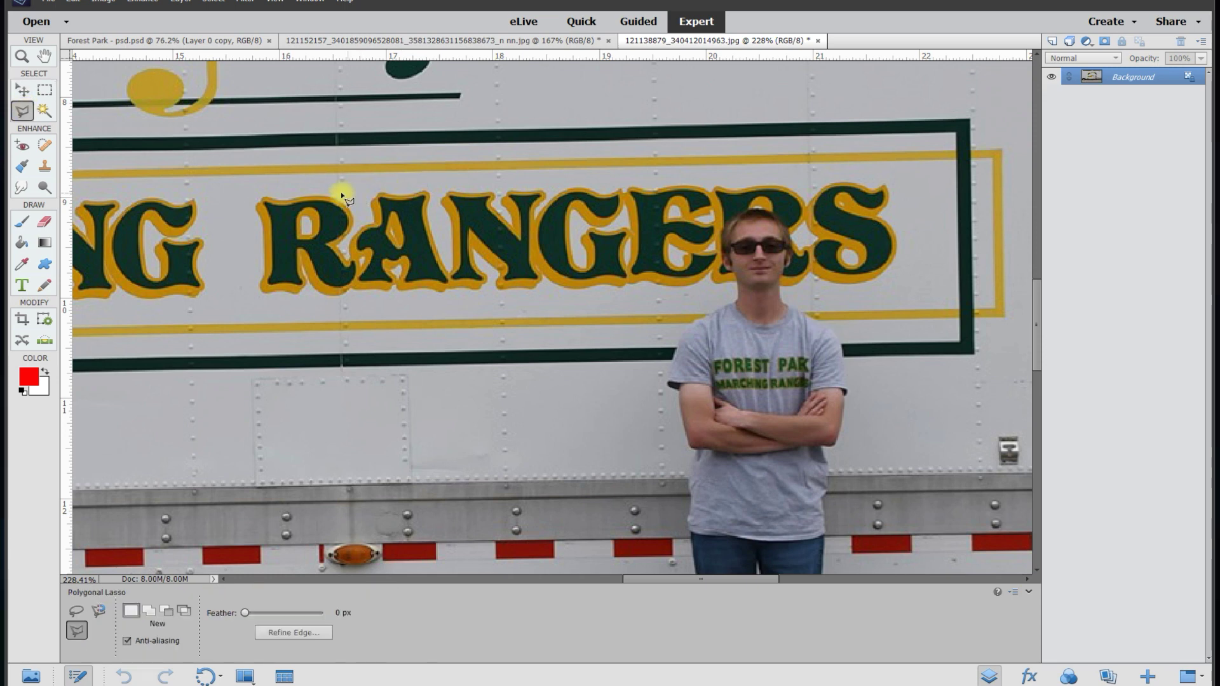
{"action": "left_click", "coordinate": [250, 179]}
{"action": "left_click", "coordinate": [362, 180]}
{"action": "left_click", "coordinate": [358, 296]}
{"action": "left_click", "coordinate": [438, 315]}
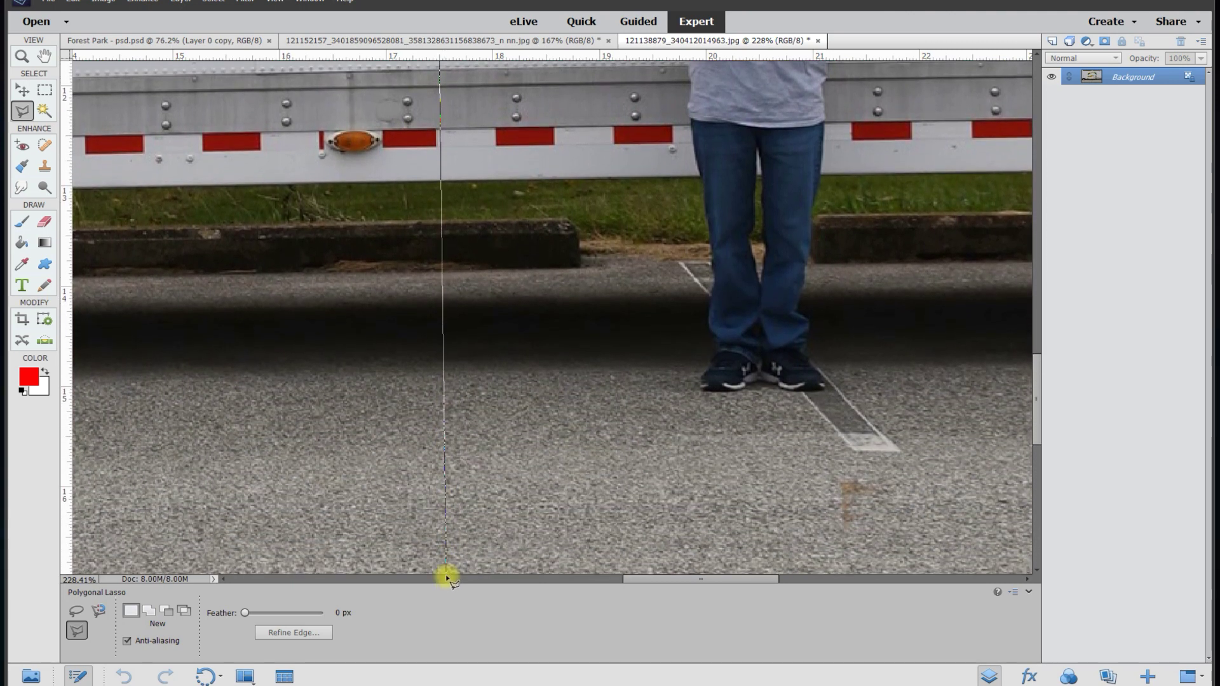
{"action": "left_click", "coordinate": [456, 539]}
{"action": "left_click", "coordinate": [94, 525]}
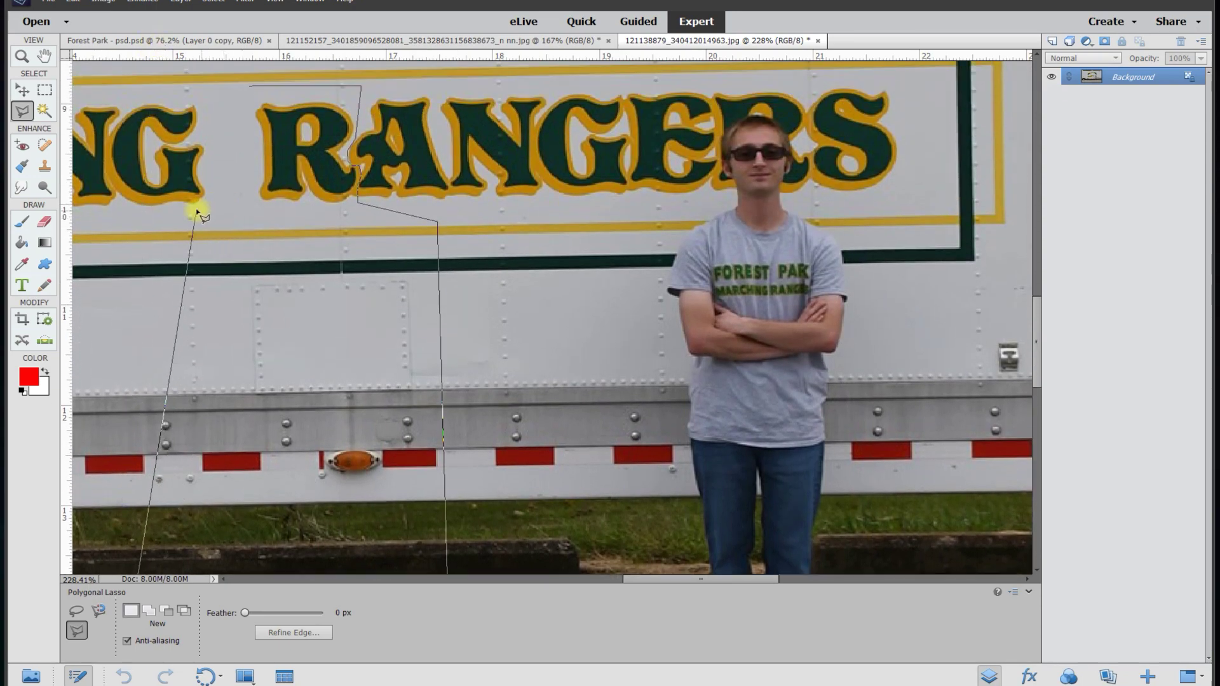
{"action": "left_click", "coordinate": [180, 210]}
{"action": "left_click", "coordinate": [210, 203]}
{"action": "double_click", "coordinate": [215, 100]}
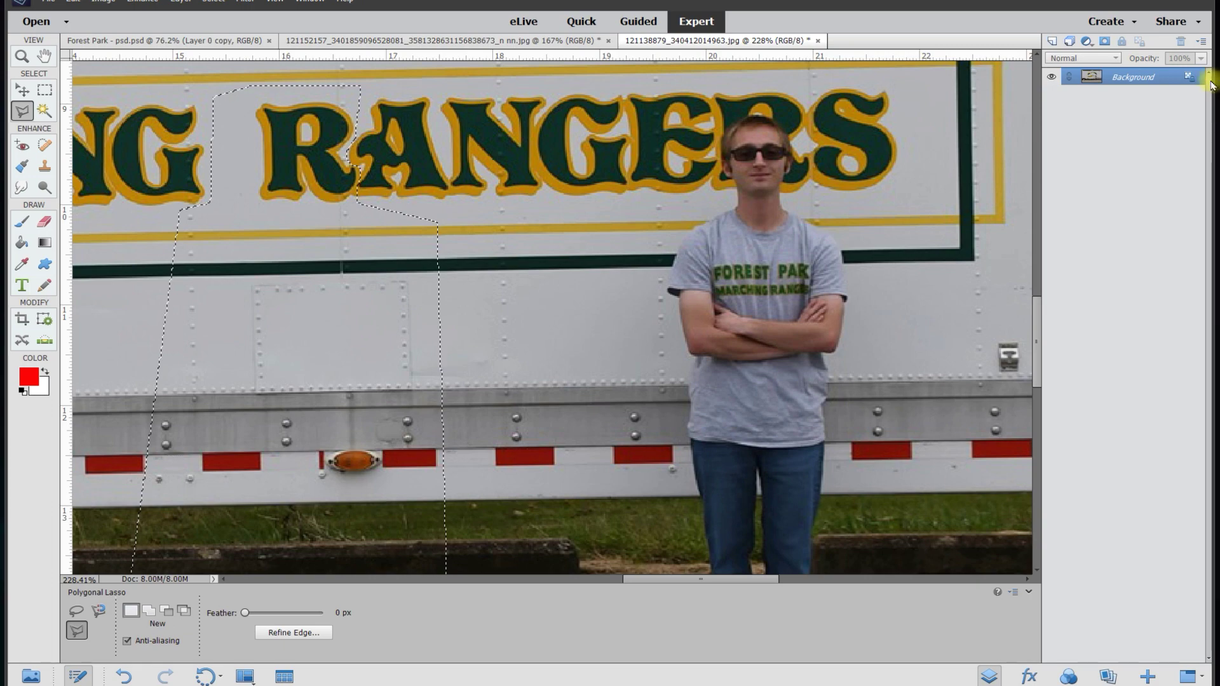
Step: Unlock the background layer and copy the selected trailer section to a new layer
{"action": "left_click", "coordinate": [1189, 76]}
{"action": "right_click", "coordinate": [288, 358]}
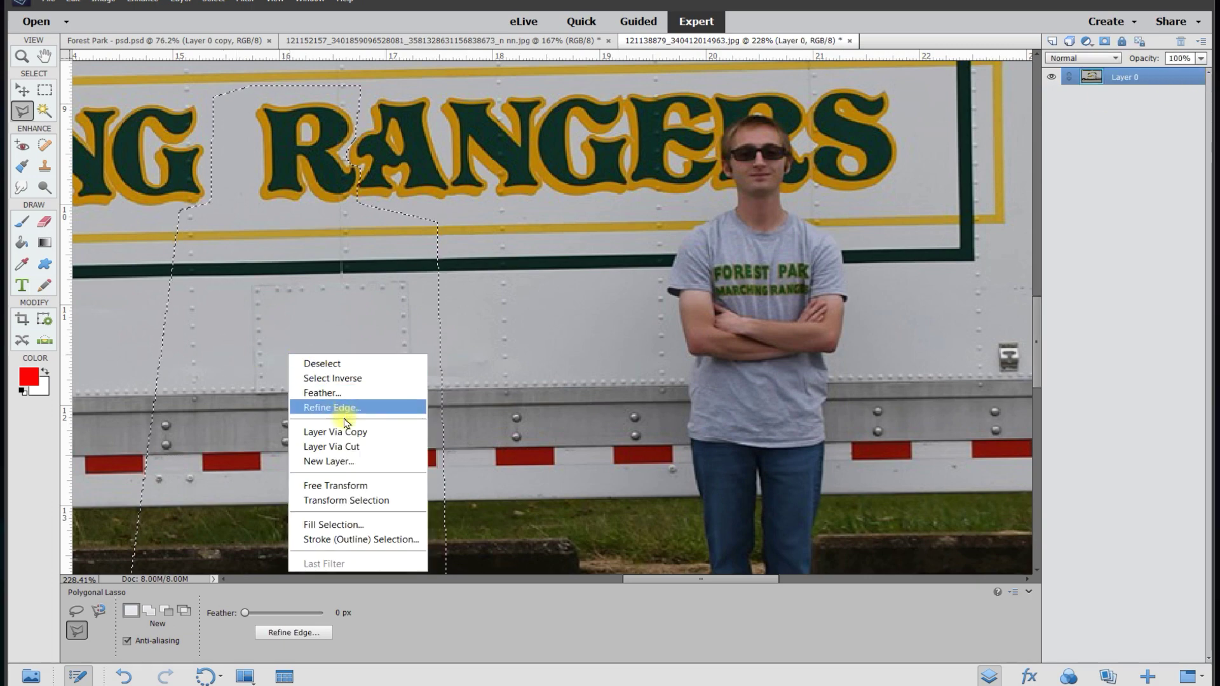
{"action": "left_click", "coordinate": [341, 428]}
Step: Move the copied trailer section over the man in sunglasses and lower its layer opacity to 44%
{"action": "scroll", "coordinate": [395, 389], "scroll_direction": "down", "scroll_amount": 3}
{"action": "left_click", "coordinate": [22, 95]}
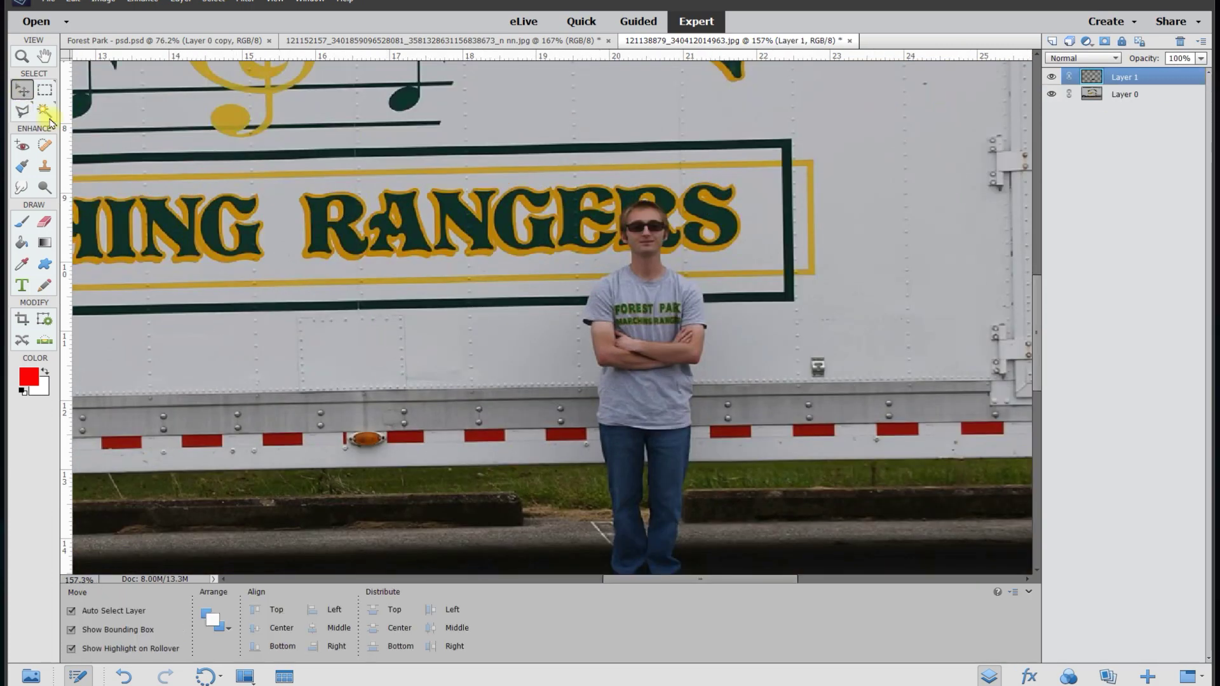
{"action": "left_click_drag", "start_coordinate": [339, 354], "coordinate": [636, 346]}
{"action": "left_click", "coordinate": [1201, 59]}
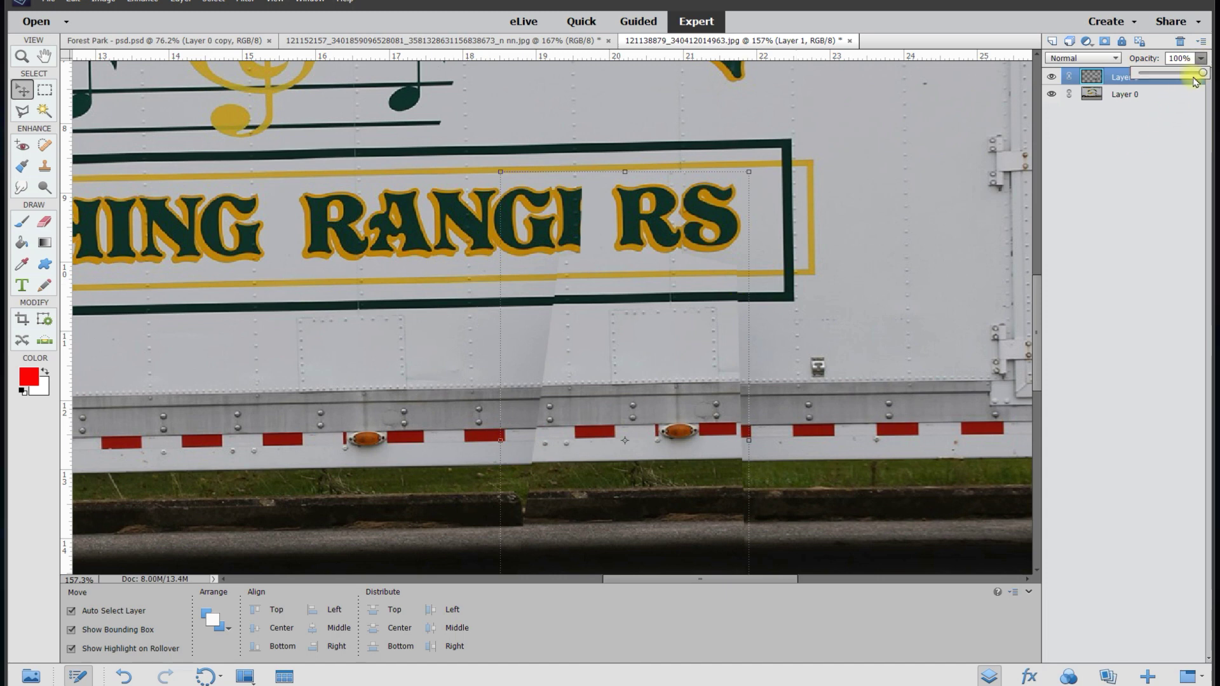
{"action": "left_click_drag", "start_coordinate": [1186, 80], "coordinate": [1168, 81]}
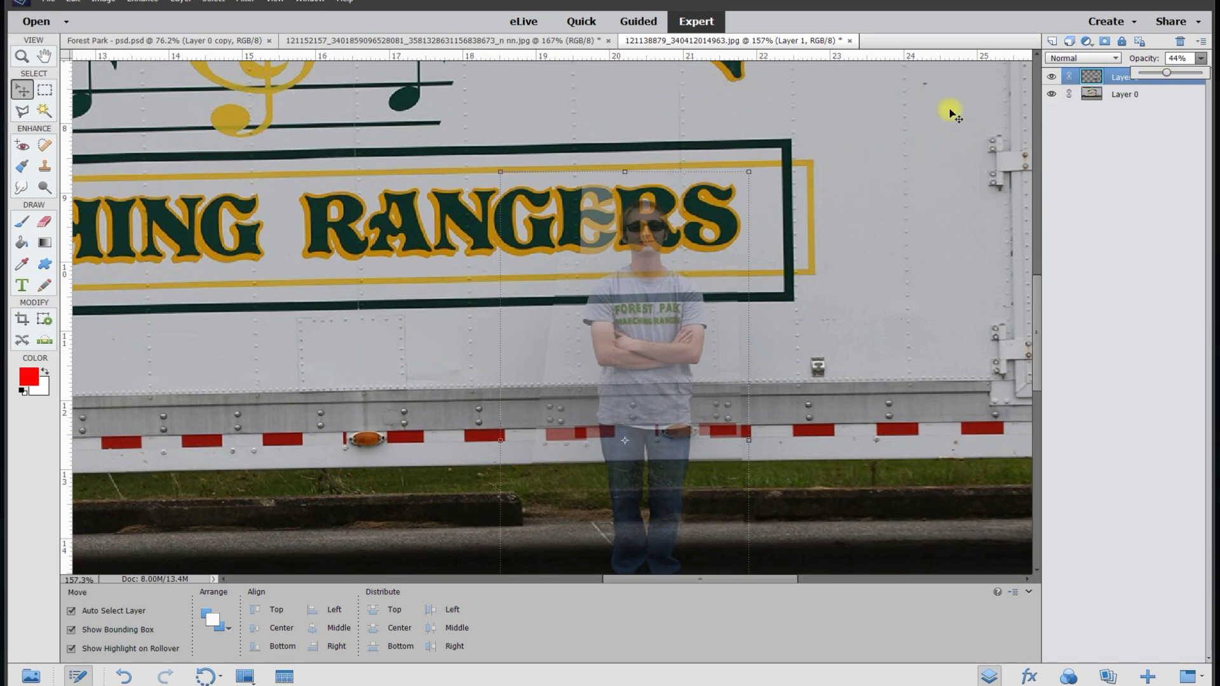
Step: Shift the copied trailer section slightly right to align with the RANGERS lettering and set its layer opacity to 100%
{"action": "left_click", "coordinate": [745, 164]}
{"action": "scroll", "coordinate": [763, 184], "scroll_direction": "up", "scroll_amount": 3}
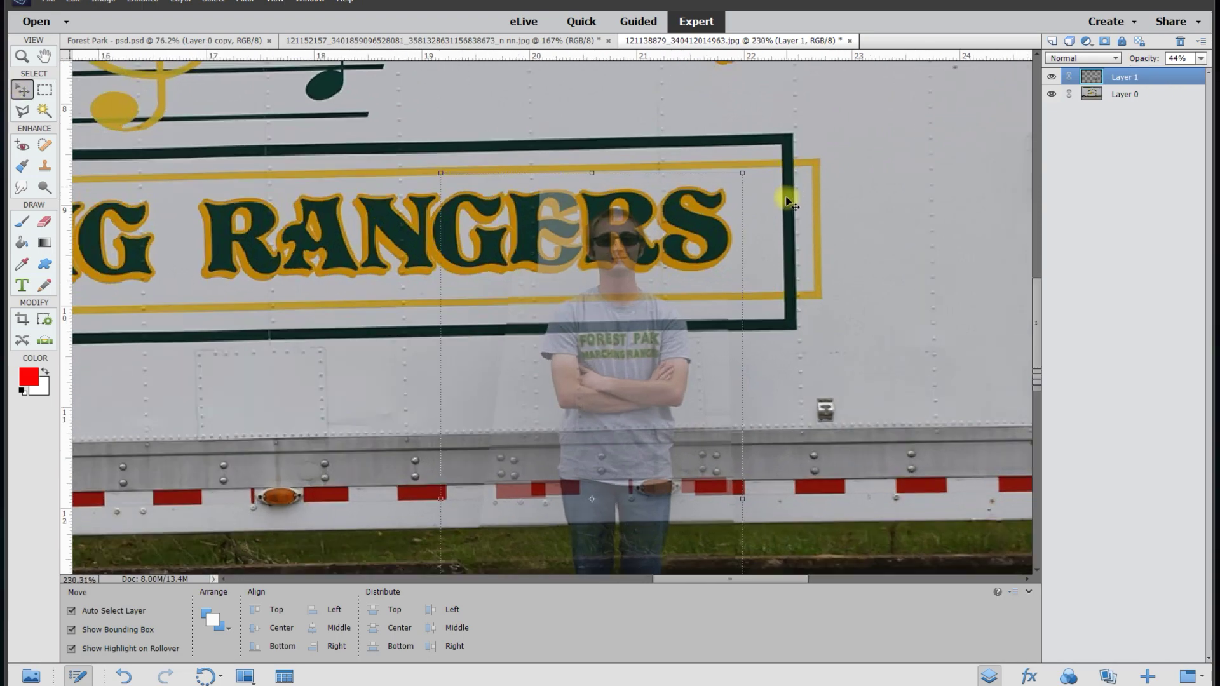
{"action": "scroll", "coordinate": [770, 254], "scroll_direction": "up", "scroll_amount": 1}
{"action": "mouse_move", "coordinate": [526, 413]}
{"action": "left_mouse_down"}
{"action": "mouse_move", "coordinate": [545, 427]}
{"action": "mouse_move", "coordinate": [533, 416]}
{"action": "left_mouse_up"}
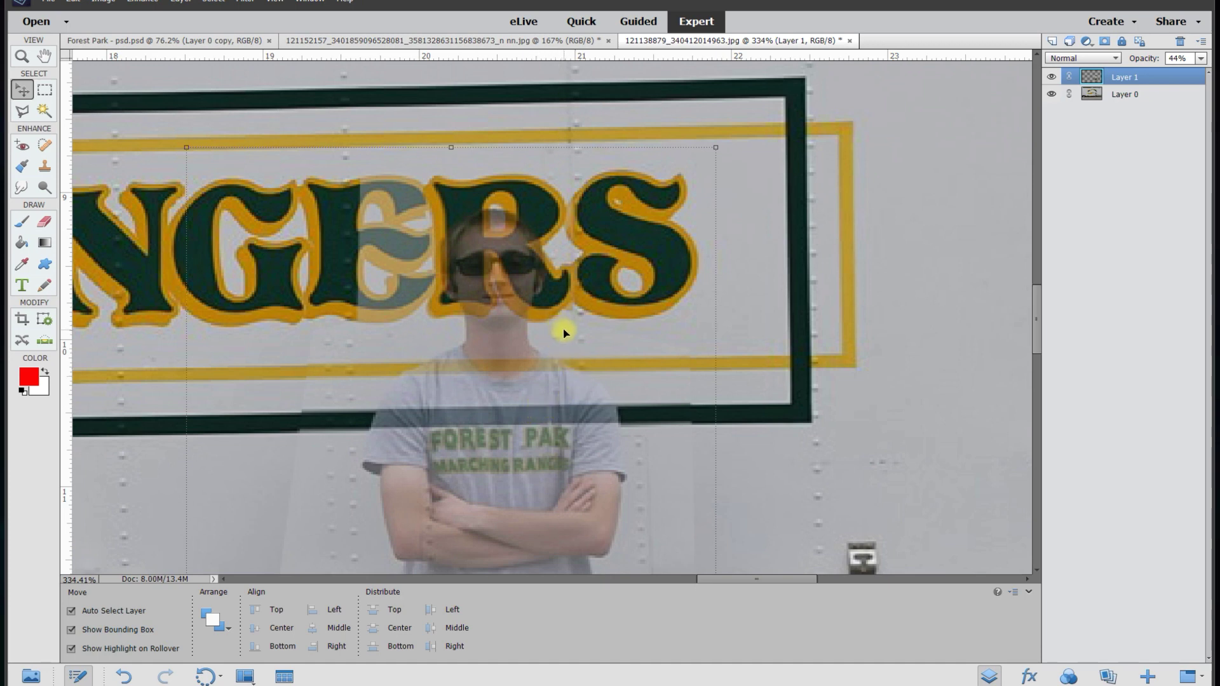
{"action": "left_click", "coordinate": [1200, 59]}
{"action": "left_click_drag", "start_coordinate": [1168, 76], "coordinate": [1203, 72]}
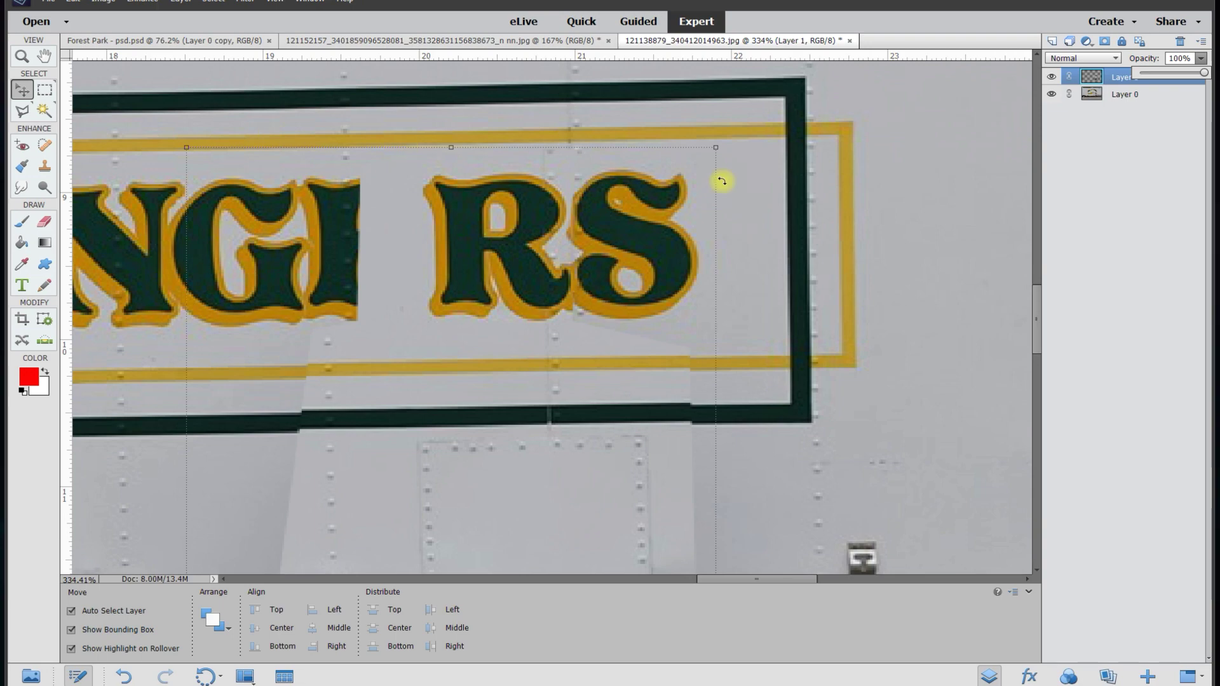
Step: Lower the opacity of the copied trailer section's layer to 60%
{"action": "left_click", "coordinate": [945, 240]}
{"action": "scroll", "coordinate": [795, 265], "scroll_direction": "down", "scroll_amount": 3}
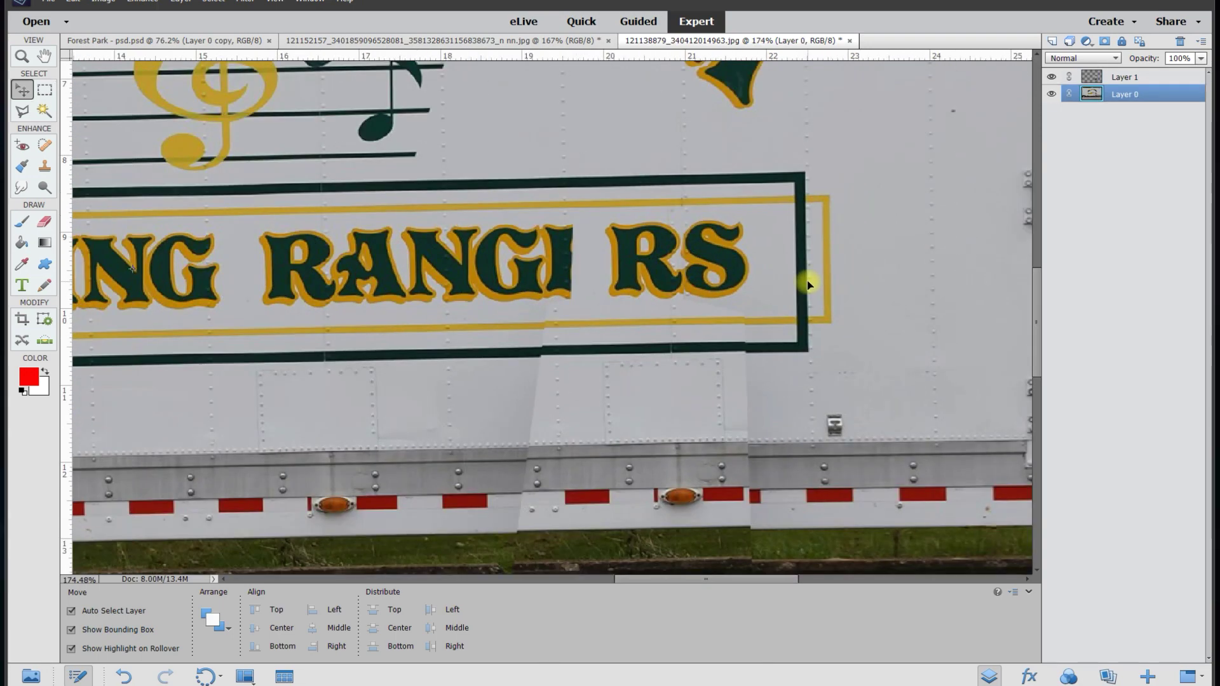
{"action": "scroll", "coordinate": [808, 285], "scroll_direction": "up", "scroll_amount": 3}
{"action": "left_click", "coordinate": [1201, 58]}
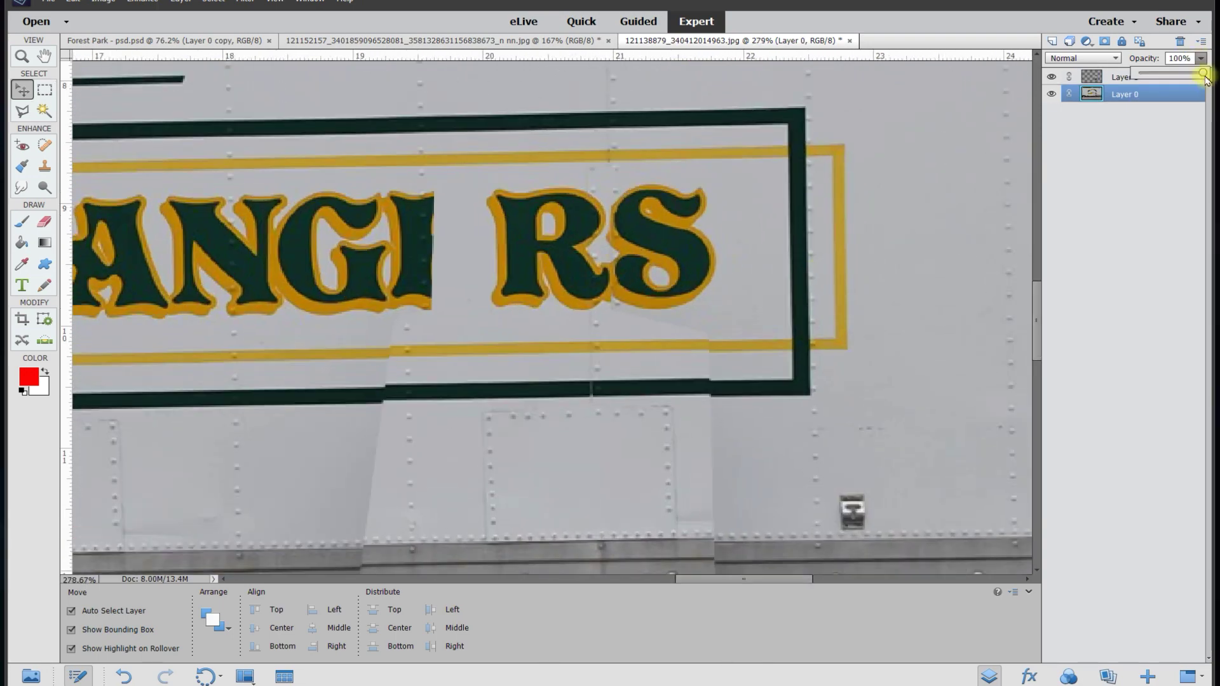
{"action": "mouse_move", "coordinate": [1203, 75]}
{"action": "left_mouse_down"}
{"action": "mouse_move", "coordinate": [1183, 75]}
{"action": "mouse_move", "coordinate": [1203, 73]}
{"action": "left_mouse_up"}
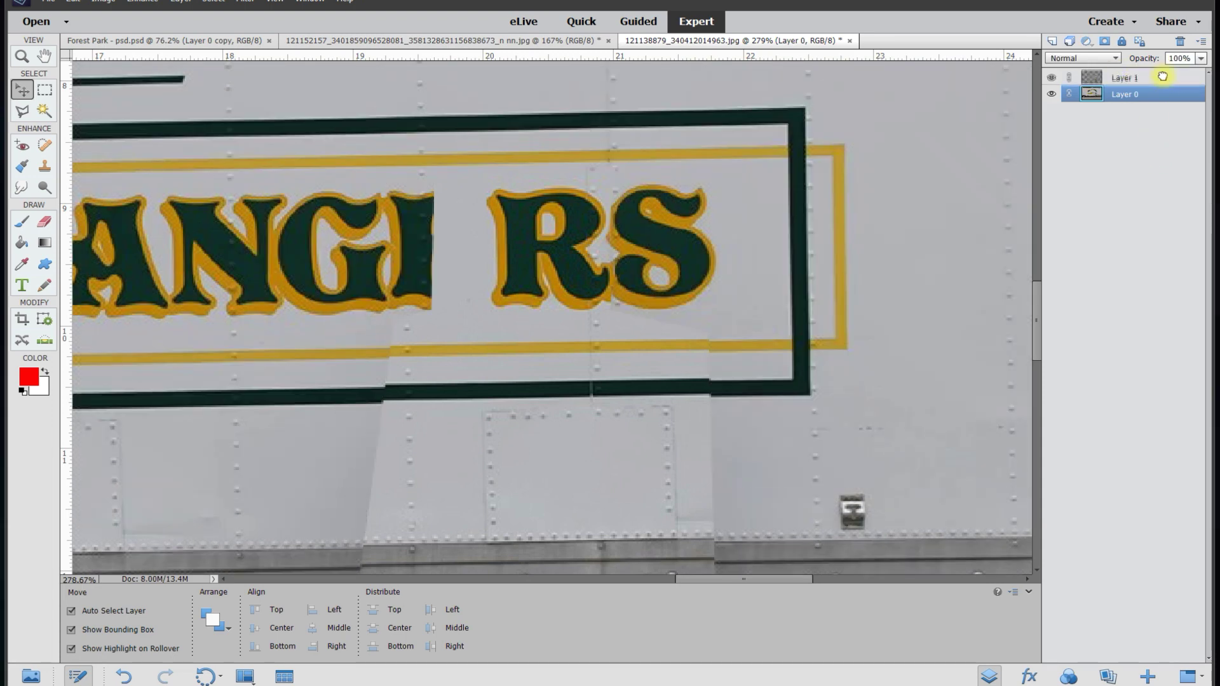
{"action": "left_click", "coordinate": [1177, 76]}
{"action": "left_click", "coordinate": [1200, 59]}
{"action": "left_click_drag", "start_coordinate": [1203, 75], "coordinate": [1179, 79]}
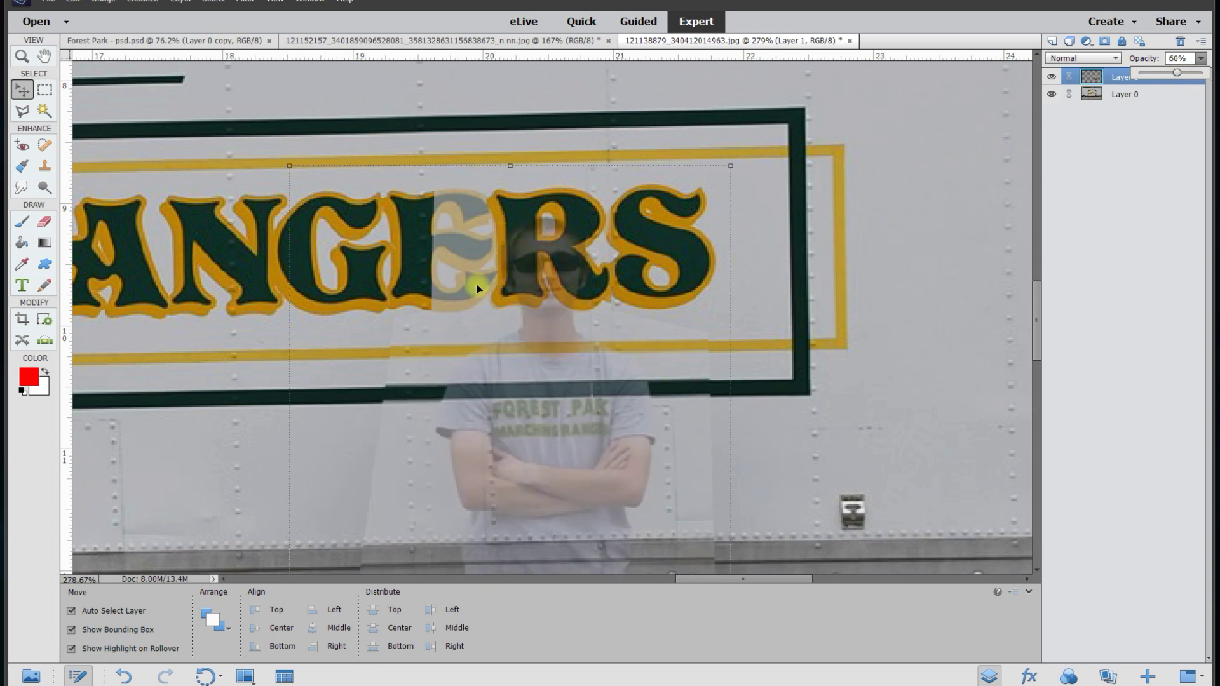
Step: Nudge the copied trailer section down slightly against the sign's frame lines
{"action": "left_click", "coordinate": [44, 223]}
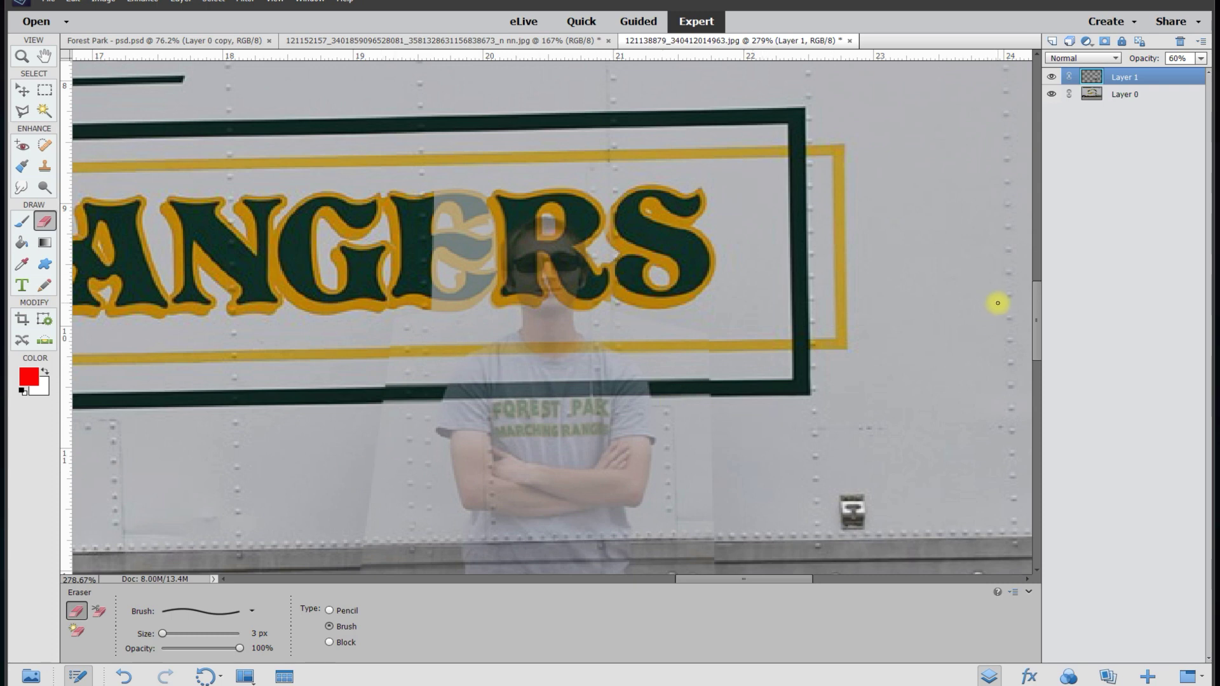
{"action": "left_click", "coordinate": [22, 91]}
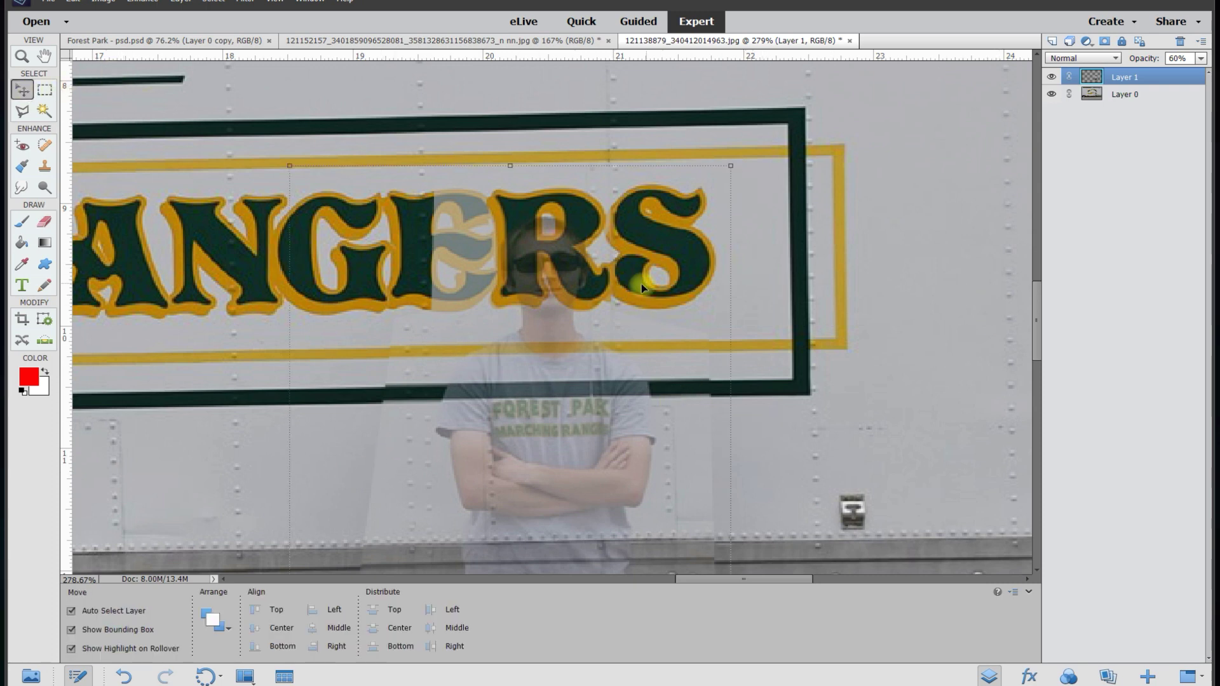
{"action": "key", "text": "Down"}
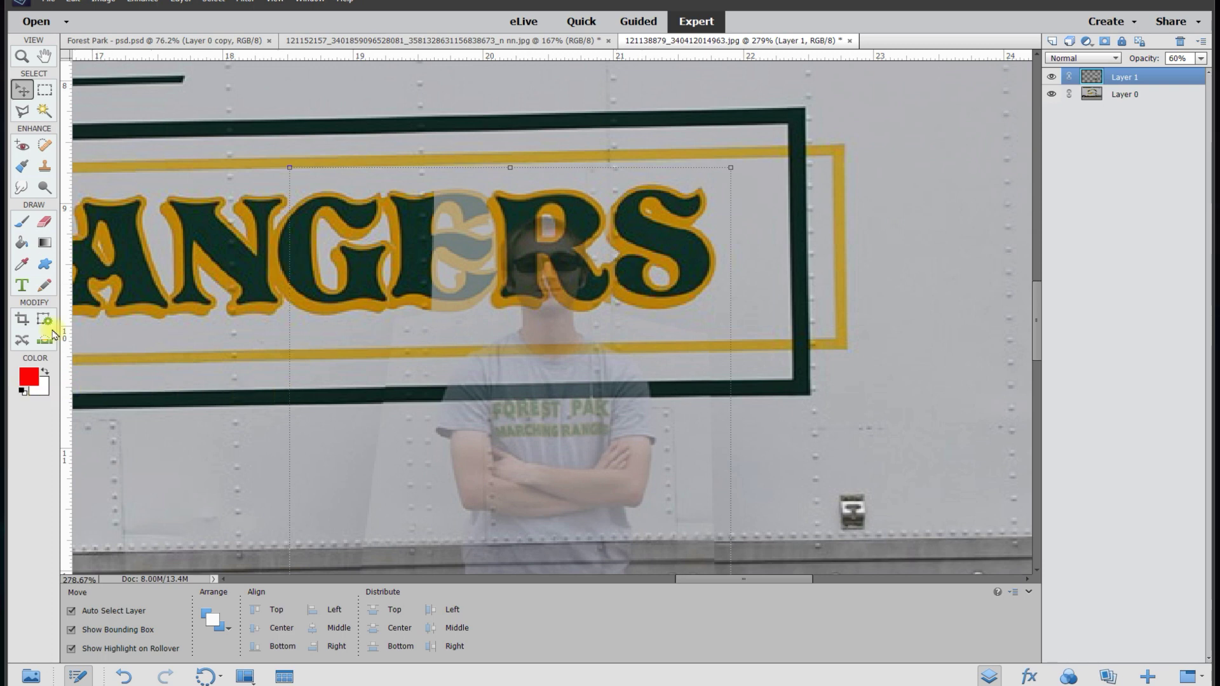
Step: Using the Eraser with a soft 13 px brush, erase the part of the copied section that covers the E of RANGERS
{"action": "left_click", "coordinate": [54, 219]}
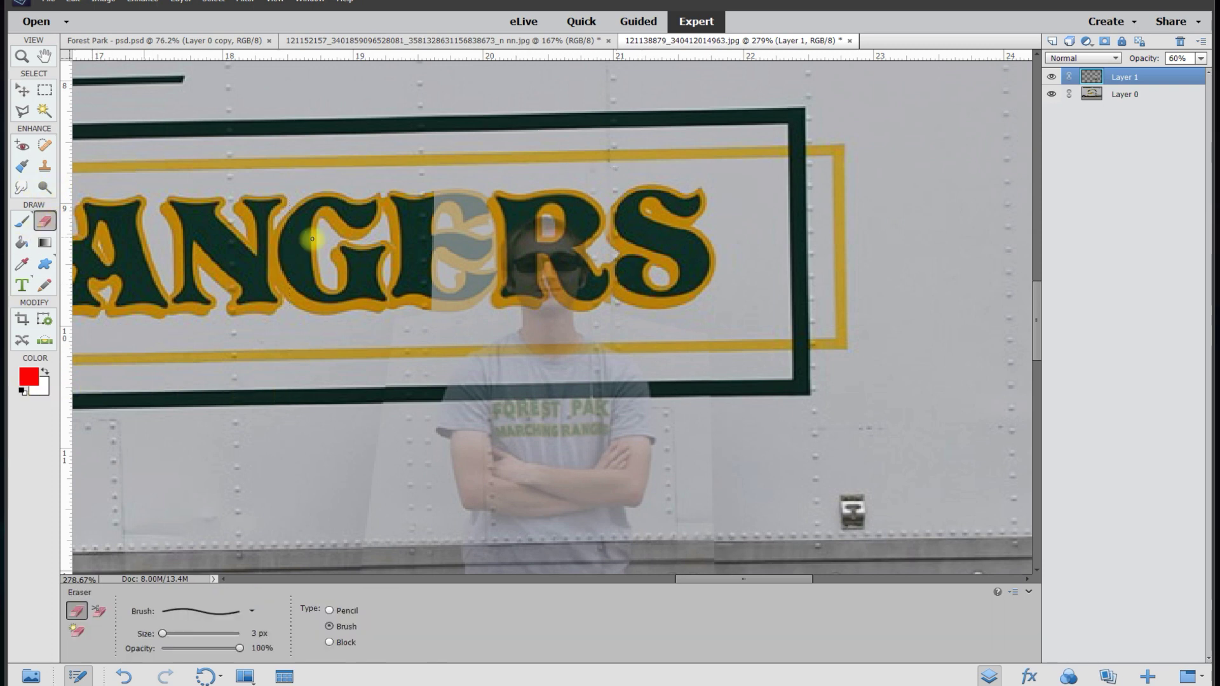
{"action": "left_click", "coordinate": [252, 612]}
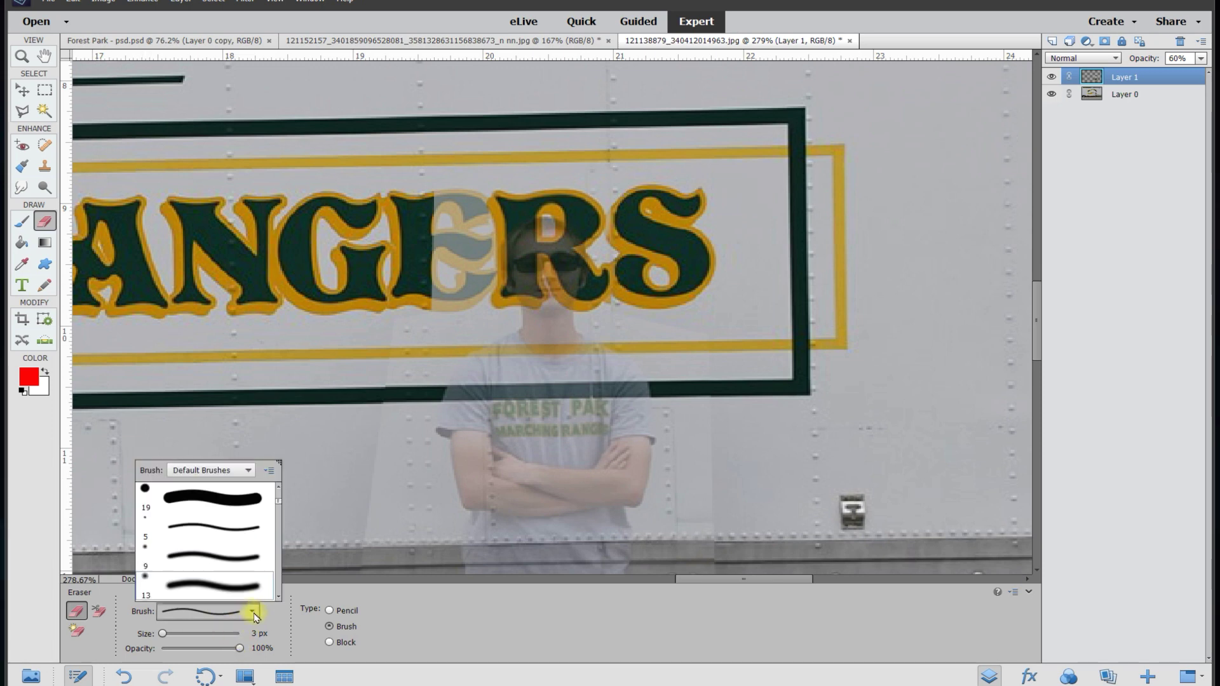
{"action": "left_click", "coordinate": [244, 588]}
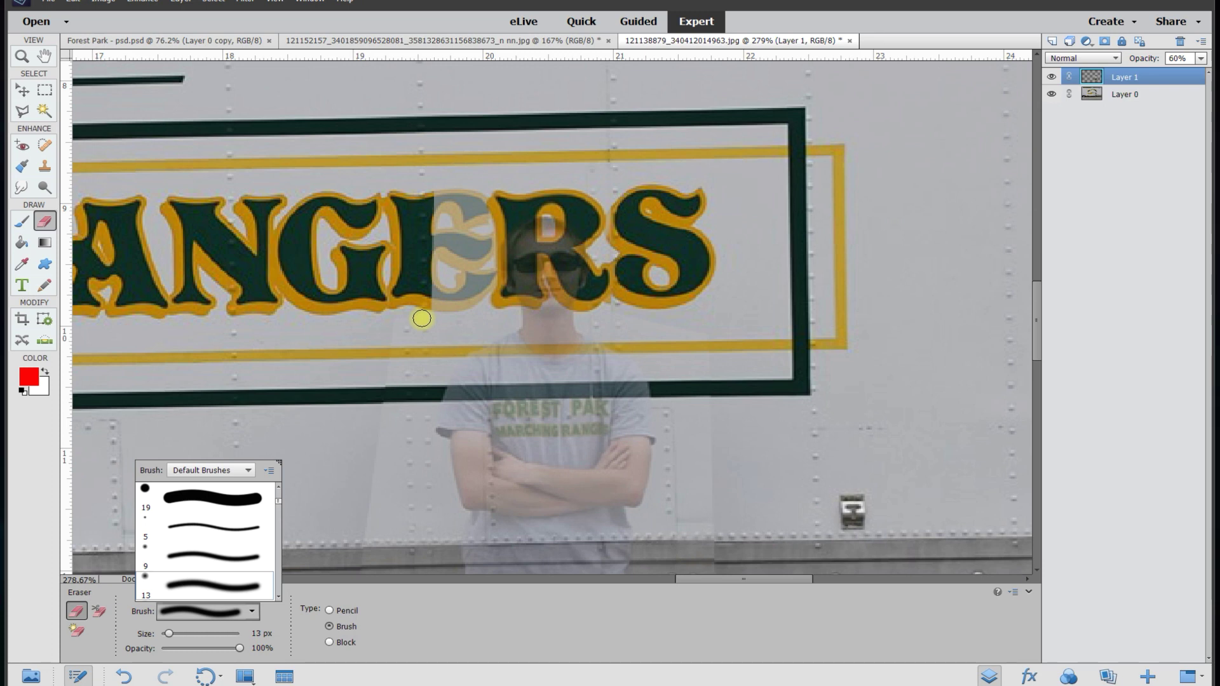
{"action": "left_click", "coordinate": [400, 325]}
{"action": "mouse_move", "coordinate": [399, 325]}
{"action": "left_mouse_down"}
{"action": "mouse_move", "coordinate": [474, 298]}
{"action": "mouse_move", "coordinate": [477, 206]}
{"action": "left_mouse_up"}
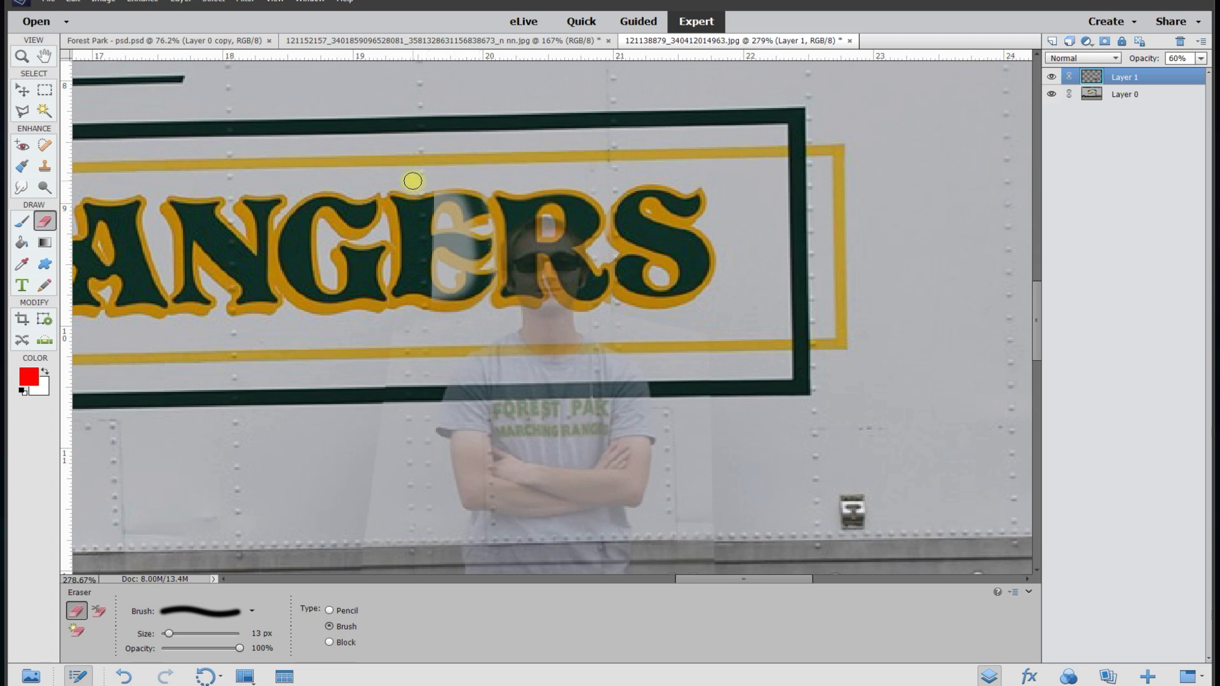
Step: Restore the copied trailer section's layer to 100% opacity
{"action": "left_click", "coordinate": [22, 90]}
{"action": "scroll", "coordinate": [769, 202], "scroll_direction": "up", "scroll_amount": 1}
{"action": "scroll", "coordinate": [765, 201], "scroll_direction": "up", "scroll_amount": 4}
{"action": "left_click", "coordinate": [43, 221]}
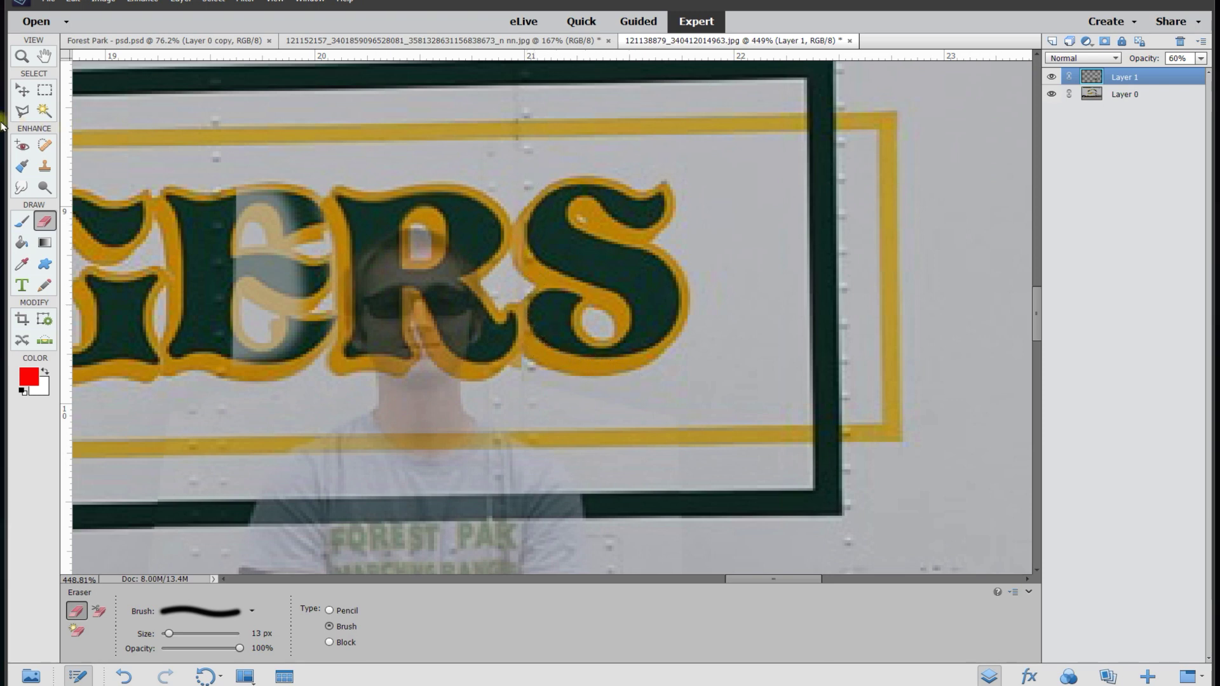
{"action": "left_click", "coordinate": [22, 91]}
{"action": "left_click", "coordinate": [1201, 58]}
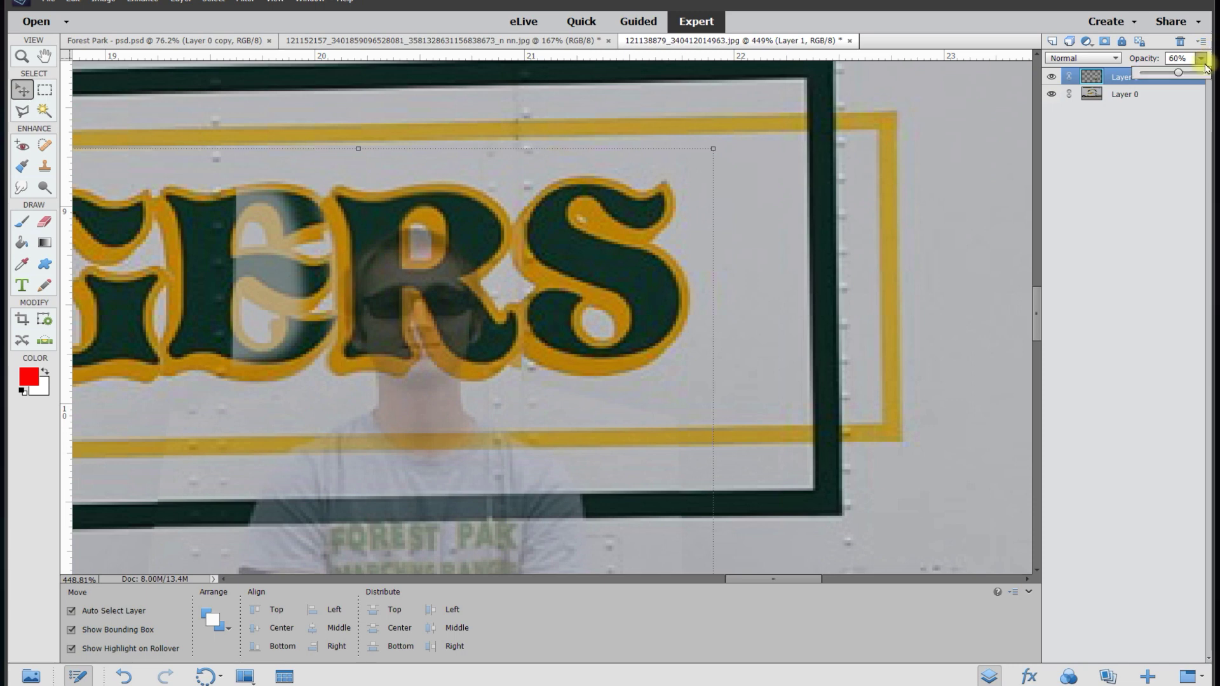
{"action": "left_click_drag", "start_coordinate": [1180, 72], "coordinate": [1204, 73]}
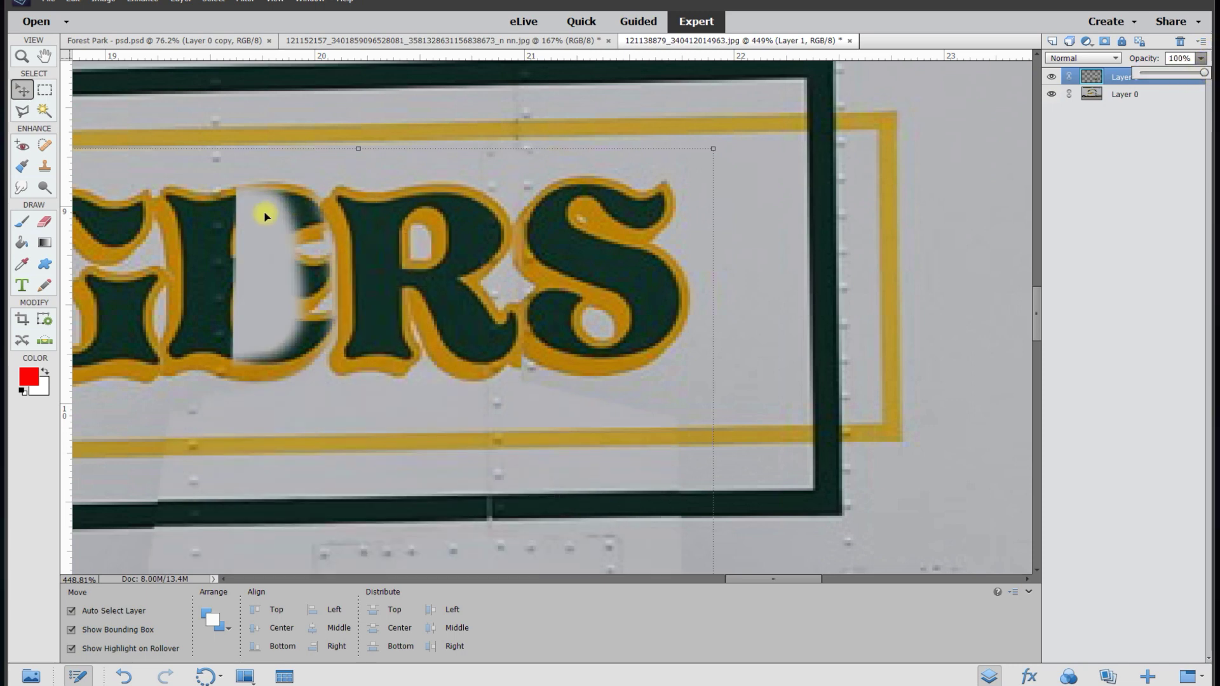
Step: Draw a polygonal selection around the leftover patch covering the E of RANGERS, delete it from Layer 1 and deselect
{"action": "left_click", "coordinate": [24, 112]}
{"action": "left_click", "coordinate": [205, 152]}
{"action": "left_click", "coordinate": [308, 172]}
{"action": "left_click", "coordinate": [318, 241]}
{"action": "left_click", "coordinate": [322, 338]}
{"action": "left_click", "coordinate": [295, 367]}
{"action": "left_click", "coordinate": [259, 370]}
{"action": "left_click", "coordinate": [216, 370]}
{"action": "double_click", "coordinate": [159, 362]}
{"action": "key", "text": "Delete"}
{"action": "key", "text": "ctrl+d"}
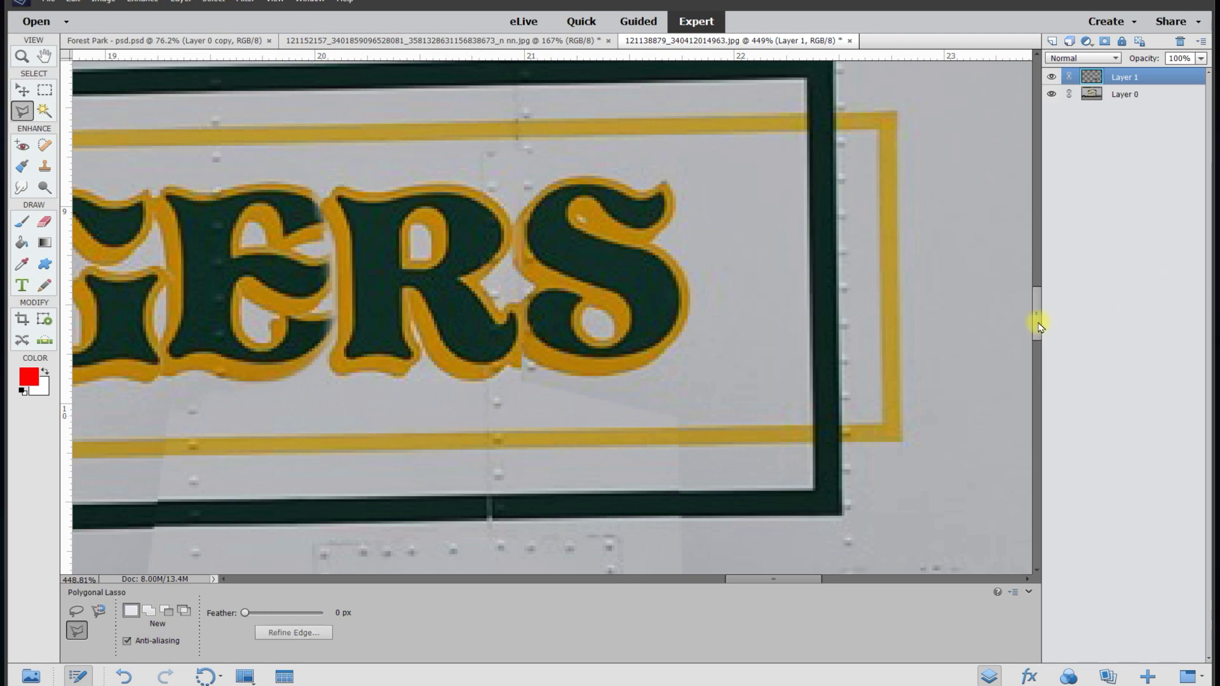
Step: Darken the copied trailer section with Brightness/Contrast, setting its brightness to about -8 to match the surrounding trailer
{"action": "scroll", "coordinate": [1037, 331], "scroll_direction": "down", "scroll_amount": 3}
{"action": "scroll", "coordinate": [755, 346], "scroll_direction": "down", "scroll_amount": 3}
{"action": "scroll", "coordinate": [499, 346], "scroll_direction": "down", "scroll_amount": 4}
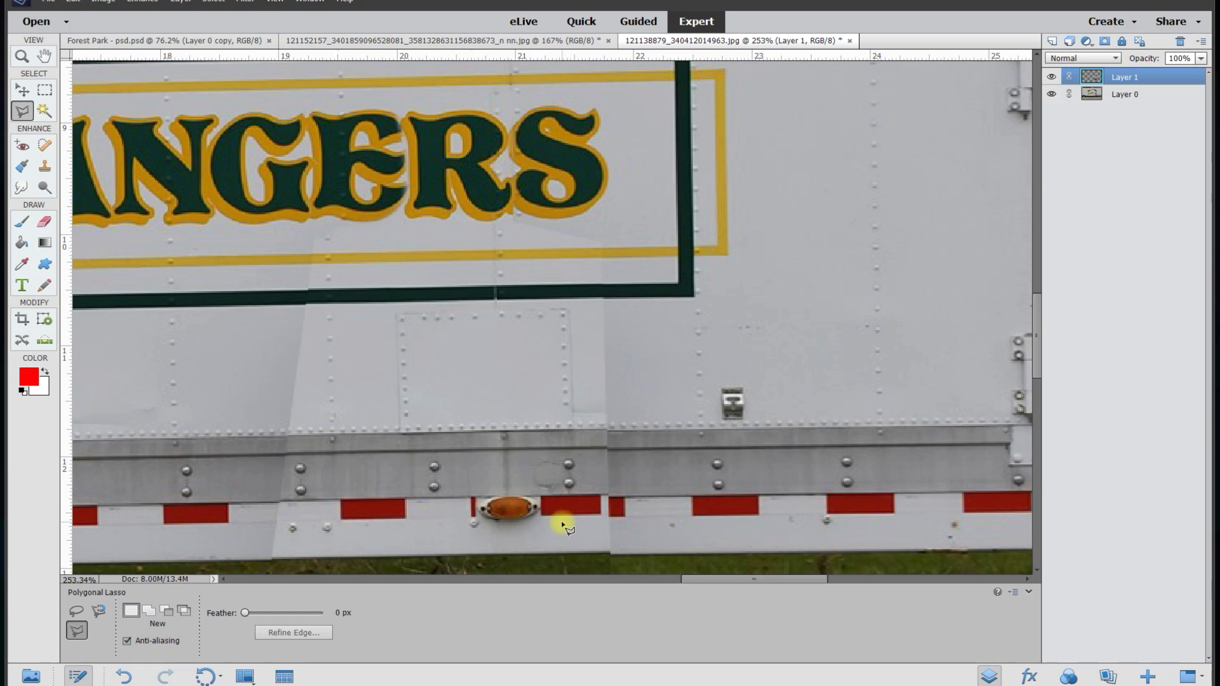
{"action": "scroll", "coordinate": [558, 517], "scroll_direction": "down", "scroll_amount": 3}
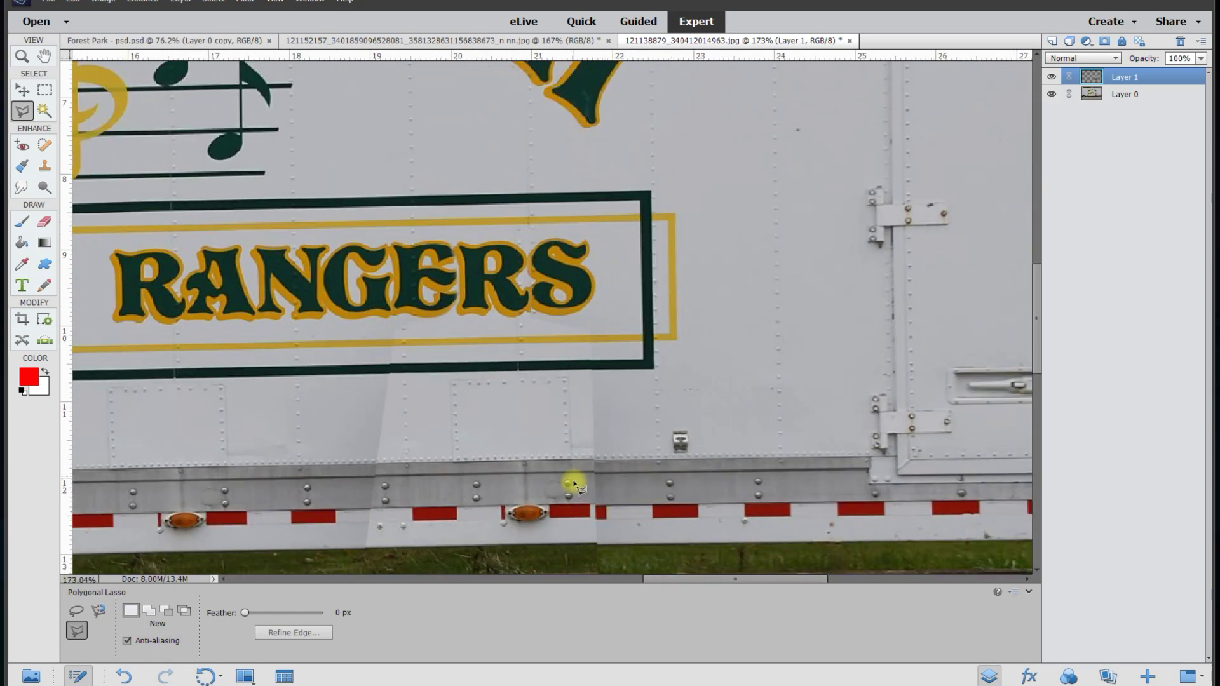
{"action": "scroll", "coordinate": [573, 478], "scroll_direction": "up", "scroll_amount": 1}
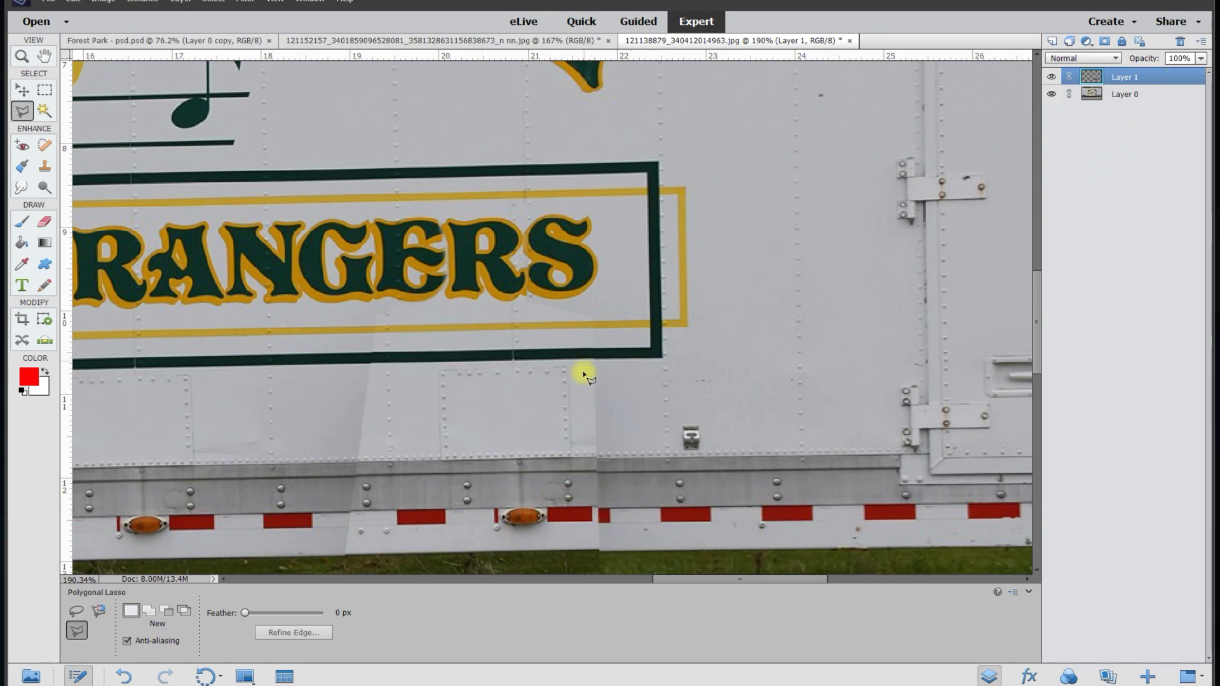
{"action": "scroll", "coordinate": [566, 405], "scroll_direction": "down", "scroll_amount": 5}
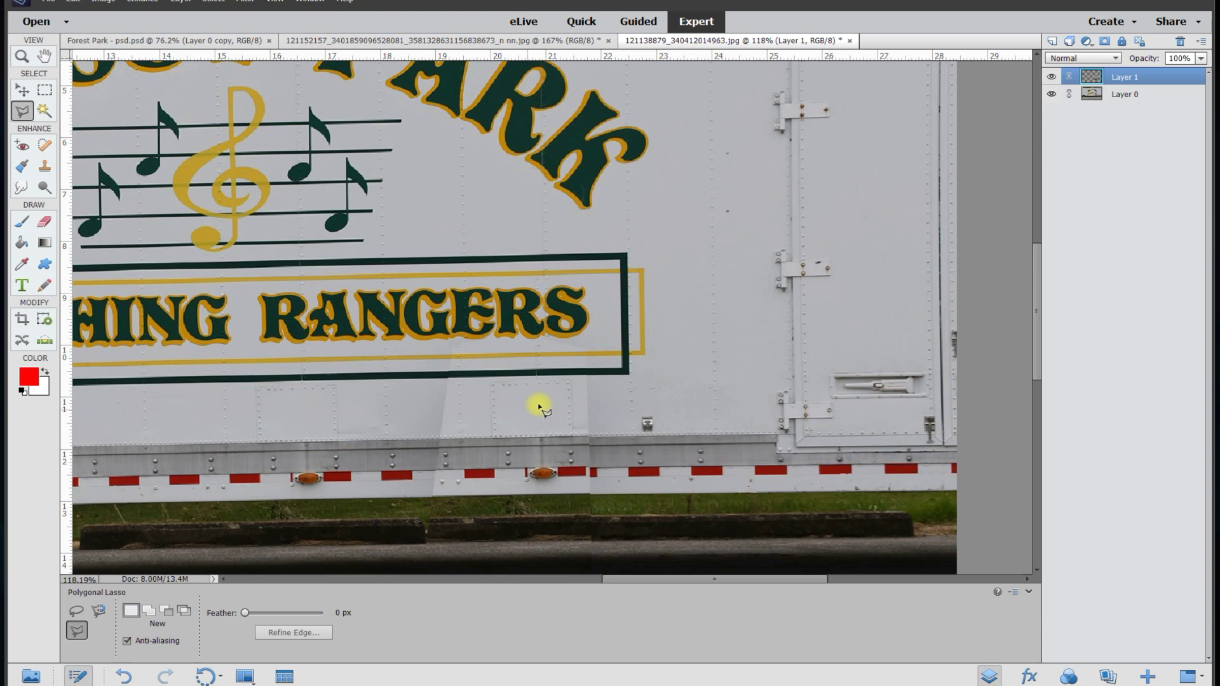
{"action": "left_click", "coordinate": [22, 91]}
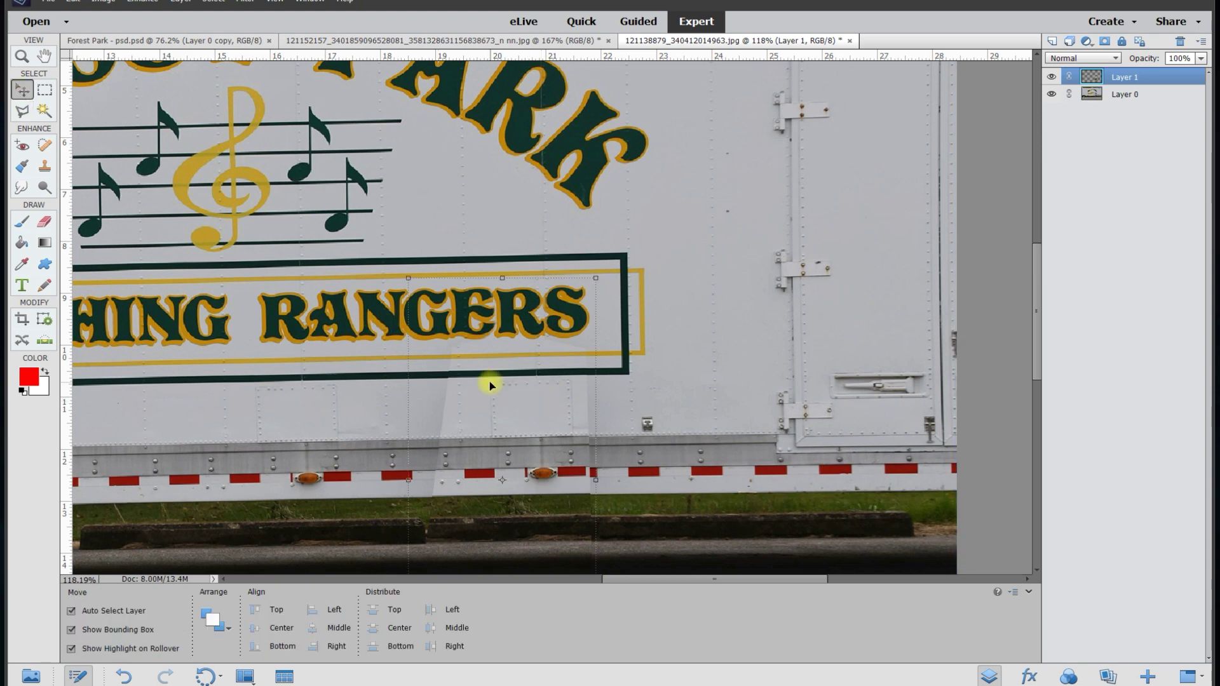
{"action": "left_click", "coordinate": [141, 2]}
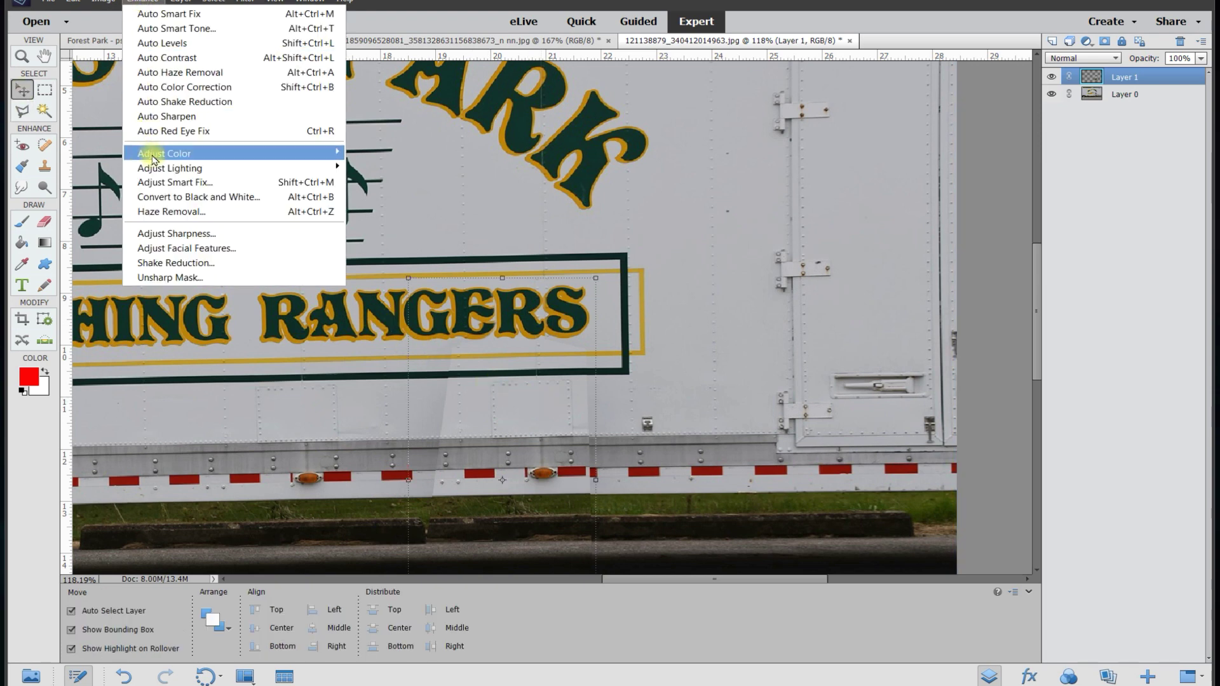
{"action": "mouse_move", "coordinate": [153, 168]}
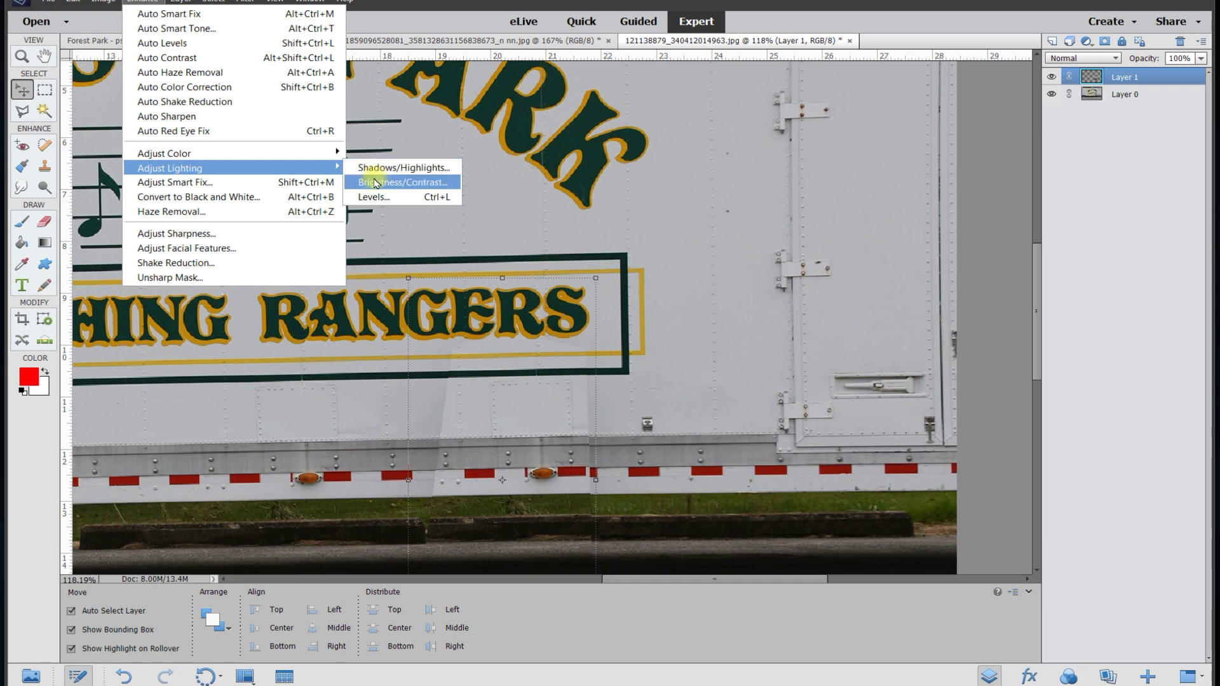
{"action": "left_click", "coordinate": [394, 183]}
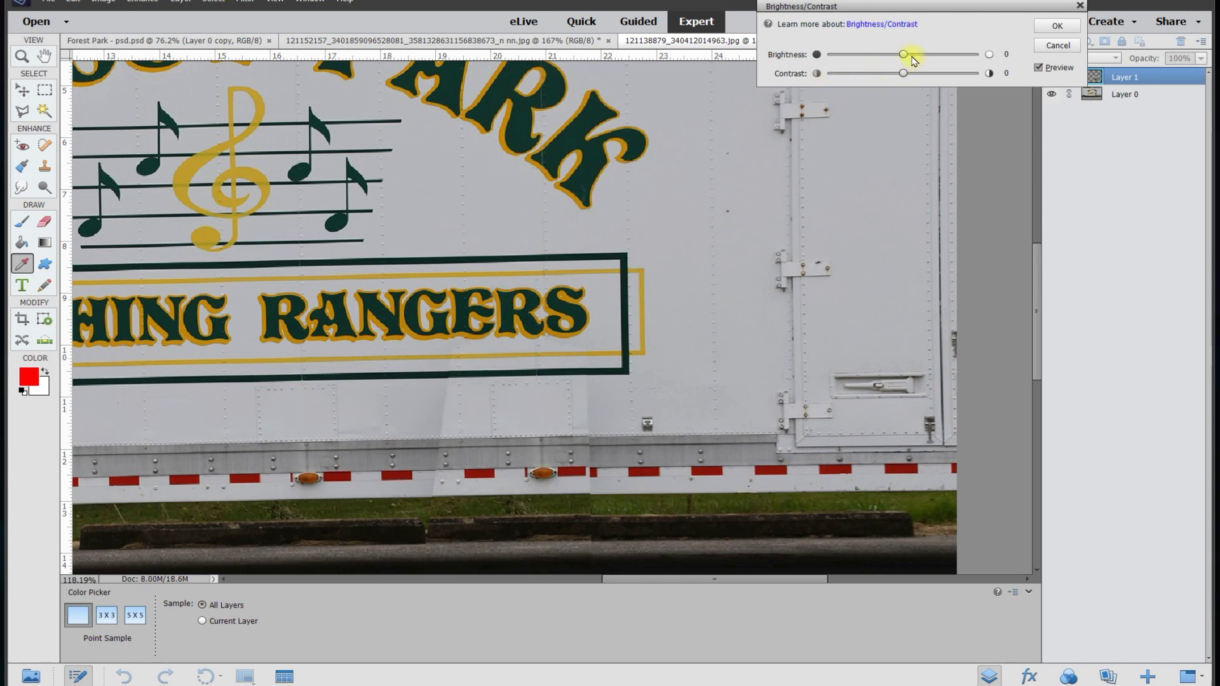
{"action": "mouse_move", "coordinate": [904, 58]}
{"action": "left_mouse_down"}
{"action": "mouse_move", "coordinate": [870, 57]}
{"action": "mouse_move", "coordinate": [929, 59]}
{"action": "mouse_move", "coordinate": [908, 59]}
{"action": "left_mouse_up"}
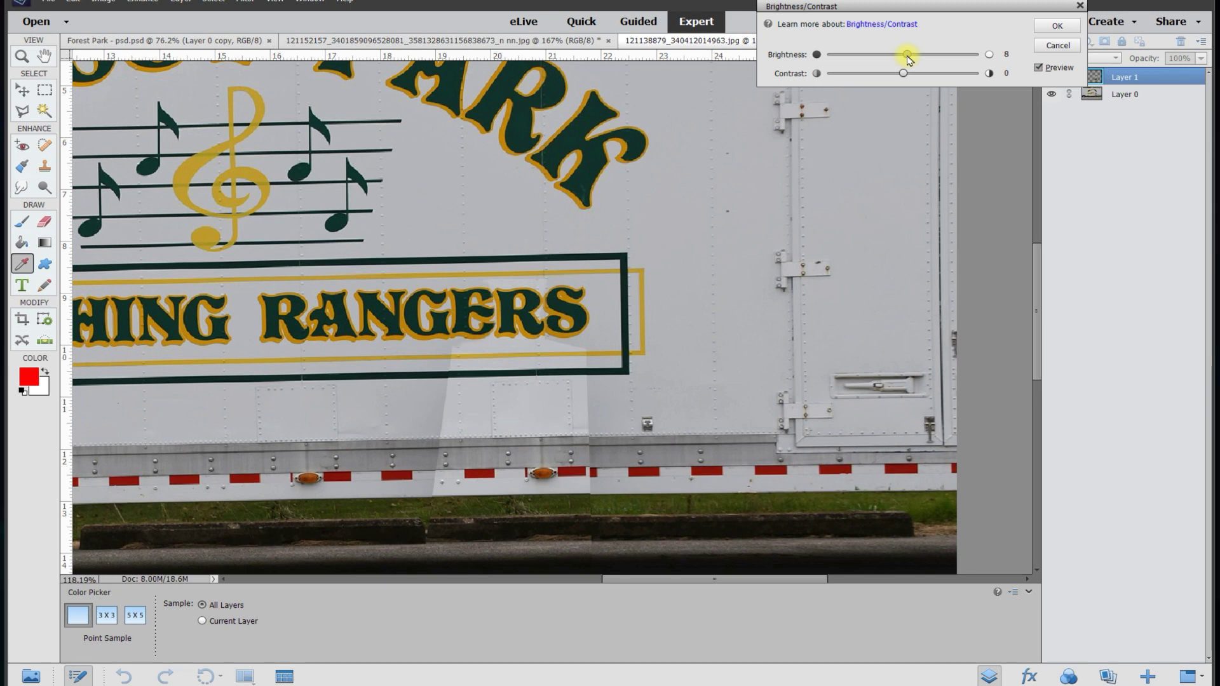
{"action": "left_click_drag", "start_coordinate": [902, 58], "coordinate": [904, 57]}
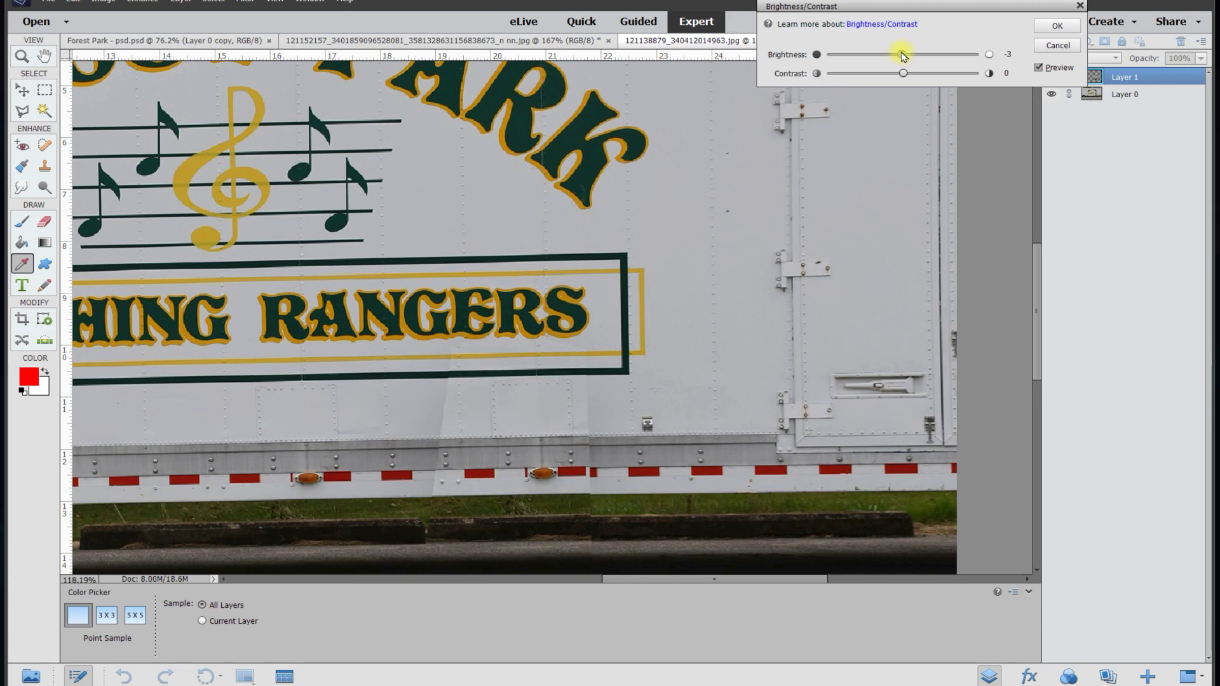
{"action": "left_click_drag", "start_coordinate": [904, 56], "coordinate": [902, 56]}
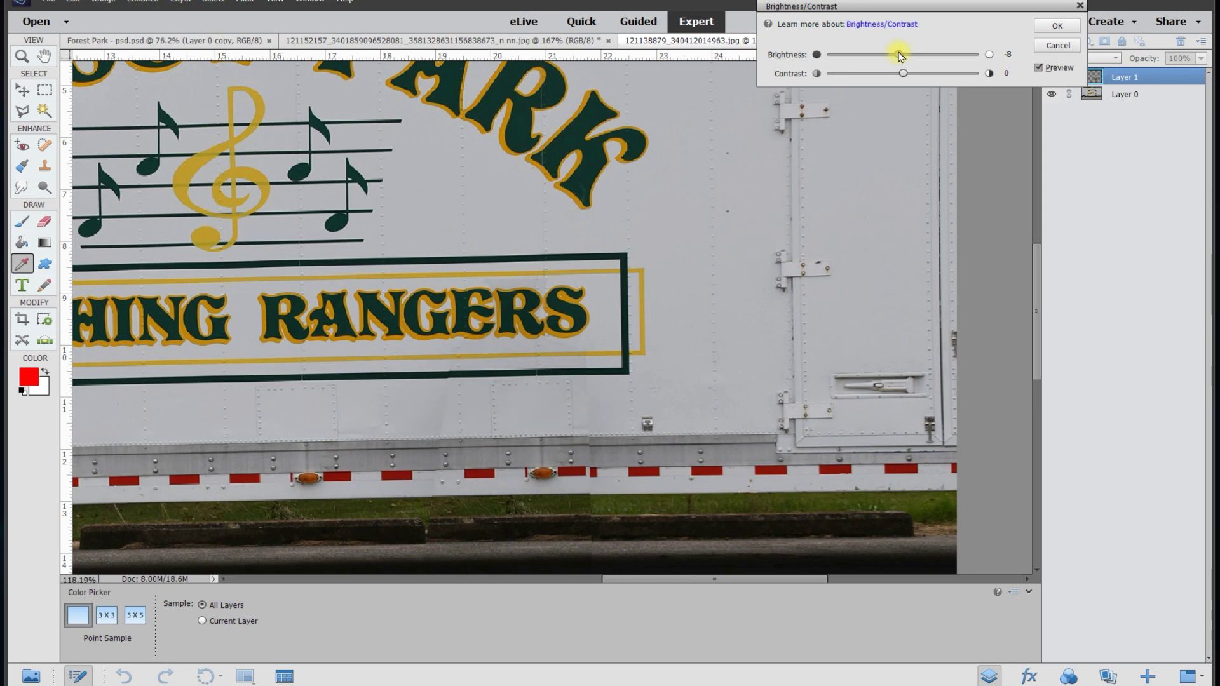
{"action": "left_click_drag", "start_coordinate": [900, 56], "coordinate": [899, 55]}
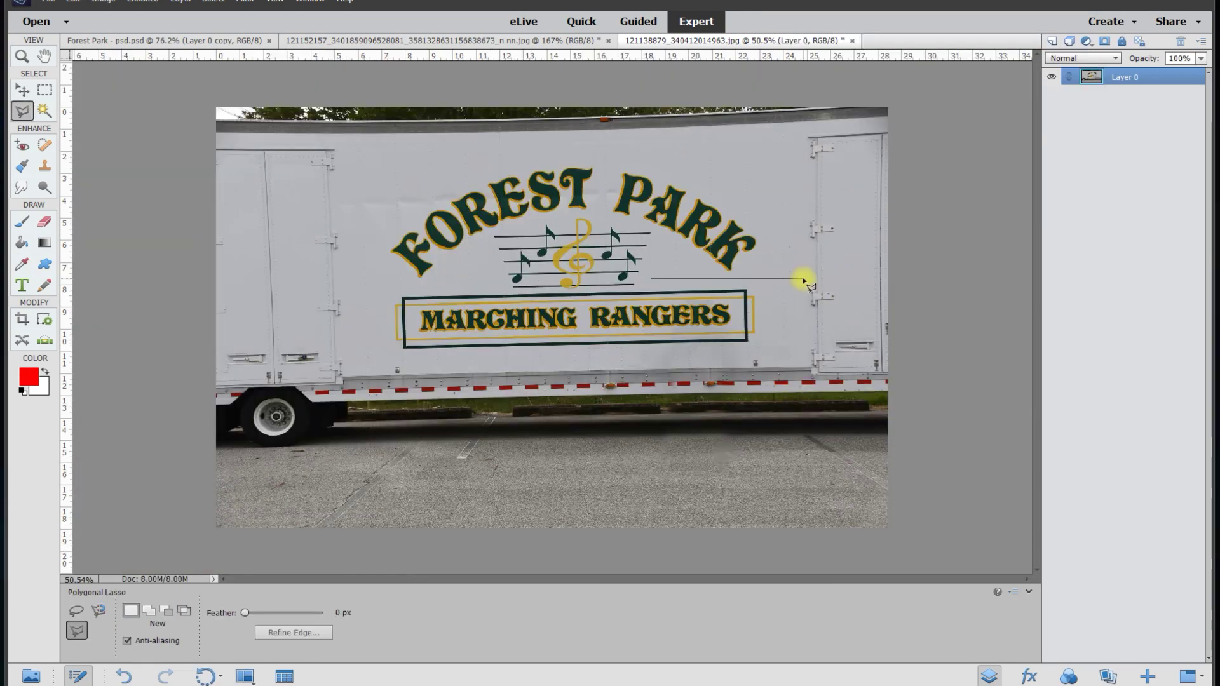
Step: Draw a polygonal selection around the end of RANGERS with the trailer and pavement below it, and copy it to a new layer
{"action": "left_click", "coordinate": [804, 279]}
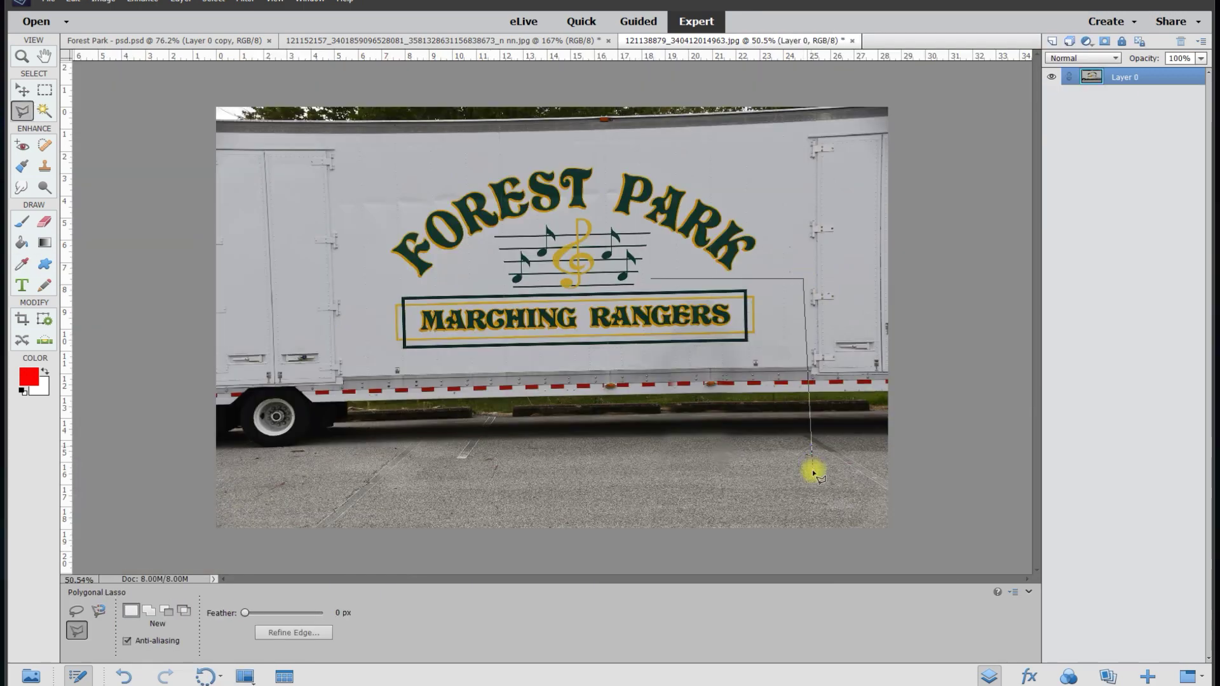
{"action": "left_click", "coordinate": [808, 561]}
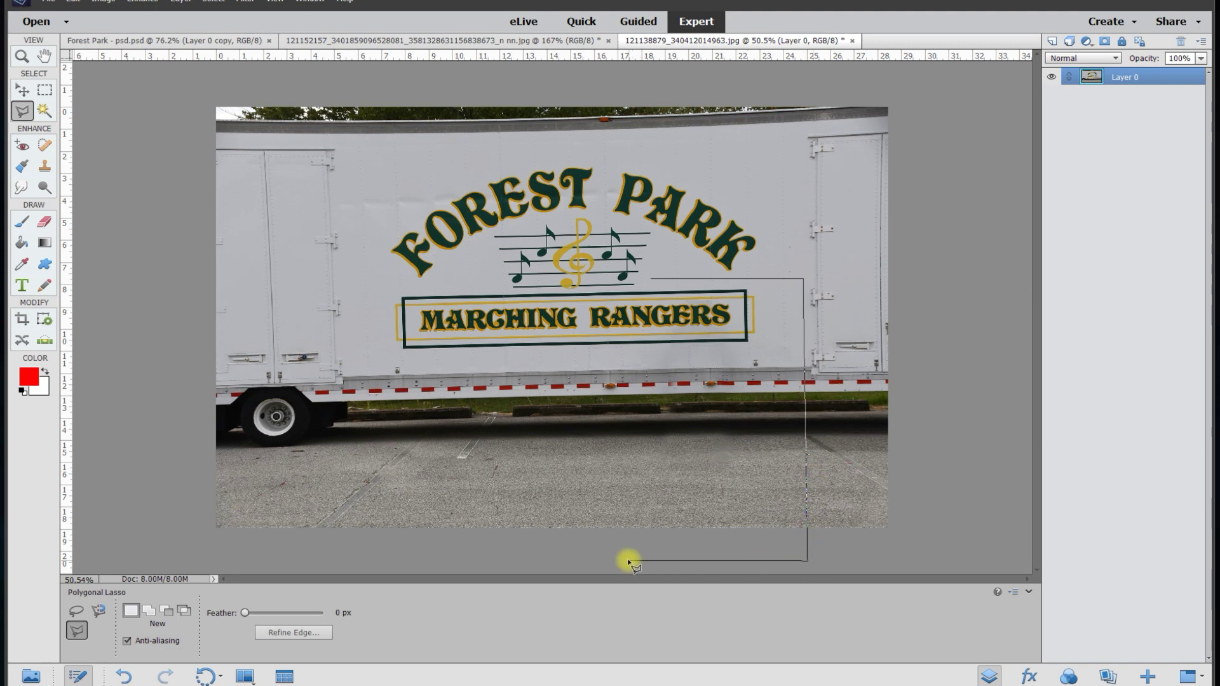
{"action": "left_click", "coordinate": [629, 561]}
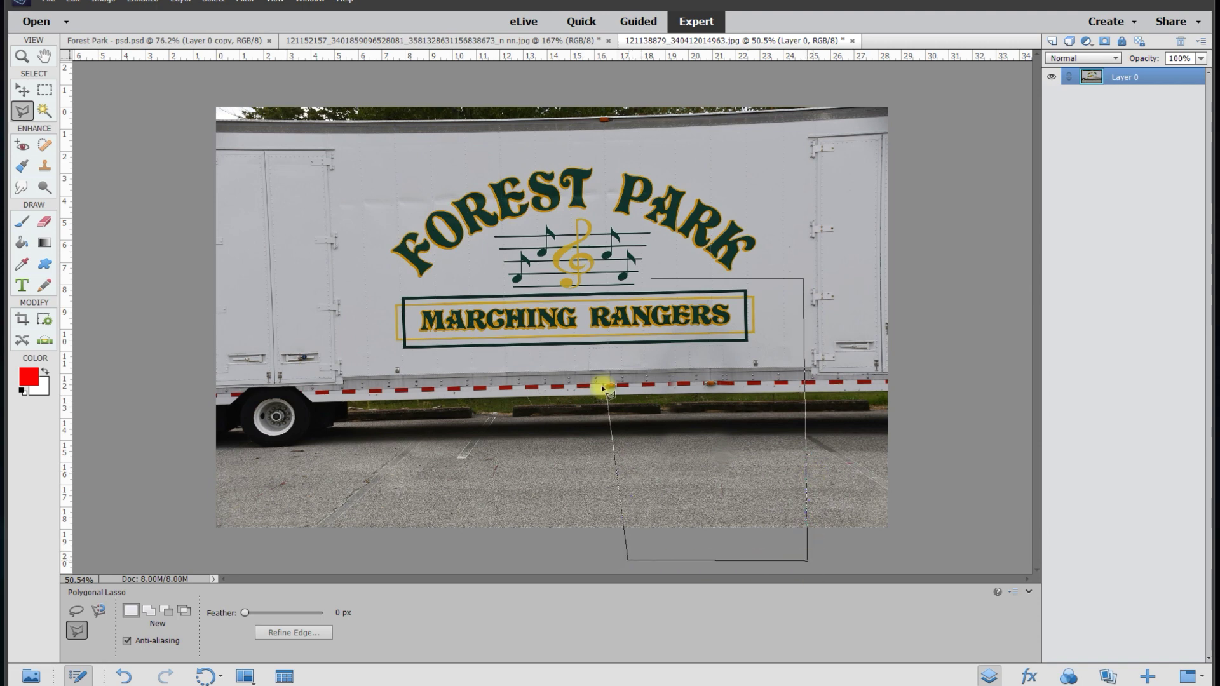
{"action": "double_click", "coordinate": [631, 303]}
{"action": "right_click", "coordinate": [742, 338]}
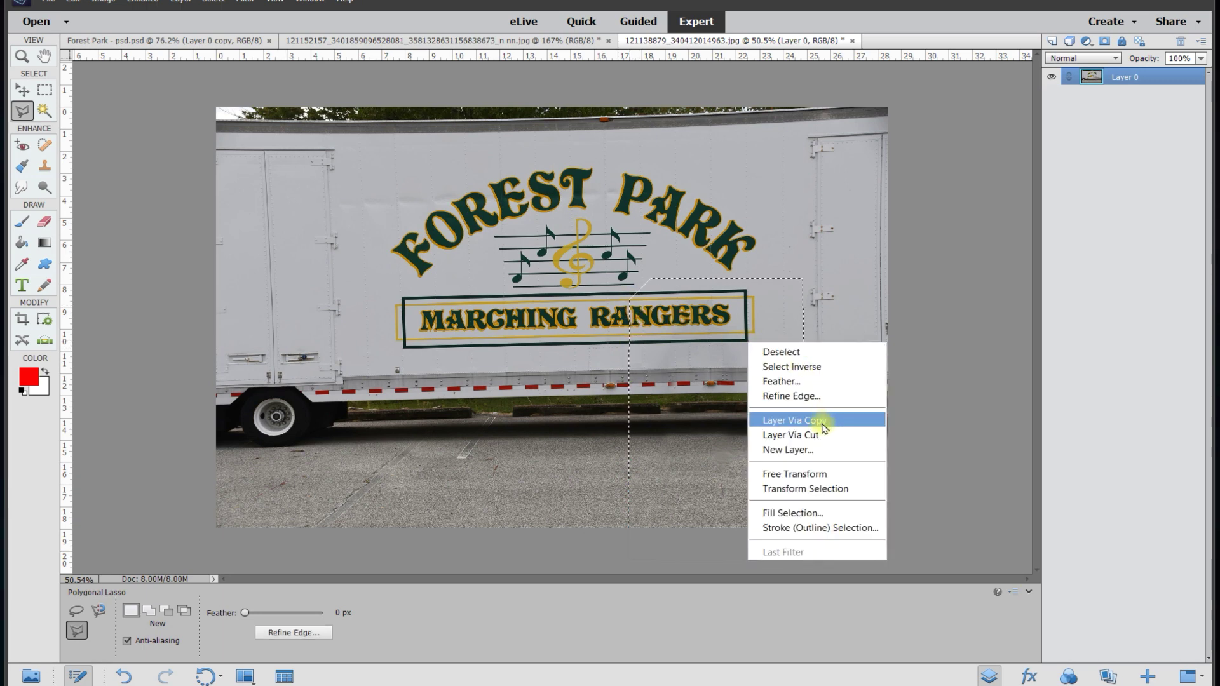
{"action": "left_click", "coordinate": [781, 417]}
Step: Move the copied clean trailer section into Forest Park - psd.psd, placing it around the man in sunglasses
{"action": "left_click", "coordinate": [23, 92]}
{"action": "mouse_move", "coordinate": [730, 328]}
{"action": "left_mouse_down"}
{"action": "mouse_move", "coordinate": [617, 259]}
{"action": "mouse_move", "coordinate": [493, 37]}
{"action": "mouse_move", "coordinate": [237, 143]}
{"action": "mouse_move", "coordinate": [219, 35]}
{"action": "mouse_move", "coordinate": [335, 163]}
{"action": "mouse_move", "coordinate": [582, 345]}
{"action": "mouse_move", "coordinate": [759, 350]}
{"action": "mouse_move", "coordinate": [746, 368]}
{"action": "mouse_move", "coordinate": [735, 340]}
{"action": "left_mouse_up"}
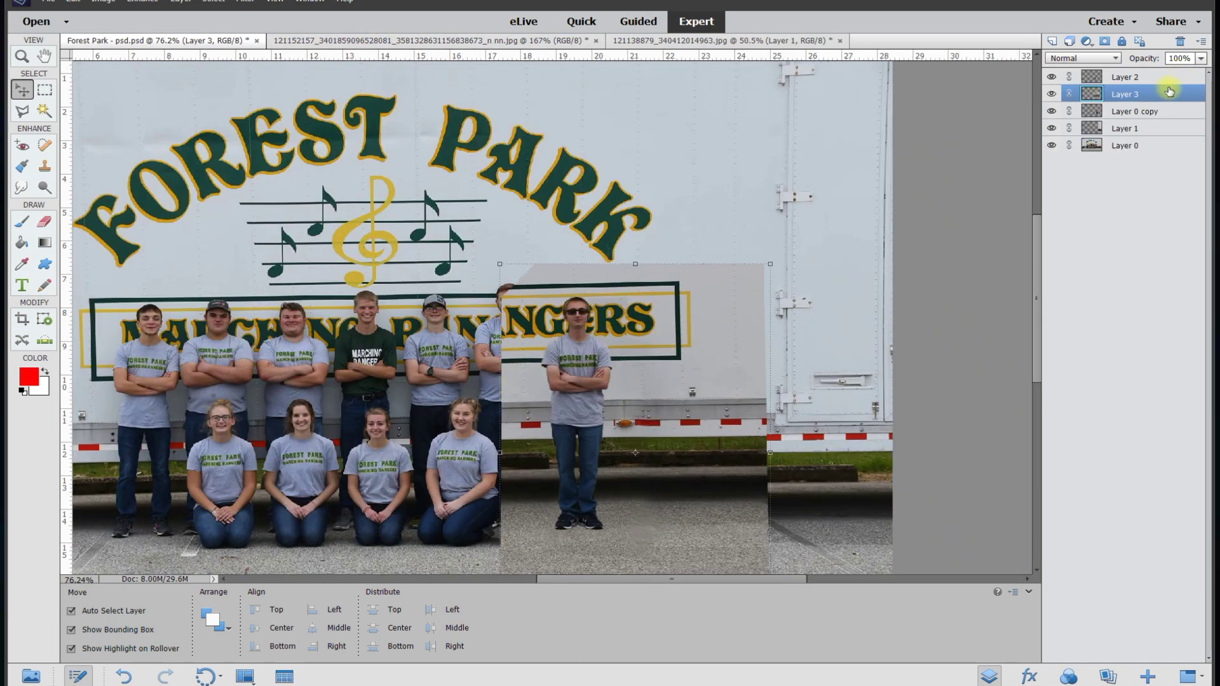
Step: Move Layer 3 below Layer 1 and, with Layer 2 and Layer 0 copy hidden, align its lettering with the trailer's
{"action": "left_click_drag", "start_coordinate": [1149, 100], "coordinate": [1147, 141]}
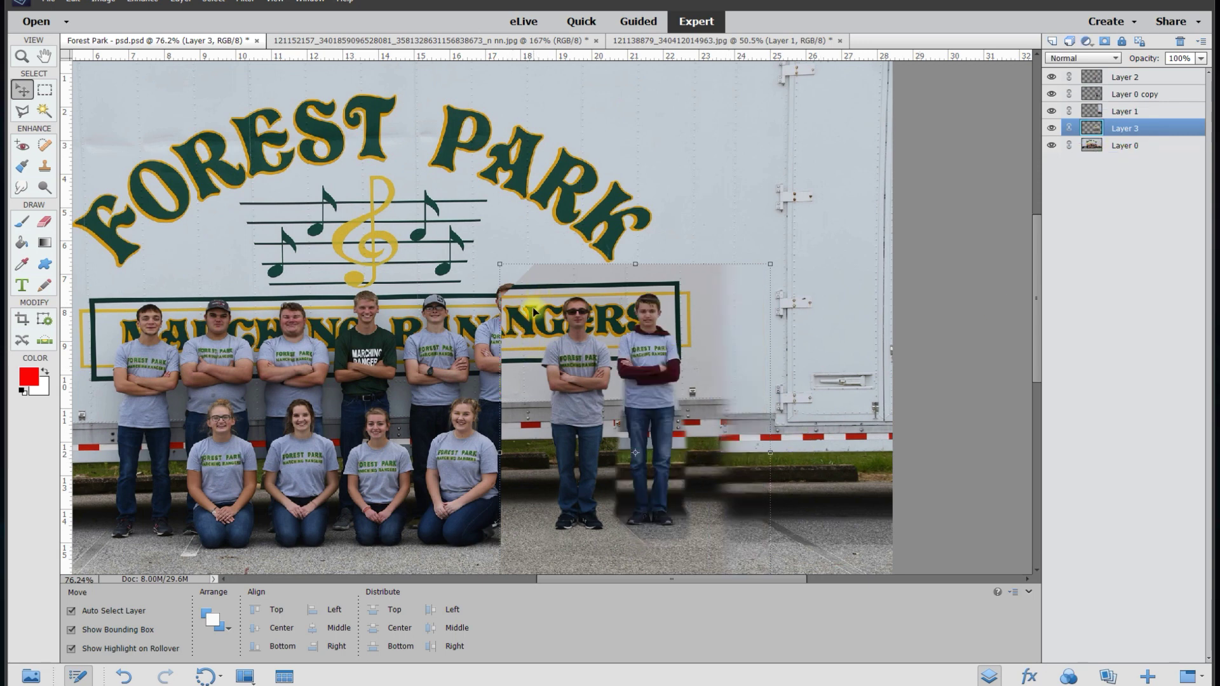
{"action": "left_click", "coordinate": [1052, 95]}
{"action": "left_click", "coordinate": [1051, 77]}
{"action": "left_click_drag", "start_coordinate": [577, 377], "coordinate": [566, 387]}
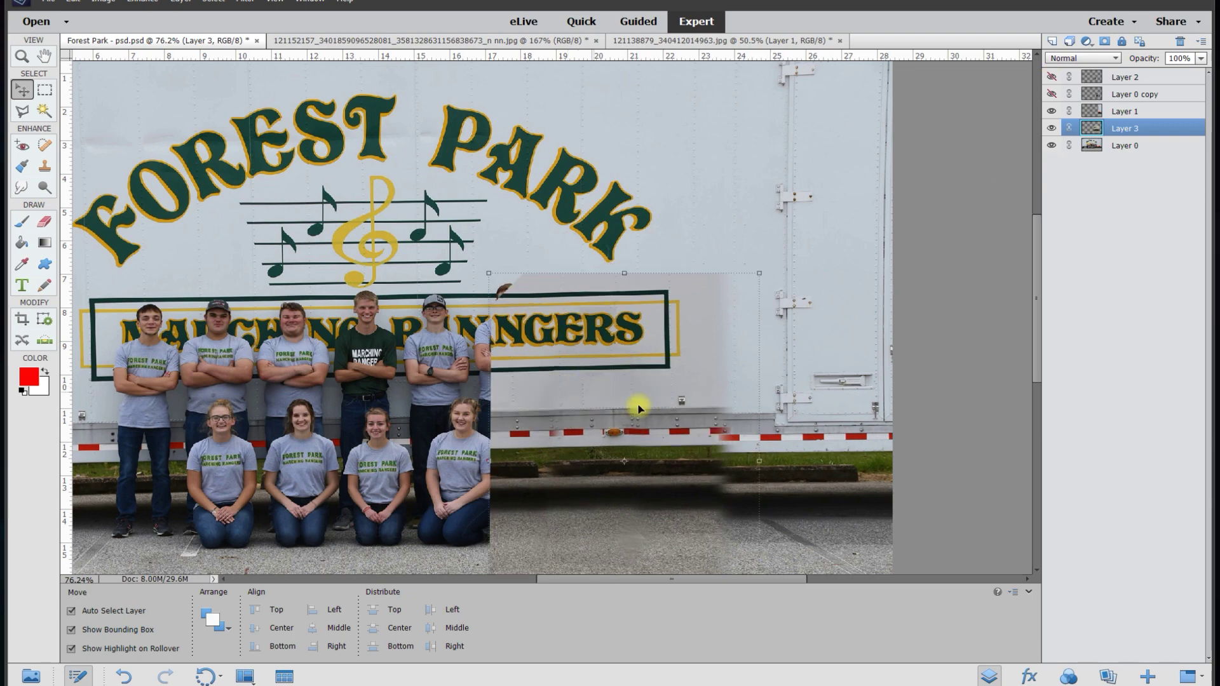
Step: Lower Layer 3's opacity to 66% and scale it up proportionally to about 102% to match the trailer behind it
{"action": "left_click_drag", "start_coordinate": [1035, 333], "coordinate": [1039, 368]}
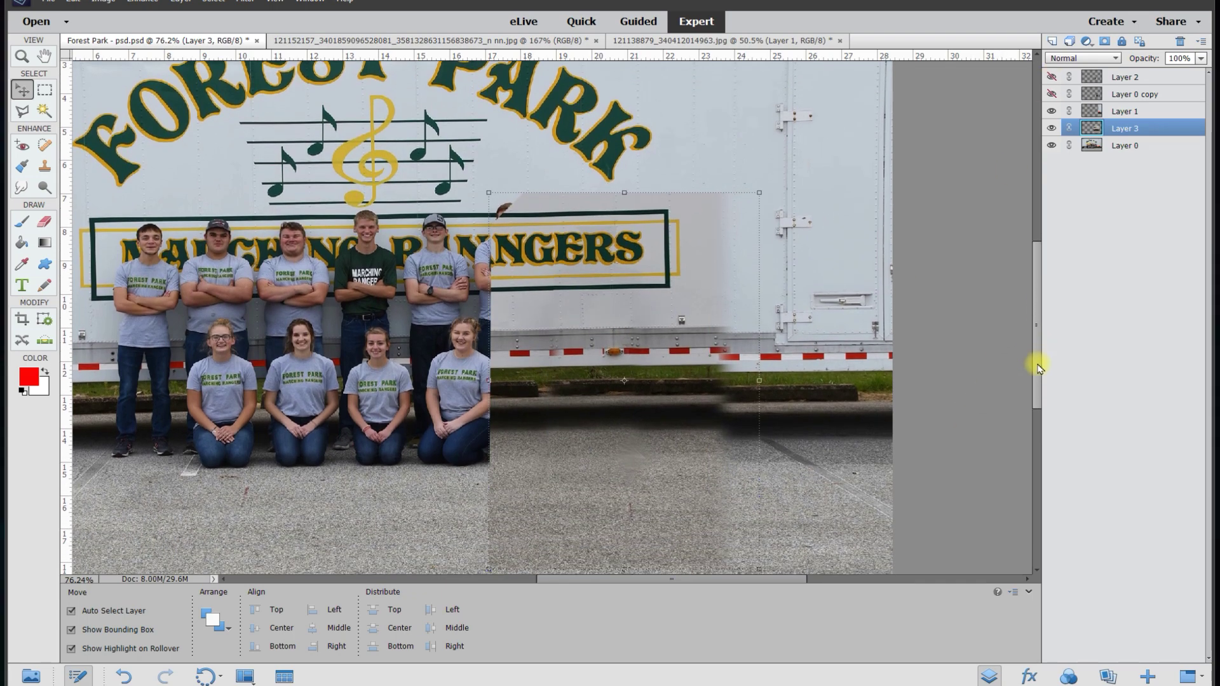
{"action": "left_click", "coordinate": [1201, 59]}
{"action": "mouse_move", "coordinate": [1192, 76]}
{"action": "left_mouse_down"}
{"action": "mouse_move", "coordinate": [1169, 81]}
{"action": "mouse_move", "coordinate": [1183, 78]}
{"action": "left_mouse_up"}
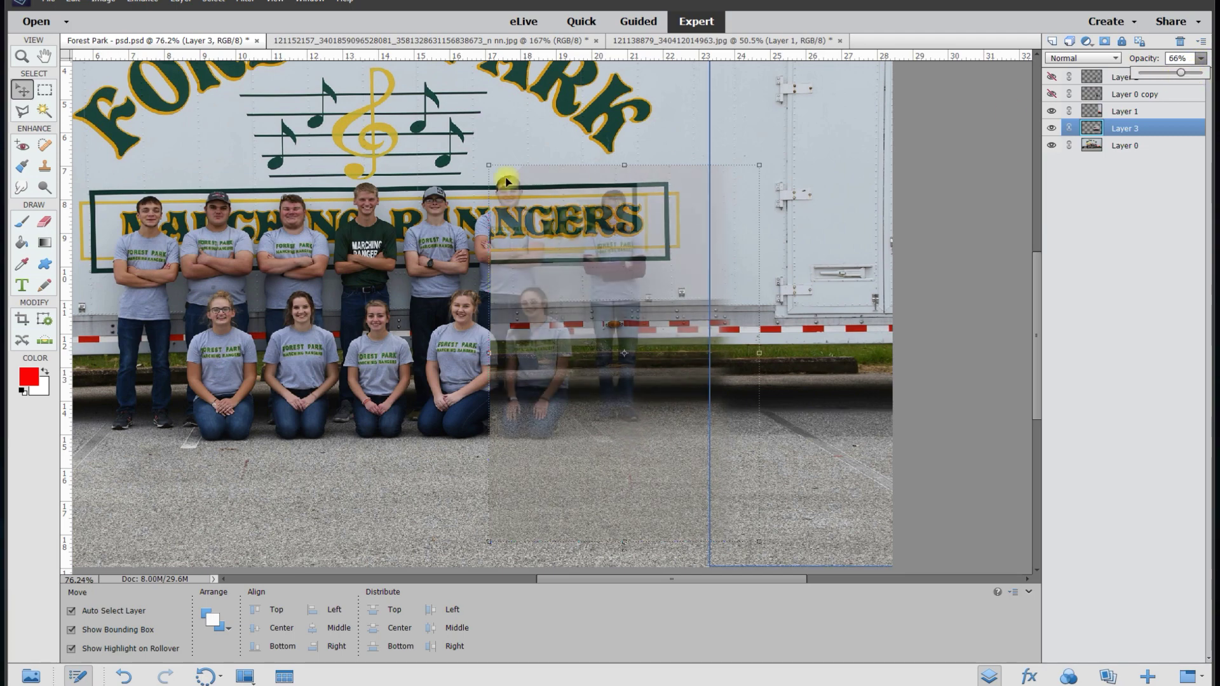
{"action": "scroll", "coordinate": [749, 496], "scroll_direction": "down", "scroll_amount": 2}
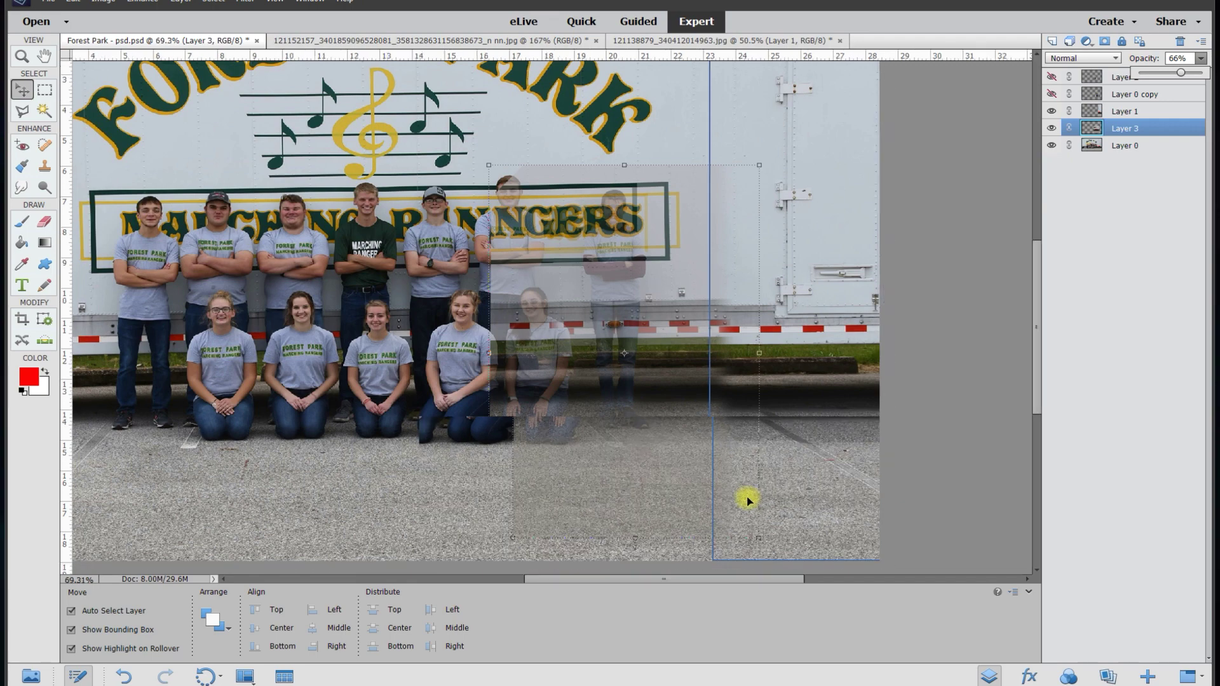
{"action": "left_click_drag", "start_coordinate": [1031, 381], "coordinate": [1038, 407]}
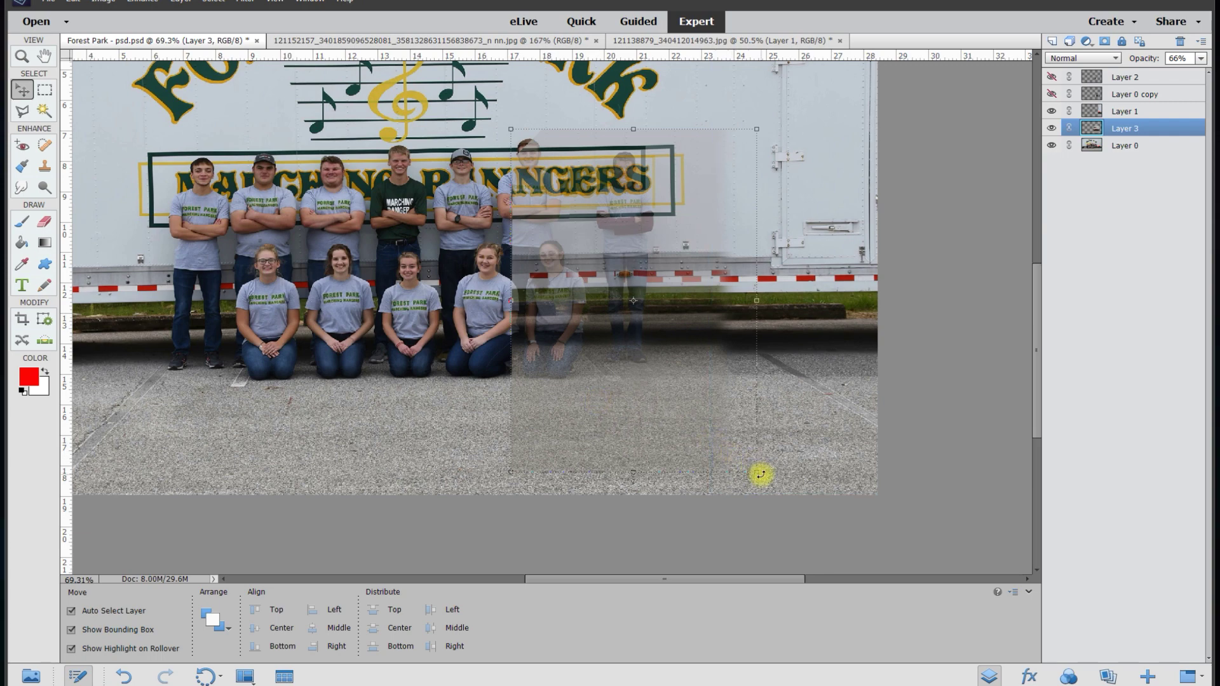
{"action": "left_click_drag", "start_coordinate": [758, 474], "coordinate": [765, 480]}
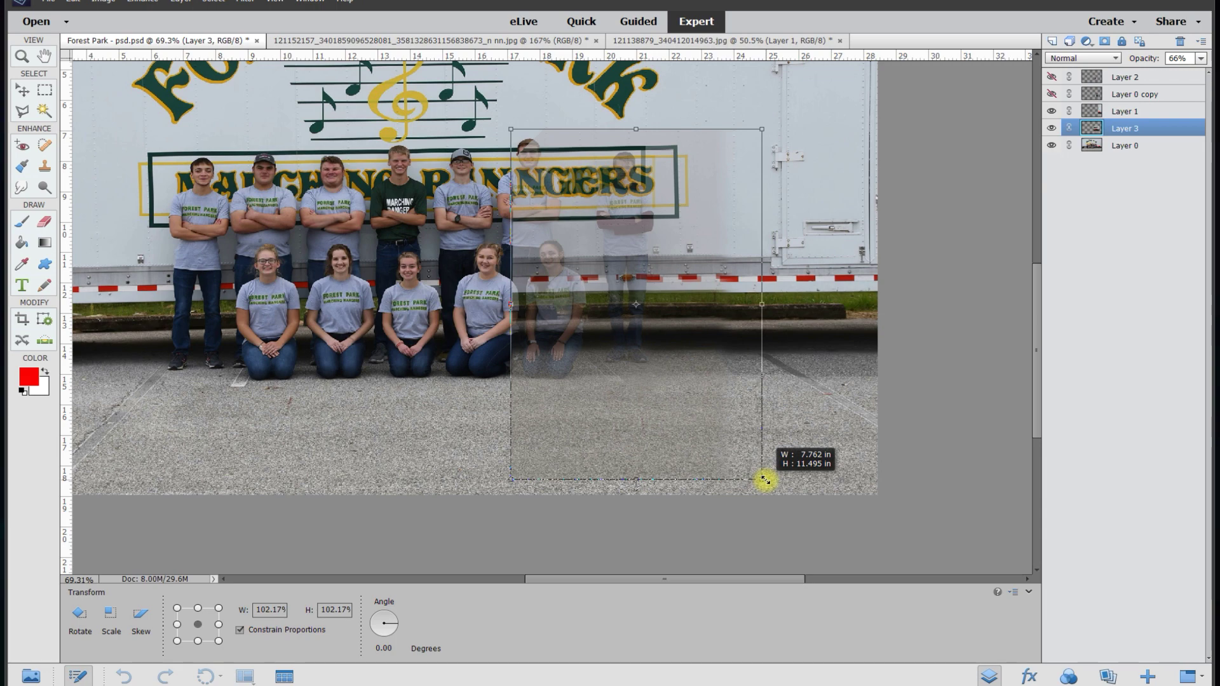
{"action": "left_click_drag", "start_coordinate": [765, 481], "coordinate": [765, 478]}
Step: Show Layer 2 and Layer 0 copy again and set Layer 3's opacity to 100%
{"action": "left_click", "coordinate": [1138, 94]}
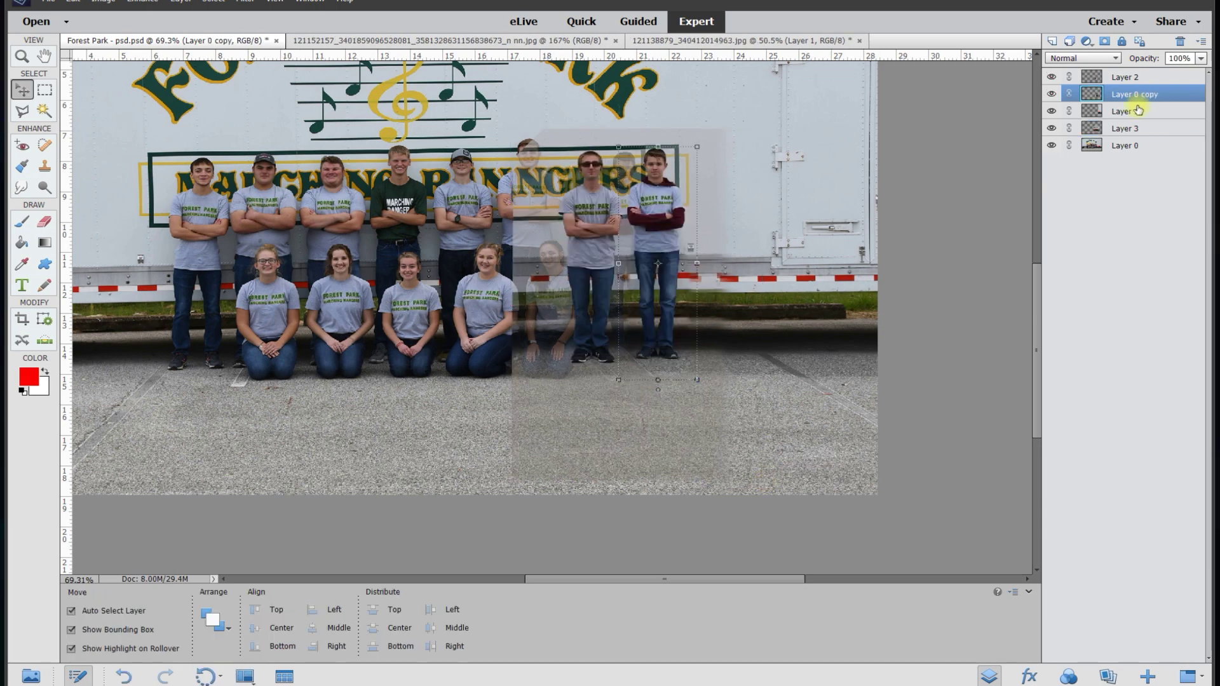
{"action": "left_click", "coordinate": [1121, 130]}
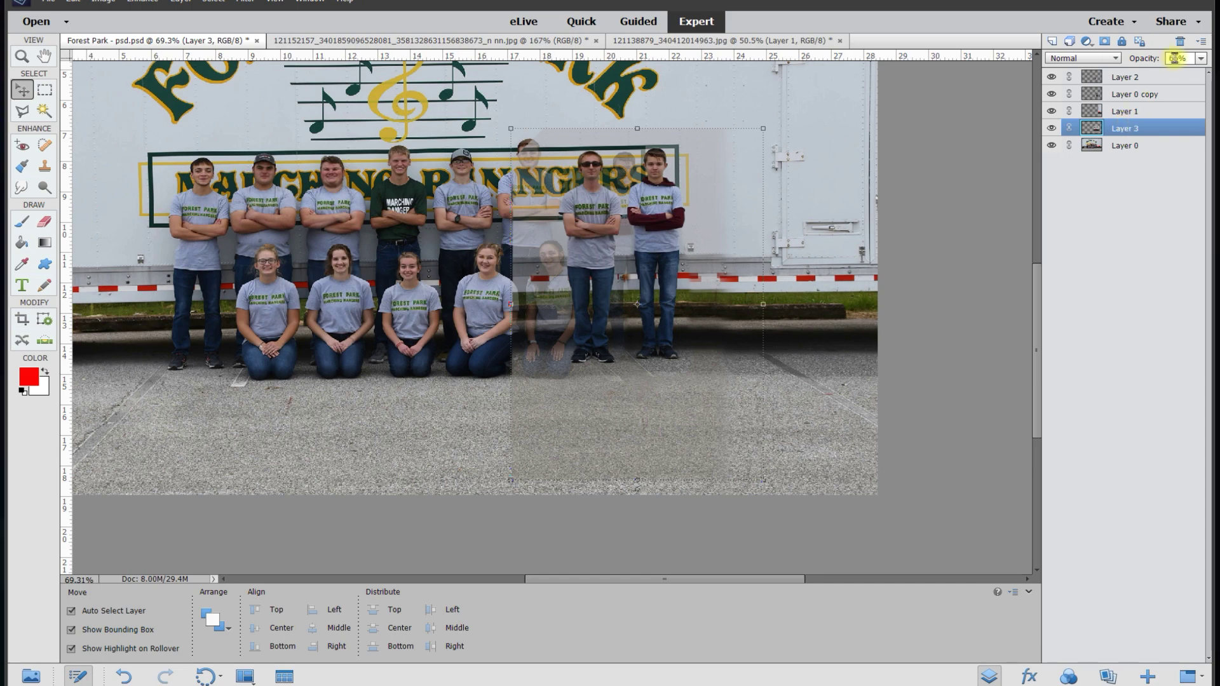
{"action": "type", "text": "100"}
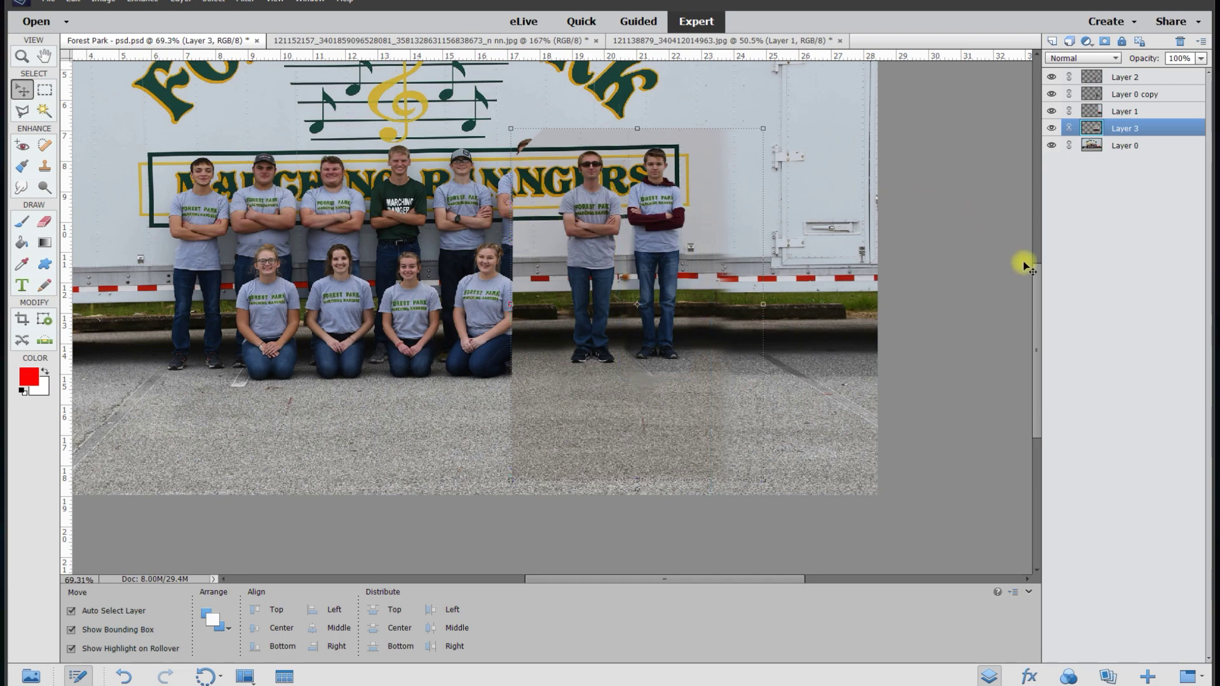
Step: With Layer 3 faded to 29% opacity, erase it along the outlines of the standing man and kneeling girl under its outer edge
{"action": "left_click_drag", "start_coordinate": [1039, 295], "coordinate": [1035, 265]}
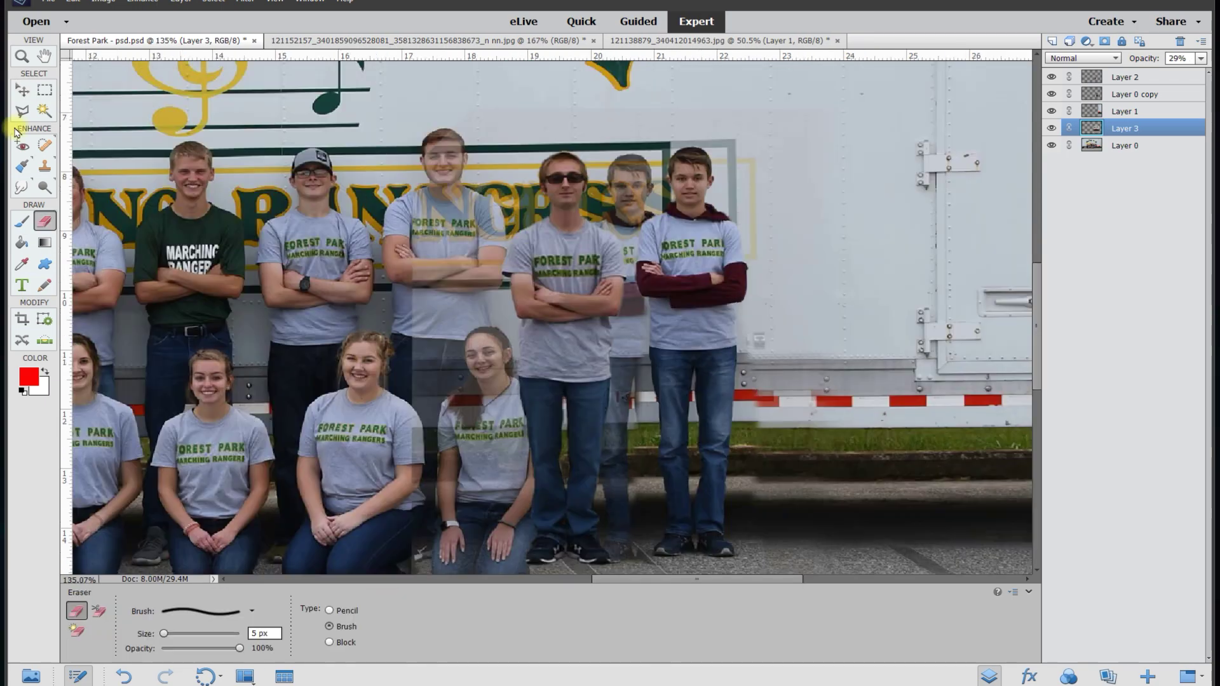
{"action": "left_click", "coordinate": [24, 92]}
{"action": "scroll", "coordinate": [439, 196], "scroll_direction": "up", "scroll_amount": 3}
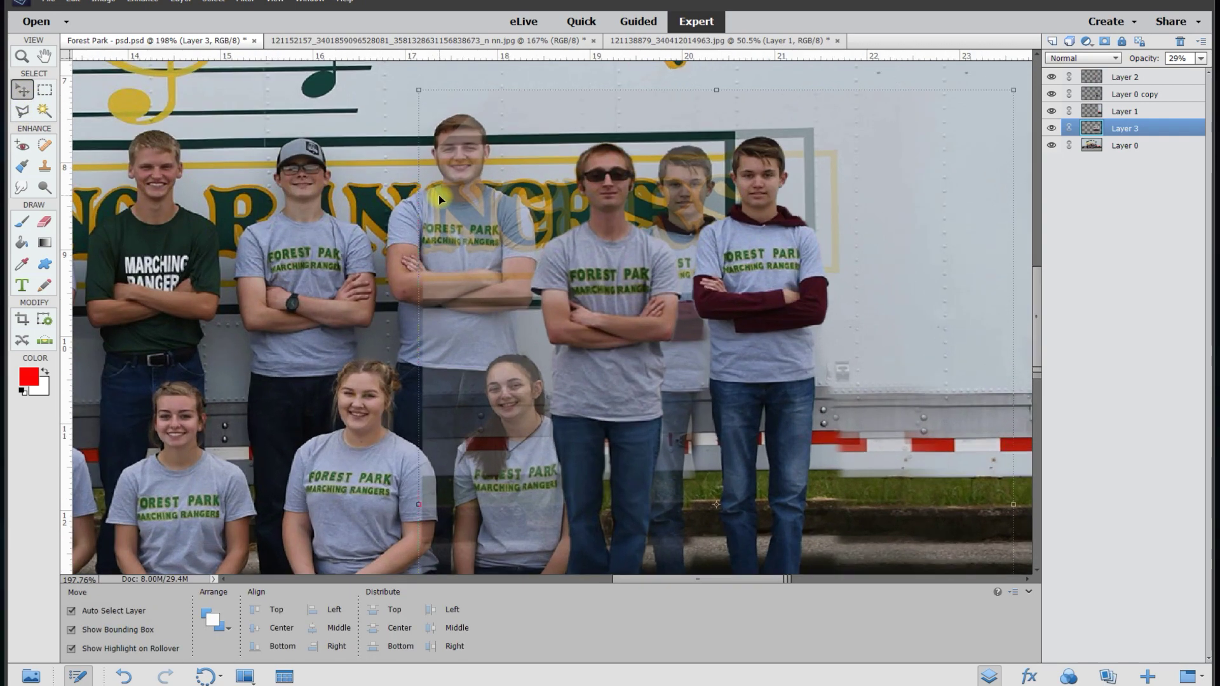
{"action": "scroll", "coordinate": [483, 191], "scroll_direction": "up", "scroll_amount": 4}
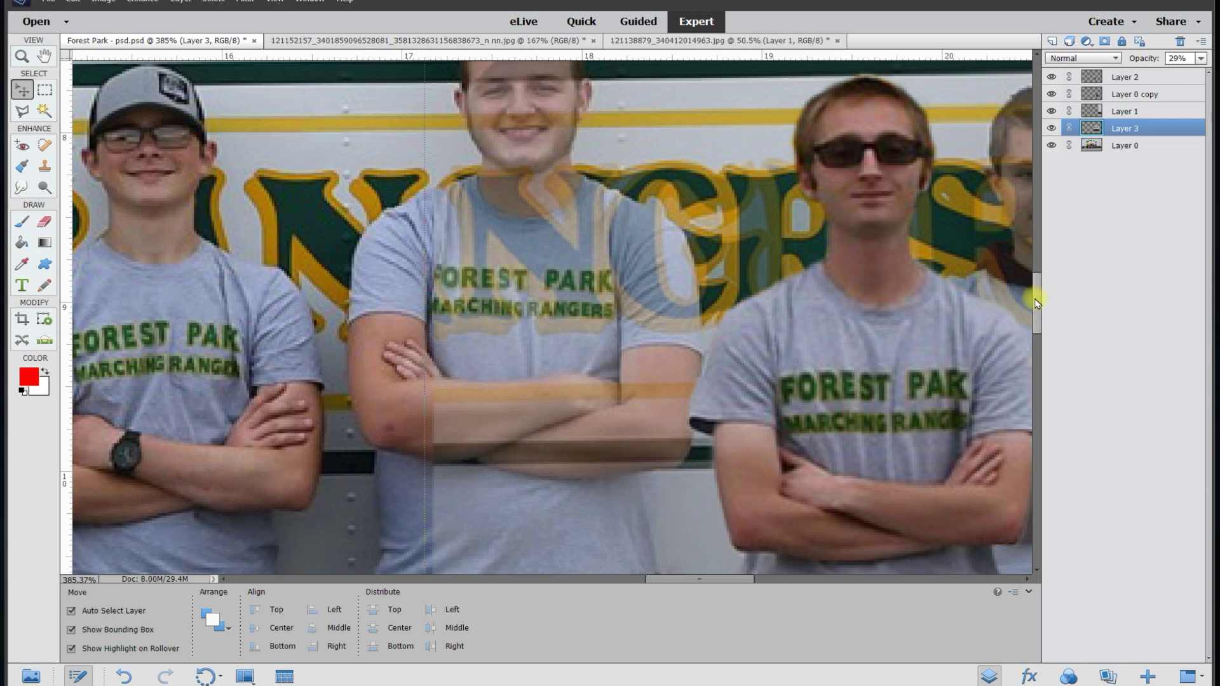
{"action": "left_click_drag", "start_coordinate": [1035, 303], "coordinate": [1036, 291]}
{"action": "left_click", "coordinate": [44, 221]}
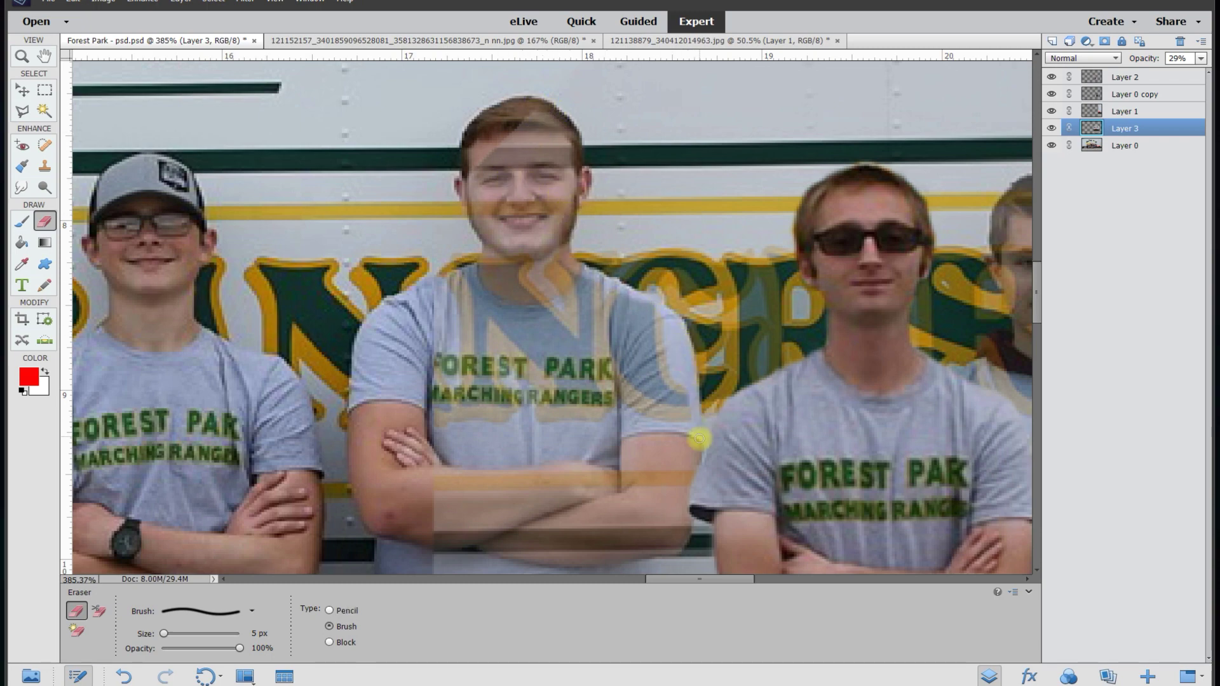
{"action": "scroll", "coordinate": [699, 411], "scroll_direction": "down", "scroll_amount": 3}
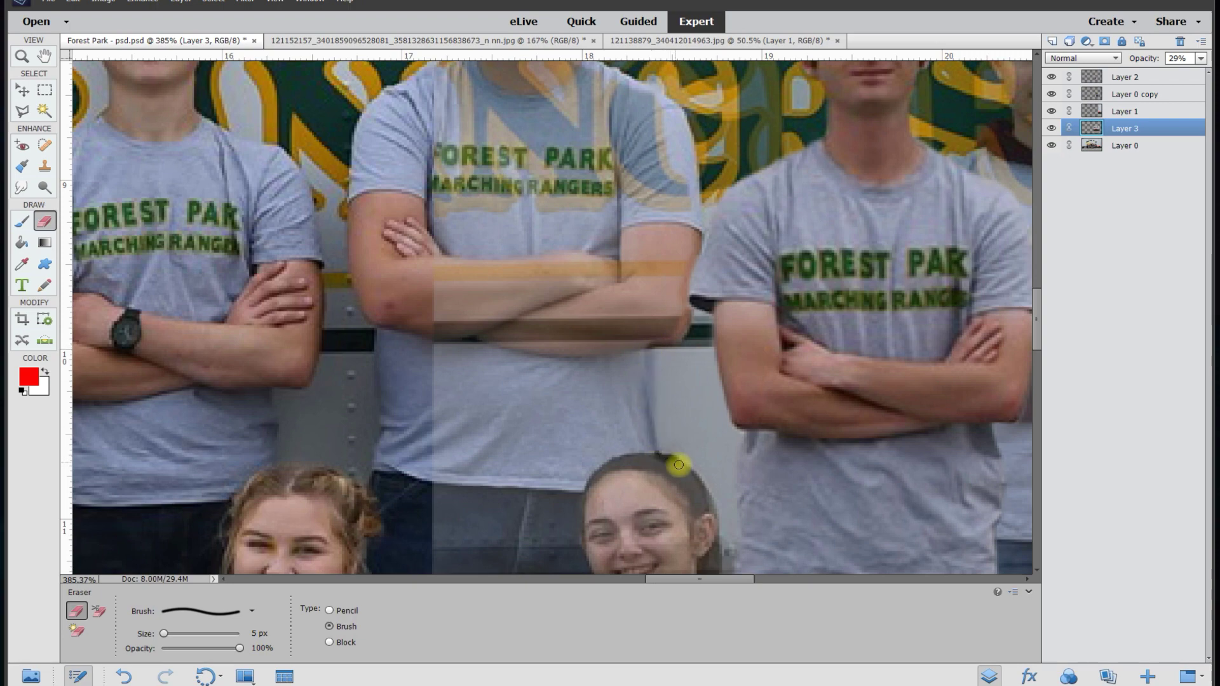
{"action": "scroll", "coordinate": [1037, 333], "scroll_direction": "down", "scroll_amount": 3}
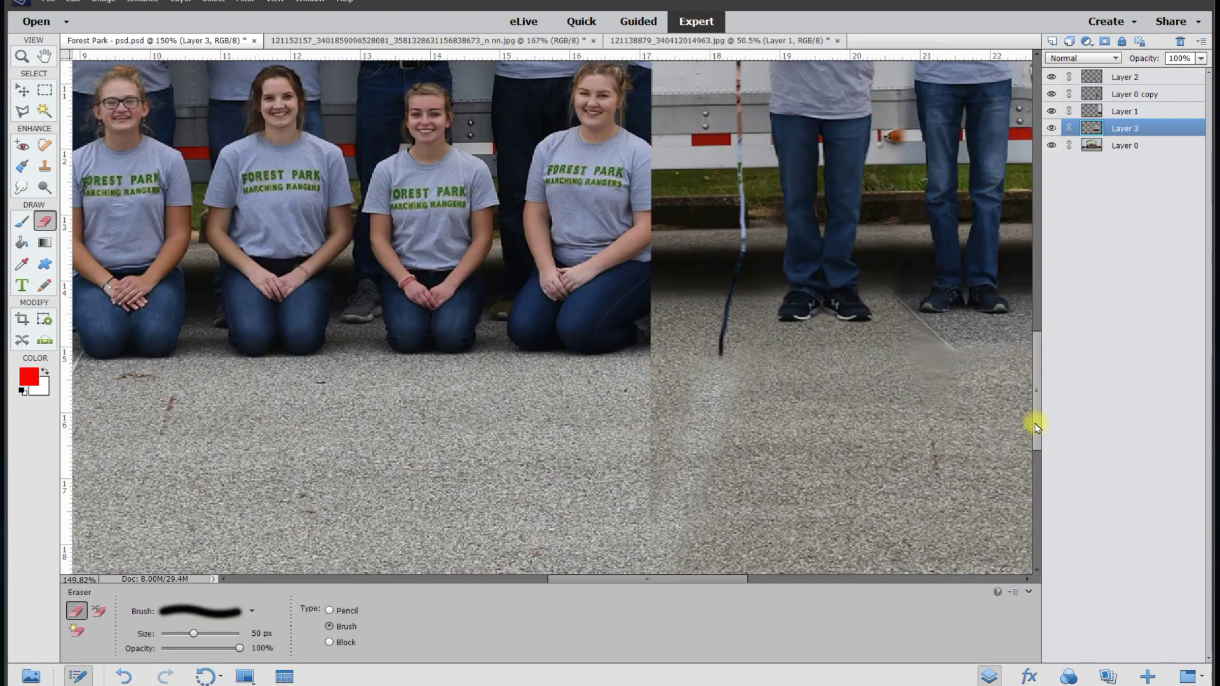
Step: Draw a polygonal selection around the part of Layer 3 covering the standing man, kneeling girl and pavement, delete it and deselect
{"action": "left_click_drag", "start_coordinate": [1038, 429], "coordinate": [1035, 449]}
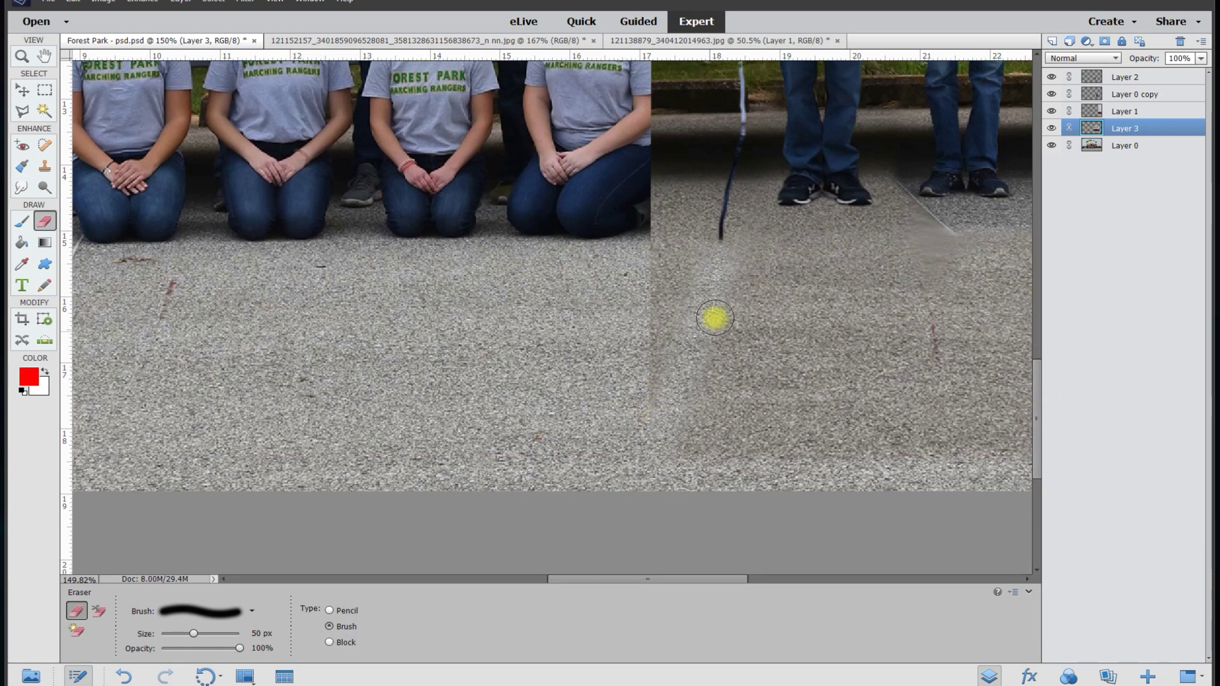
{"action": "left_click", "coordinate": [35, 114]}
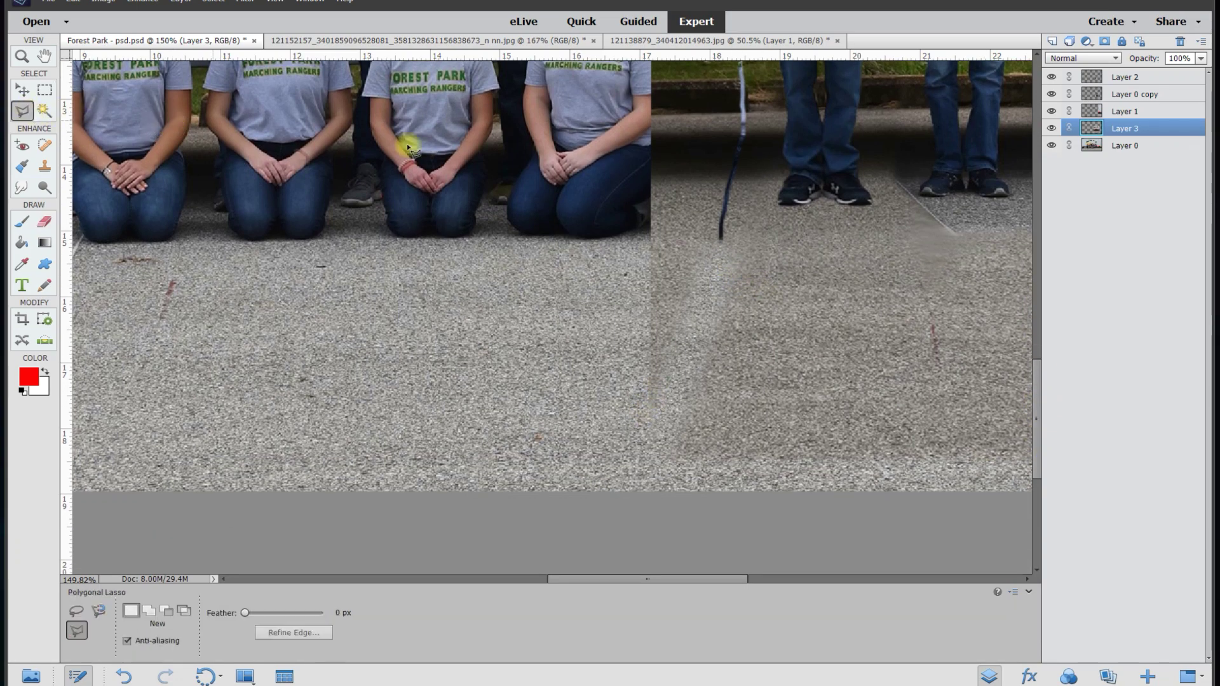
{"action": "scroll", "coordinate": [997, 308], "scroll_direction": "up", "scroll_amount": 4}
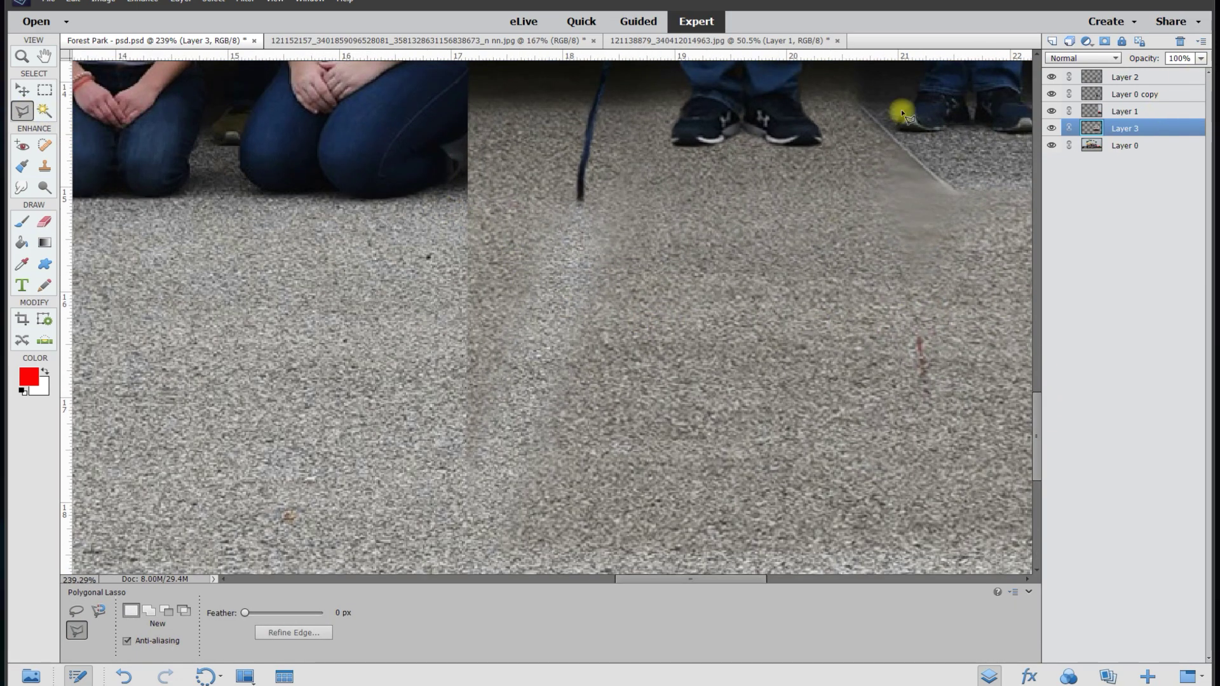
{"action": "left_click", "coordinate": [419, 232]}
{"action": "left_click", "coordinate": [419, 521]}
{"action": "left_click", "coordinate": [481, 510]}
{"action": "left_click", "coordinate": [584, 245]}
{"action": "left_click", "coordinate": [584, 203]}
{"action": "scroll", "coordinate": [586, 254], "scroll_direction": "up", "scroll_amount": 3}
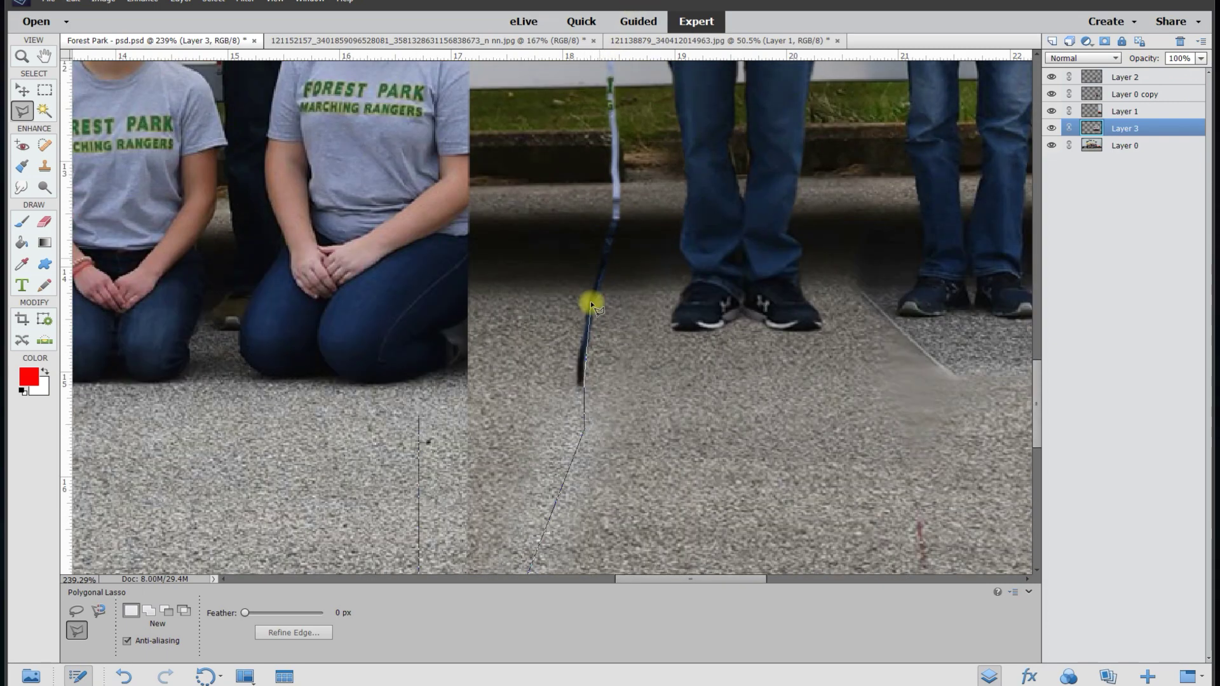
{"action": "left_click", "coordinate": [615, 216]}
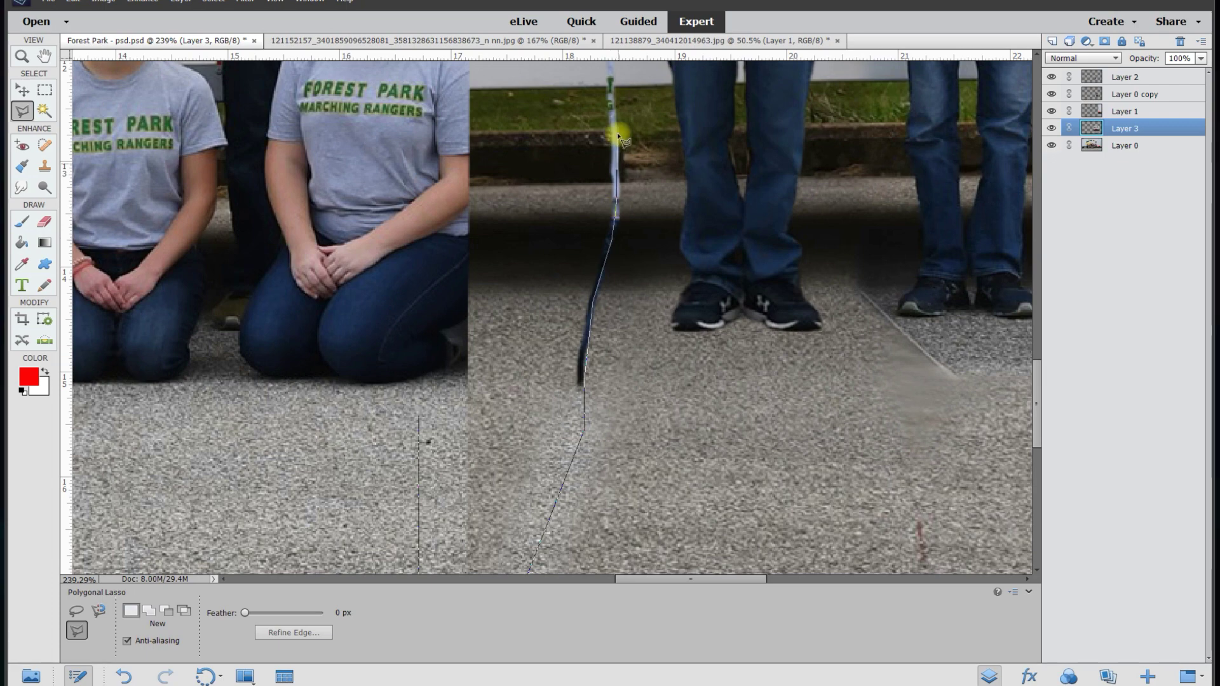
{"action": "scroll", "coordinate": [614, 166], "scroll_direction": "up", "scroll_amount": 2}
{"action": "scroll", "coordinate": [617, 216], "scroll_direction": "up", "scroll_amount": 4}
{"action": "scroll", "coordinate": [572, 229], "scroll_direction": "up", "scroll_amount": 4}
{"action": "left_click", "coordinate": [558, 214]}
{"action": "scroll", "coordinate": [371, 394], "scroll_direction": "down", "scroll_amount": 12}
{"action": "double_click", "coordinate": [370, 393]}
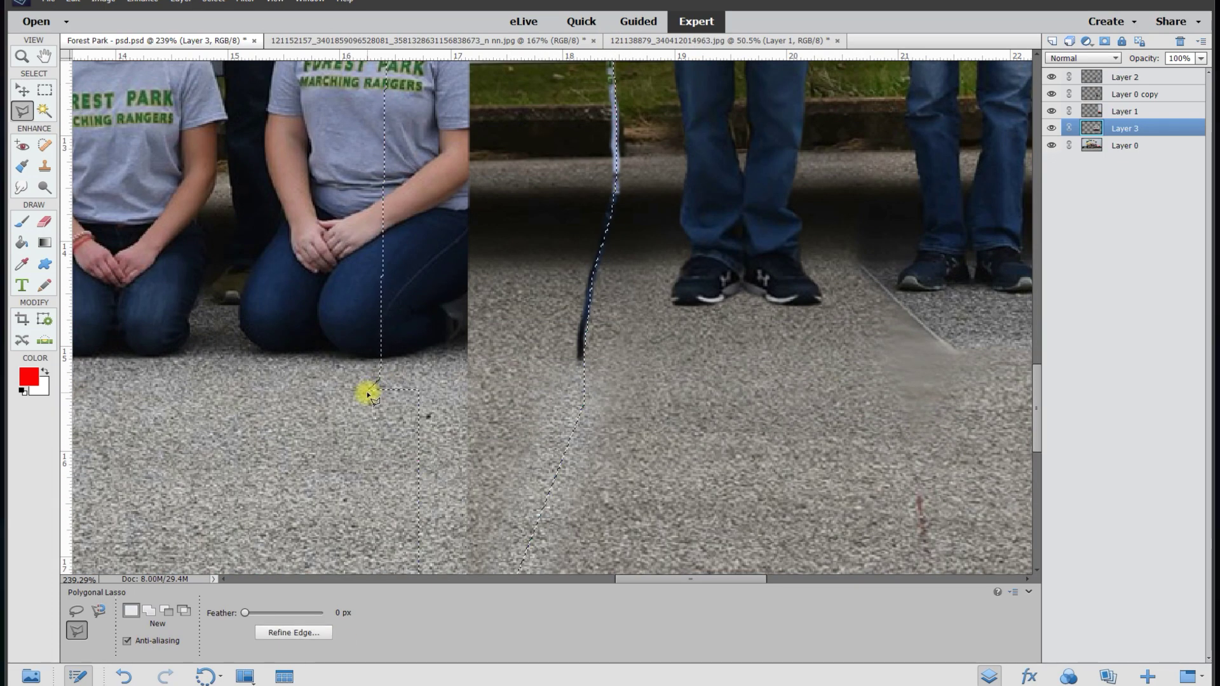
{"action": "key", "text": "Delete"}
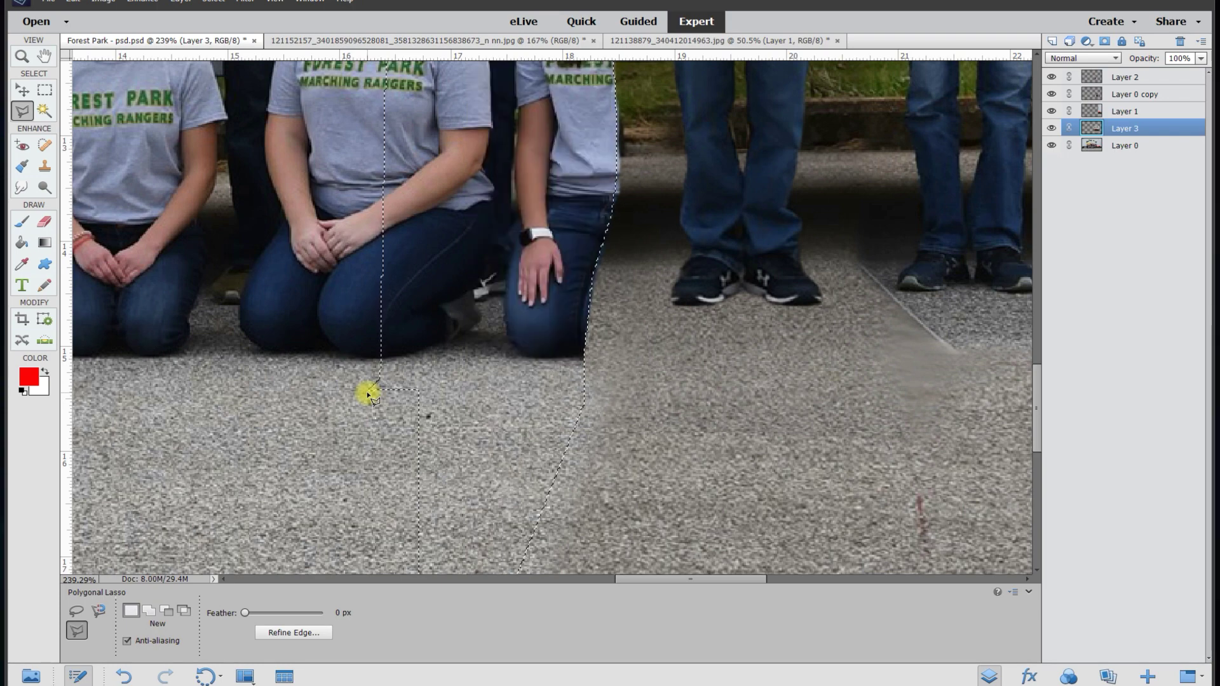
{"action": "key", "text": "ctrl+d"}
Step: Nudge the man in sunglasses slightly upward and shift the man with maroon sleeves slightly closer to him
{"action": "scroll", "coordinate": [762, 275], "scroll_direction": "down", "scroll_amount": 6}
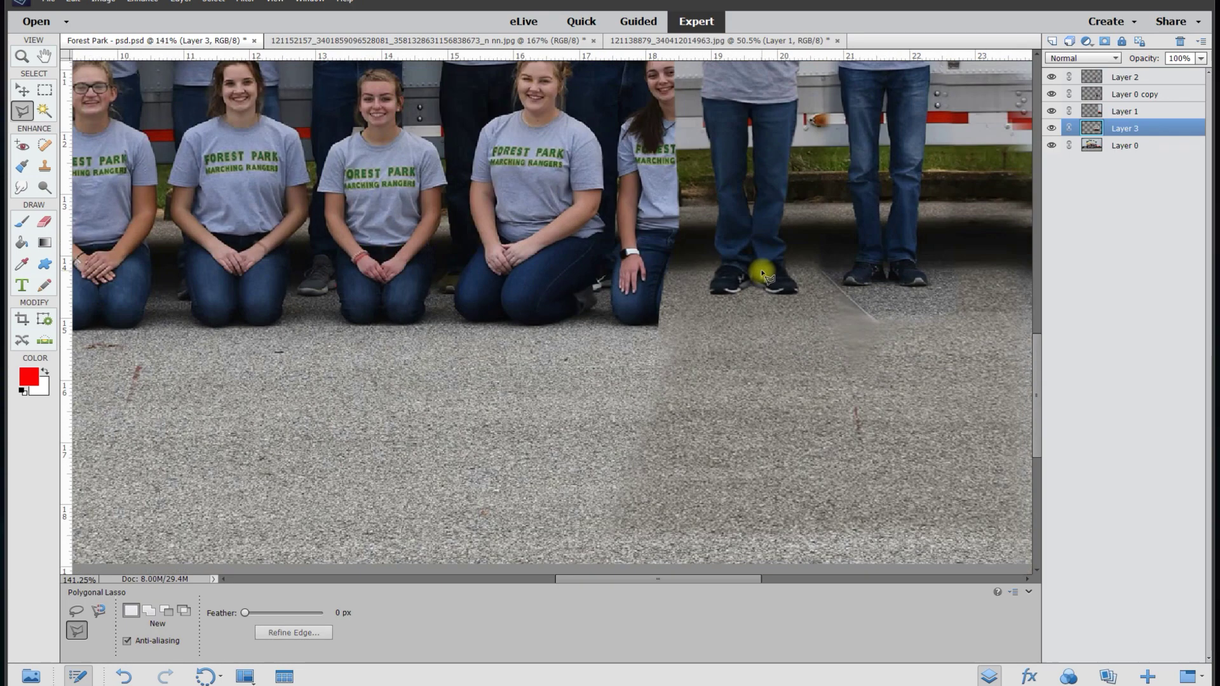
{"action": "scroll", "coordinate": [639, 287], "scroll_direction": "up", "scroll_amount": 3}
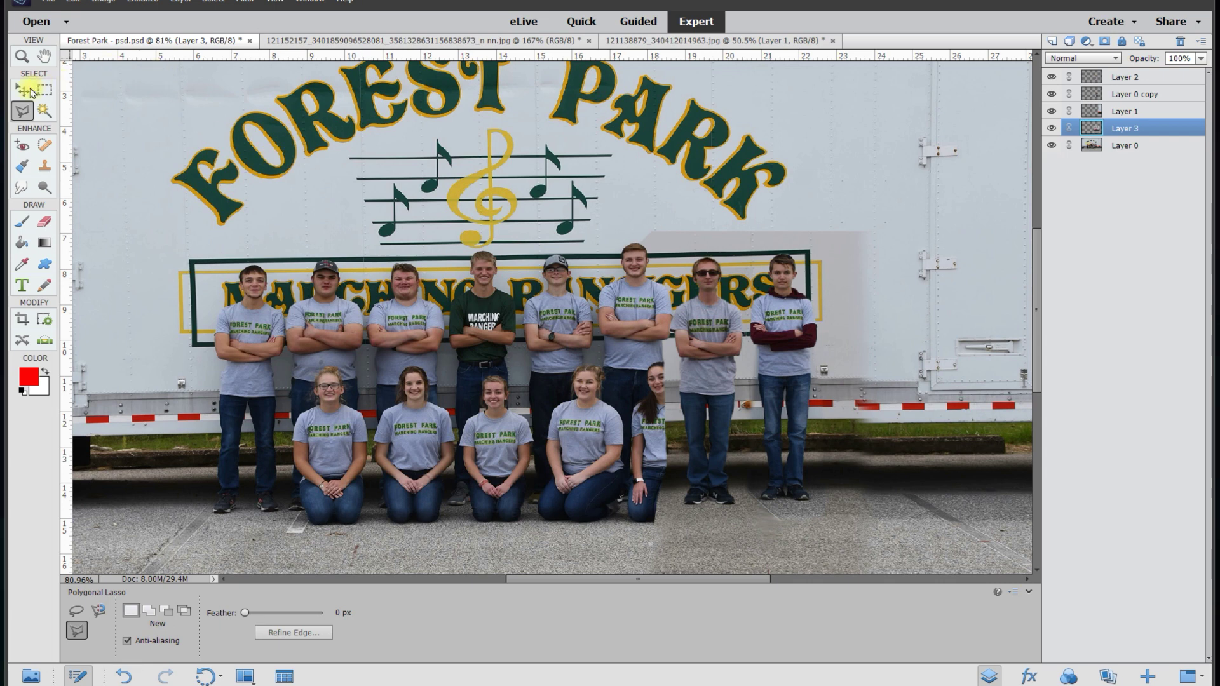
{"action": "left_click", "coordinate": [32, 90]}
{"action": "left_click", "coordinate": [709, 312]}
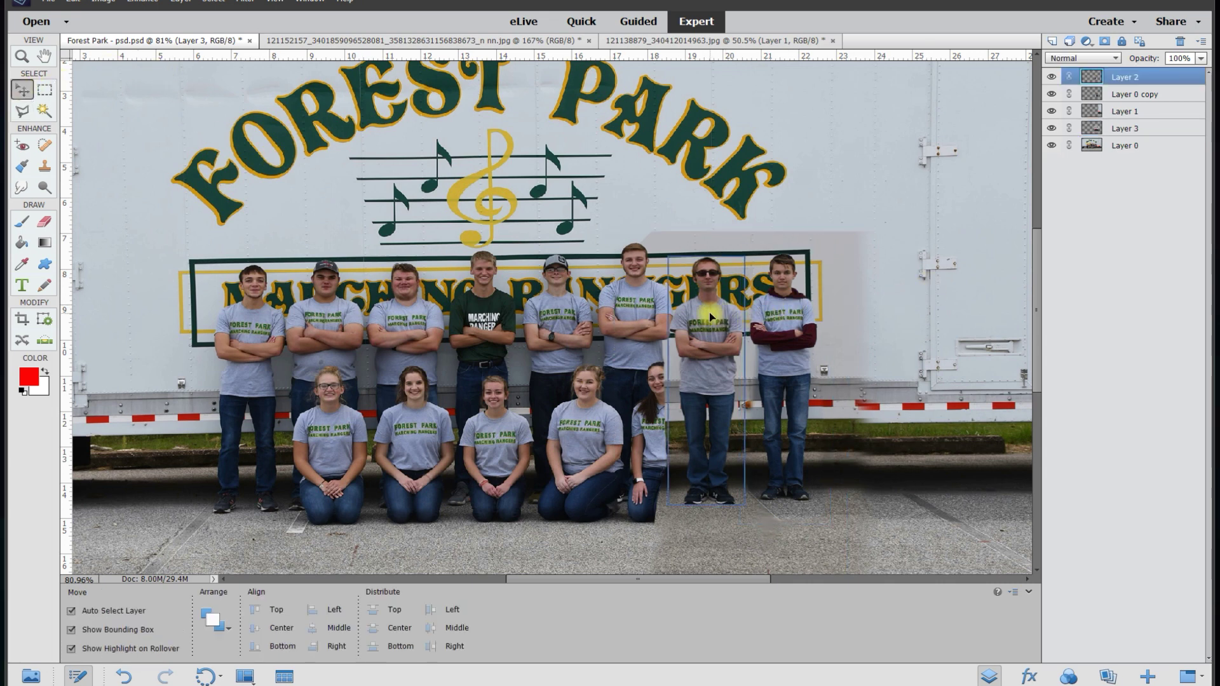
{"action": "left_click_drag", "start_coordinate": [709, 313], "coordinate": [706, 309]}
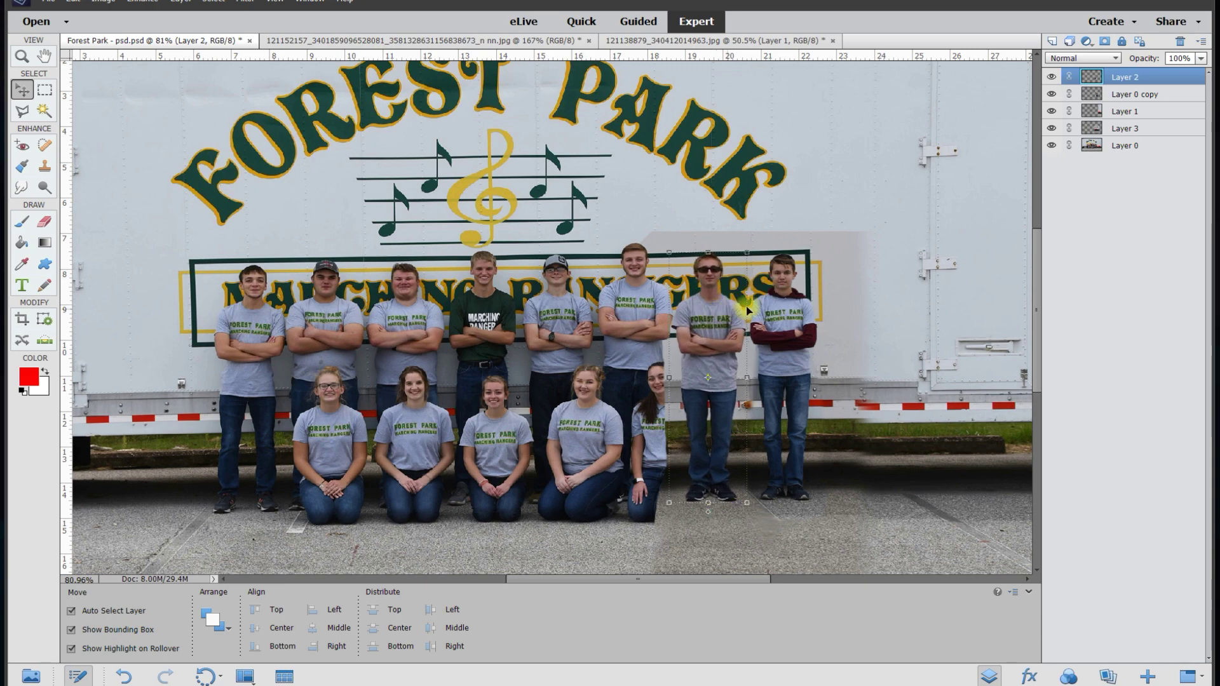
{"action": "left_click_drag", "start_coordinate": [782, 311], "coordinate": [778, 310]}
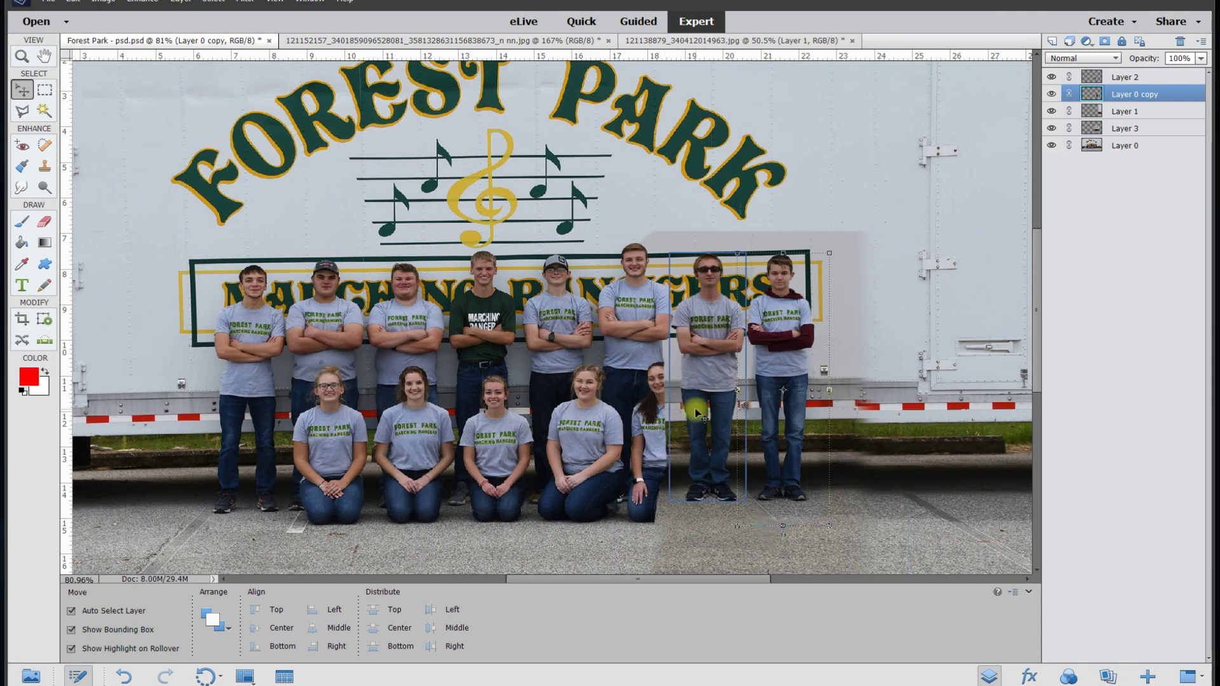
Step: Hide Layer 3, Layer 1, Layer 0 copy and Layer 2 to leave only the original group photo visible
{"action": "left_click", "coordinate": [1053, 129]}
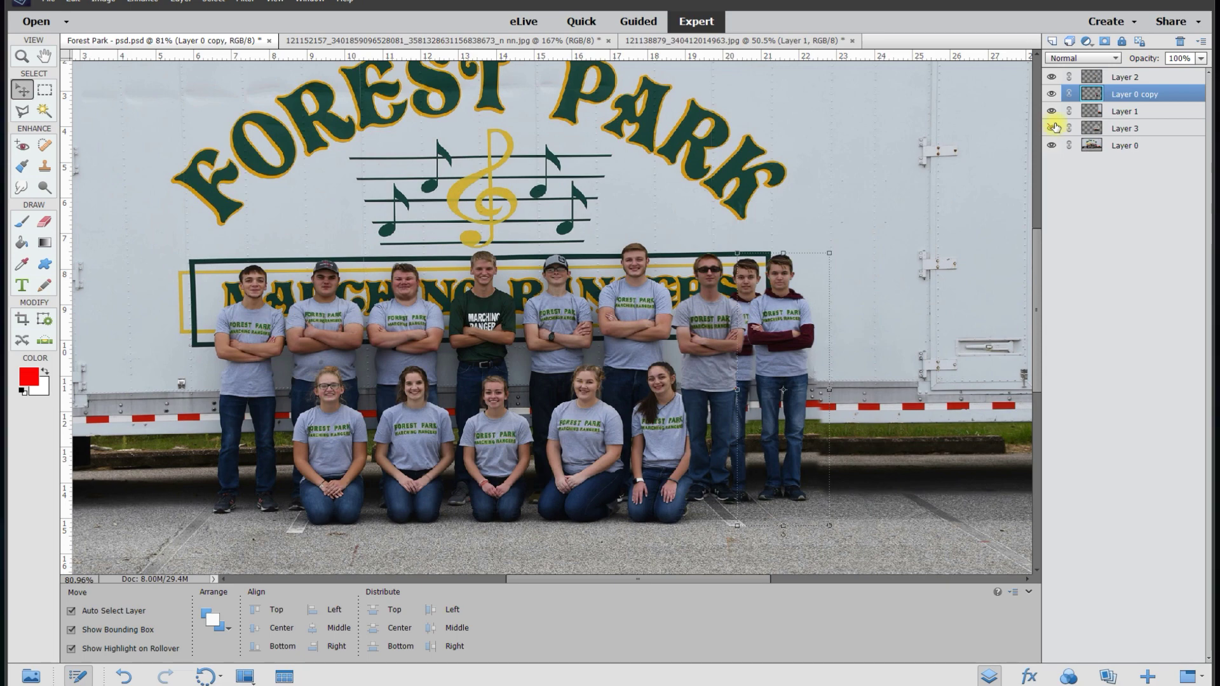
{"action": "left_click", "coordinate": [1052, 111]}
{"action": "left_click", "coordinate": [1053, 94]}
{"action": "left_click", "coordinate": [1052, 77]}
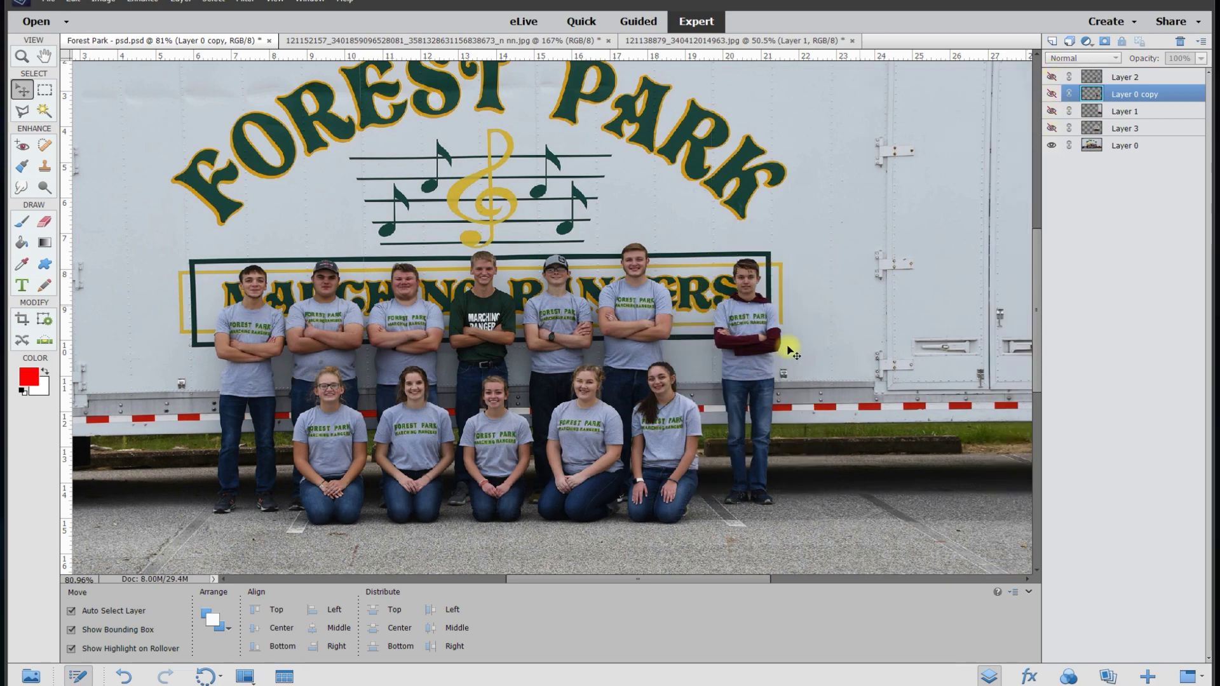
Step: On Layer 0, trace a polygonal selection along the head, shoulder and arm of the kneeling girl at the row's outer end
{"action": "scroll", "coordinate": [678, 443], "scroll_direction": "up", "scroll_amount": 2}
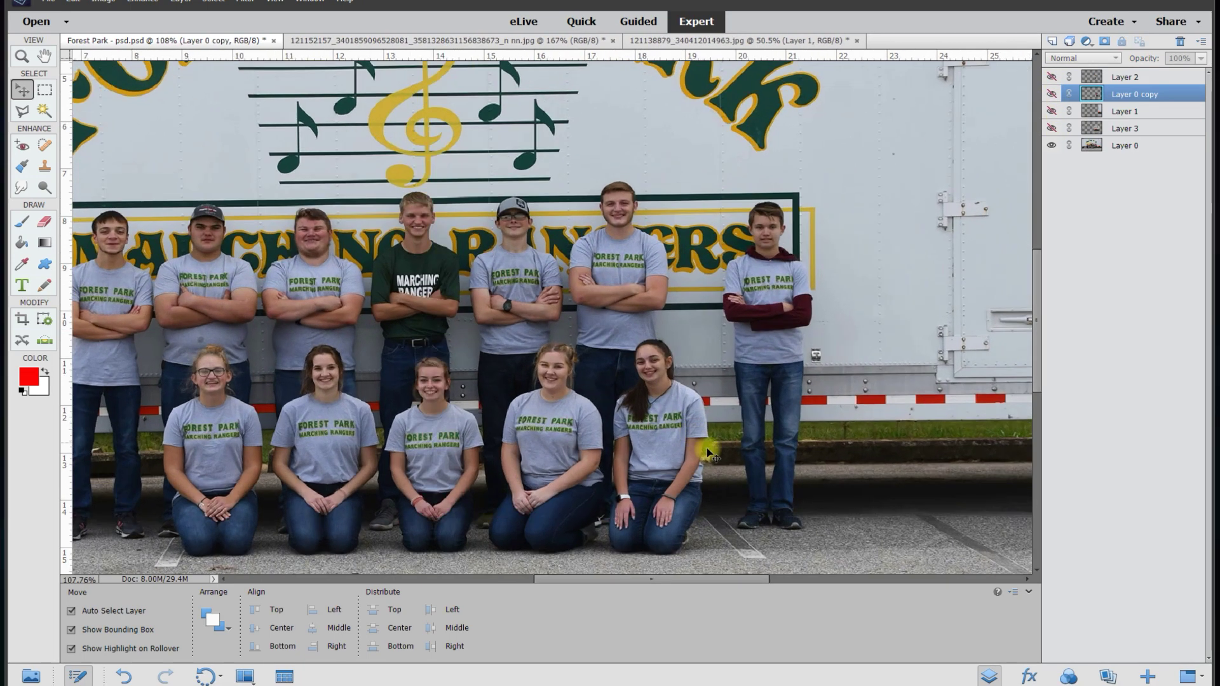
{"action": "scroll", "coordinate": [719, 518], "scroll_direction": "up", "scroll_amount": 3}
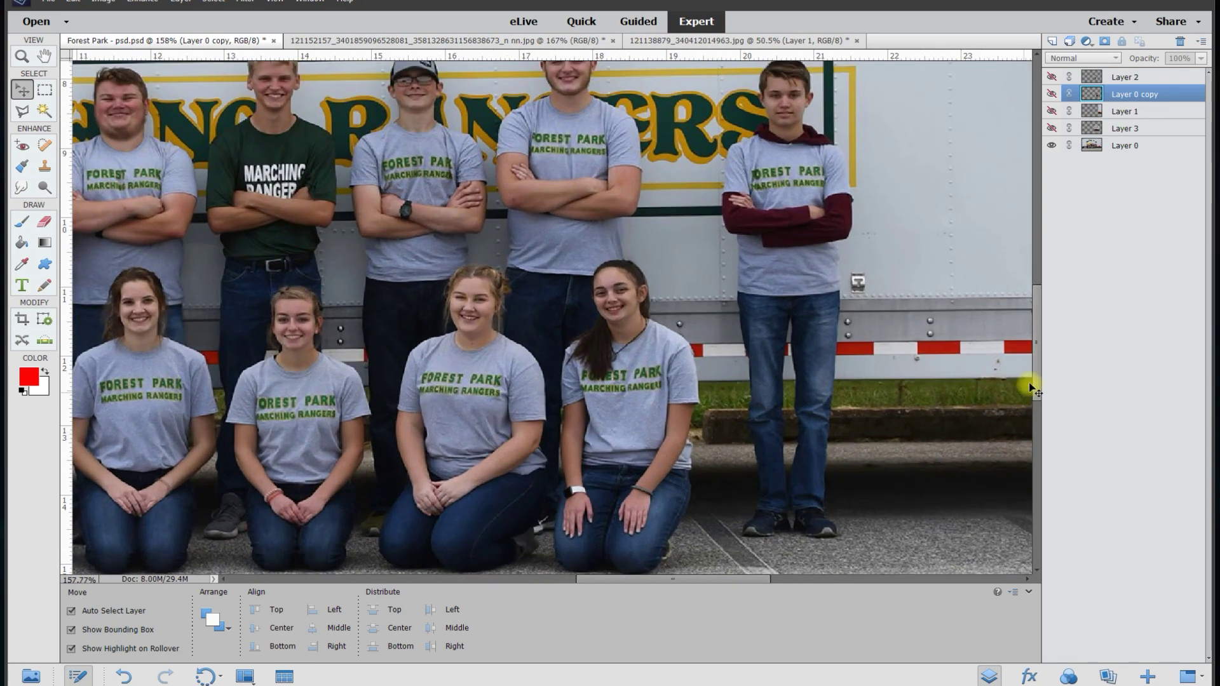
{"action": "scroll", "coordinate": [1038, 380], "scroll_direction": "down", "scroll_amount": 1}
{"action": "scroll", "coordinate": [714, 248], "scroll_direction": "up", "scroll_amount": 2}
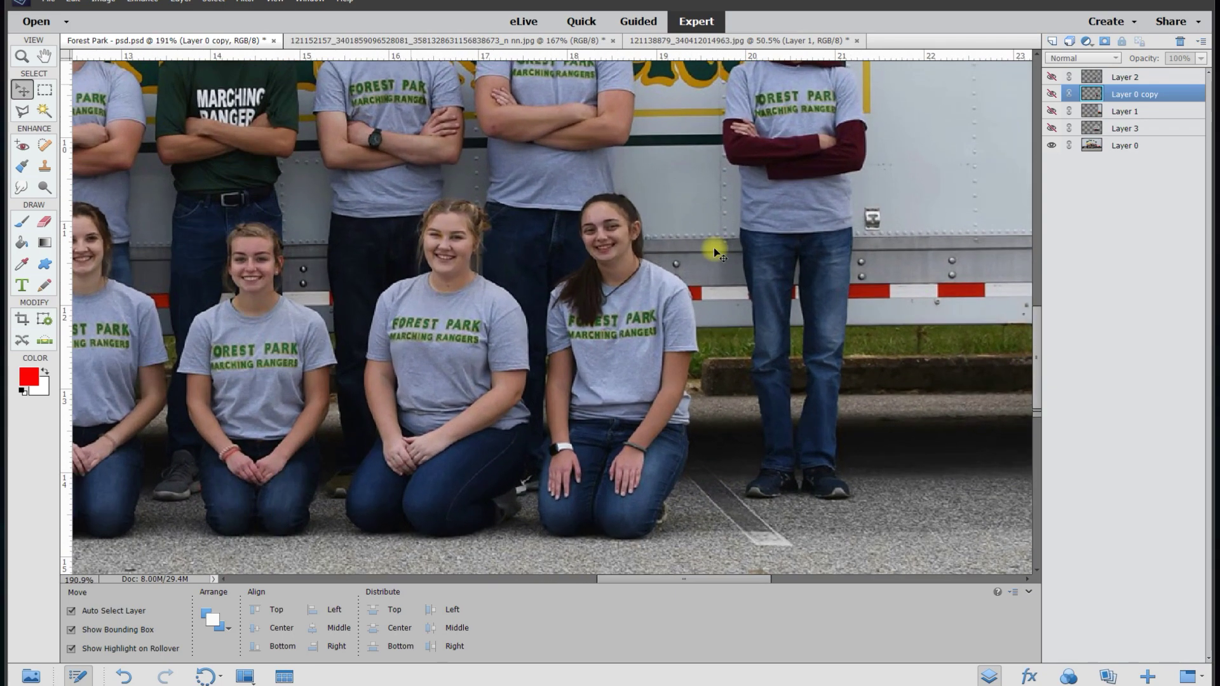
{"action": "left_click", "coordinate": [22, 110]}
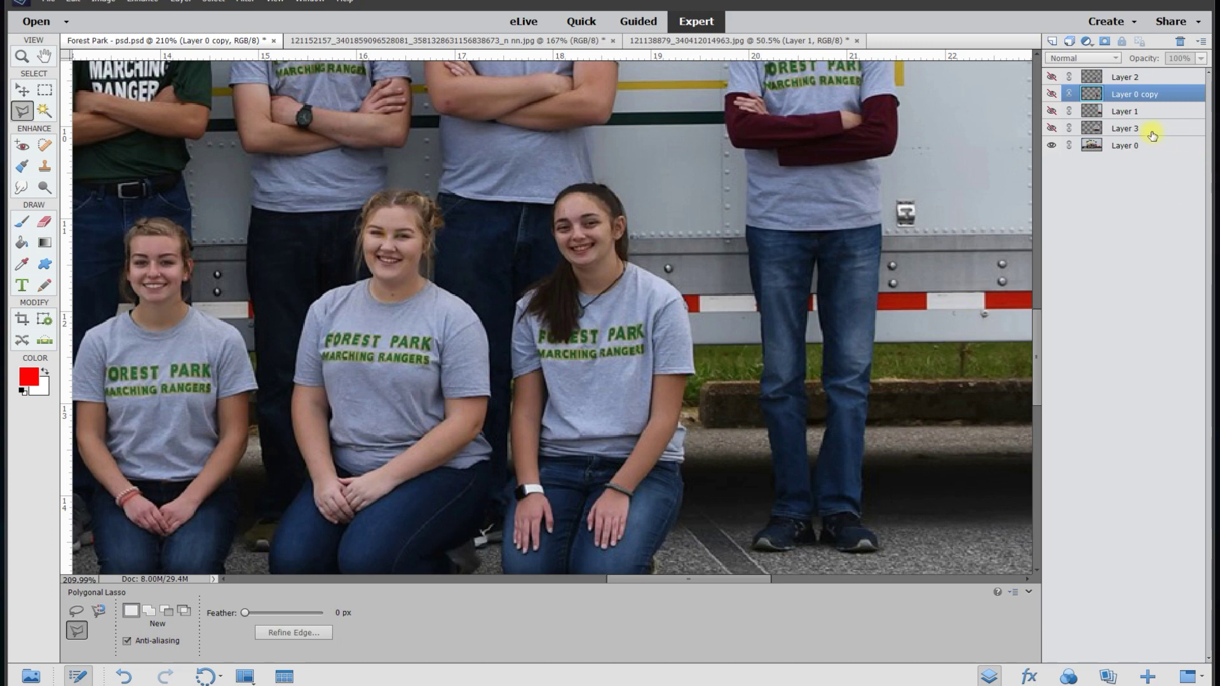
{"action": "key", "text": "alt+comma"}
{"action": "scroll", "coordinate": [646, 326], "scroll_direction": "up", "scroll_amount": 1}
{"action": "left_click", "coordinate": [502, 157]}
{"action": "left_click", "coordinate": [588, 157]}
{"action": "left_click", "coordinate": [578, 169]}
{"action": "left_click", "coordinate": [621, 190]}
{"action": "left_click", "coordinate": [626, 216]}
{"action": "left_click", "coordinate": [627, 251]}
{"action": "left_click", "coordinate": [666, 267]}
{"action": "left_click", "coordinate": [692, 294]}
{"action": "left_click", "coordinate": [699, 332]}
{"action": "left_click", "coordinate": [707, 386]}
{"action": "left_click", "coordinate": [697, 410]}
{"action": "left_click", "coordinate": [693, 455]}
{"action": "left_click", "coordinate": [692, 518]}
Step: Continue the selection around the kneeling girl's knees, close it around her figure and copy her to a new layer
{"action": "scroll", "coordinate": [689, 521], "scroll_direction": "down", "scroll_amount": 3}
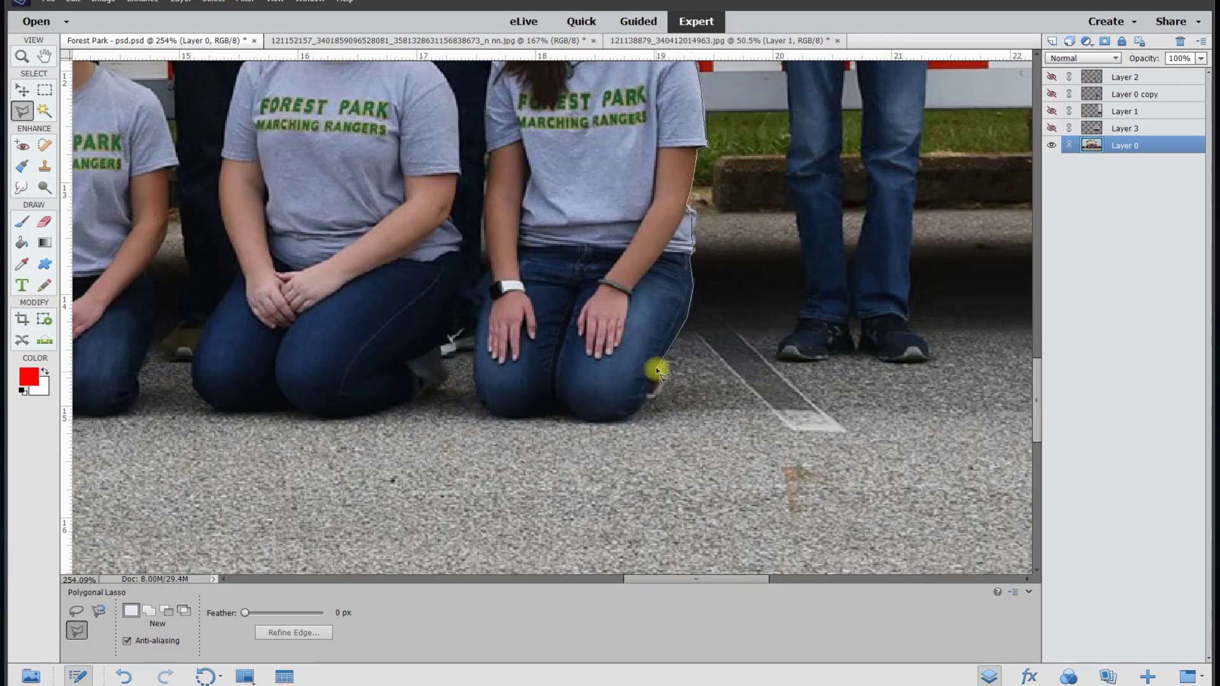
{"action": "scroll", "coordinate": [652, 419], "scroll_direction": "down", "scroll_amount": 4}
{"action": "left_click", "coordinate": [476, 173]}
{"action": "scroll", "coordinate": [473, 216], "scroll_direction": "up", "scroll_amount": 7}
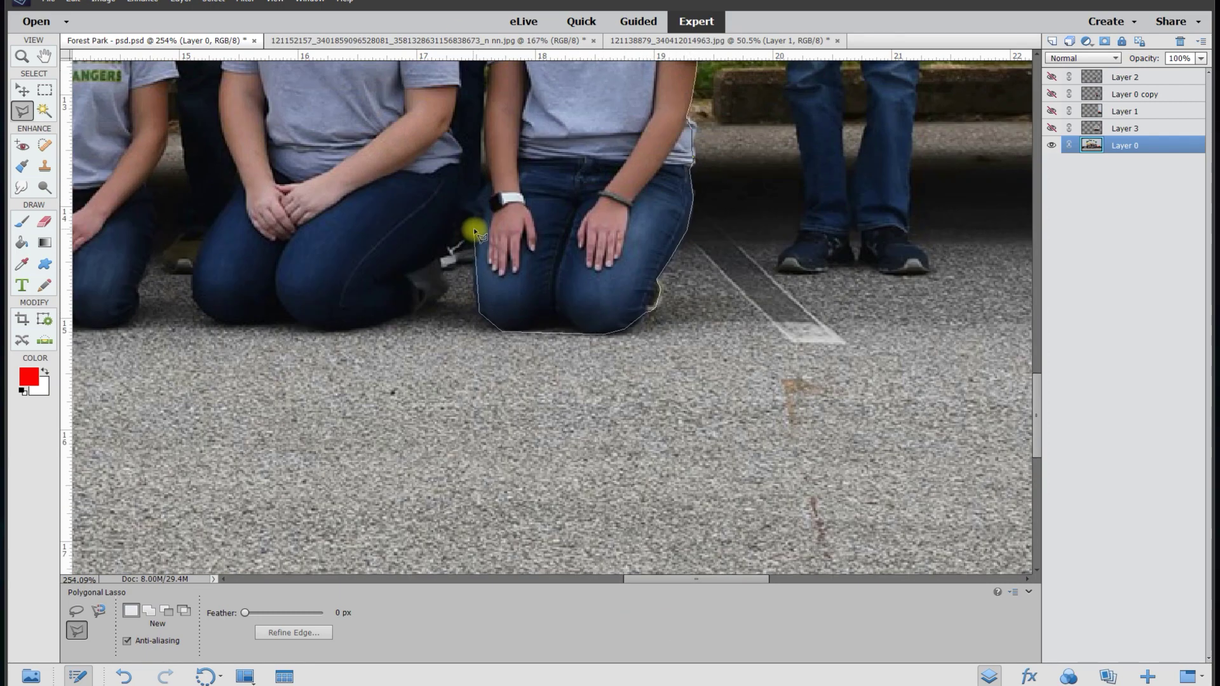
{"action": "double_click", "coordinate": [477, 199]}
{"action": "right_click", "coordinate": [584, 367]}
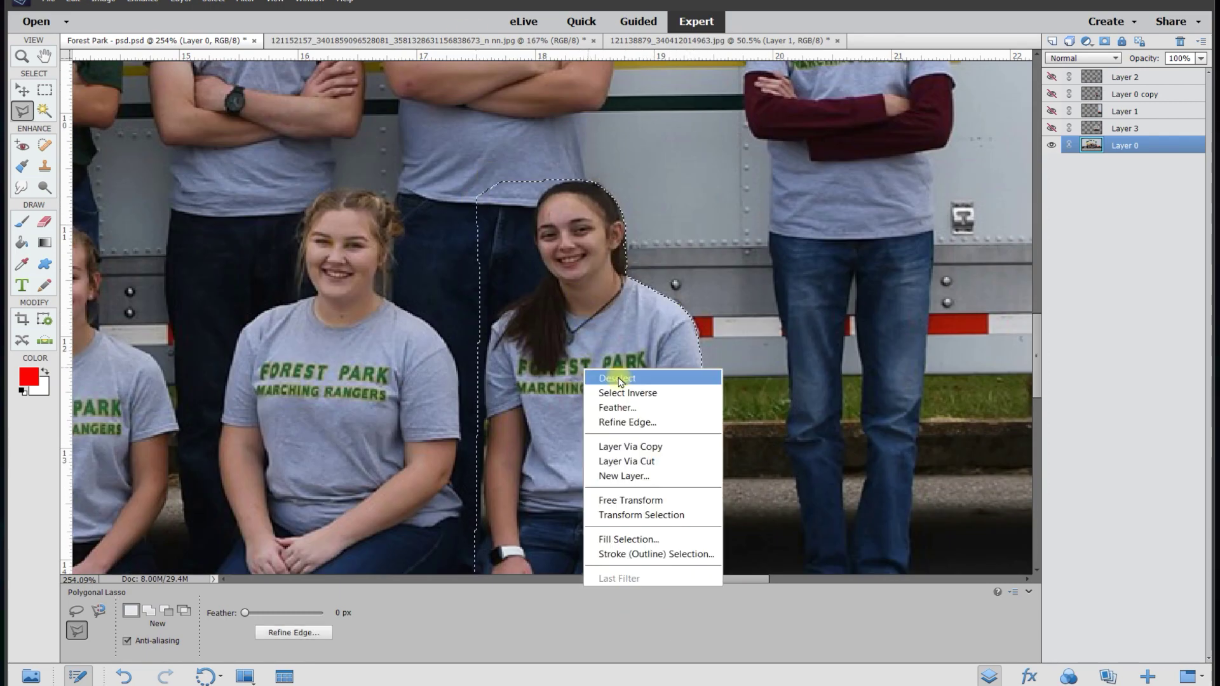
{"action": "left_click", "coordinate": [657, 445]}
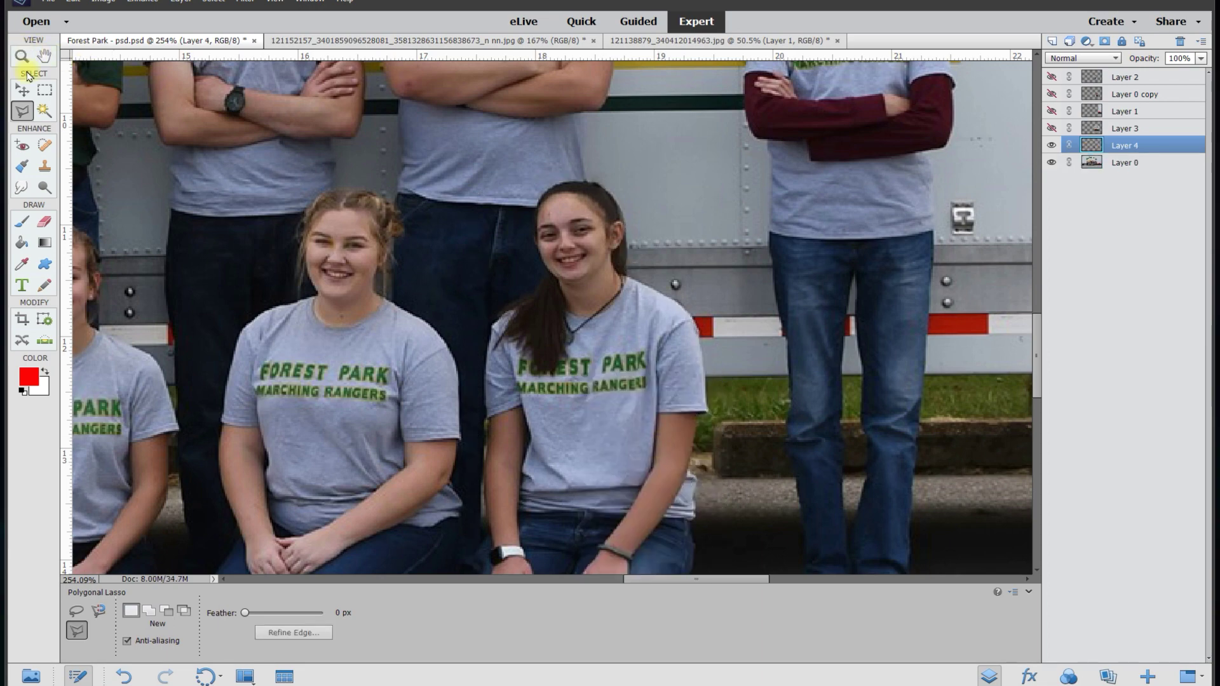
Step: Move the copied girl's layer to the top of the stack and show Layer 2, Layer 0 copy, Layer 1 and Layer 3
{"action": "left_click", "coordinate": [23, 92]}
{"action": "scroll", "coordinate": [880, 305], "scroll_direction": "down", "scroll_amount": 3}
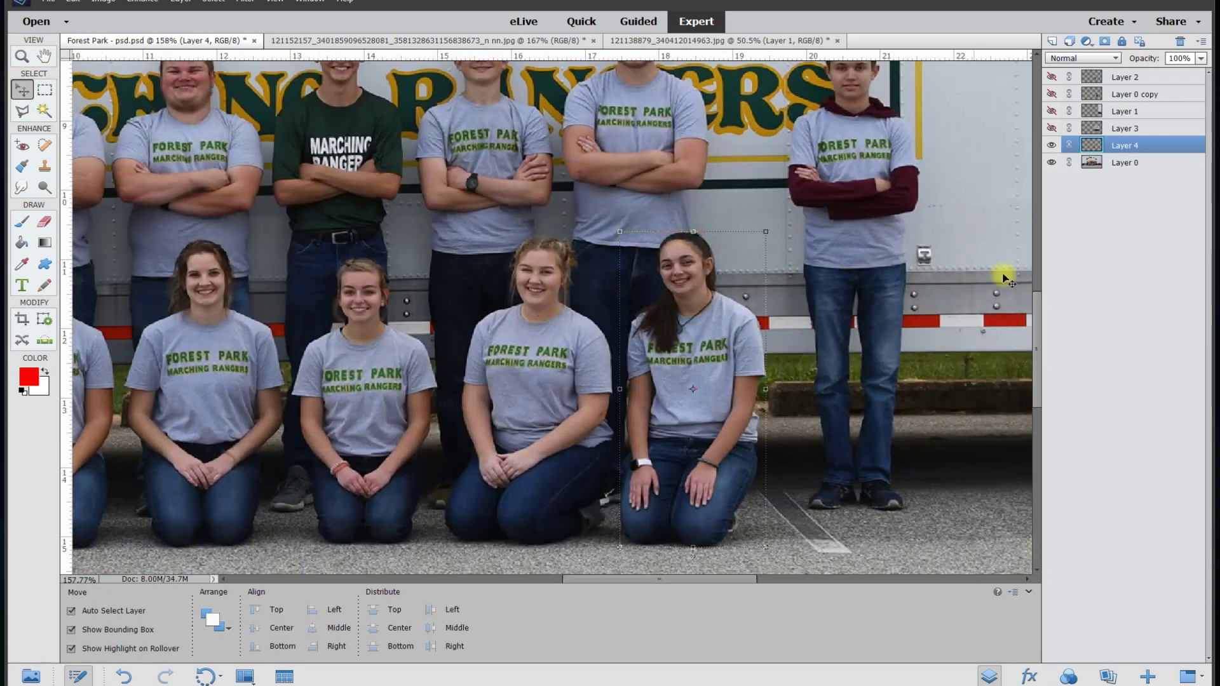
{"action": "left_click_drag", "start_coordinate": [1123, 147], "coordinate": [1130, 79]}
{"action": "left_click", "coordinate": [1052, 112]}
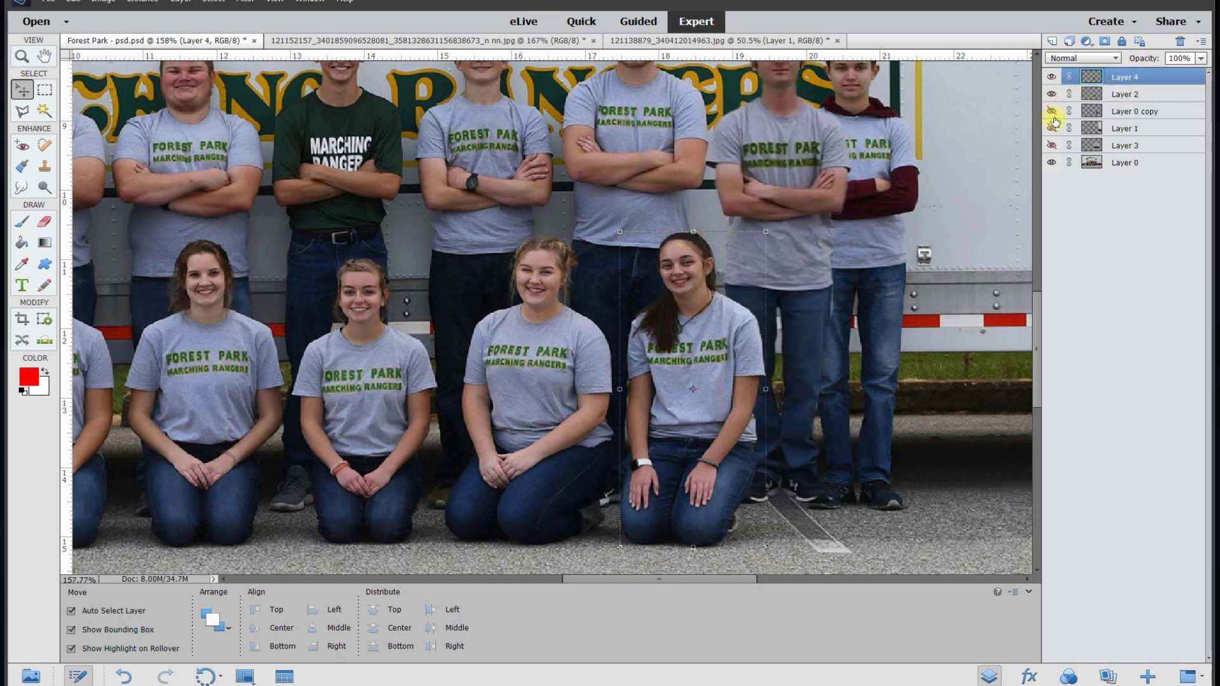
{"action": "left_click", "coordinate": [1053, 128]}
{"action": "left_click", "coordinate": [1052, 146]}
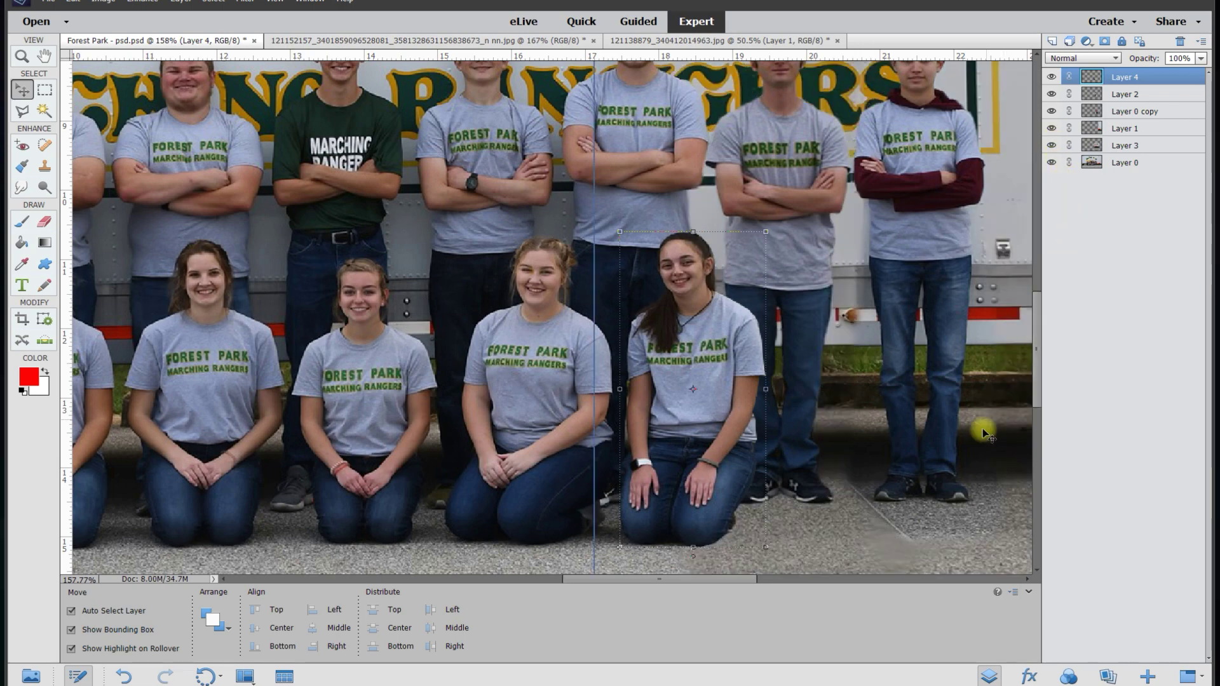
Step: Check Layer 0 copy by toggling its visibility and add a new empty layer directly above Layer 0
{"action": "left_click_drag", "start_coordinate": [727, 581], "coordinate": [763, 580]}
{"action": "mouse_move", "coordinate": [1038, 381]}
{"action": "left_mouse_down"}
{"action": "mouse_move", "coordinate": [1035, 360]}
{"action": "mouse_move", "coordinate": [1029, 368]}
{"action": "left_mouse_up"}
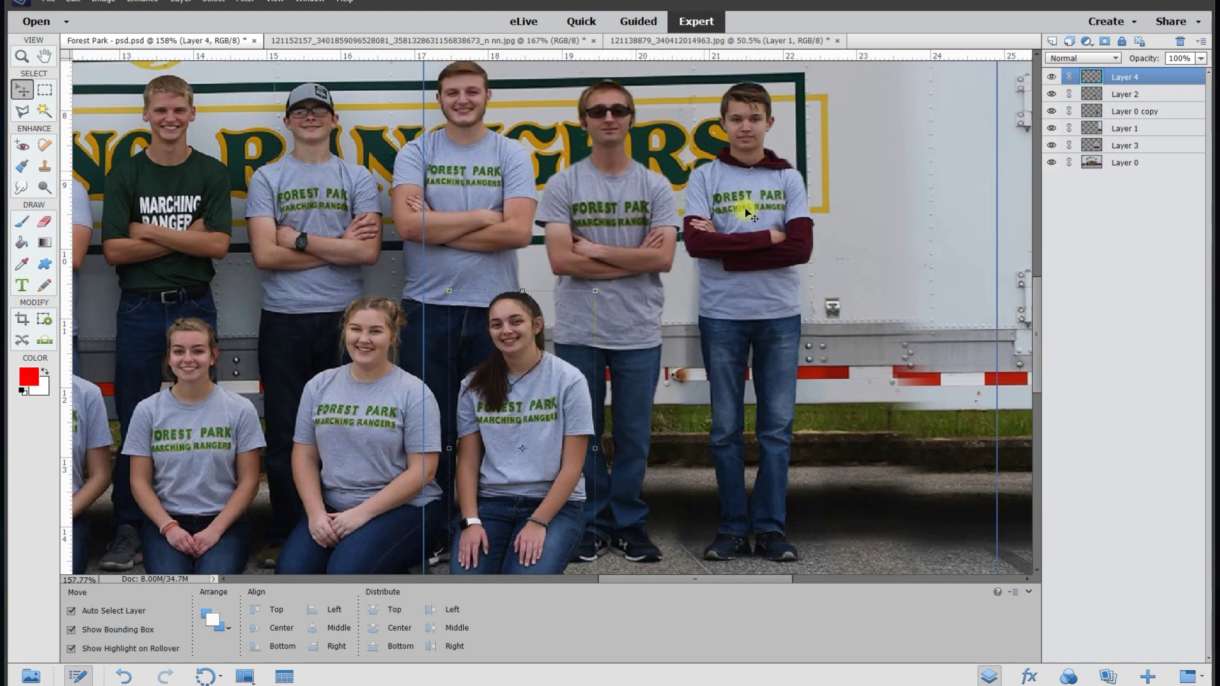
{"action": "scroll", "coordinate": [709, 286], "scroll_direction": "down", "scroll_amount": 4}
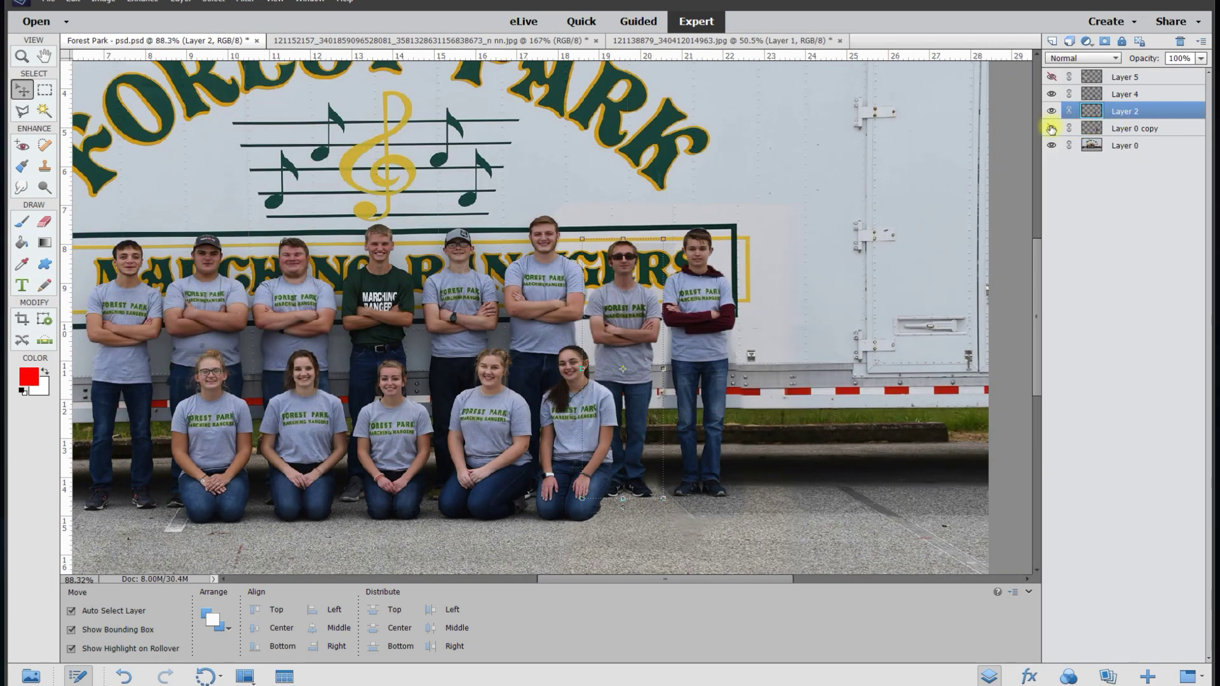
{"action": "left_click", "coordinate": [1052, 129]}
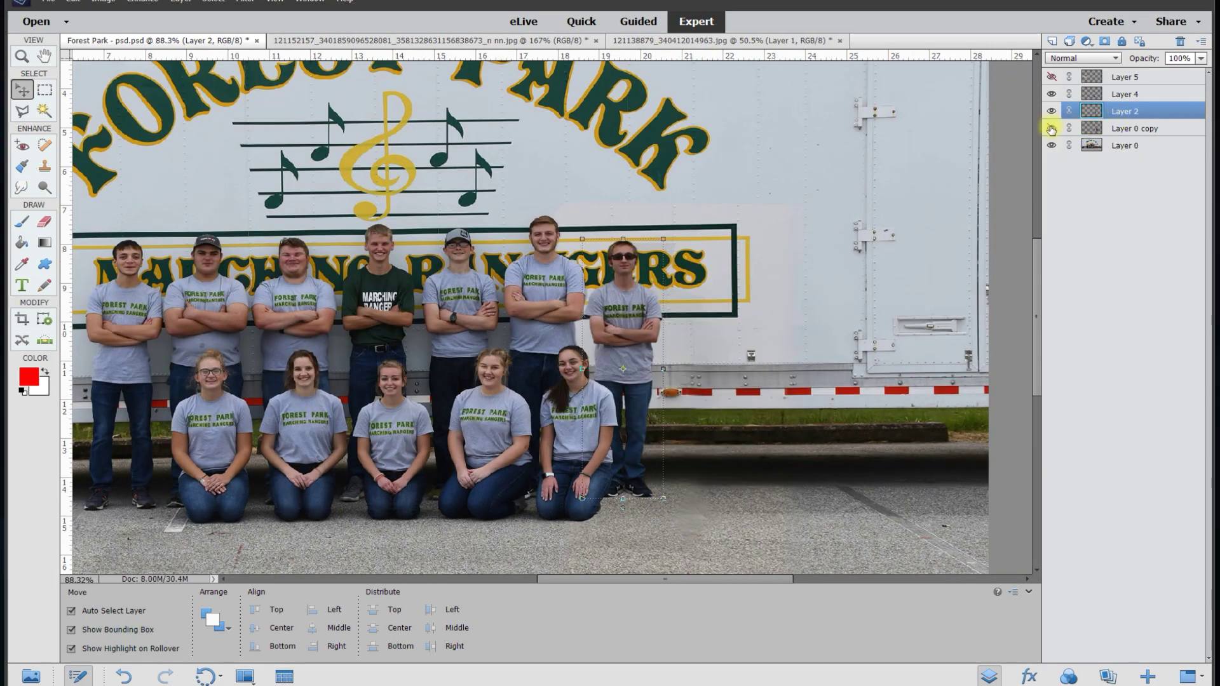
{"action": "left_click", "coordinate": [1115, 147]}
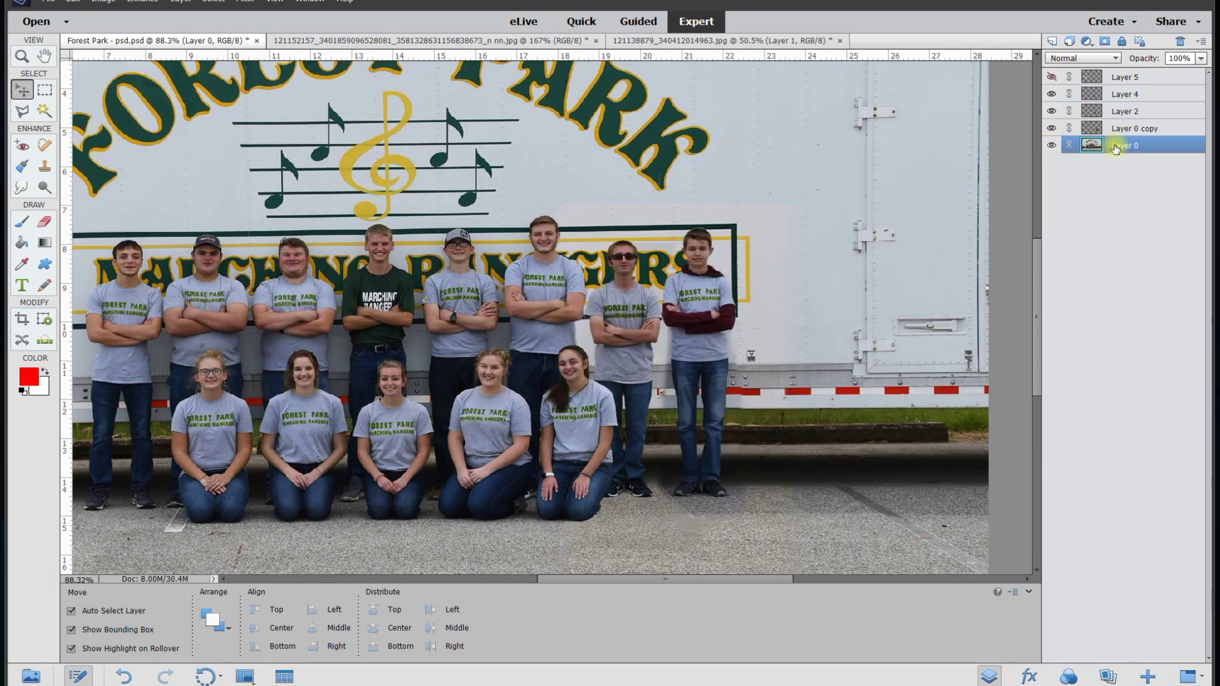
{"action": "right_click", "coordinate": [1120, 147]}
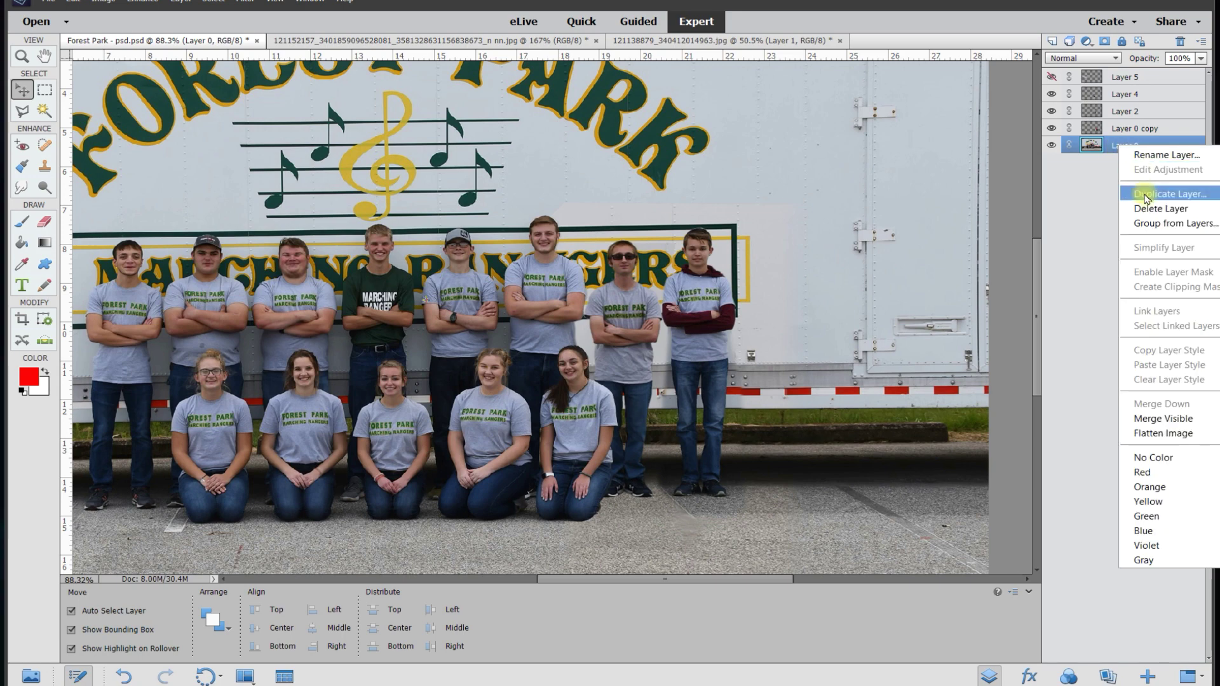
{"action": "left_click", "coordinate": [1054, 43]}
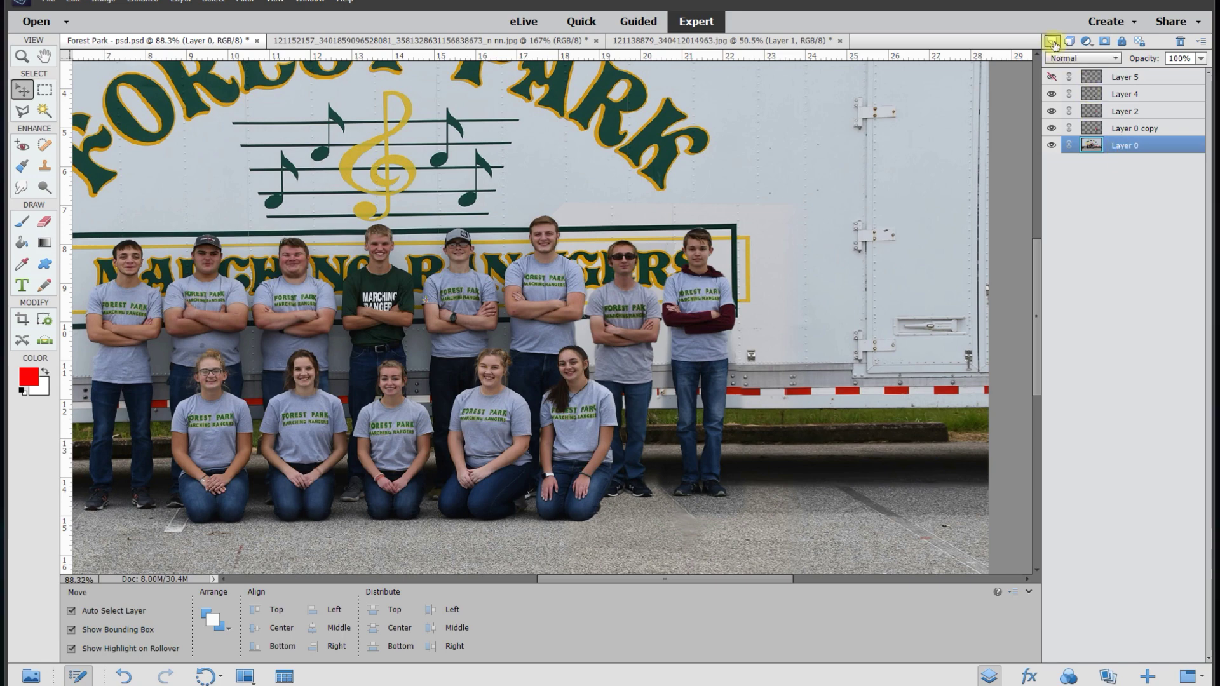
{"action": "left_click", "coordinate": [1051, 42]}
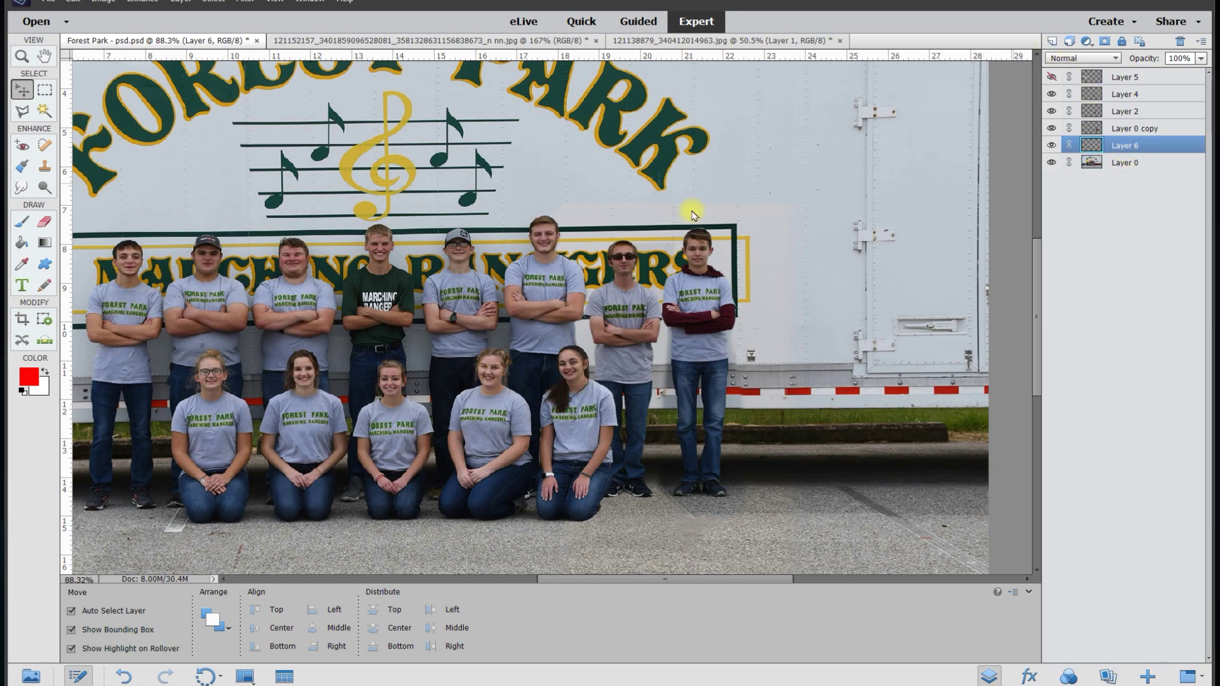
Step: Paint a black shadow around the man in sunglasses on the new layer with a soft round brush at 150 px
{"action": "left_click", "coordinate": [25, 390]}
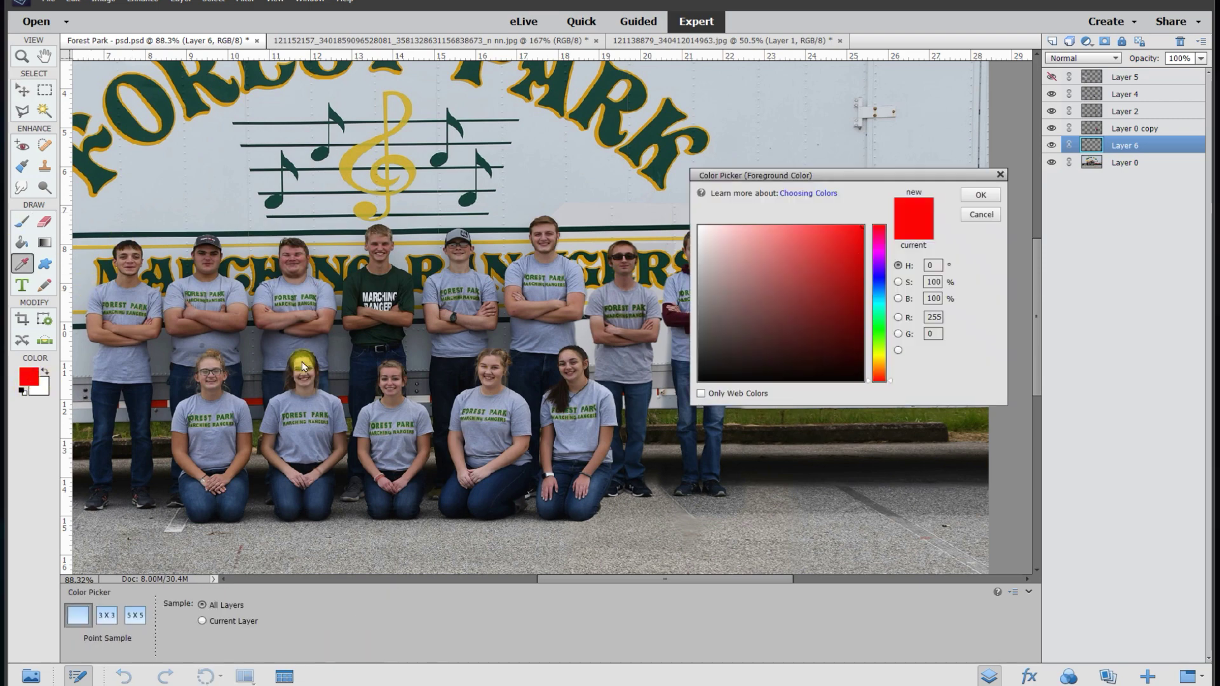
{"action": "left_click_drag", "start_coordinate": [747, 342], "coordinate": [662, 370]}
{"action": "left_click", "coordinate": [965, 198]}
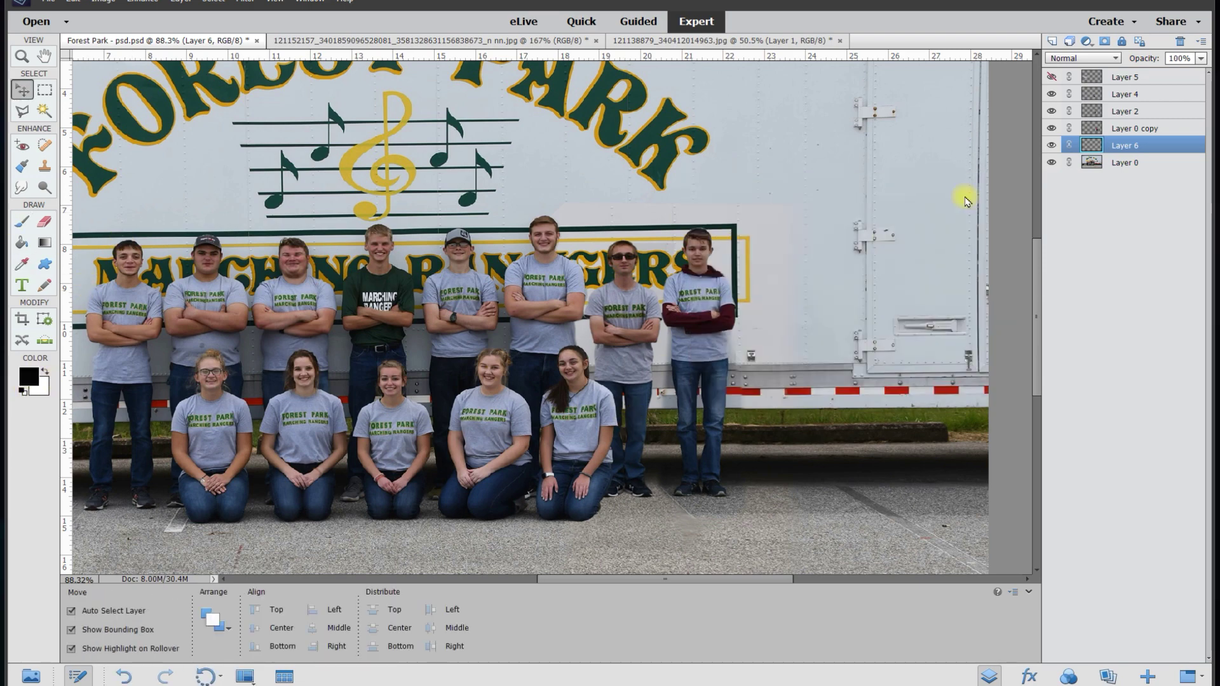
{"action": "left_click", "coordinate": [22, 222]}
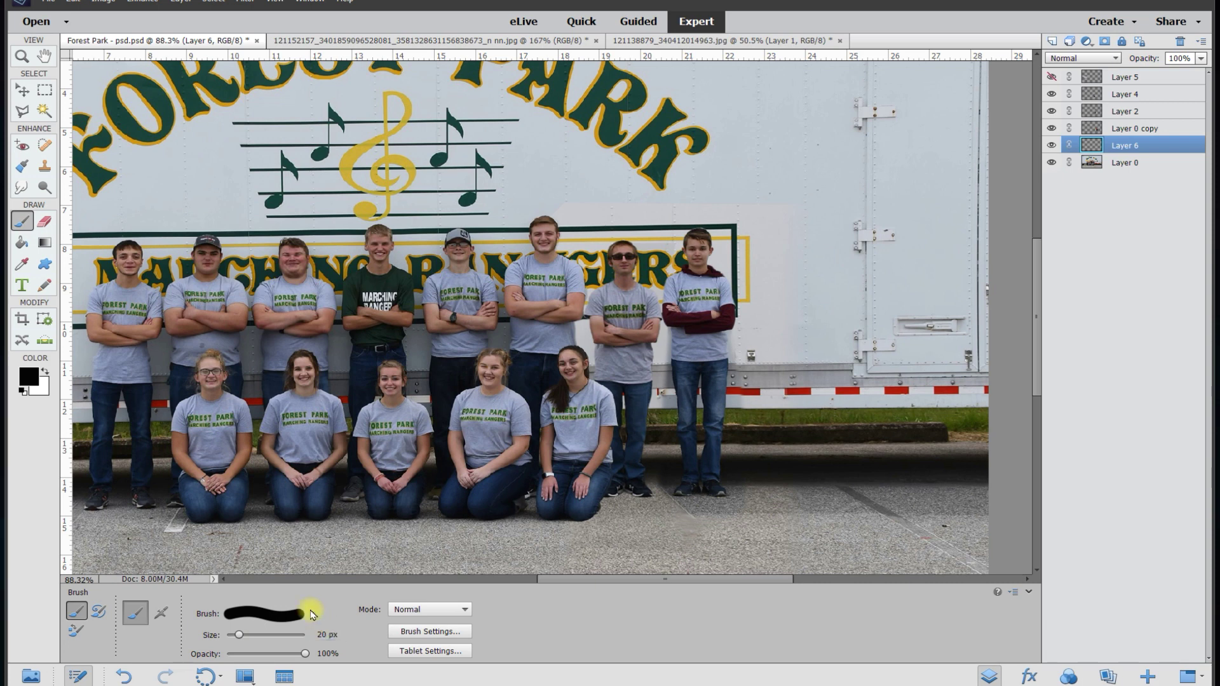
{"action": "left_click", "coordinate": [309, 613]}
{"action": "left_click", "coordinate": [316, 588]}
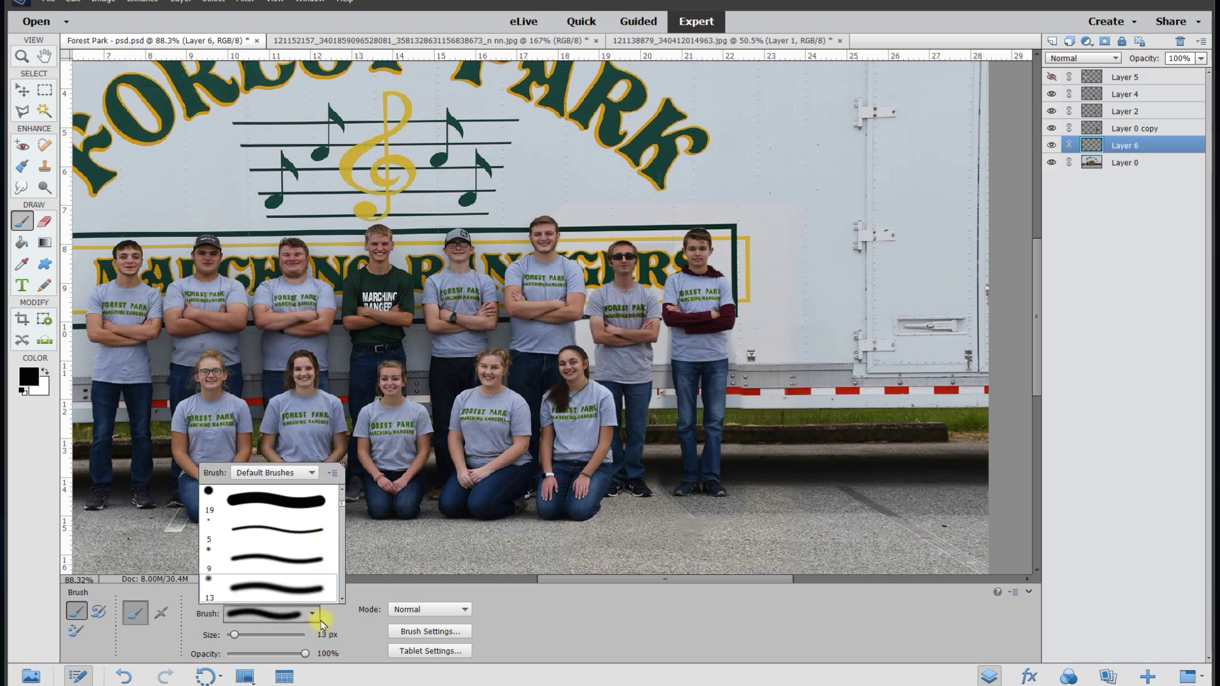
{"action": "left_click", "coordinate": [325, 635]}
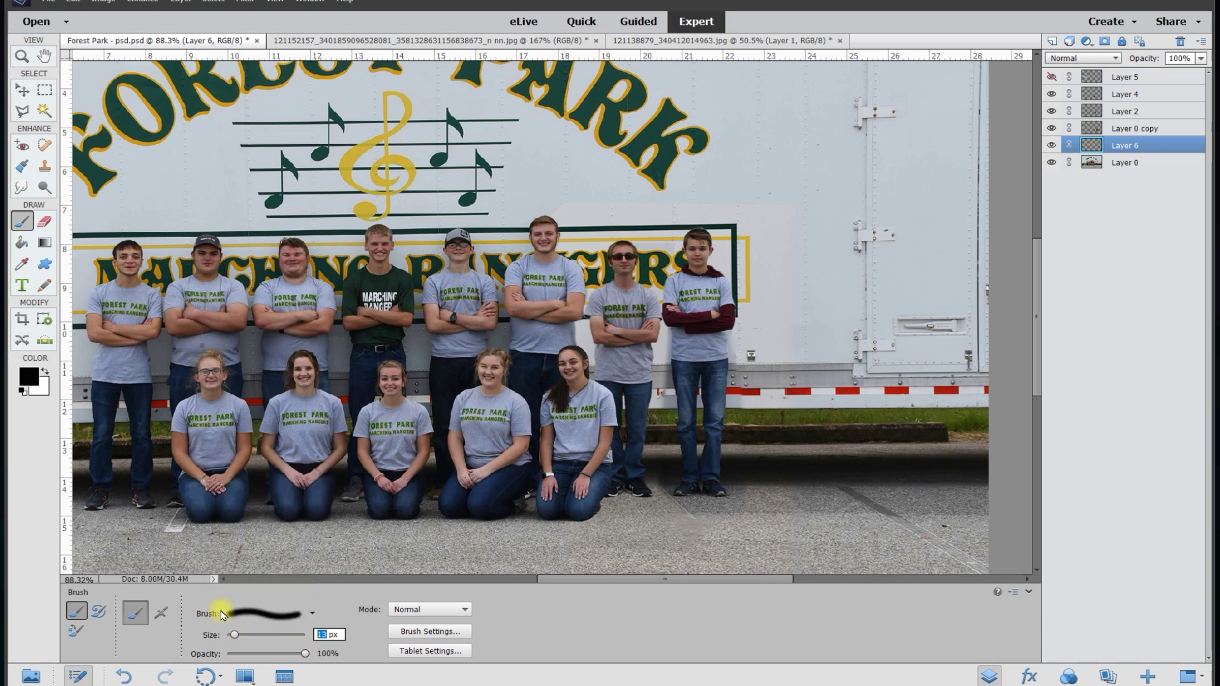
{"action": "type", "text": "150"}
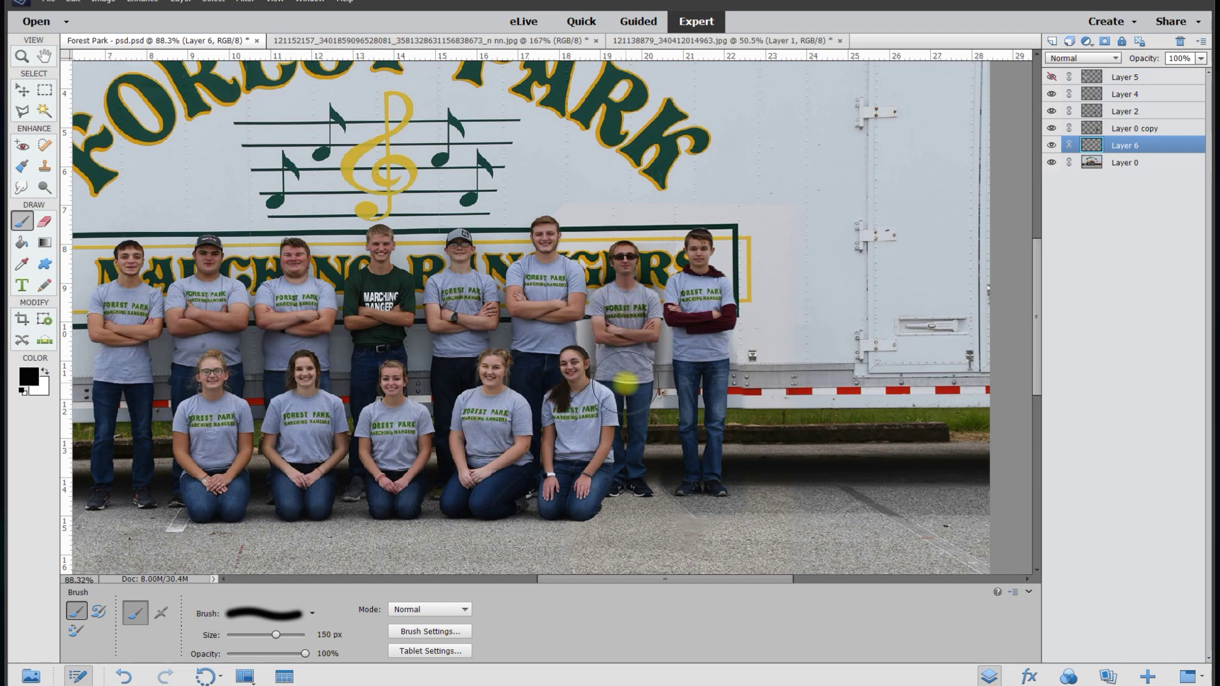
{"action": "mouse_move", "coordinate": [628, 440]}
{"action": "left_mouse_down"}
{"action": "mouse_move", "coordinate": [711, 469]}
{"action": "mouse_move", "coordinate": [642, 357]}
{"action": "mouse_move", "coordinate": [603, 362]}
{"action": "left_mouse_up"}
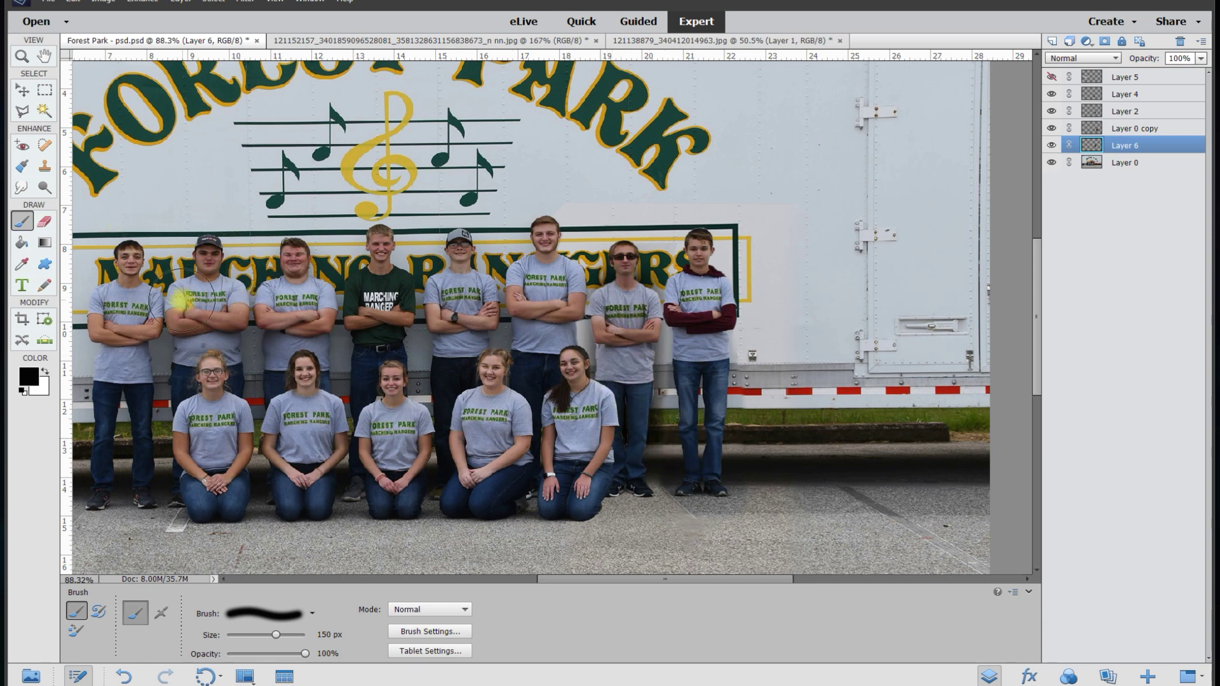
Step: Set the shadow layer's opacity to 85% and smudge the shadow beside the man in sunglasses with a 100 px brush
{"action": "left_click", "coordinate": [23, 189]}
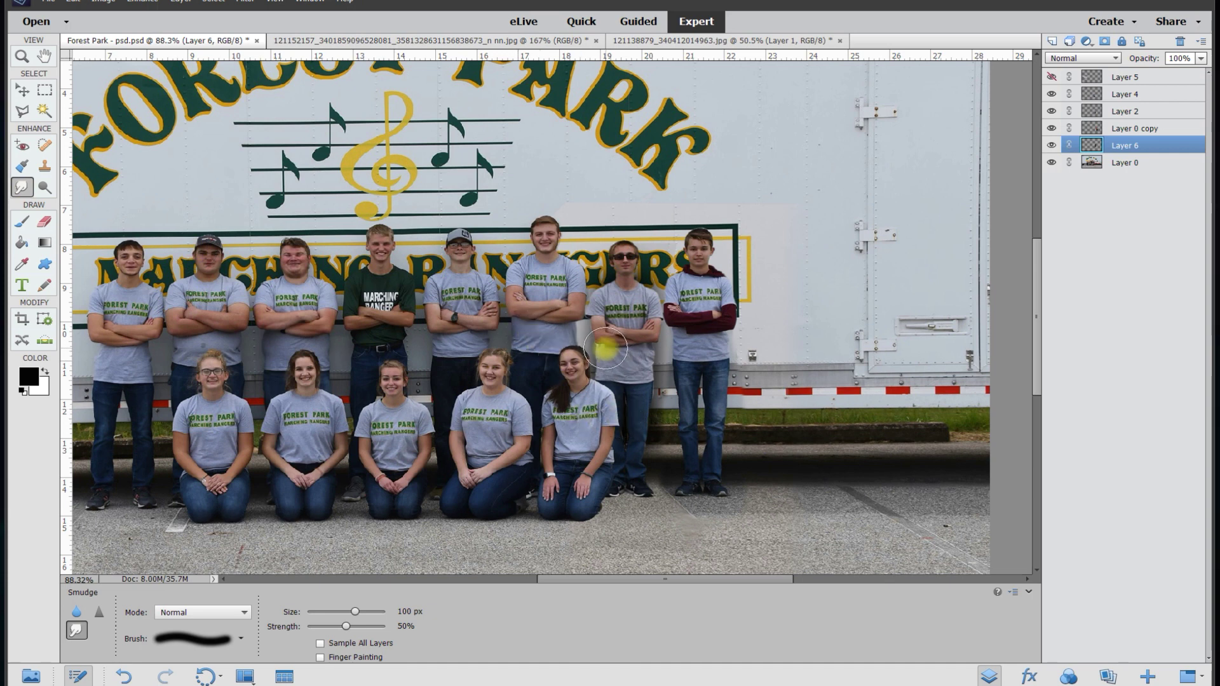
{"action": "key", "text": "8"}
{"action": "key", "text": "5"}
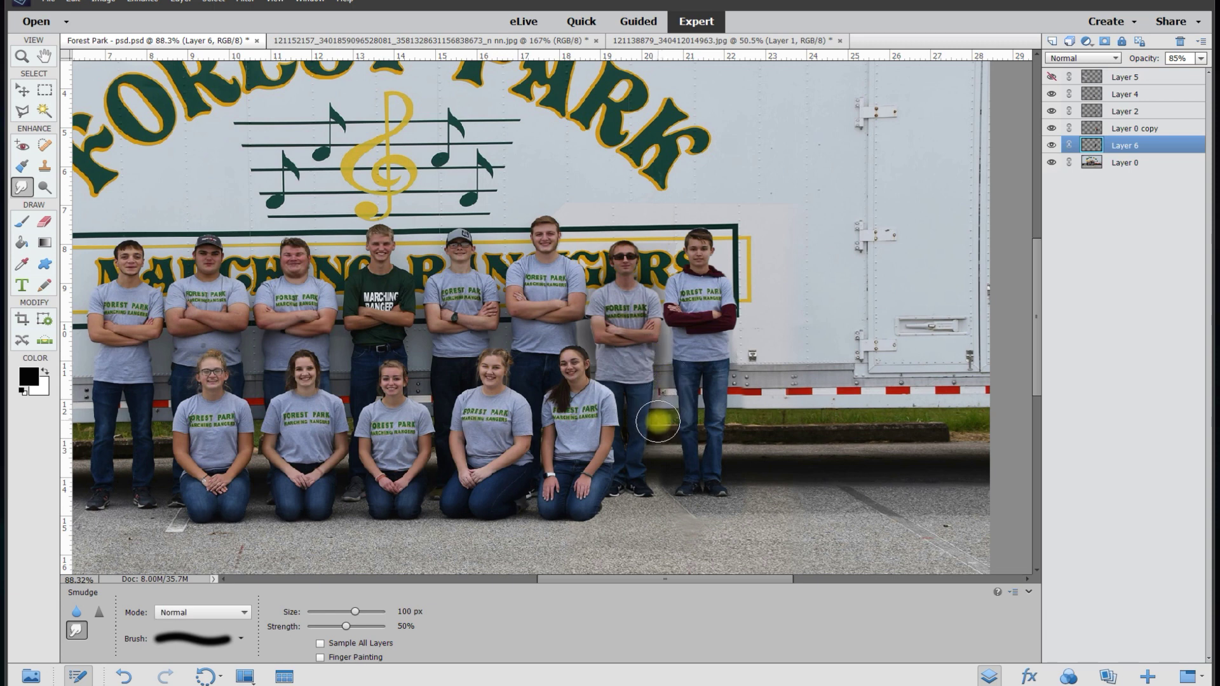
{"action": "mouse_move", "coordinate": [660, 420]}
{"action": "left_mouse_down"}
{"action": "mouse_move", "coordinate": [670, 481]}
{"action": "mouse_move", "coordinate": [664, 418]}
{"action": "mouse_move", "coordinate": [691, 496]}
{"action": "mouse_move", "coordinate": [659, 463]}
{"action": "mouse_move", "coordinate": [704, 481]}
{"action": "mouse_move", "coordinate": [689, 475]}
{"action": "mouse_move", "coordinate": [674, 411]}
{"action": "mouse_move", "coordinate": [686, 340]}
{"action": "left_mouse_up"}
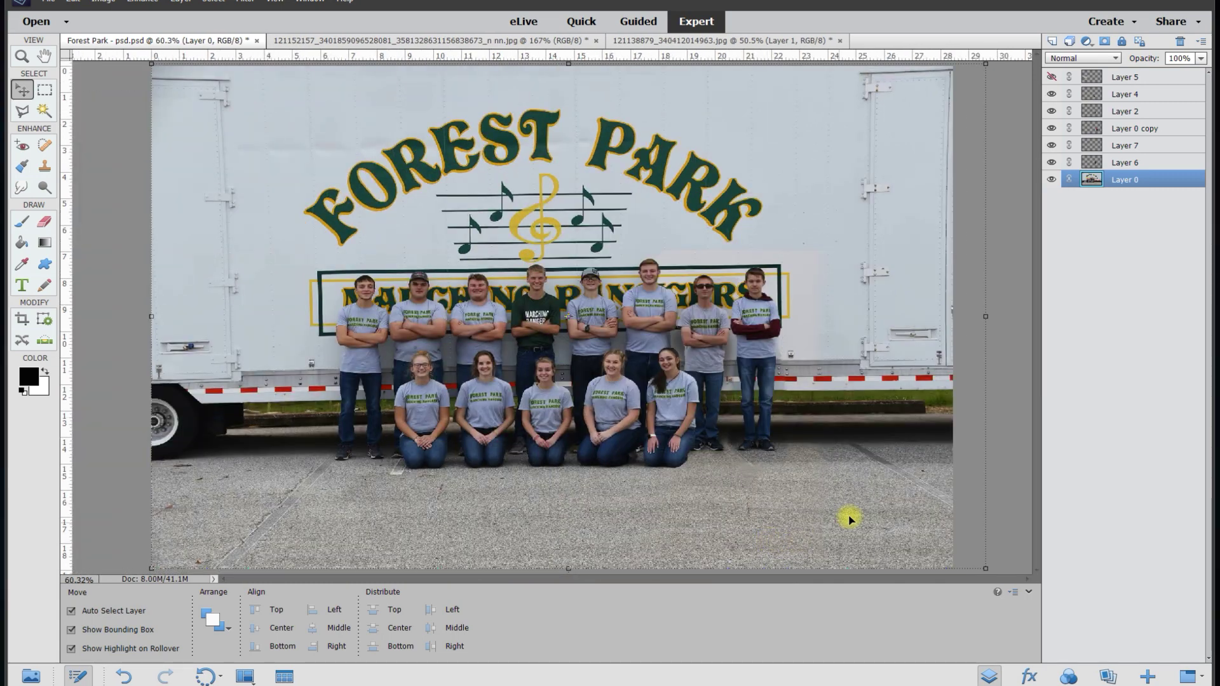
Step: Draw a freehand selection around clean pavement below the first standing man on Layer 0 and copy it to a new layer
{"action": "scroll", "coordinate": [879, 468], "scroll_direction": "up", "scroll_amount": 1}
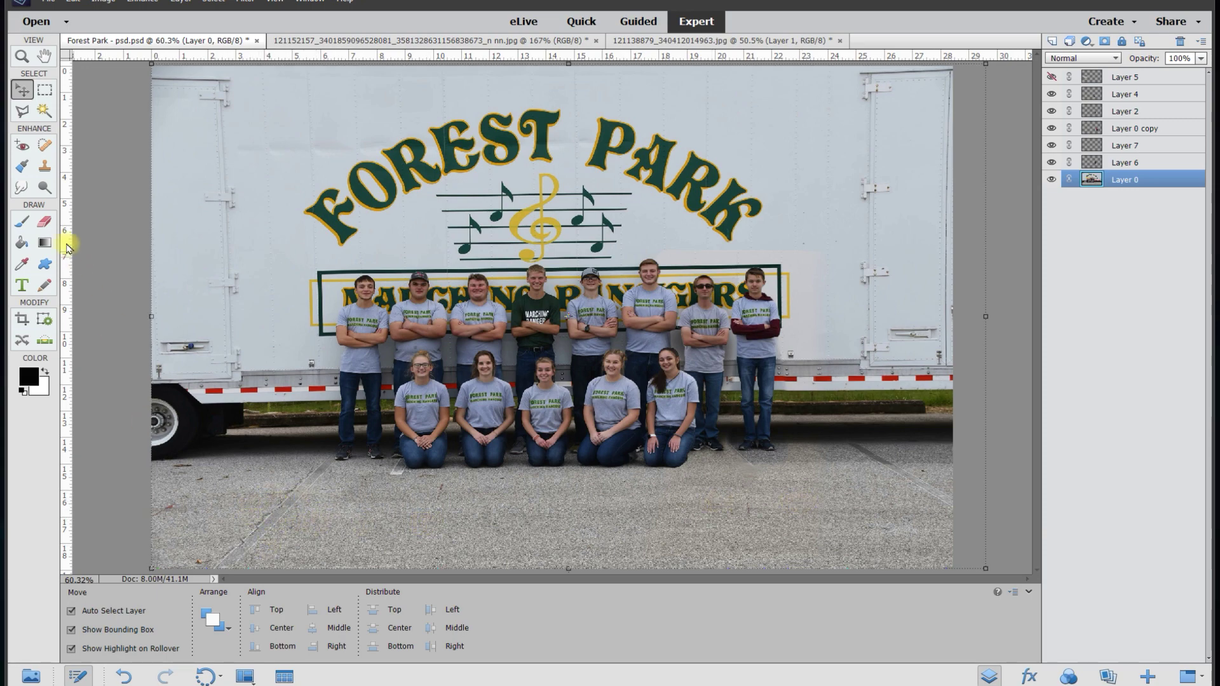
{"action": "left_click", "coordinate": [22, 115]}
{"action": "left_click", "coordinate": [76, 612]}
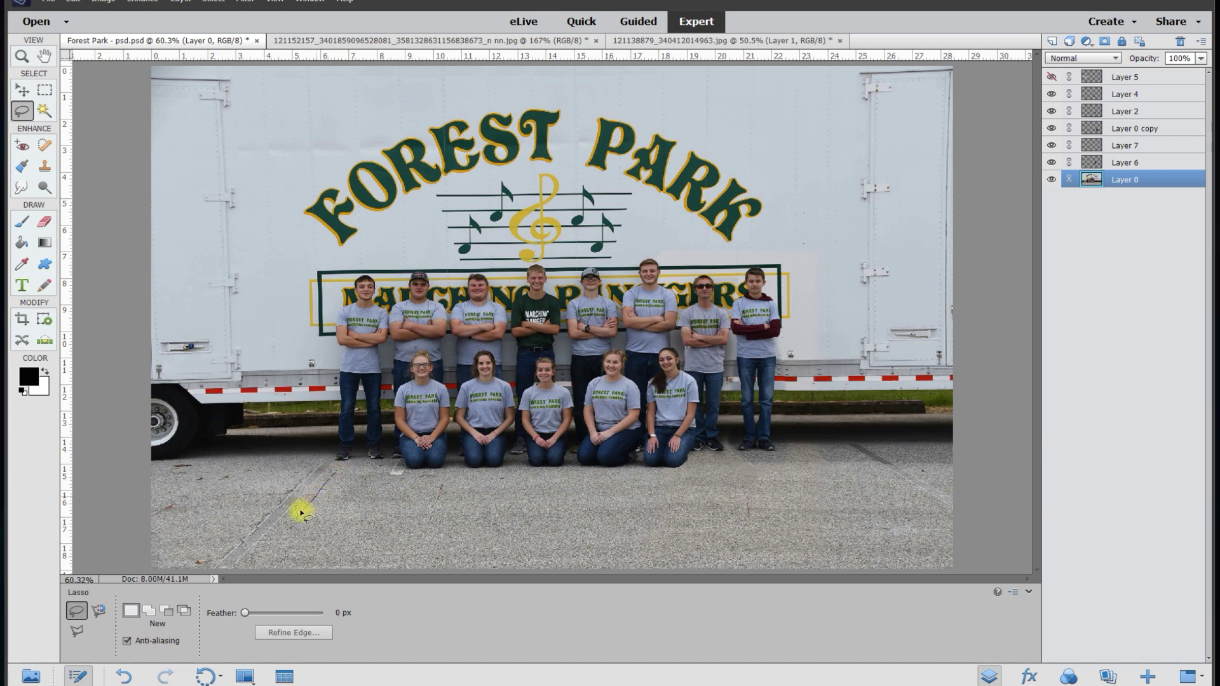
{"action": "left_click_drag", "start_coordinate": [254, 574], "coordinate": [349, 580]}
{"action": "mouse_move", "coordinate": [388, 530]}
{"action": "left_mouse_down"}
{"action": "mouse_move", "coordinate": [397, 486]}
{"action": "mouse_move", "coordinate": [349, 480]}
{"action": "left_mouse_up"}
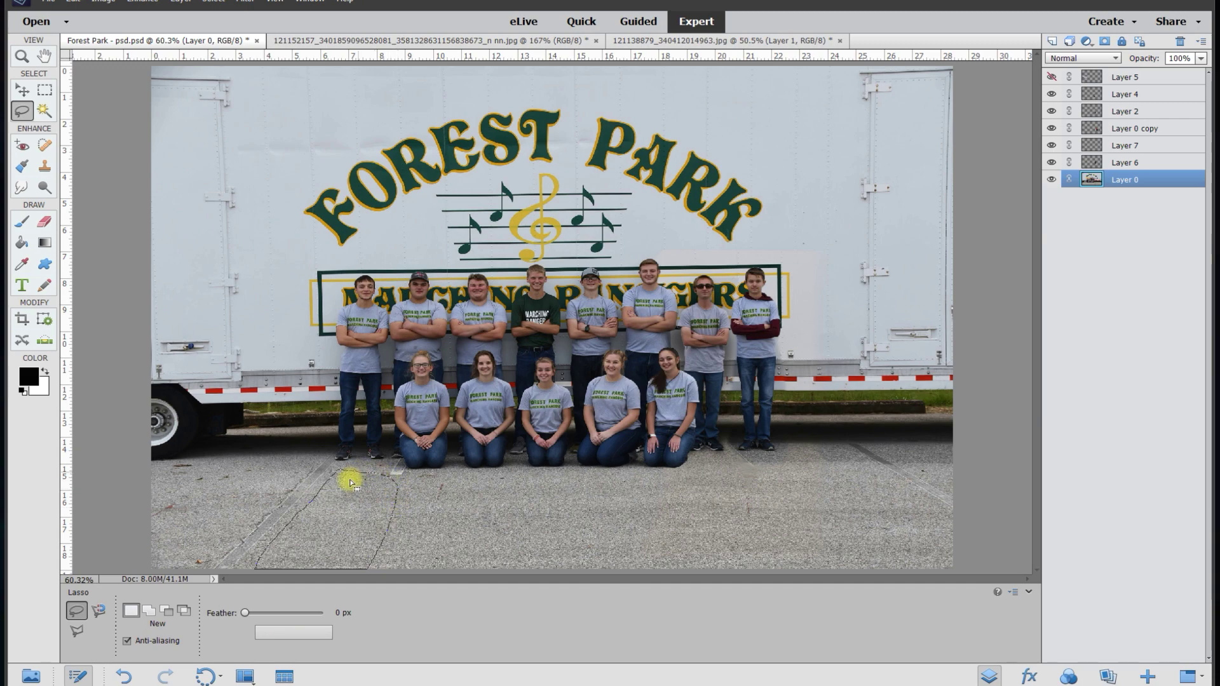
{"action": "right_click", "coordinate": [343, 535]}
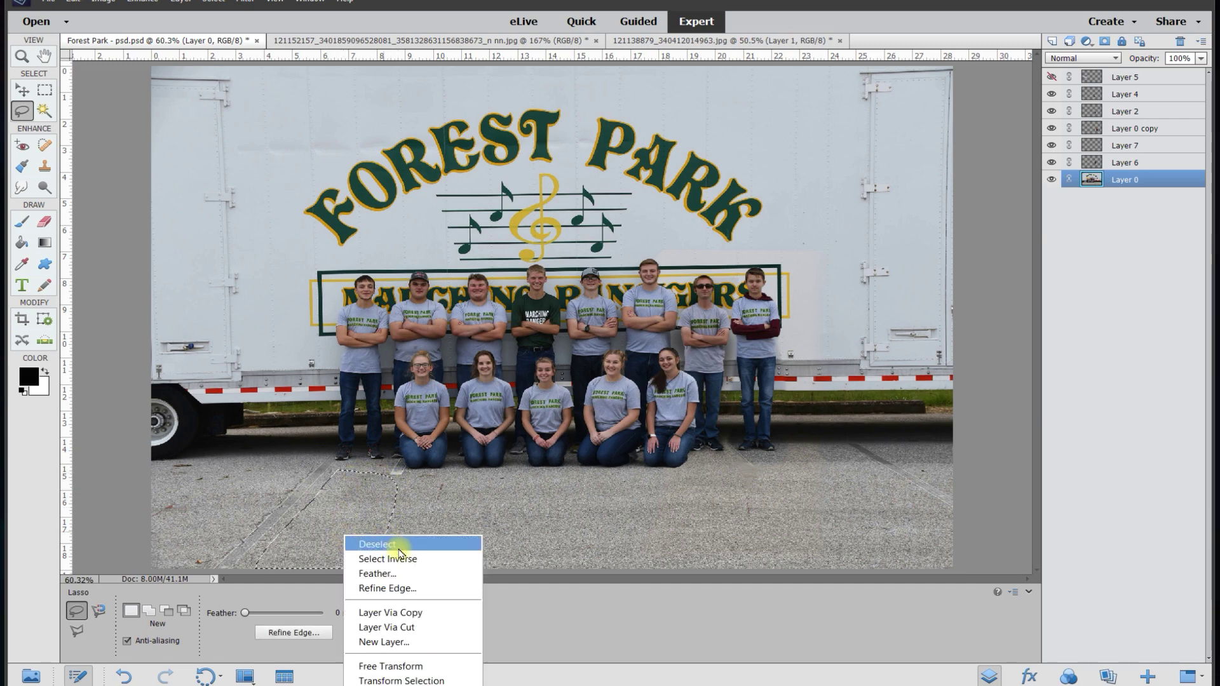
{"action": "left_click", "coordinate": [399, 613]}
Step: Move the copied pavement patch over the crack in the ground, enlarge it, rotate it 4.64 degrees and apply the transform
{"action": "left_click", "coordinate": [23, 92]}
{"action": "left_click_drag", "start_coordinate": [346, 517], "coordinate": [285, 517]}
{"action": "left_click_drag", "start_coordinate": [340, 471], "coordinate": [309, 485]}
{"action": "left_click", "coordinate": [323, 566]}
{"action": "scroll", "coordinate": [303, 554], "scroll_direction": "down", "scroll_amount": 1}
{"action": "scroll", "coordinate": [302, 555], "scroll_direction": "down", "scroll_amount": 1}
{"action": "left_click", "coordinate": [311, 537]}
{"action": "left_click_drag", "start_coordinate": [312, 540], "coordinate": [305, 536]}
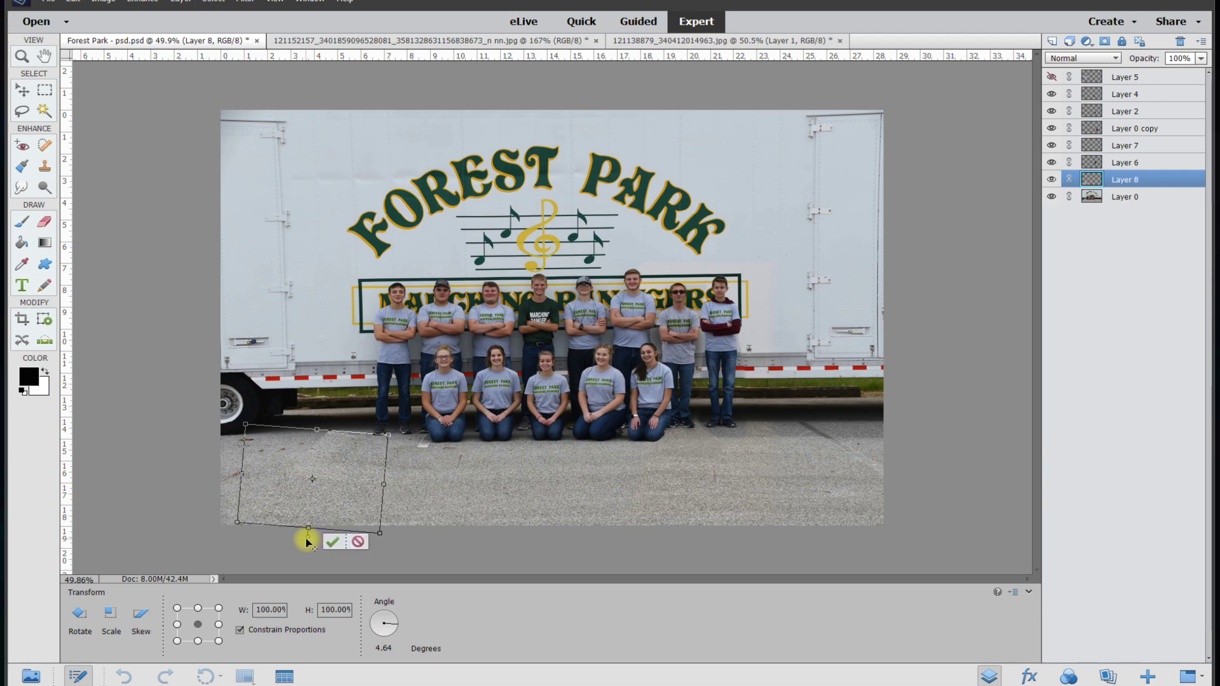
{"action": "left_click", "coordinate": [327, 541]}
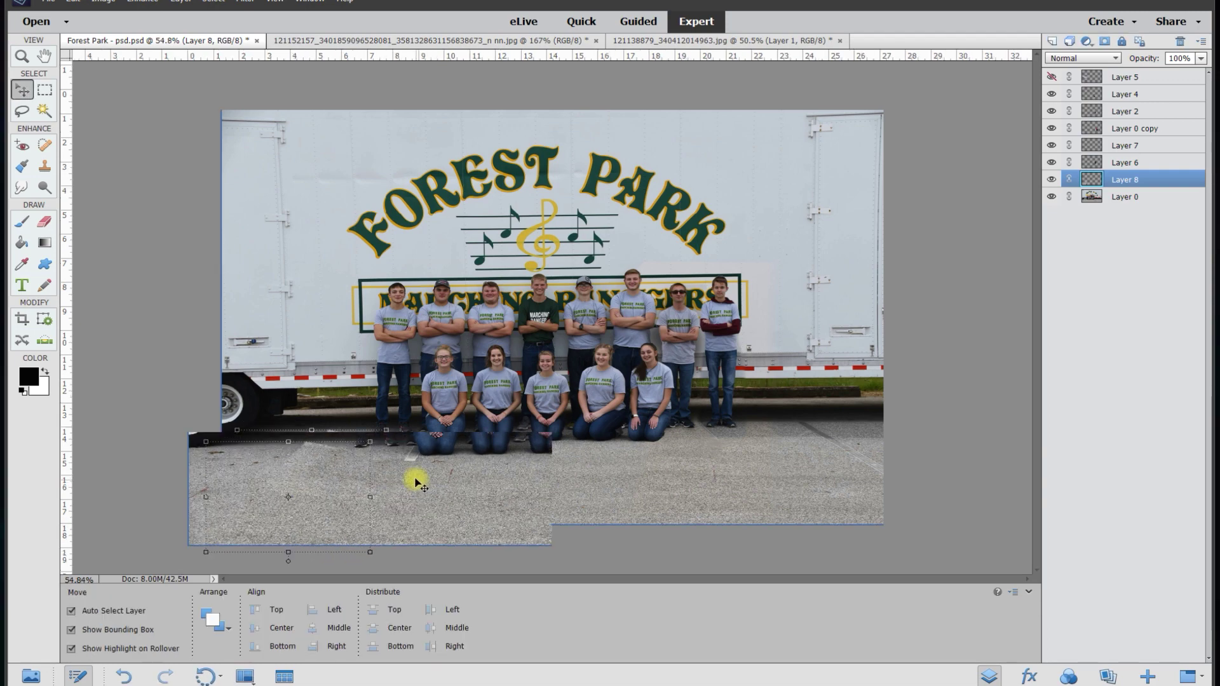
{"action": "scroll", "coordinate": [414, 482], "scroll_direction": "up", "scroll_amount": 3}
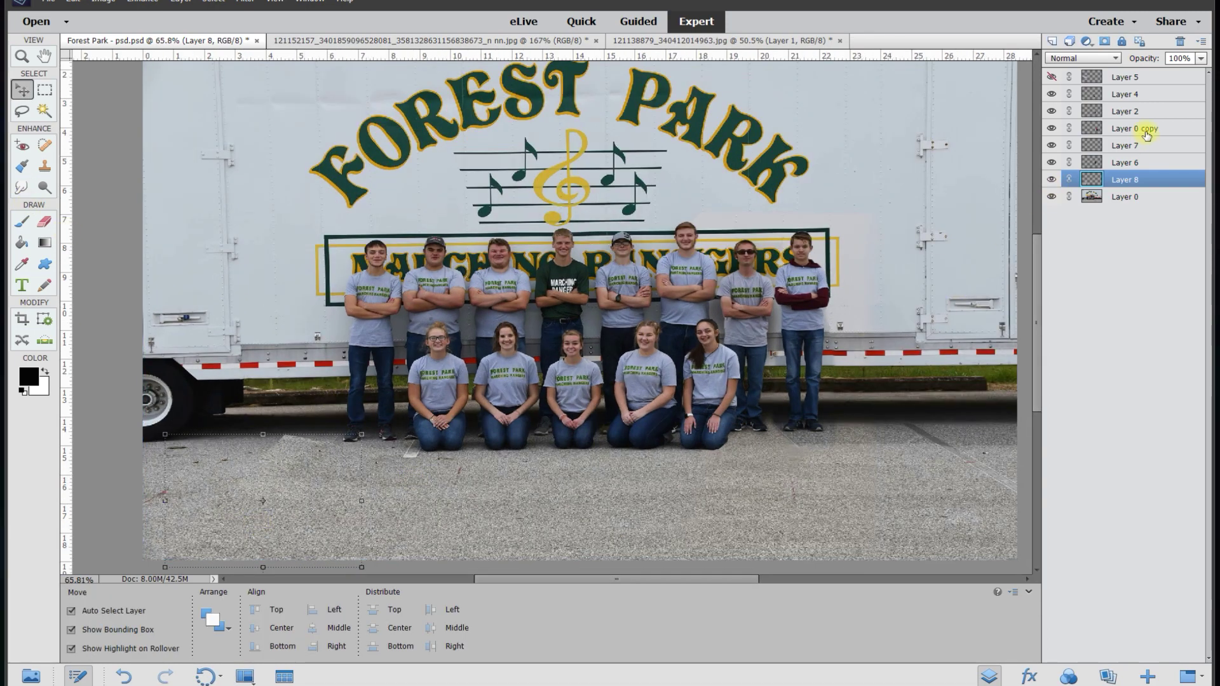
Step: Lower Layer 8's opacity to 52%, erase the pavement patch's hard edges with a 100 px brush, and restore its opacity to 100%
{"action": "left_click", "coordinate": [1201, 58]}
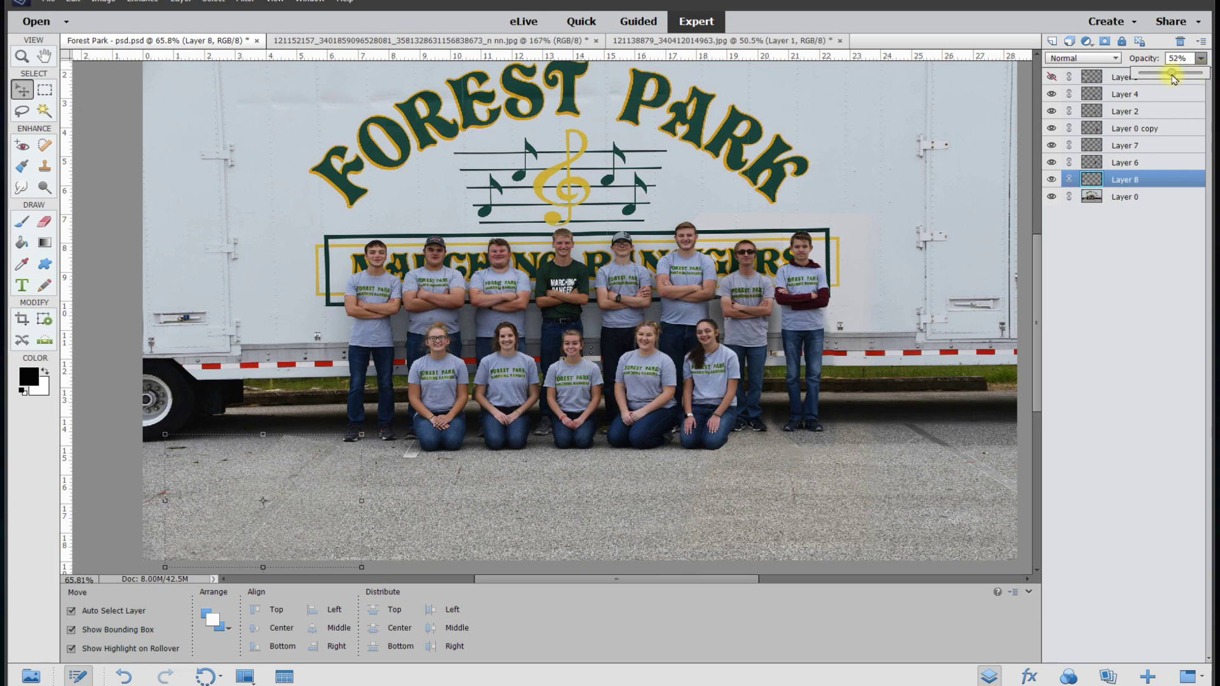
{"action": "left_click", "coordinate": [45, 221]}
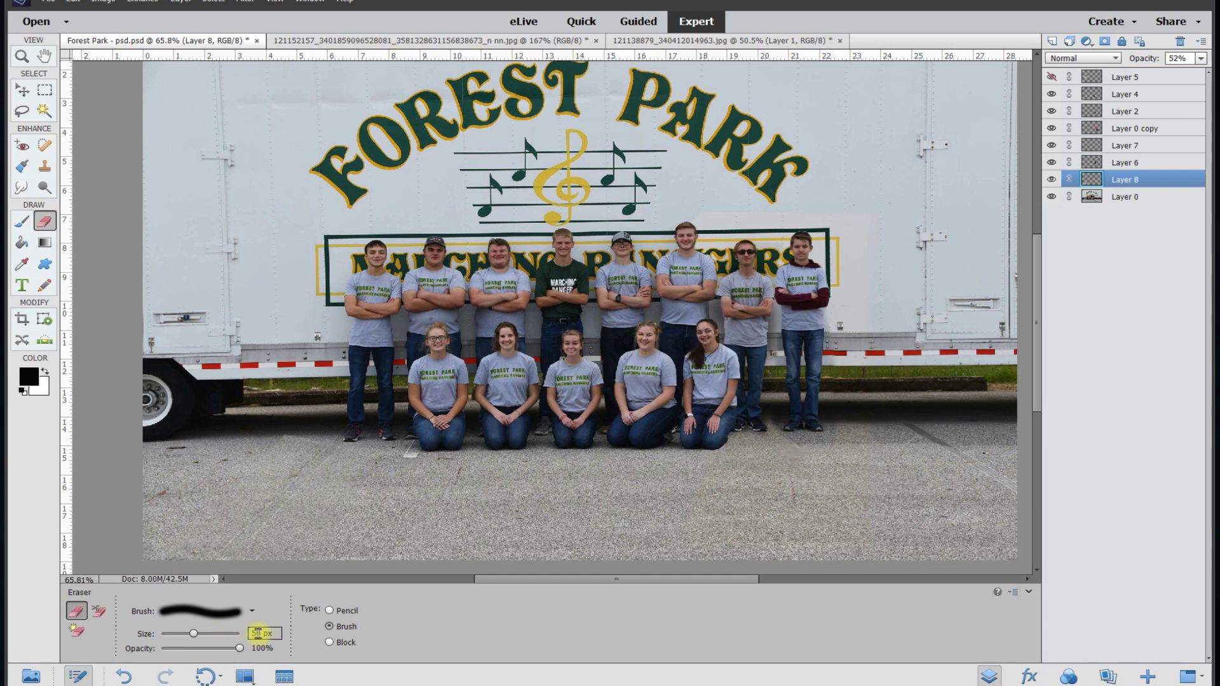
{"action": "type", "text": "100"}
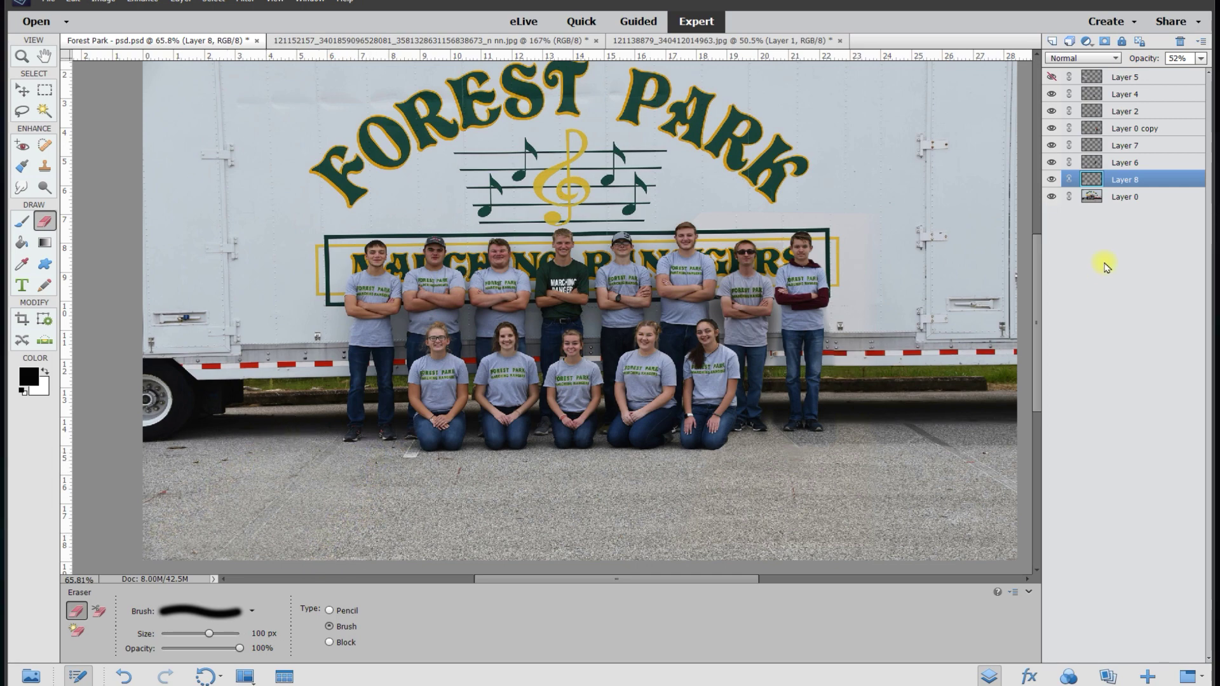
{"action": "left_click", "coordinate": [1201, 59]}
{"action": "left_click_drag", "start_coordinate": [1198, 76], "coordinate": [1207, 77]}
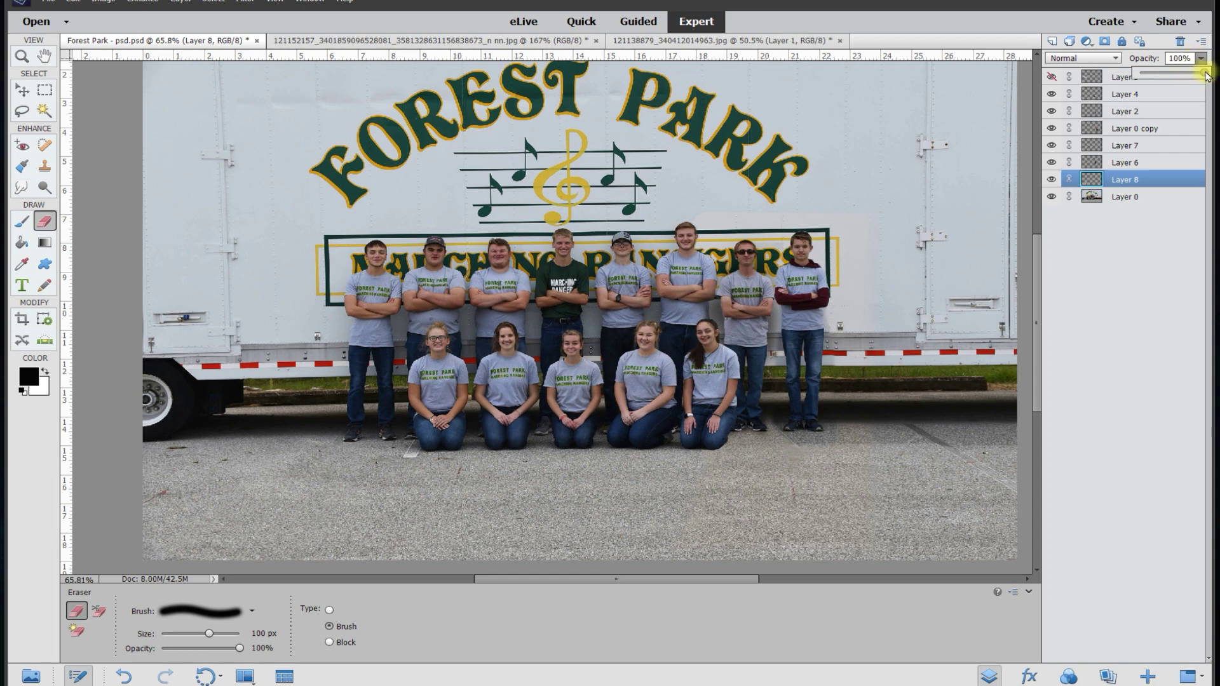
{"action": "left_click", "coordinate": [22, 188]}
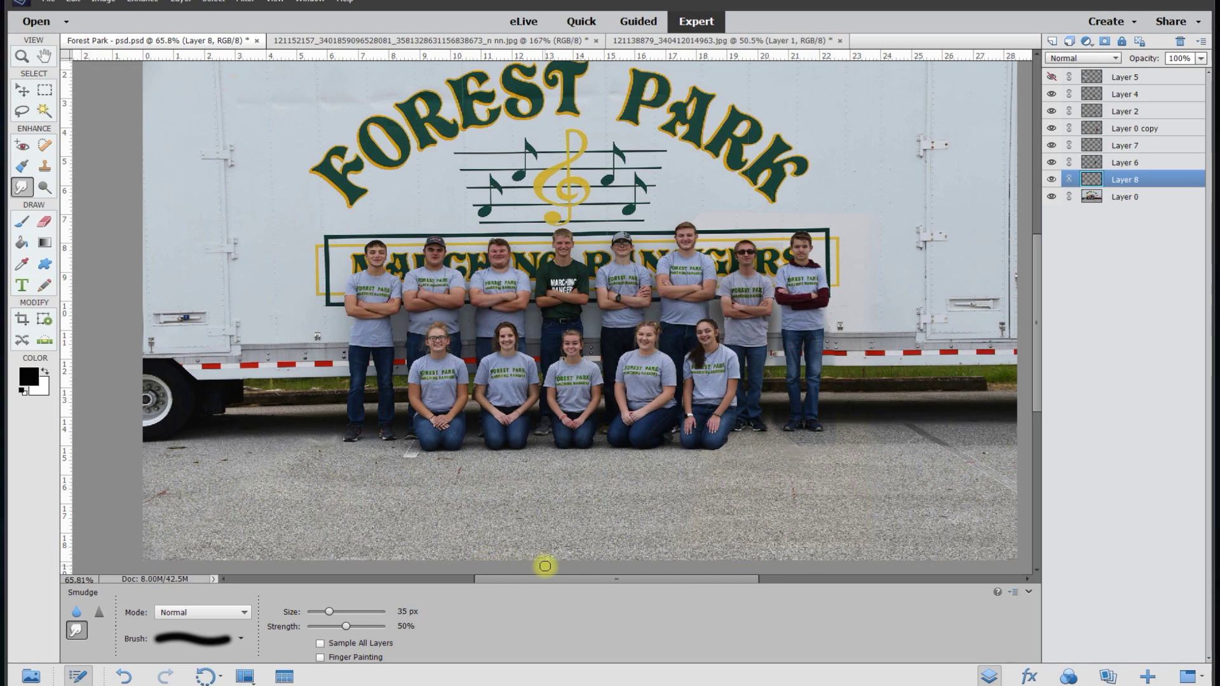
Step: Draw a freehand selection on Layer 0 around the pavement beside the diagonal crack near the photo's right edge and copy it to a new layer
{"action": "left_click_drag", "start_coordinate": [589, 581], "coordinate": [687, 576]}
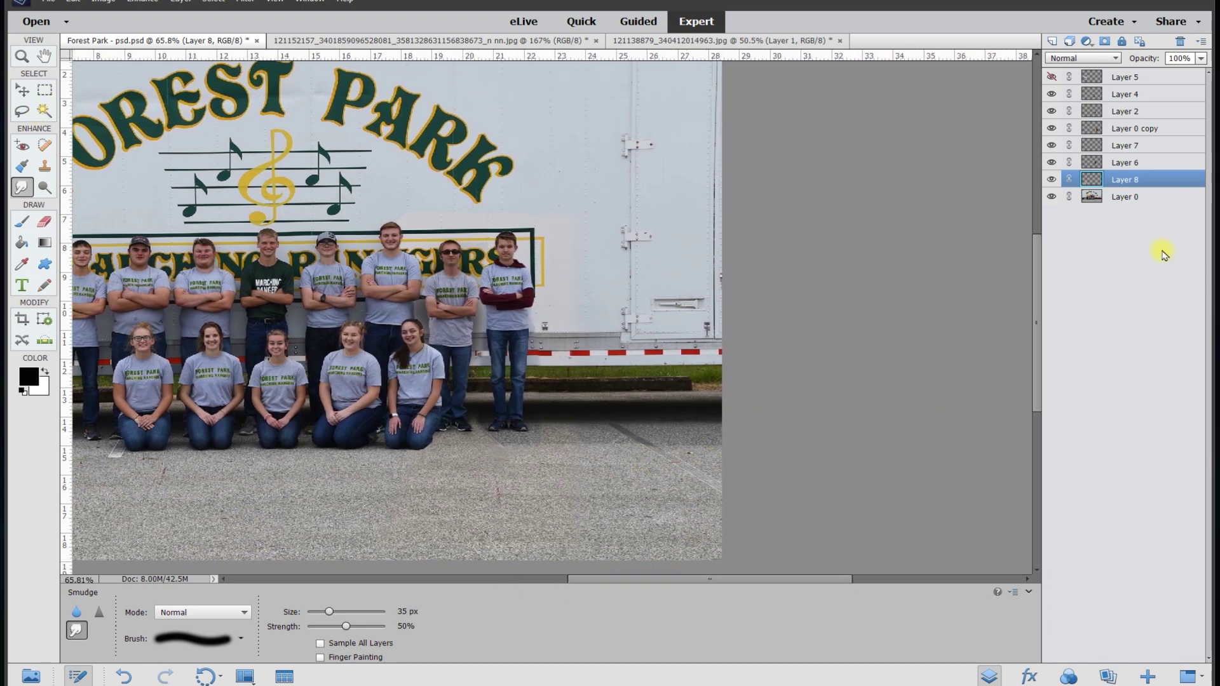
{"action": "left_click", "coordinate": [1134, 199]}
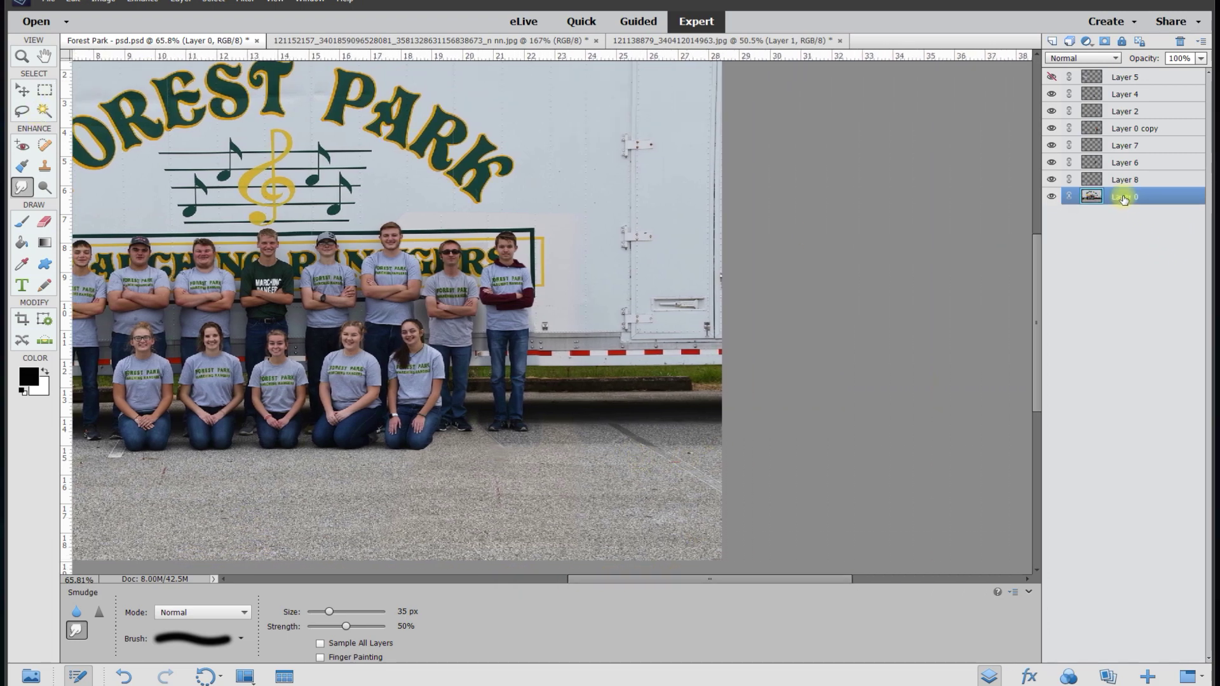
{"action": "left_click", "coordinate": [22, 110]}
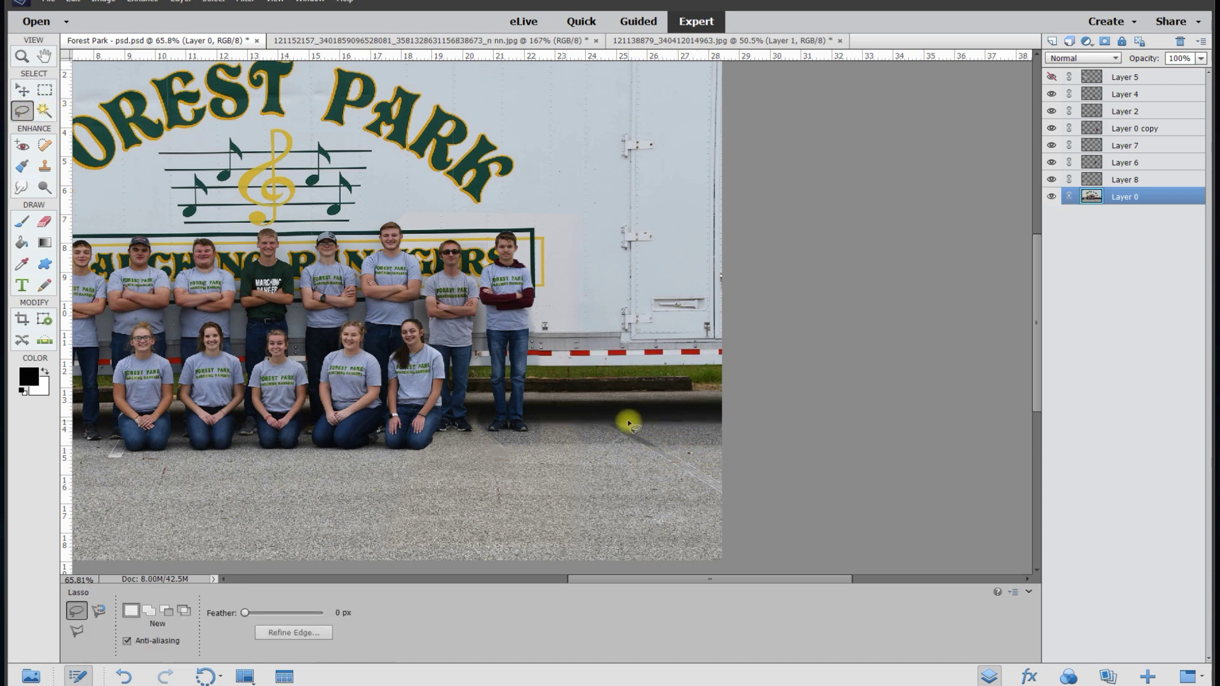
{"action": "left_click_drag", "start_coordinate": [631, 431], "coordinate": [660, 449]}
{"action": "mouse_move", "coordinate": [735, 495]}
{"action": "left_mouse_down"}
{"action": "mouse_move", "coordinate": [740, 430]}
{"action": "mouse_move", "coordinate": [669, 403]}
{"action": "mouse_move", "coordinate": [610, 407]}
{"action": "left_mouse_up"}
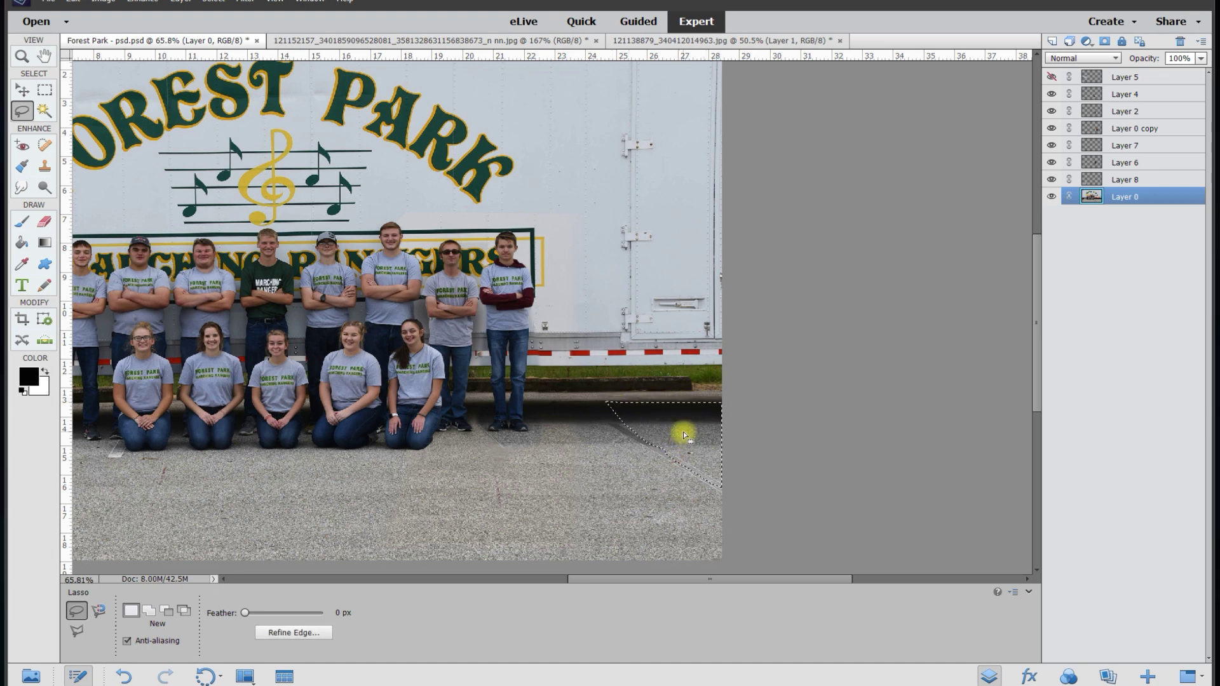
{"action": "right_click", "coordinate": [681, 427]}
{"action": "left_click", "coordinate": [730, 509]}
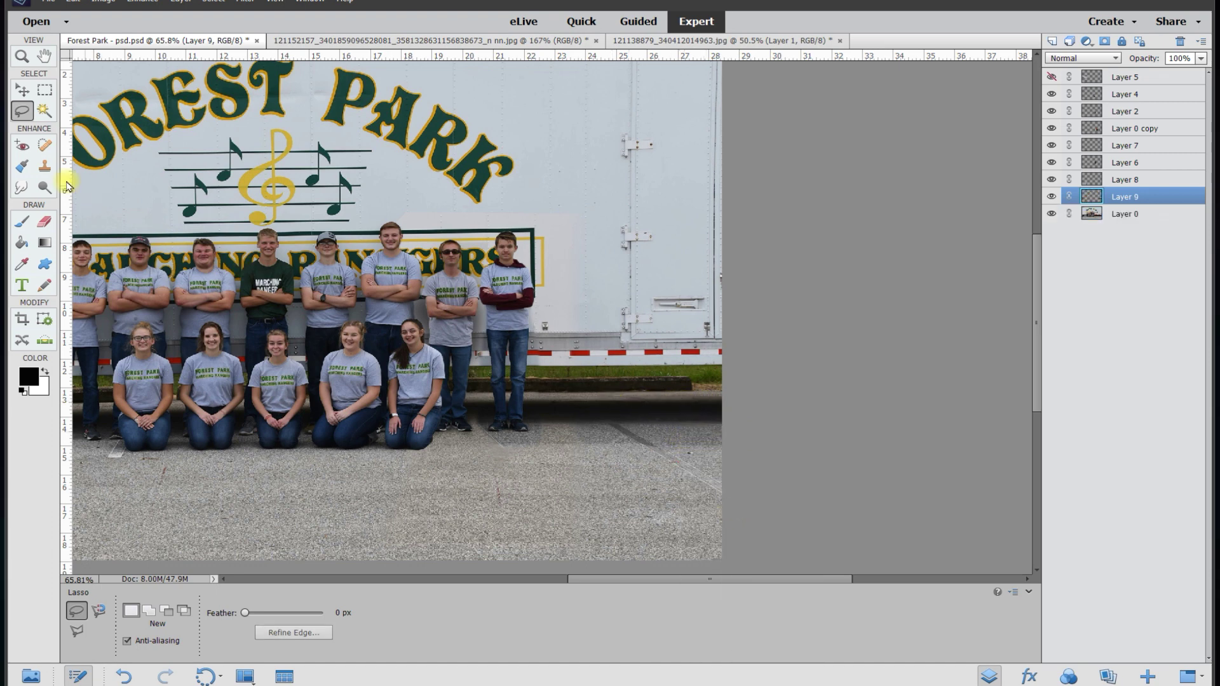
Step: Enlarge the copied pavement piece to about 143.94%, apply the transform and nudge it over the diagonal crack by the trailer's shadow
{"action": "left_click", "coordinate": [21, 91]}
{"action": "left_click_drag", "start_coordinate": [604, 490], "coordinate": [553, 527]}
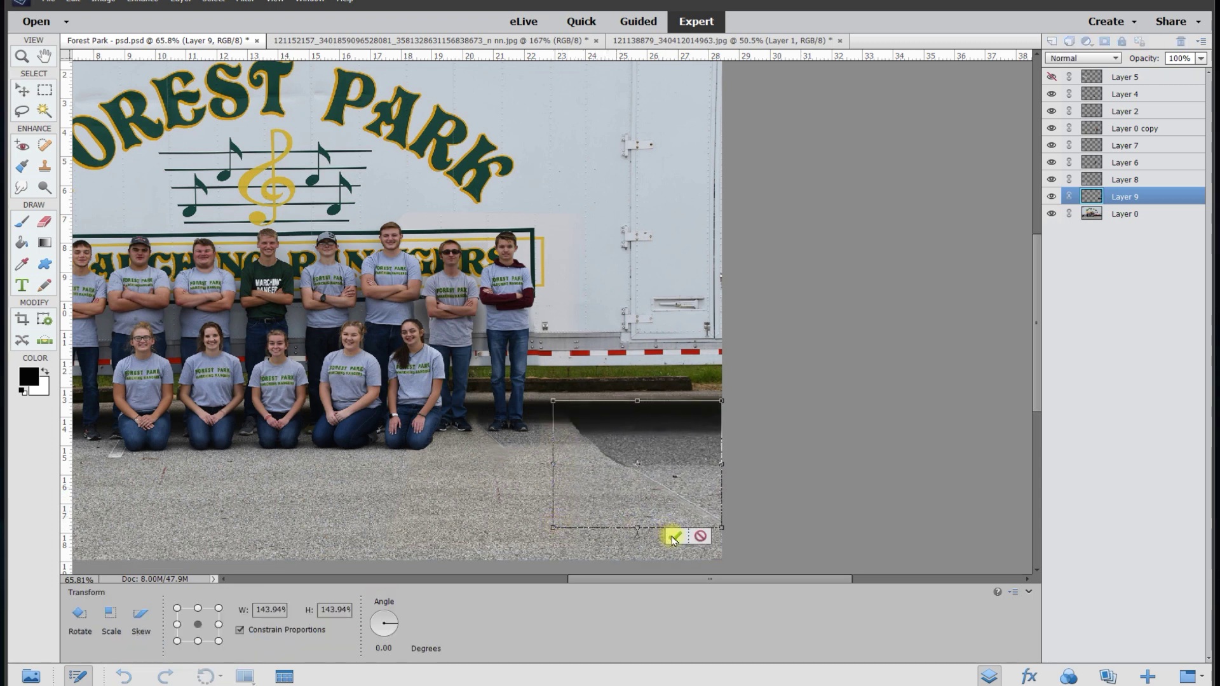
{"action": "left_click", "coordinate": [673, 537]}
{"action": "left_click_drag", "start_coordinate": [689, 443], "coordinate": [693, 445]}
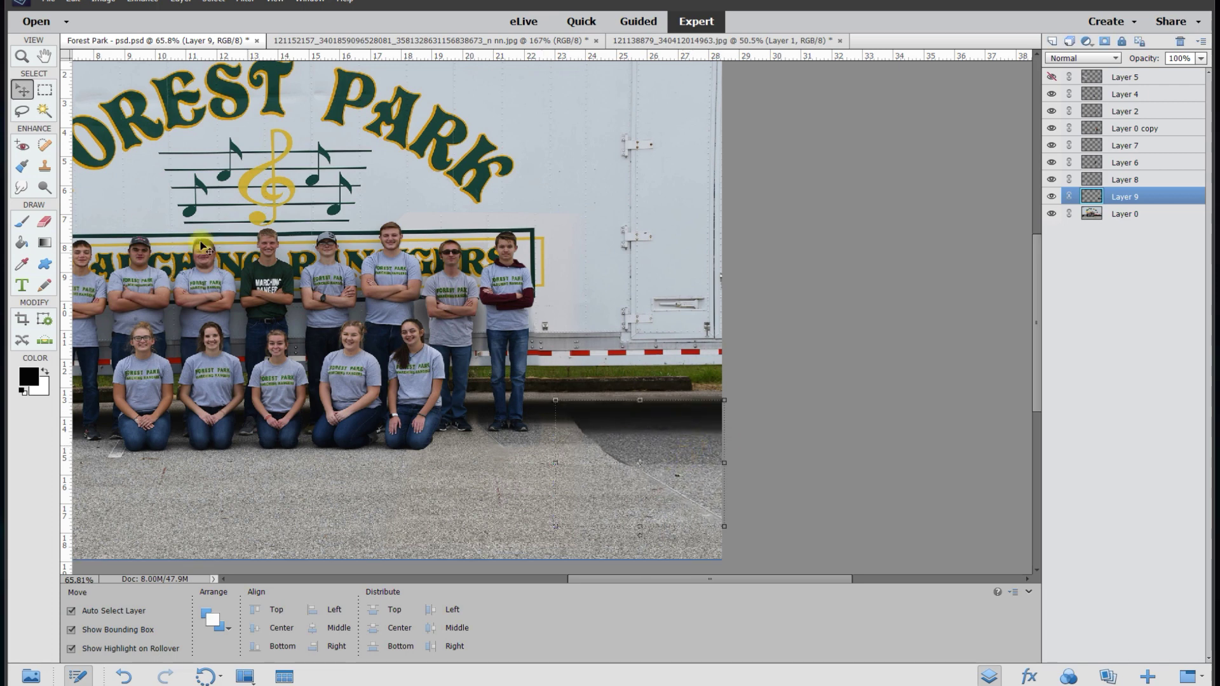
Step: Erase the hard edges of the Layer 9 pavement patch with a 100 px brush and compare the area with the patch hidden and shown
{"action": "left_click", "coordinate": [44, 222]}
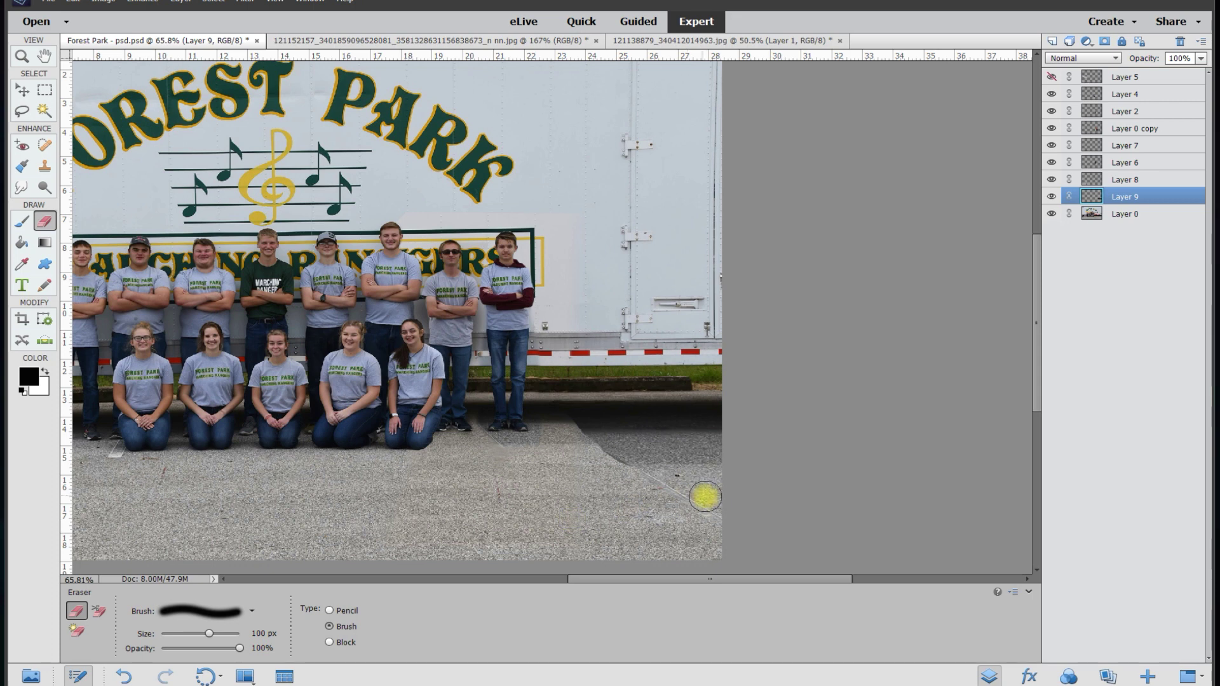
{"action": "left_click_drag", "start_coordinate": [701, 518], "coordinate": [561, 418]}
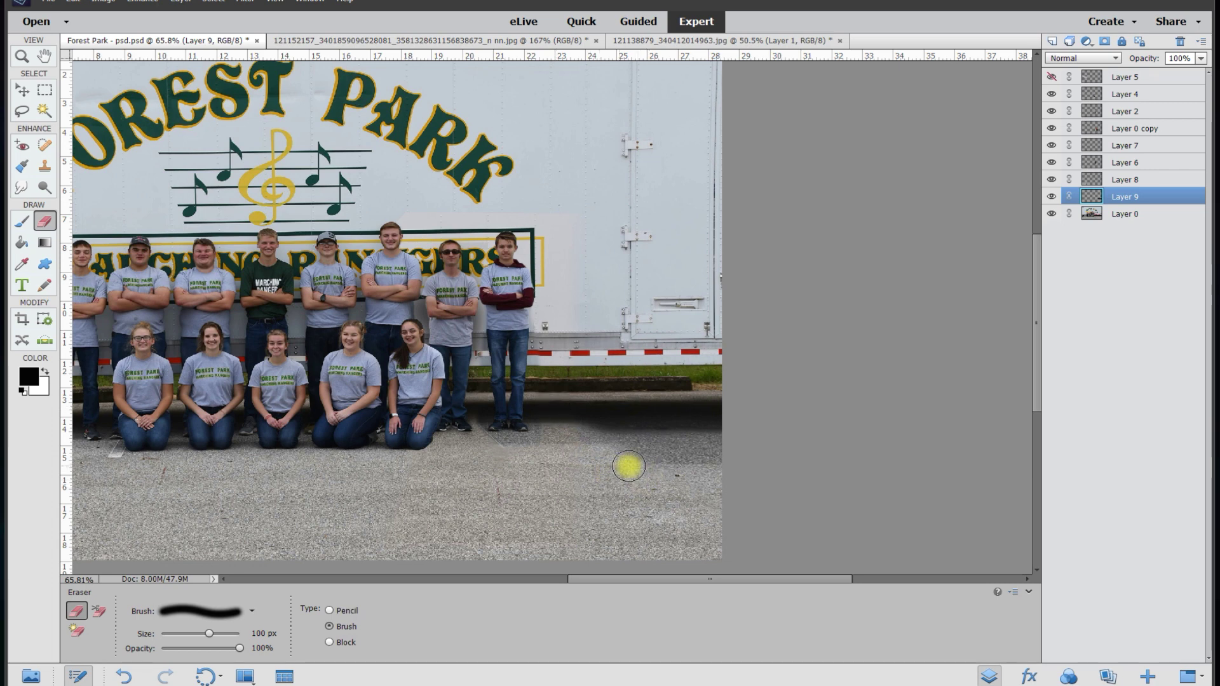
{"action": "left_click", "coordinate": [1053, 198]}
{"action": "left_click", "coordinate": [1052, 198]}
{"action": "left_click", "coordinate": [1053, 198]}
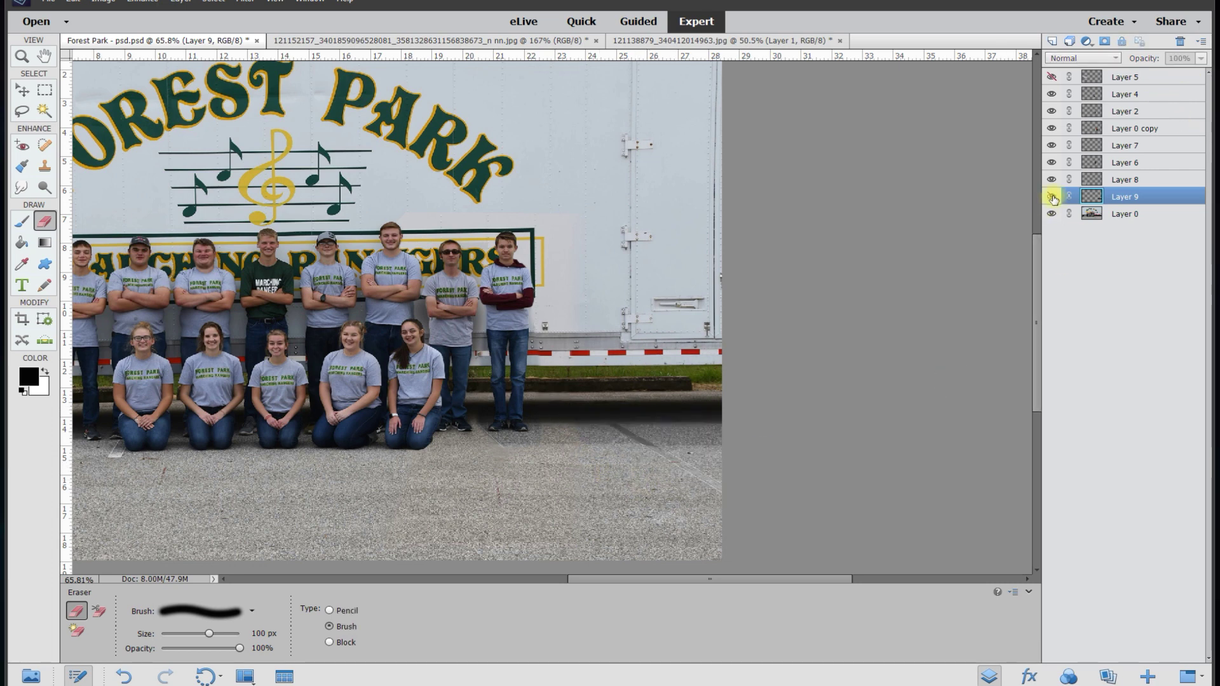
{"action": "left_click", "coordinate": [1052, 198]}
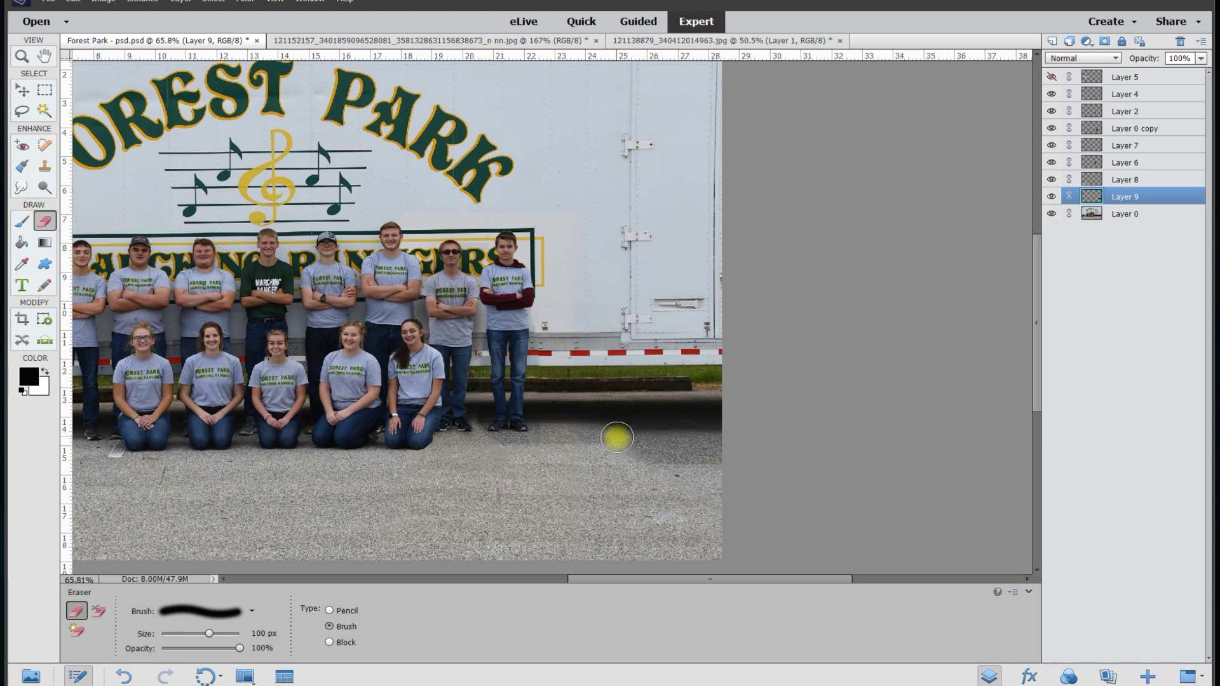
Step: Smudge the edges of the Layer 9 pavement patch with a 75 px brush to blend it into the shadow
{"action": "left_click", "coordinate": [21, 188]}
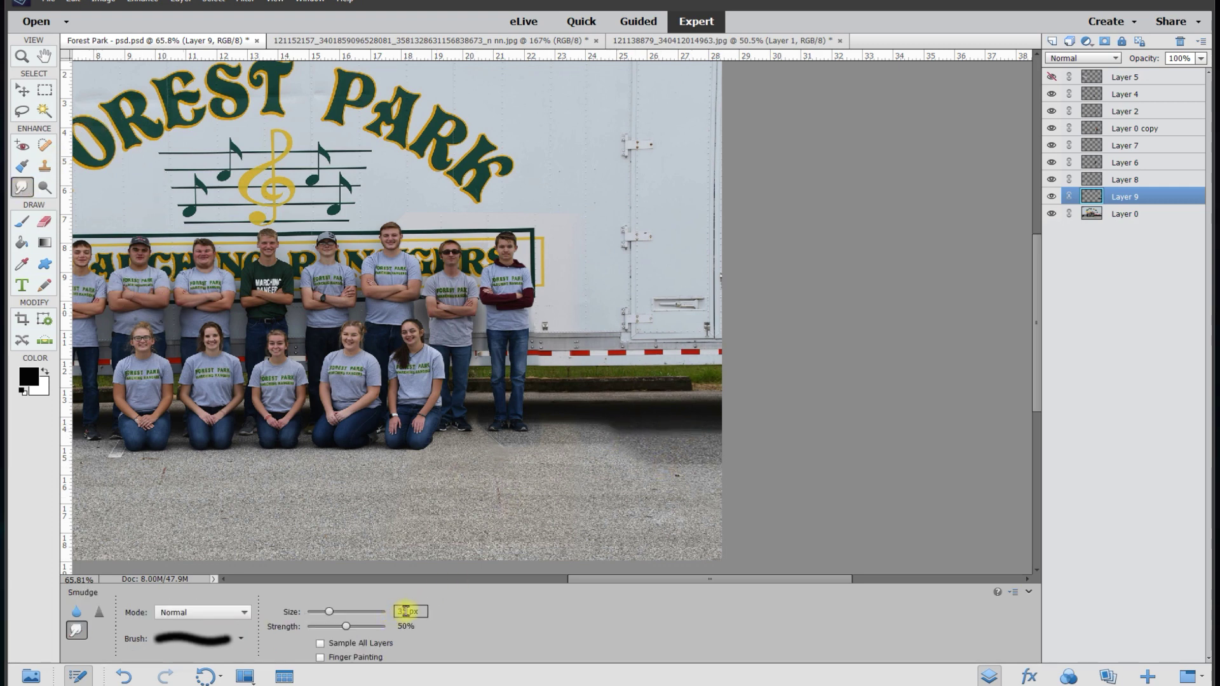
{"action": "type", "text": "75"}
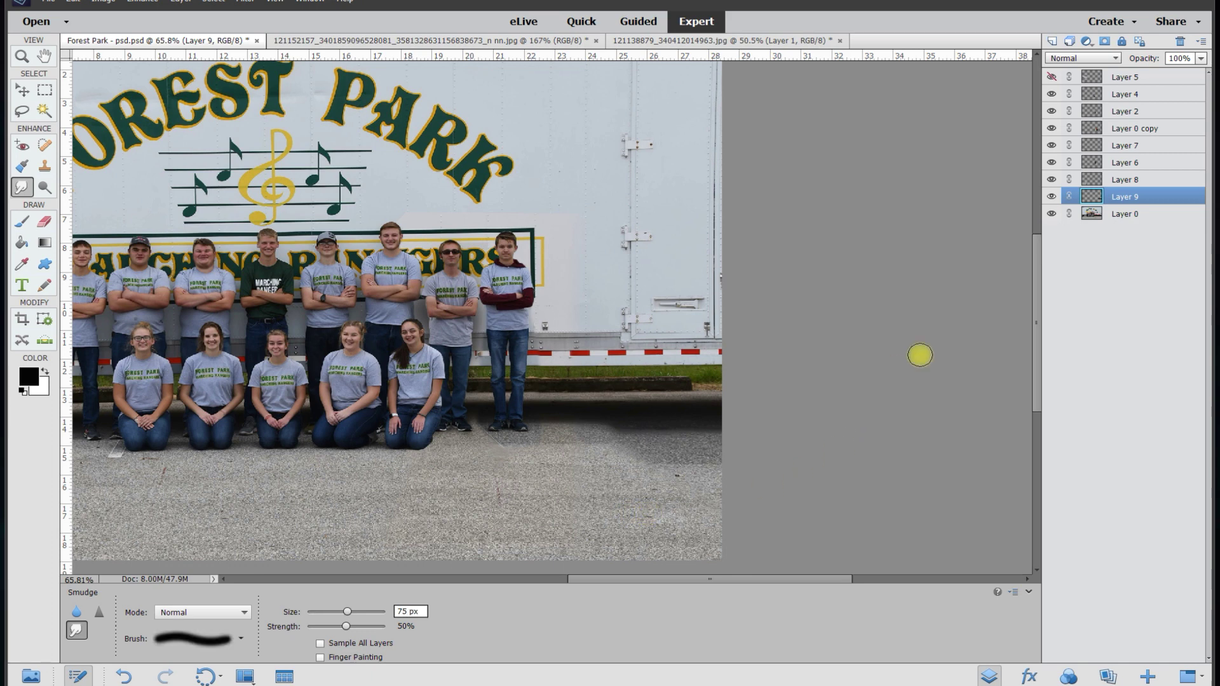
{"action": "key", "text": "Return"}
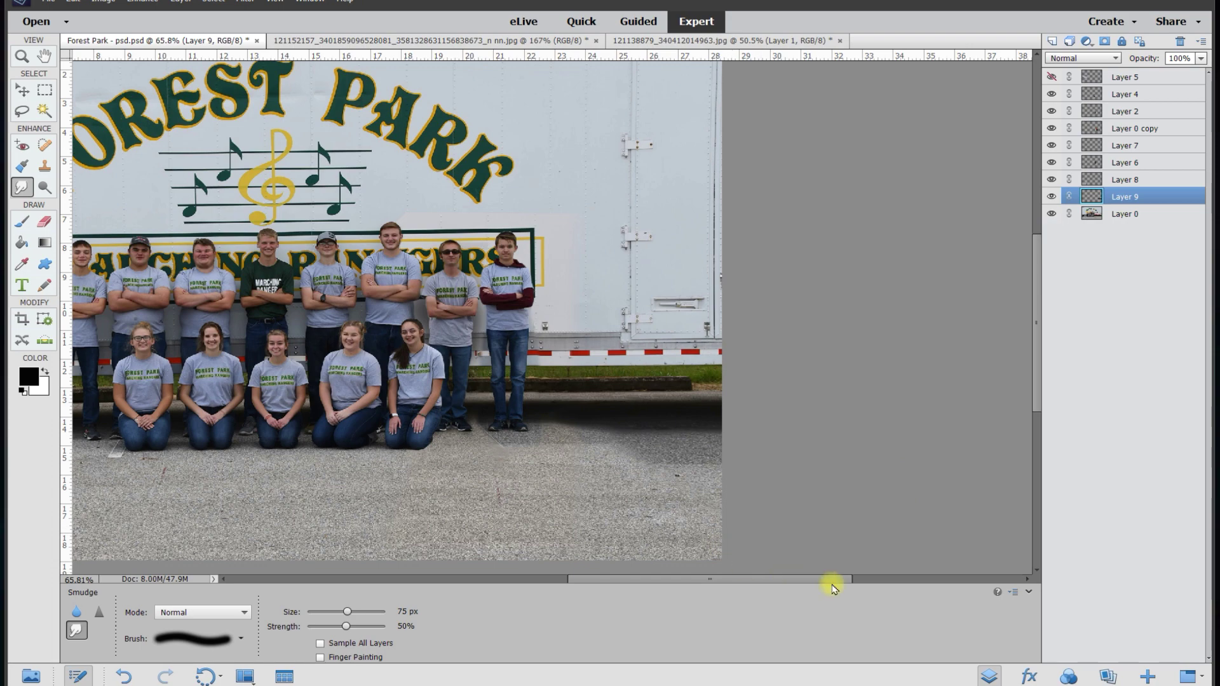
{"action": "left_click", "coordinate": [21, 92]}
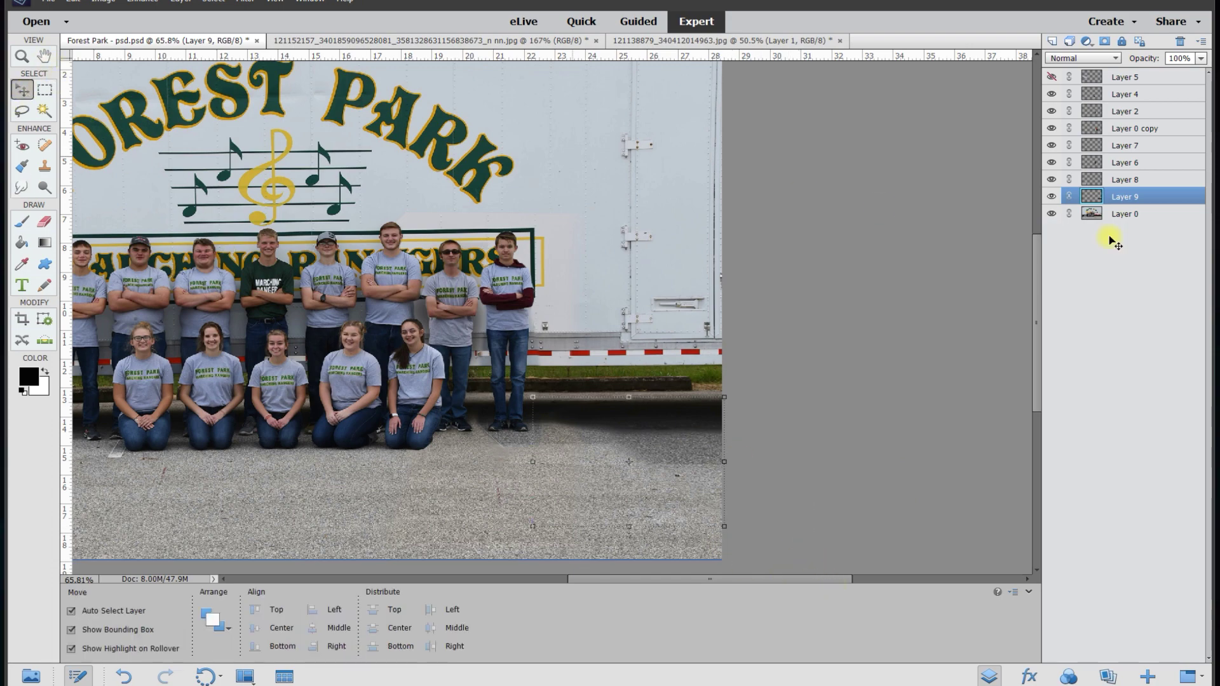
{"action": "left_click", "coordinate": [820, 311]}
{"action": "key", "text": "ctrl+0"}
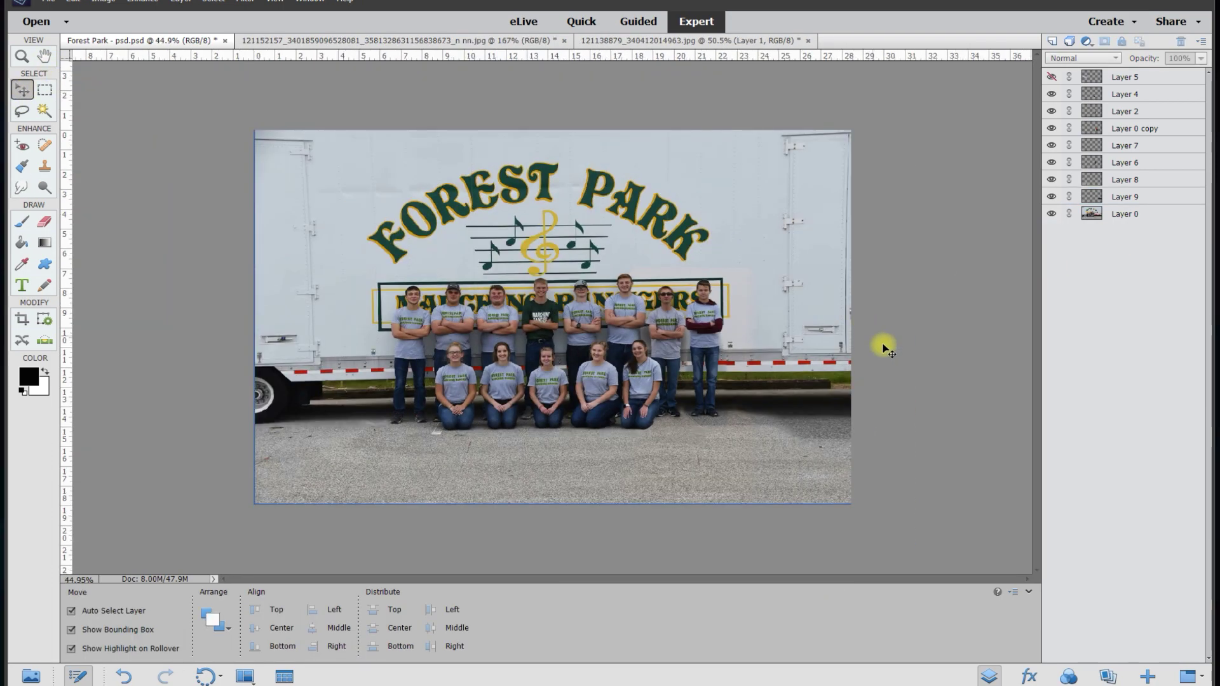
{"action": "scroll", "coordinate": [870, 336], "scroll_direction": "up", "scroll_amount": 2}
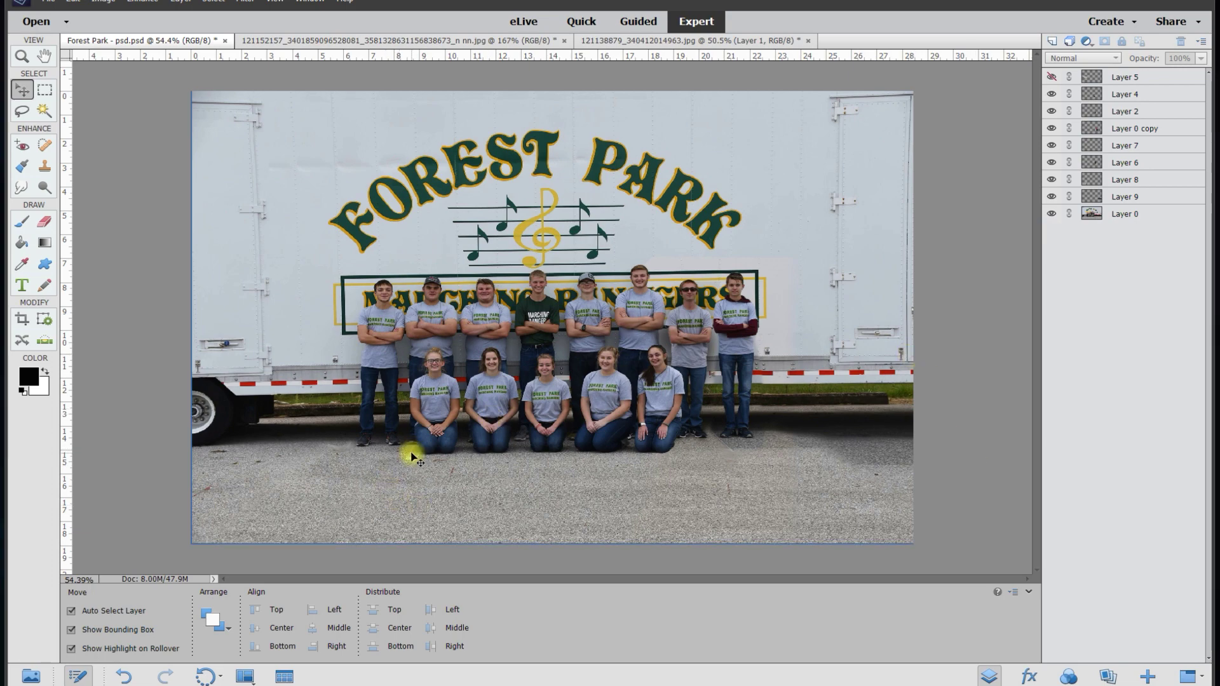
{"action": "scroll", "coordinate": [407, 467], "scroll_direction": "up", "scroll_amount": 2}
{"action": "scroll", "coordinate": [414, 492], "scroll_direction": "up", "scroll_amount": 3}
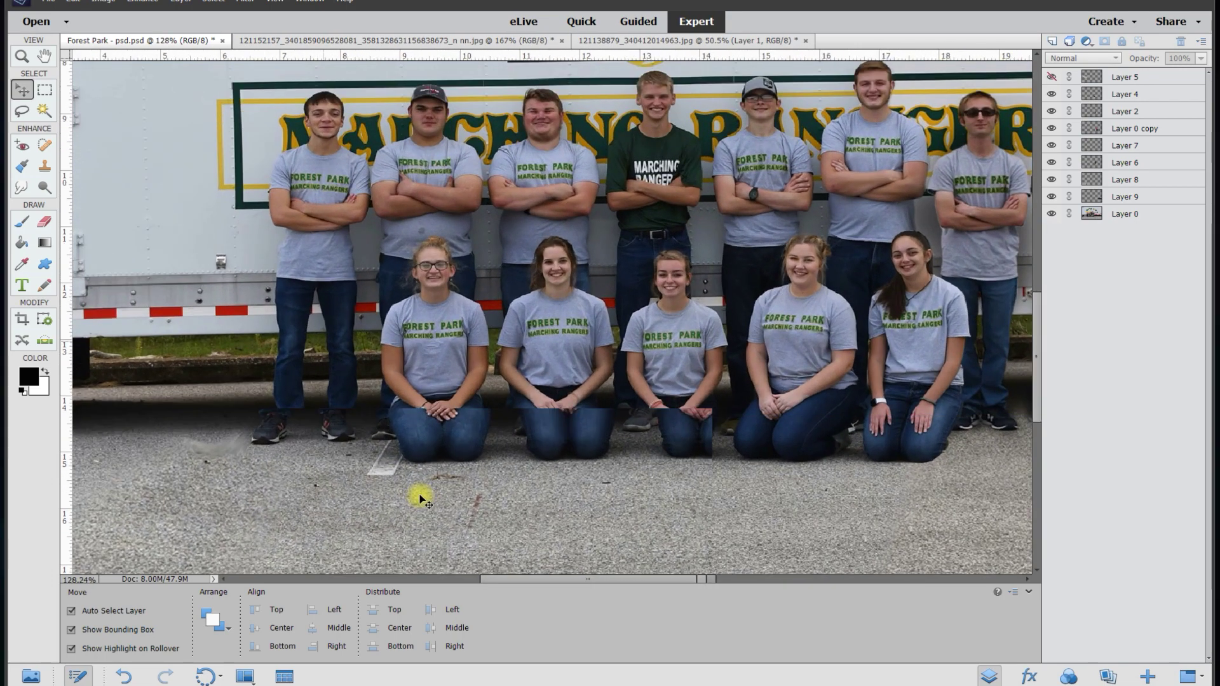
{"action": "scroll", "coordinate": [410, 502], "scroll_direction": "up", "scroll_amount": 1}
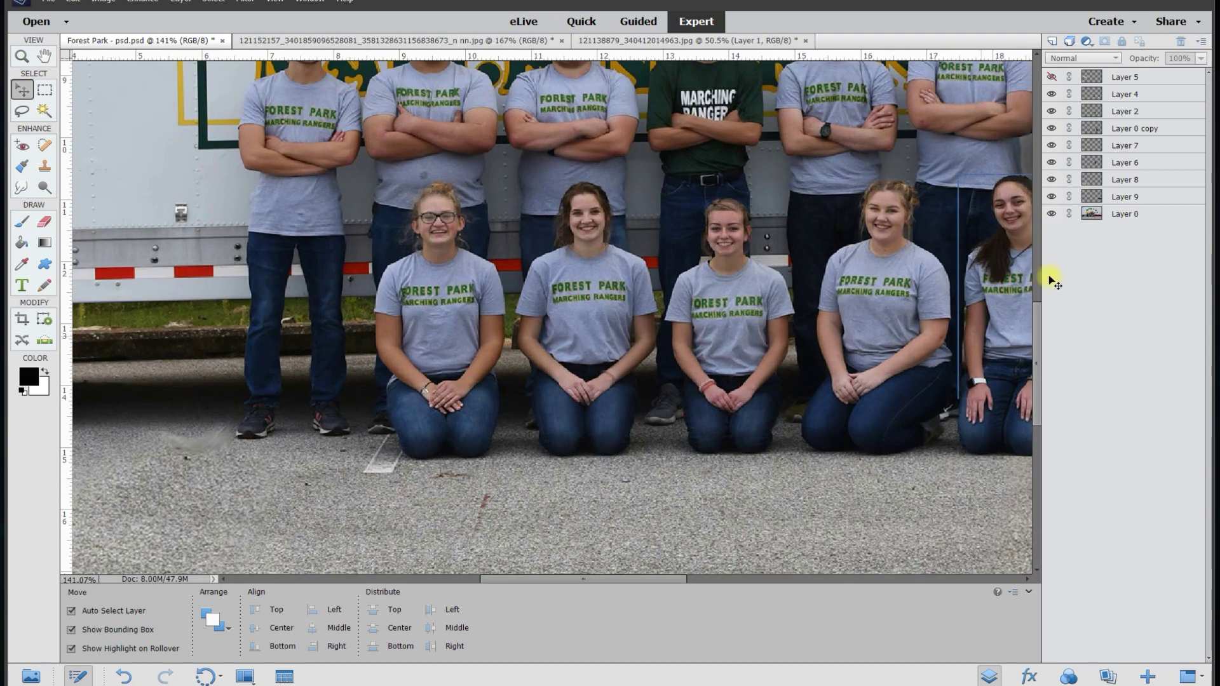
{"action": "left_click", "coordinate": [1141, 219]}
{"action": "scroll", "coordinate": [556, 502], "scroll_direction": "down", "scroll_amount": 1}
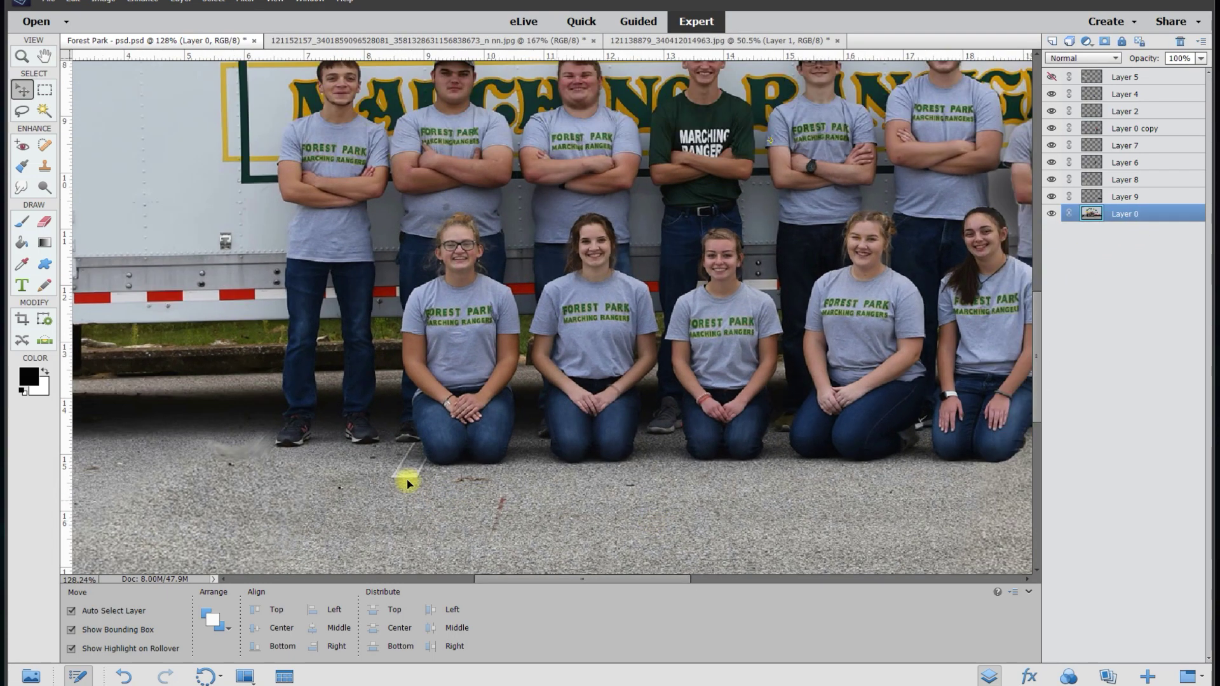
{"action": "left_click", "coordinate": [26, 120]}
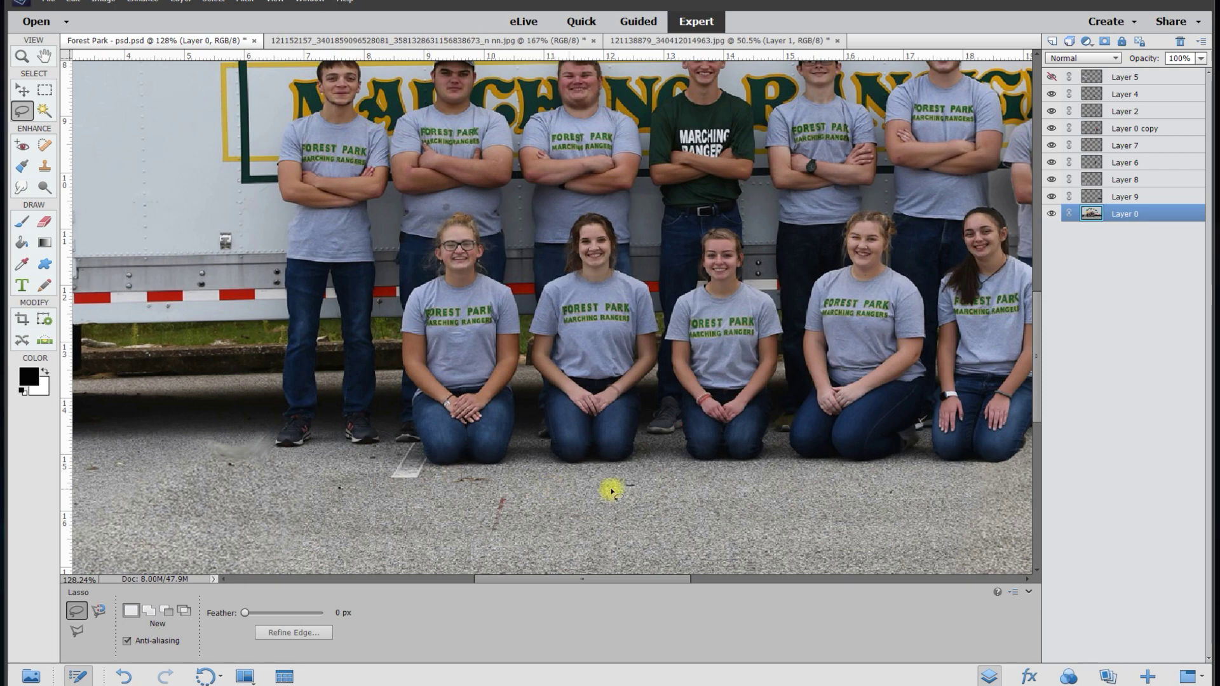
{"action": "mouse_move", "coordinate": [593, 470]}
{"action": "left_mouse_down"}
{"action": "mouse_move", "coordinate": [656, 468]}
{"action": "mouse_move", "coordinate": [700, 487]}
{"action": "mouse_move", "coordinate": [735, 547]}
{"action": "mouse_move", "coordinate": [705, 574]}
{"action": "mouse_move", "coordinate": [621, 580]}
{"action": "mouse_move", "coordinate": [580, 561]}
{"action": "mouse_move", "coordinate": [574, 488]}
{"action": "left_mouse_up"}
{"action": "right_click", "coordinate": [654, 499]}
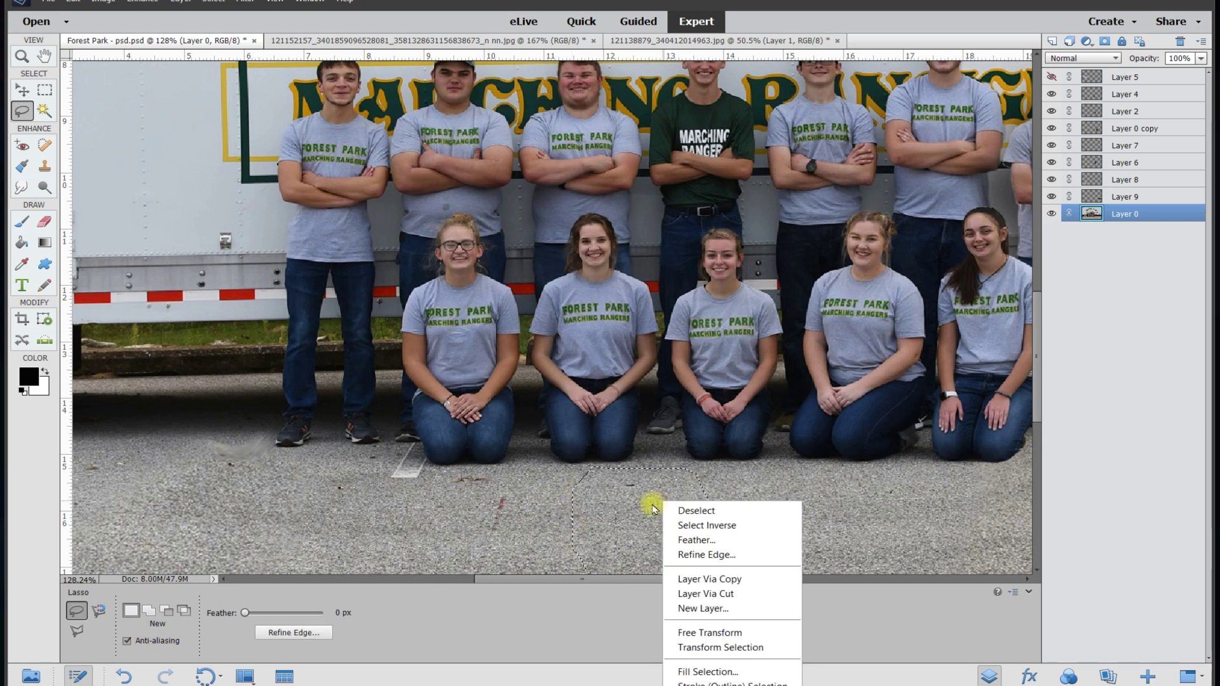
{"action": "left_click", "coordinate": [705, 576]}
{"action": "left_click", "coordinate": [18, 94]}
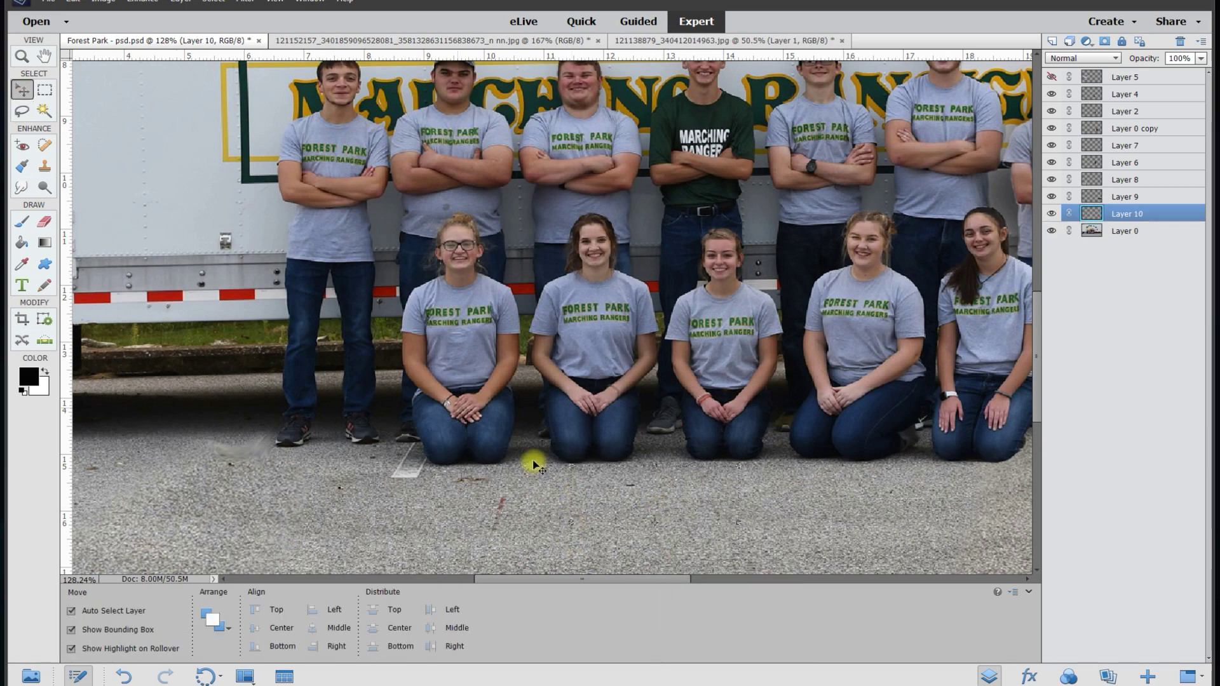
{"action": "left_click_drag", "start_coordinate": [642, 525], "coordinate": [679, 505]}
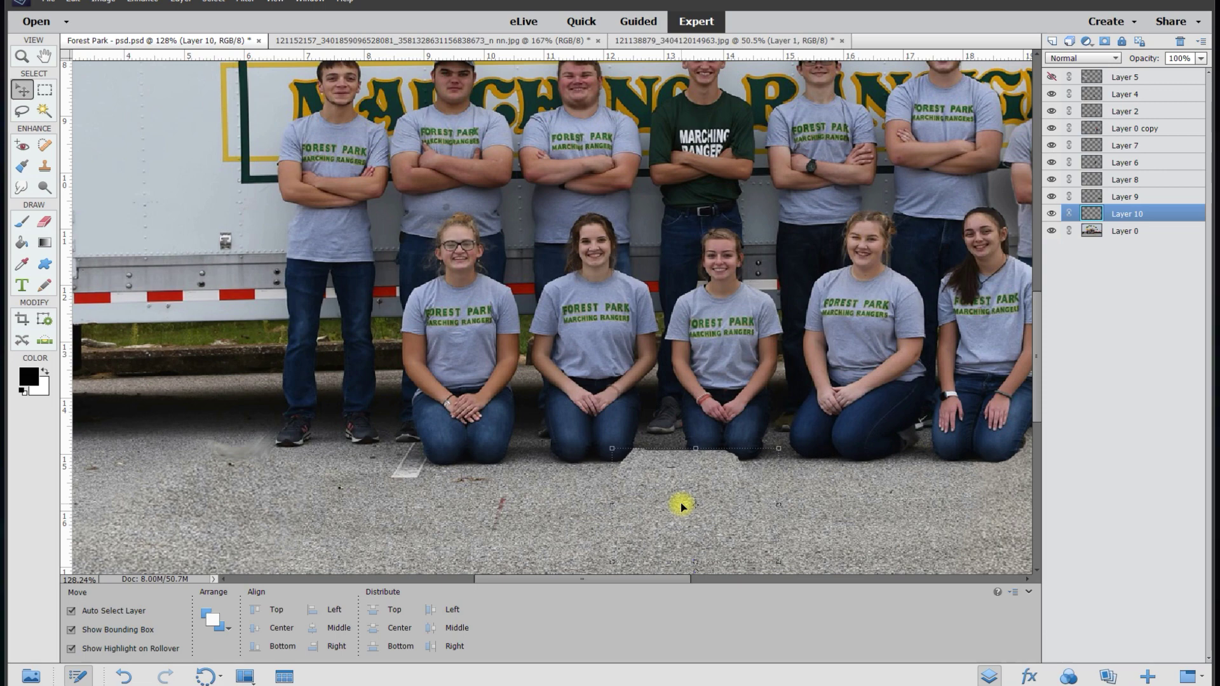
{"action": "key", "text": "ctrl+e"}
Step: Draw a freehand selection on Layer 0 around the pavement below and between the second and third kneeling women and copy it to a new layer
{"action": "left_click", "coordinate": [21, 110]}
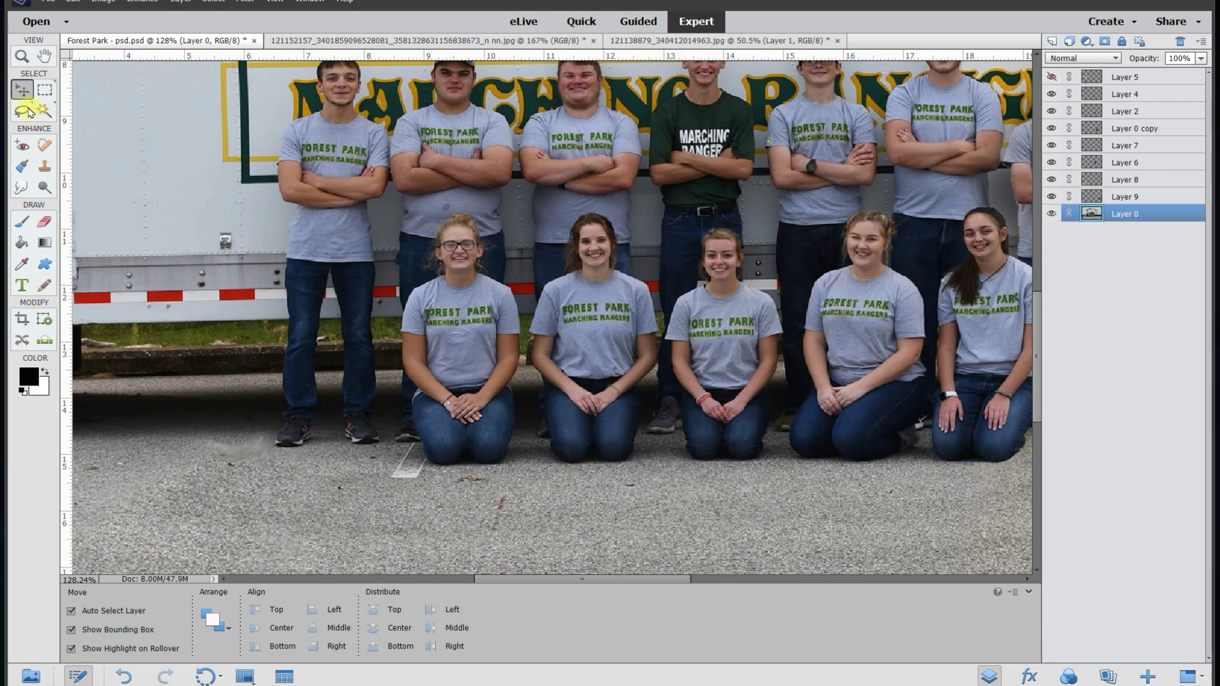
{"action": "left_click_drag", "start_coordinate": [1038, 365], "coordinate": [1037, 400]}
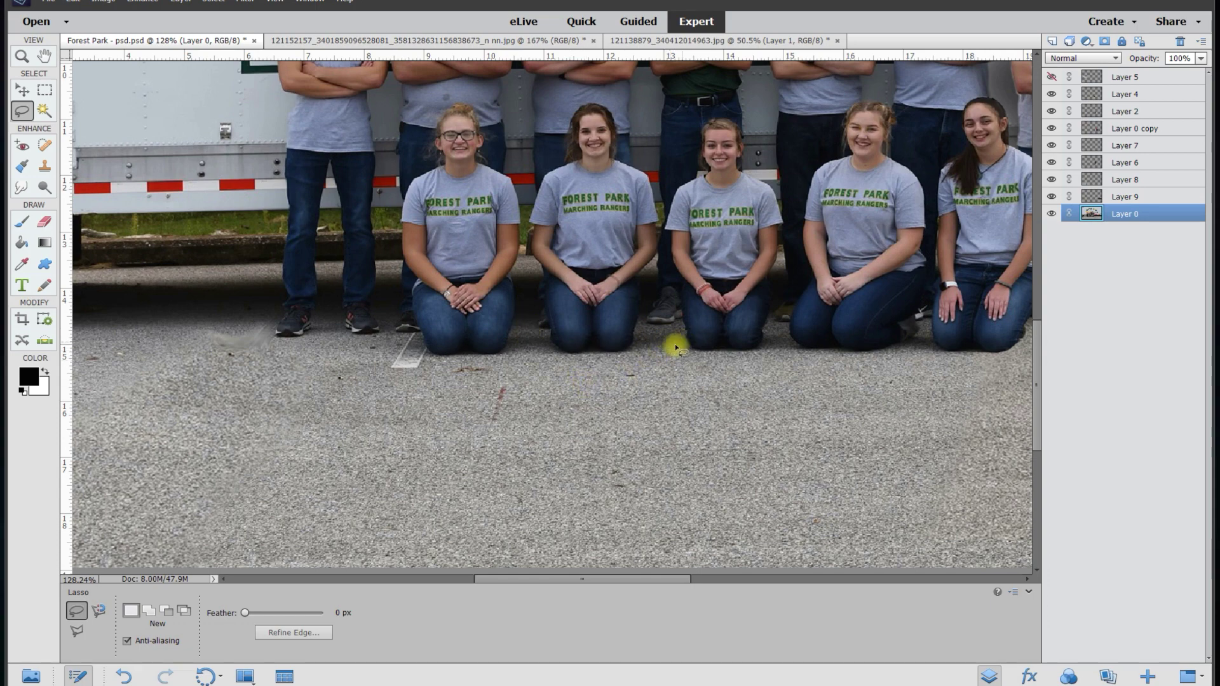
{"action": "left_click_drag", "start_coordinate": [672, 327], "coordinate": [692, 328]}
{"action": "mouse_move", "coordinate": [725, 384]}
{"action": "left_mouse_down"}
{"action": "mouse_move", "coordinate": [757, 463]}
{"action": "mouse_move", "coordinate": [759, 486]}
{"action": "mouse_move", "coordinate": [739, 505]}
{"action": "mouse_move", "coordinate": [591, 508]}
{"action": "mouse_move", "coordinate": [579, 486]}
{"action": "mouse_move", "coordinate": [579, 406]}
{"action": "mouse_move", "coordinate": [607, 343]}
{"action": "left_mouse_up"}
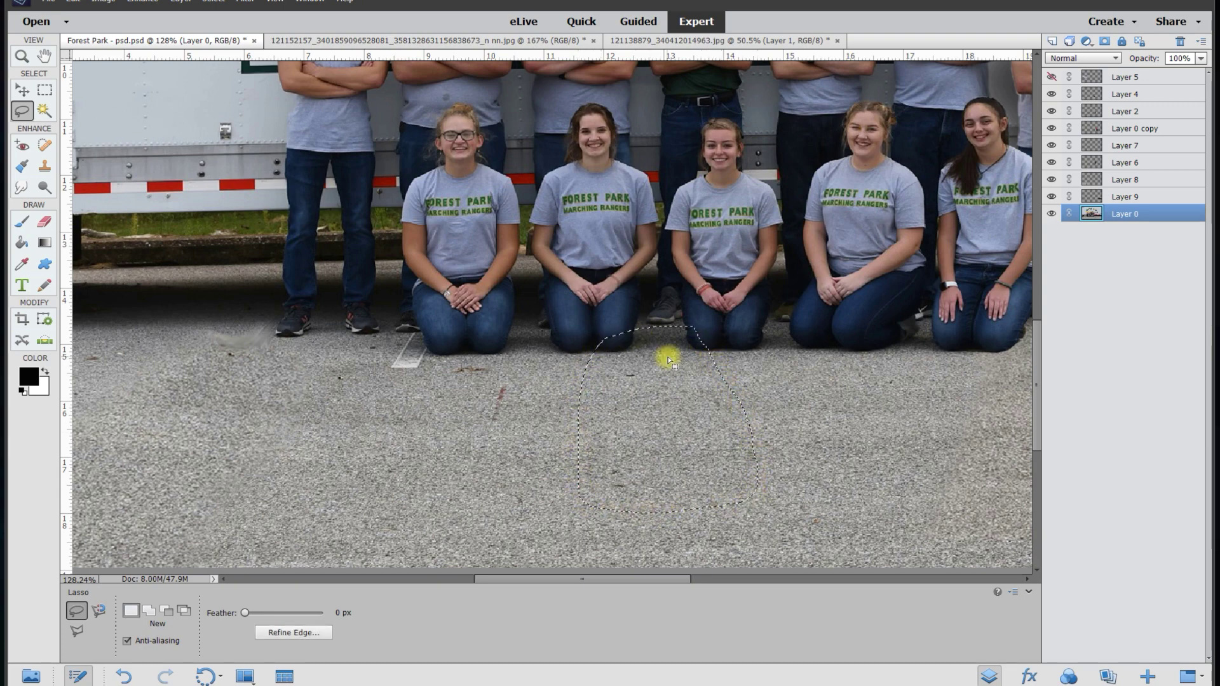
{"action": "right_click", "coordinate": [654, 436]}
{"action": "left_click", "coordinate": [706, 509]}
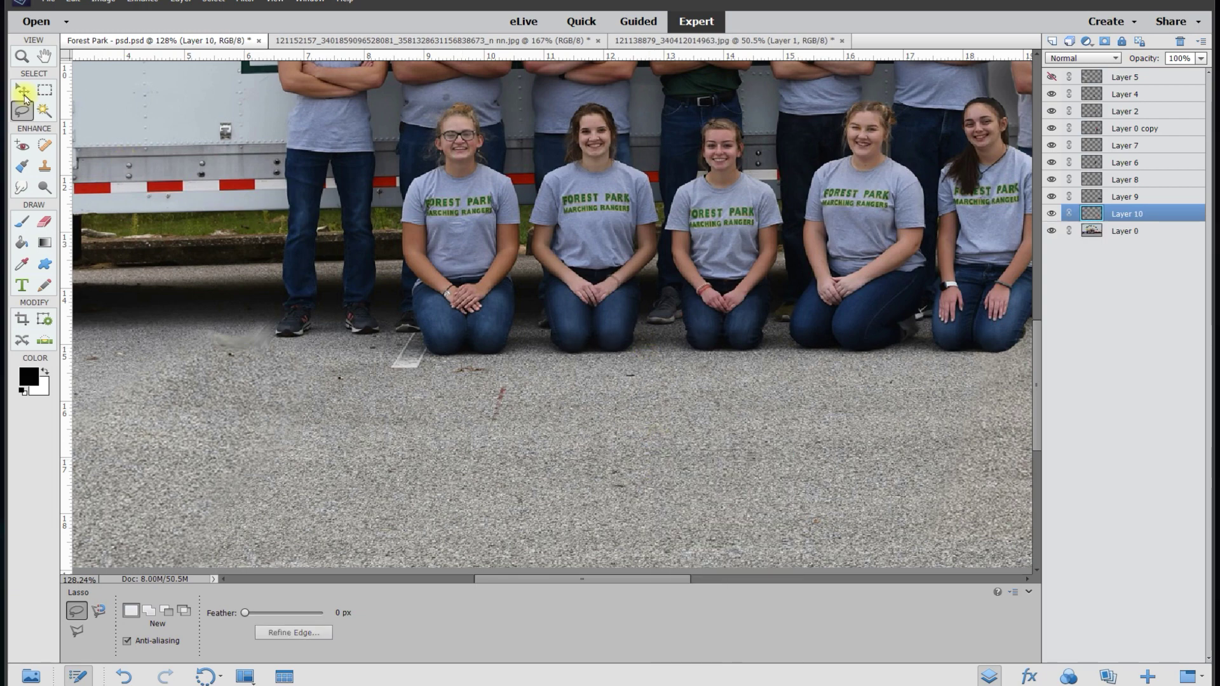
Step: Move the copied pavement patch over the white painted mark beside the first kneeling woman and nudge it down slightly
{"action": "left_click", "coordinate": [23, 90]}
{"action": "left_click_drag", "start_coordinate": [684, 395], "coordinate": [424, 404]}
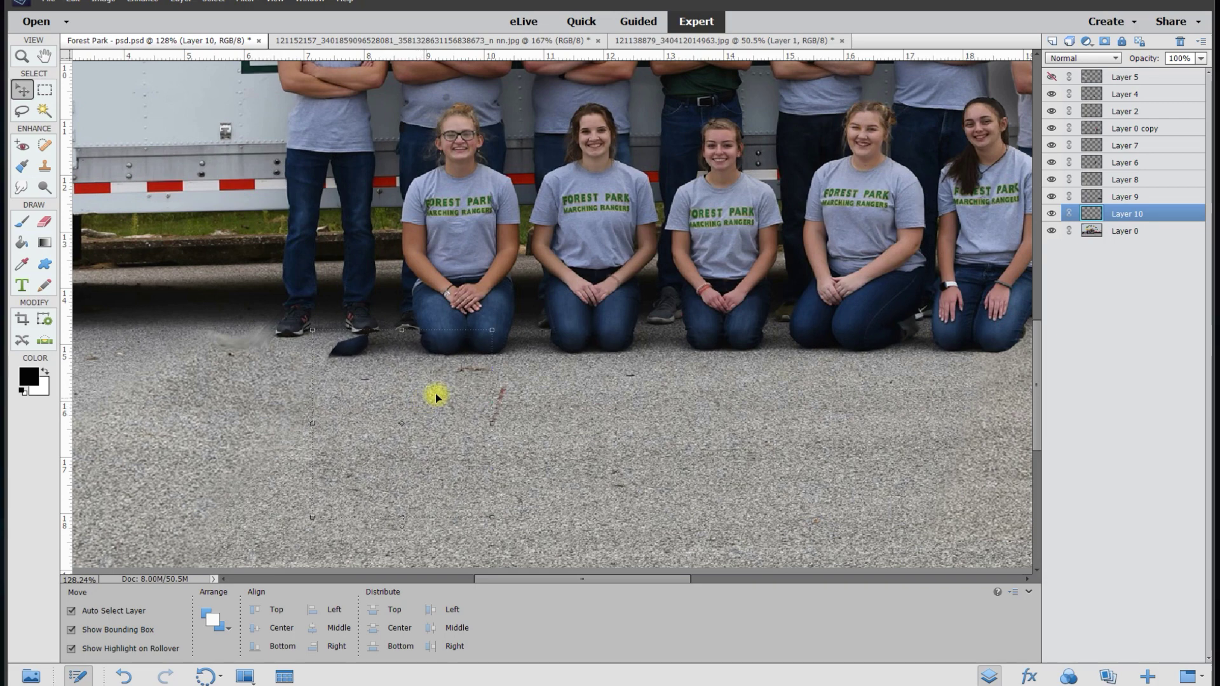
{"action": "key", "text": "Down"}
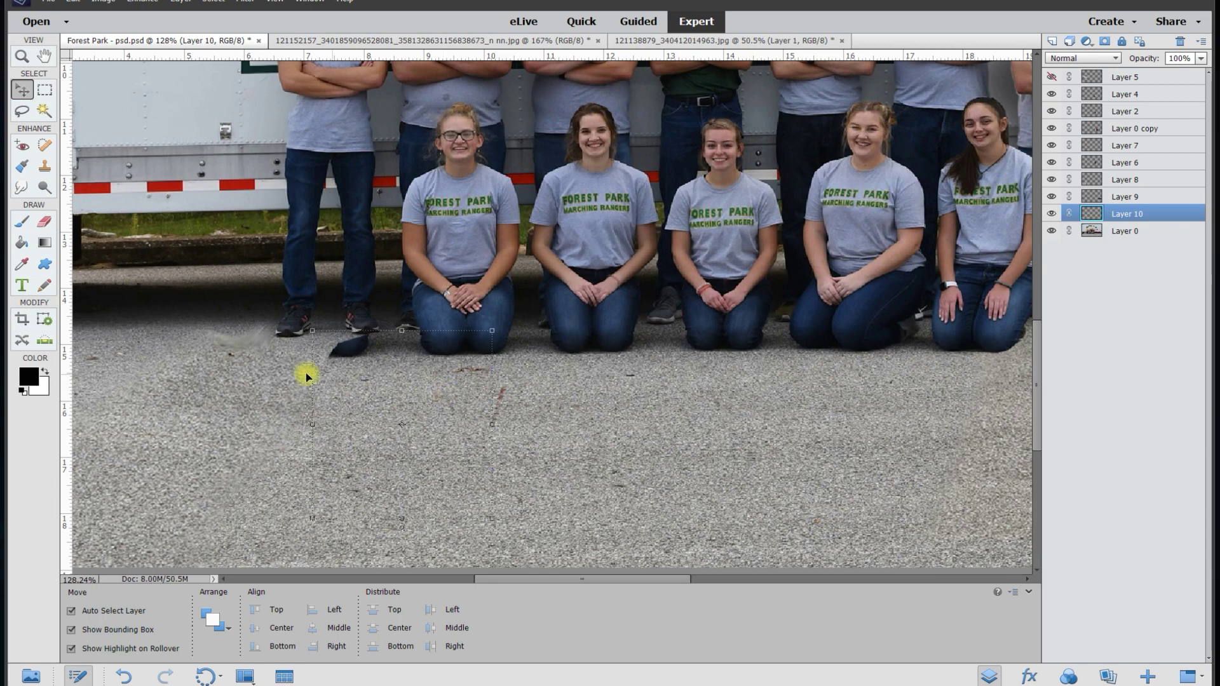
Step: Compare the white painted mark beside the first kneeling woman with the Layer 10 pavement patch hidden and shown
{"action": "left_click", "coordinate": [1052, 197]}
{"action": "left_click", "coordinate": [1053, 217]}
{"action": "left_click", "coordinate": [1052, 215]}
{"action": "left_click", "coordinate": [1052, 214]}
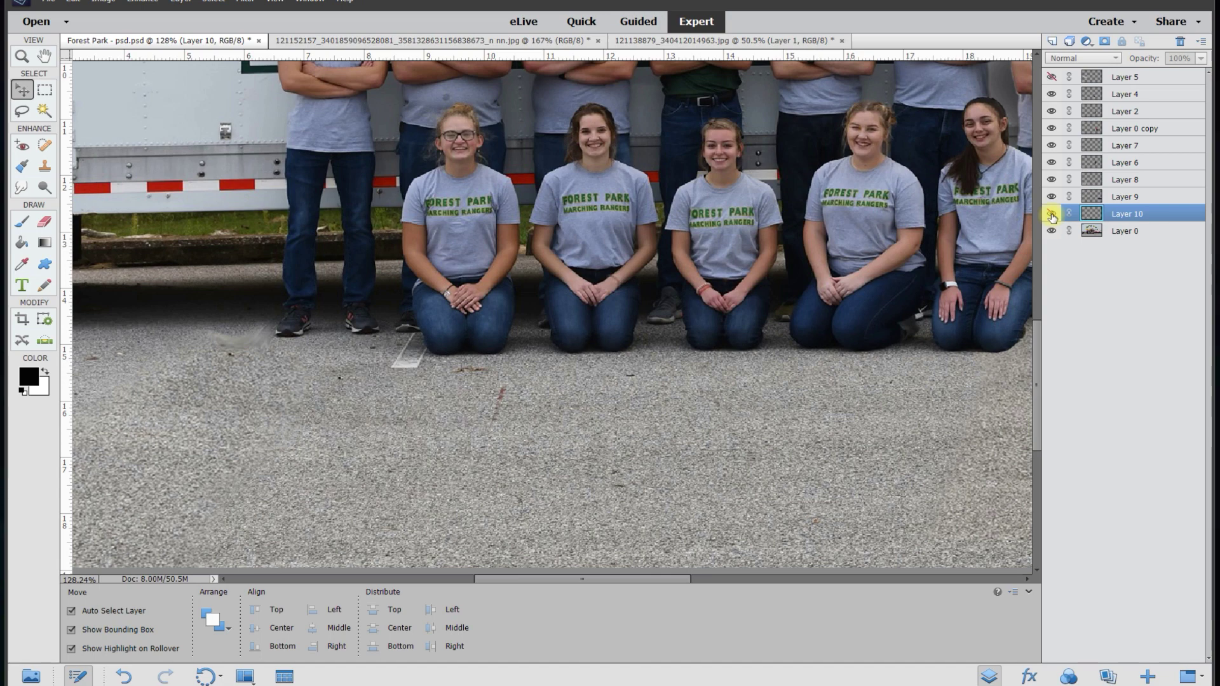
{"action": "left_click", "coordinate": [1053, 215]}
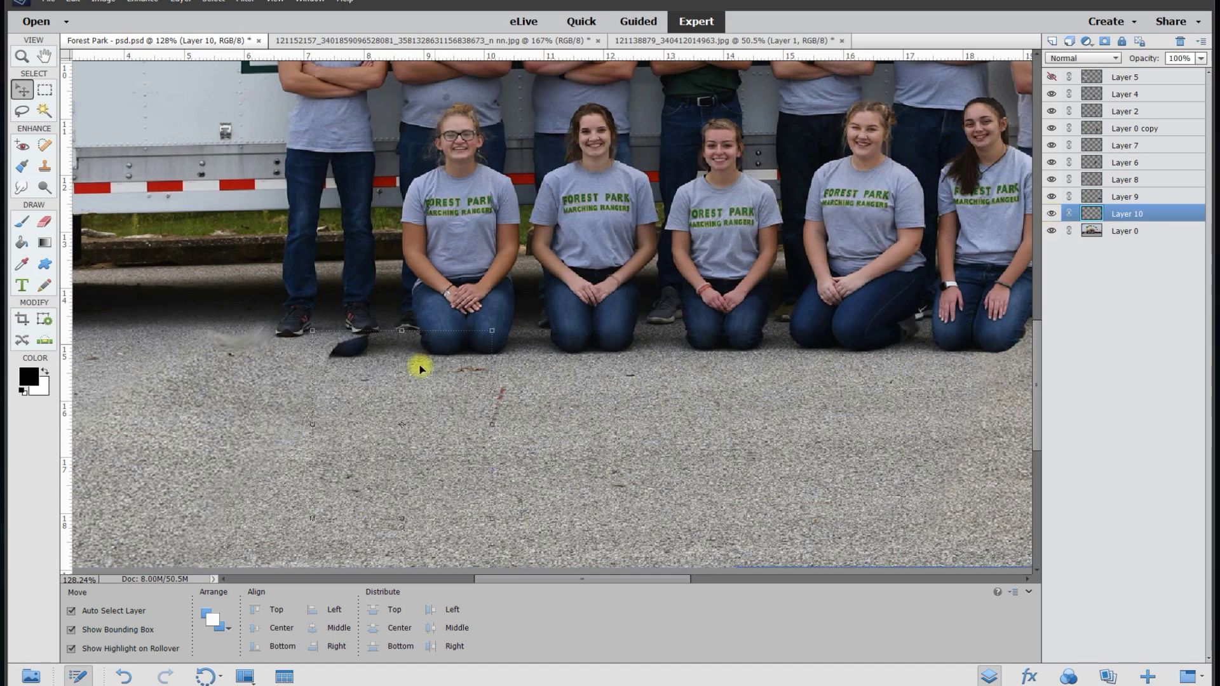
Step: Erase the dark jeans remnant from the Layer 10 patch with a 50 px brush and check the area with the patch hidden and shown
{"action": "left_click", "coordinate": [42, 224]}
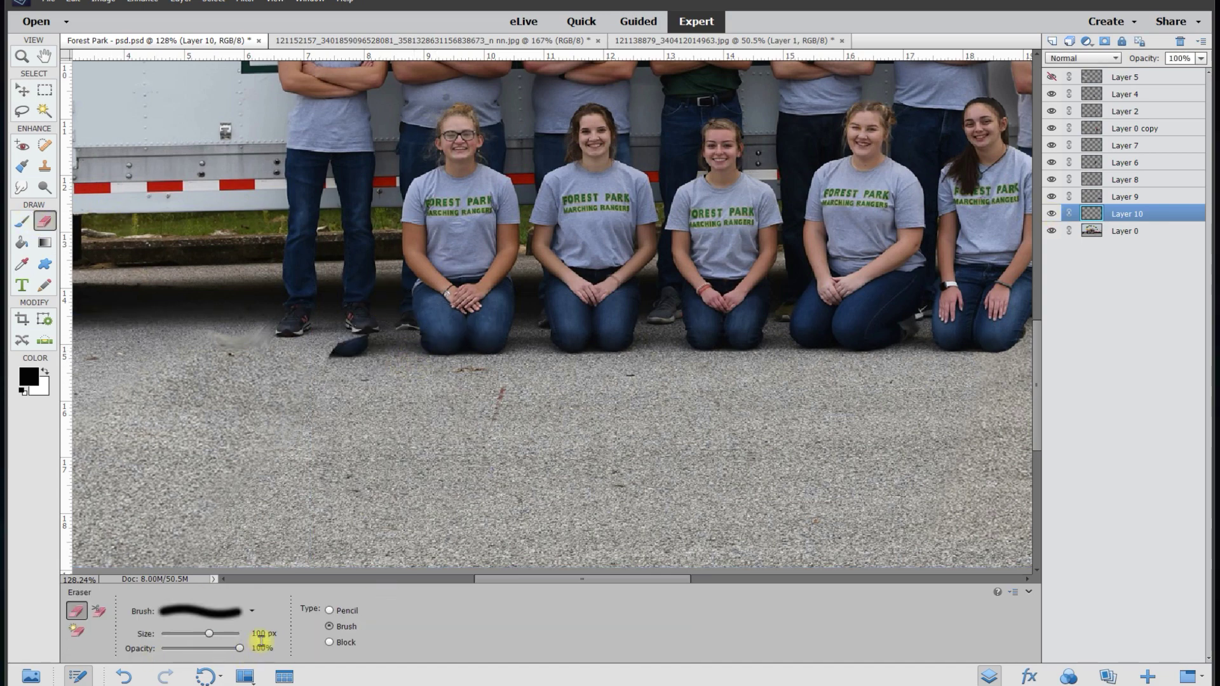
{"action": "left_click", "coordinate": [1052, 213]}
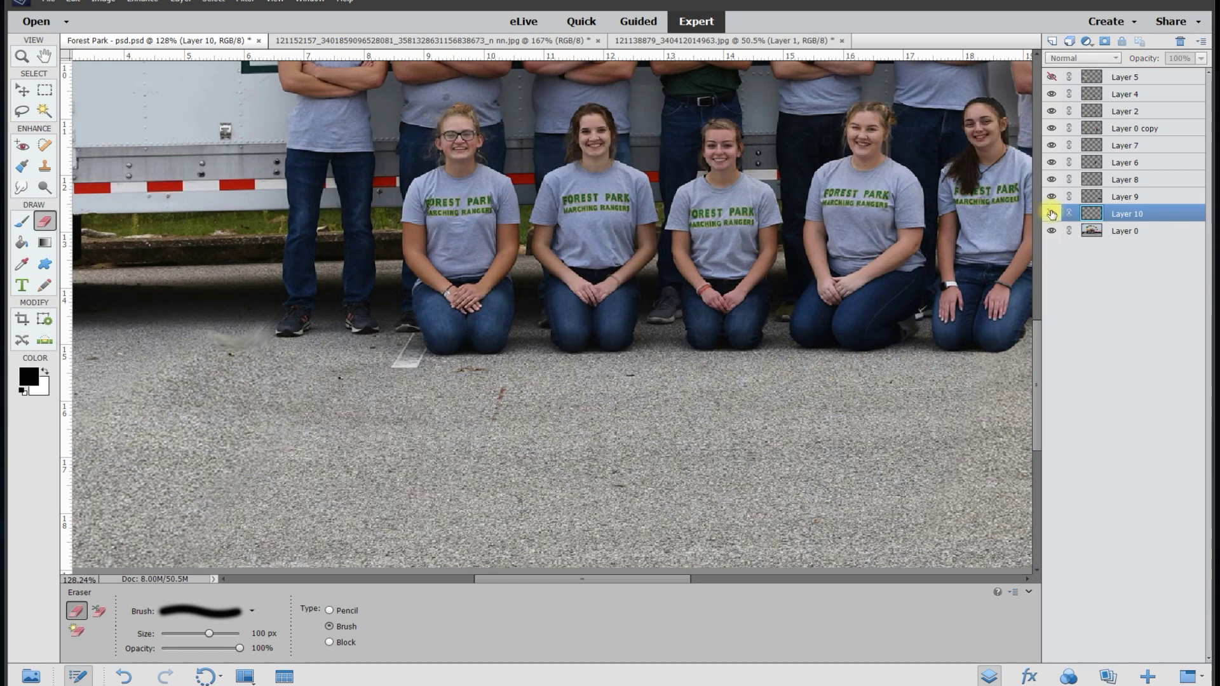
{"action": "key", "text": "ctrl+z"}
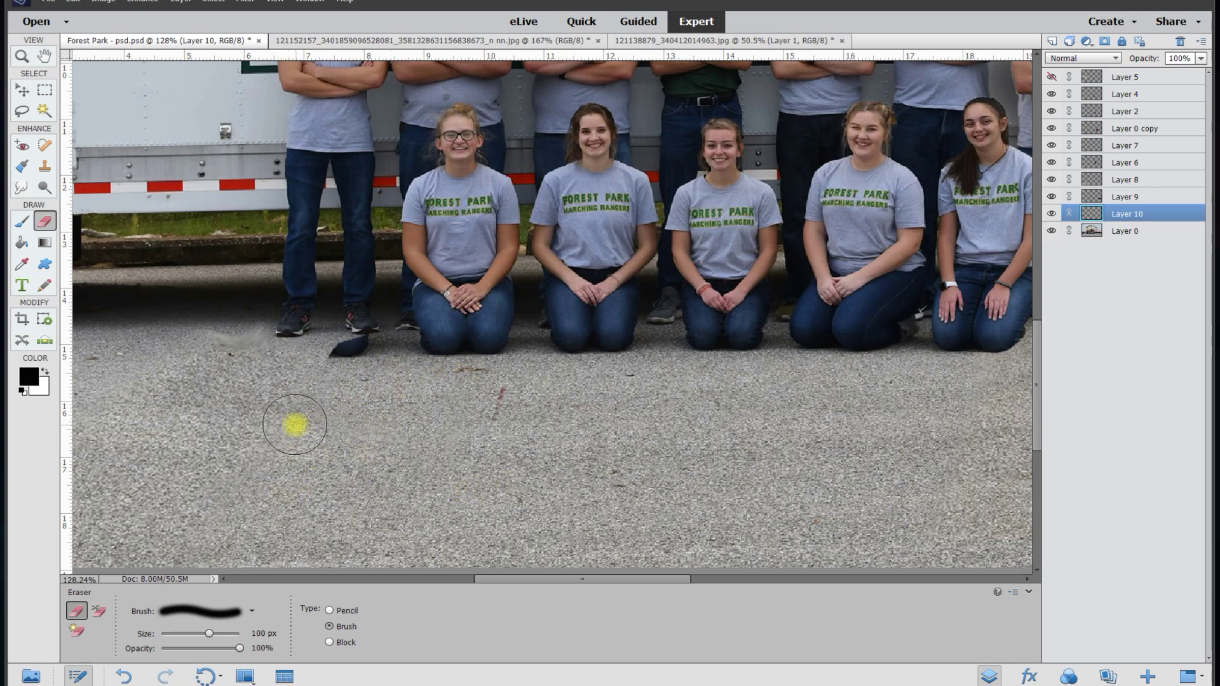
{"action": "double_click", "coordinate": [265, 632]}
{"action": "type", "text": "50"}
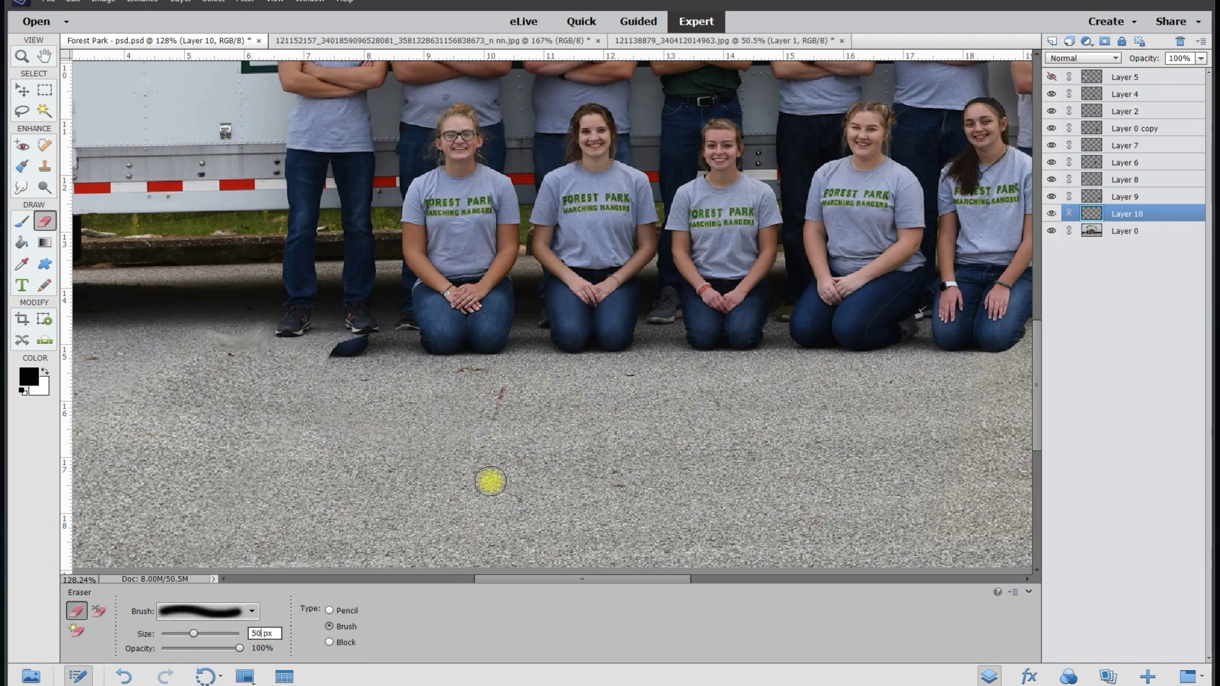
{"action": "mouse_move", "coordinate": [322, 354]}
{"action": "left_mouse_down"}
{"action": "mouse_move", "coordinate": [360, 338]}
{"action": "mouse_move", "coordinate": [311, 372]}
{"action": "left_mouse_up"}
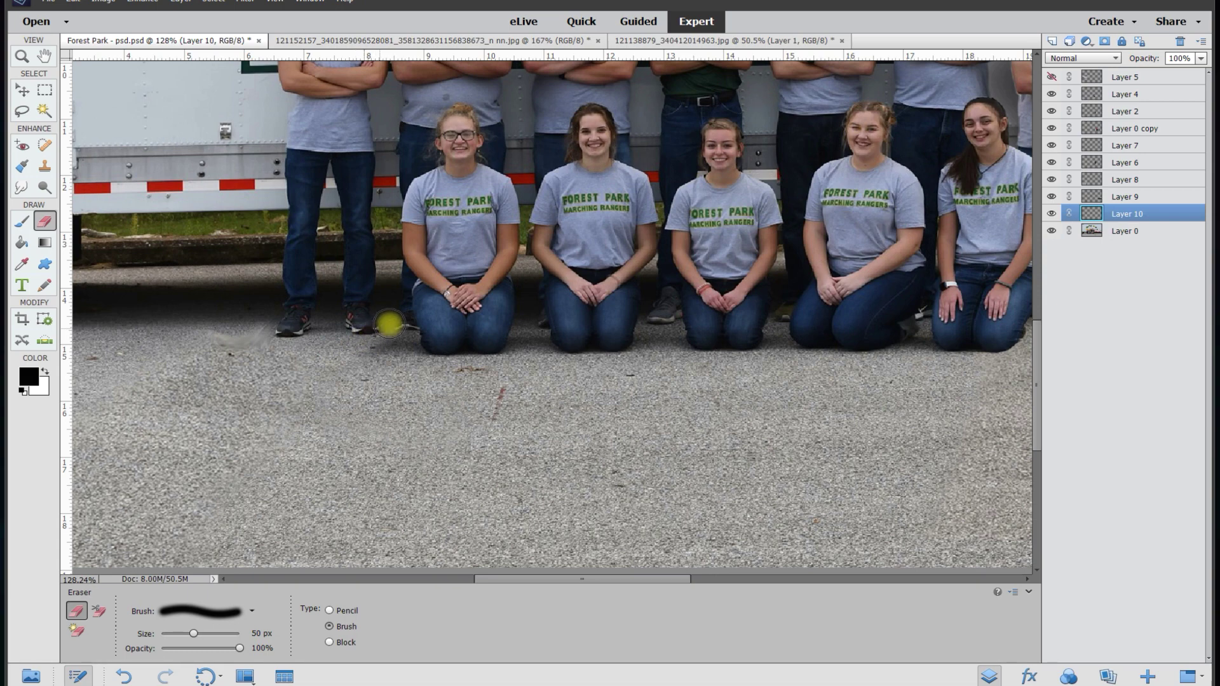
{"action": "left_click", "coordinate": [1052, 214]}
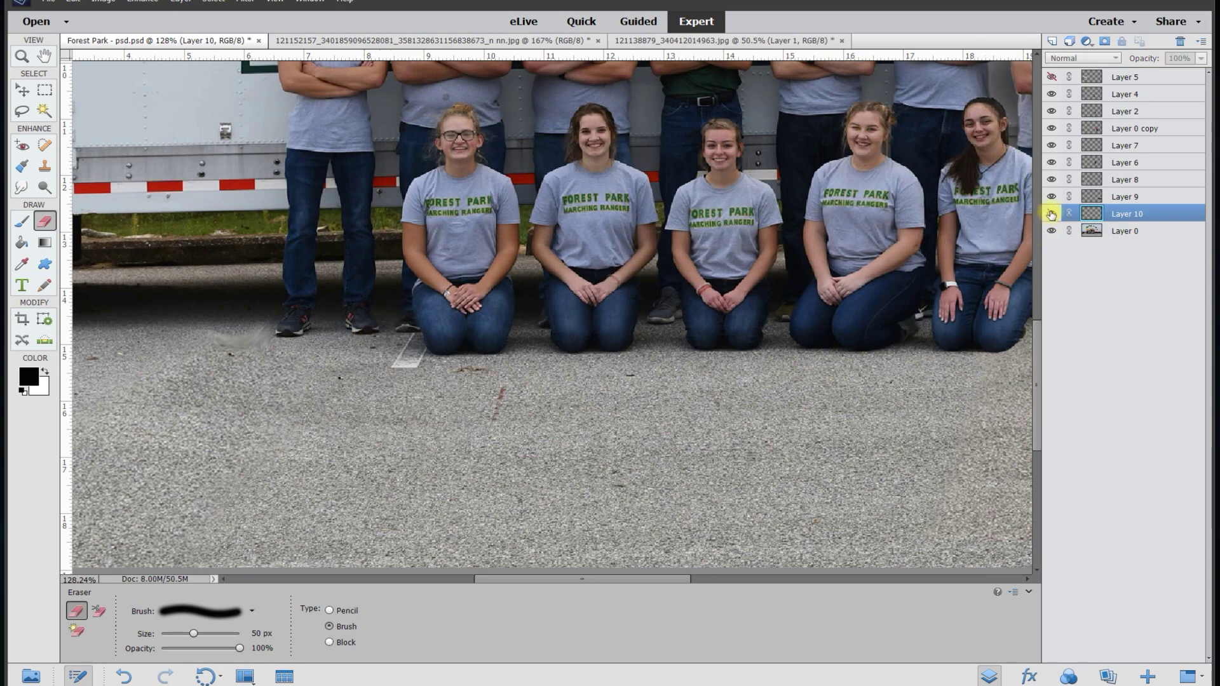
{"action": "left_click", "coordinate": [1052, 213]}
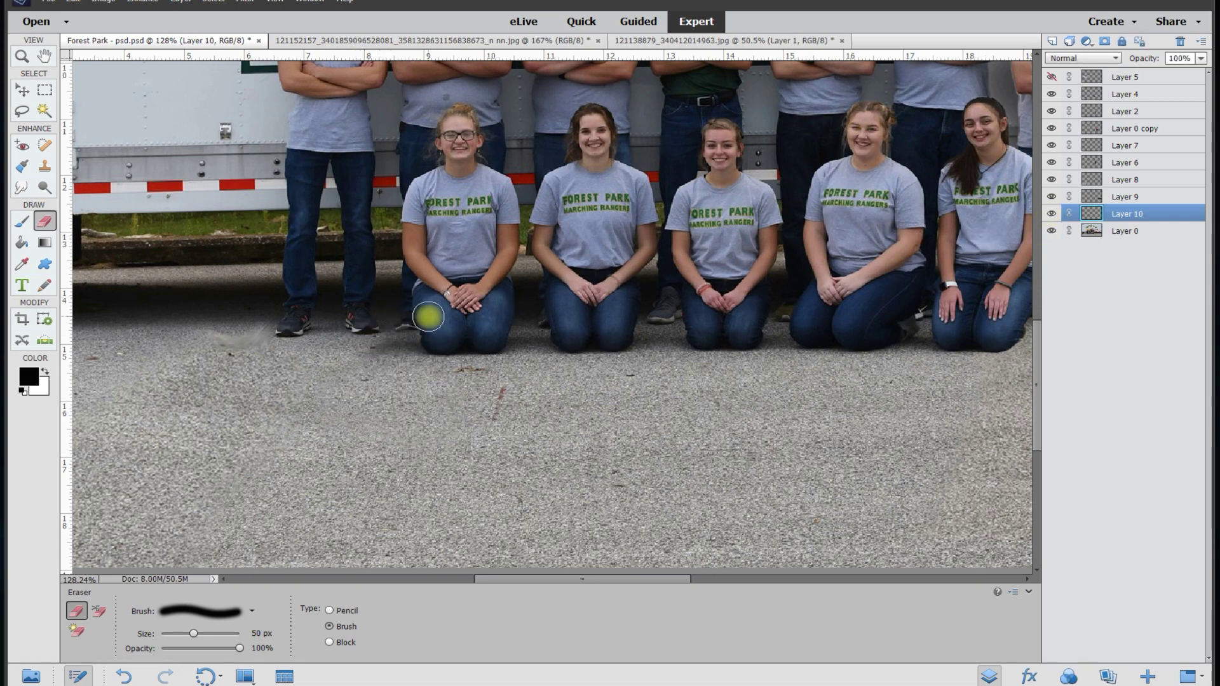
Step: Reduce the eraser brush size to 30 px for finer work on the Layer 10 patch
{"action": "left_click", "coordinate": [255, 633]}
{"action": "left_click", "coordinate": [214, 611]}
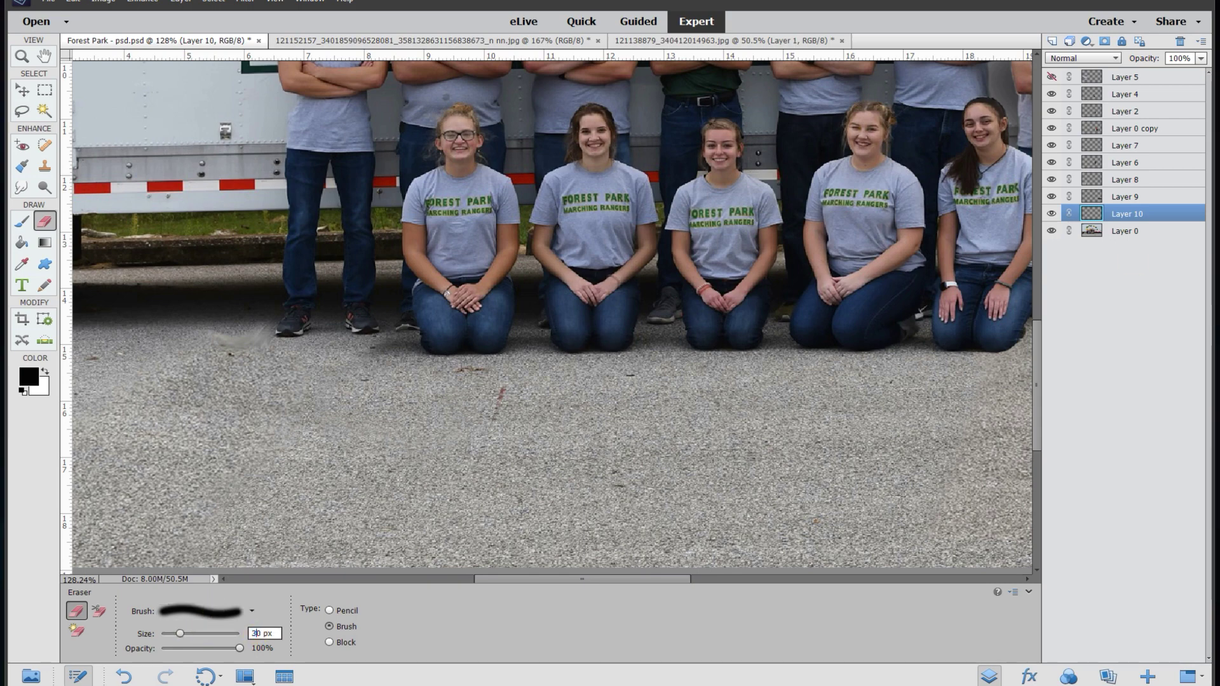
{"action": "key", "text": "Return"}
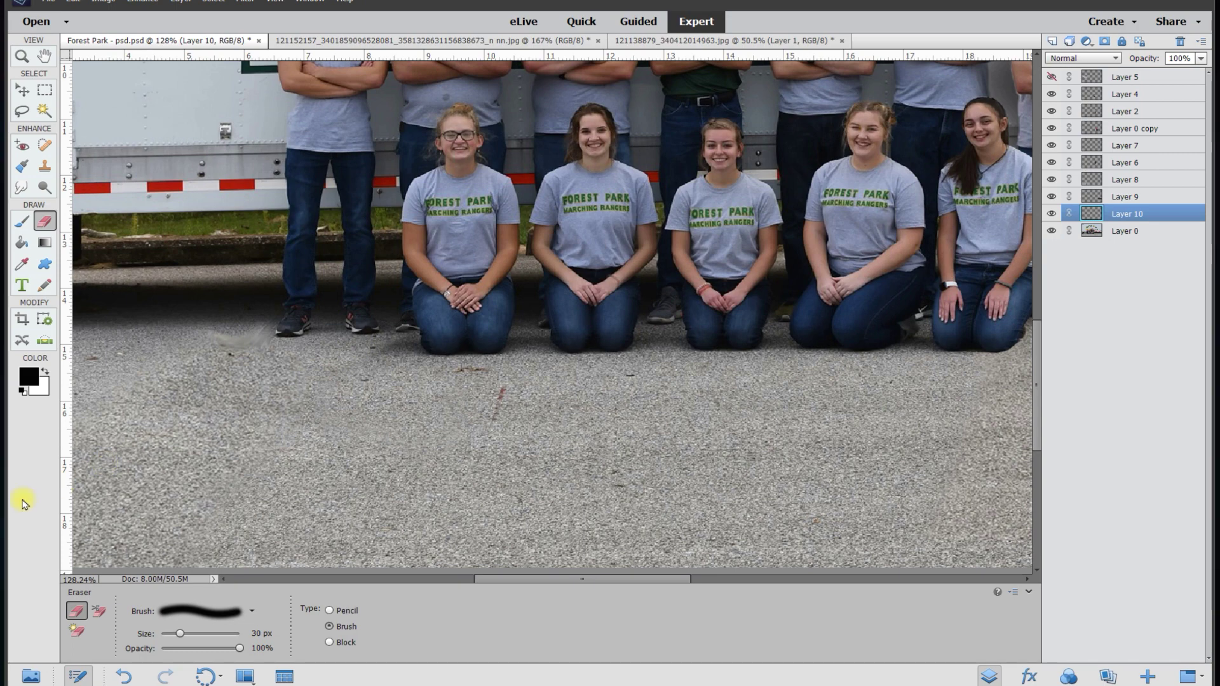
Step: Delete the hidden Layer 5 and save the layered Forest Park document
{"action": "scroll", "coordinate": [531, 455], "scroll_direction": "down", "scroll_amount": 5}
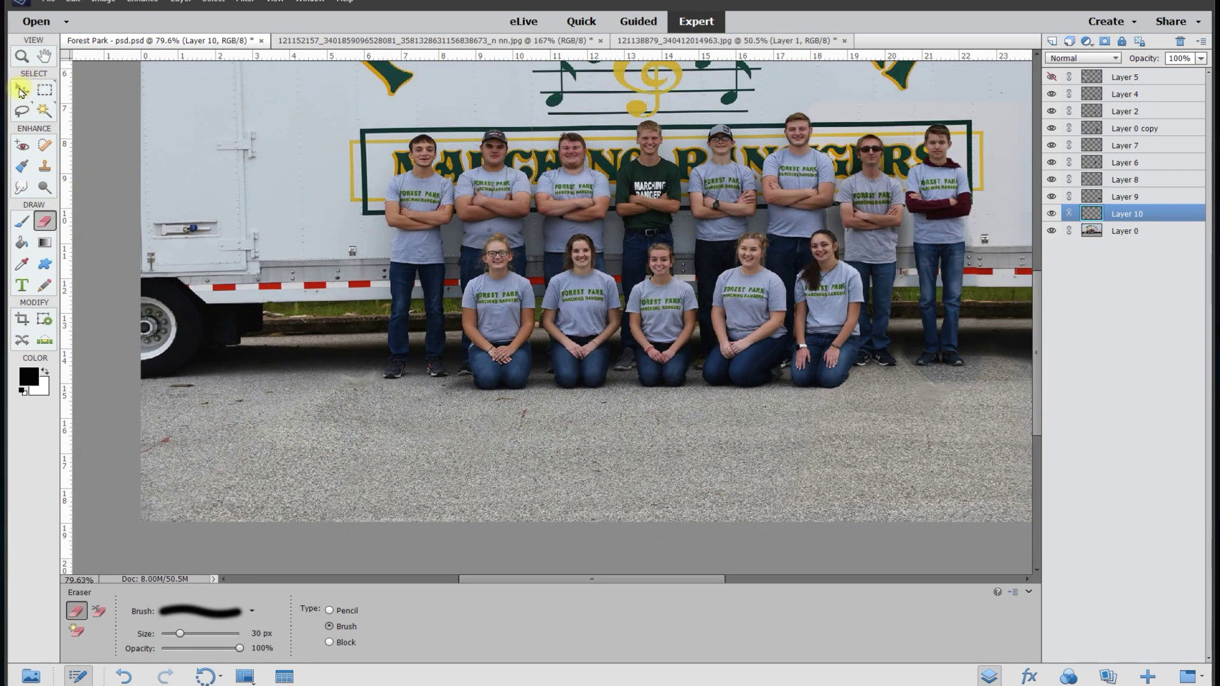
{"action": "left_click", "coordinate": [21, 90]}
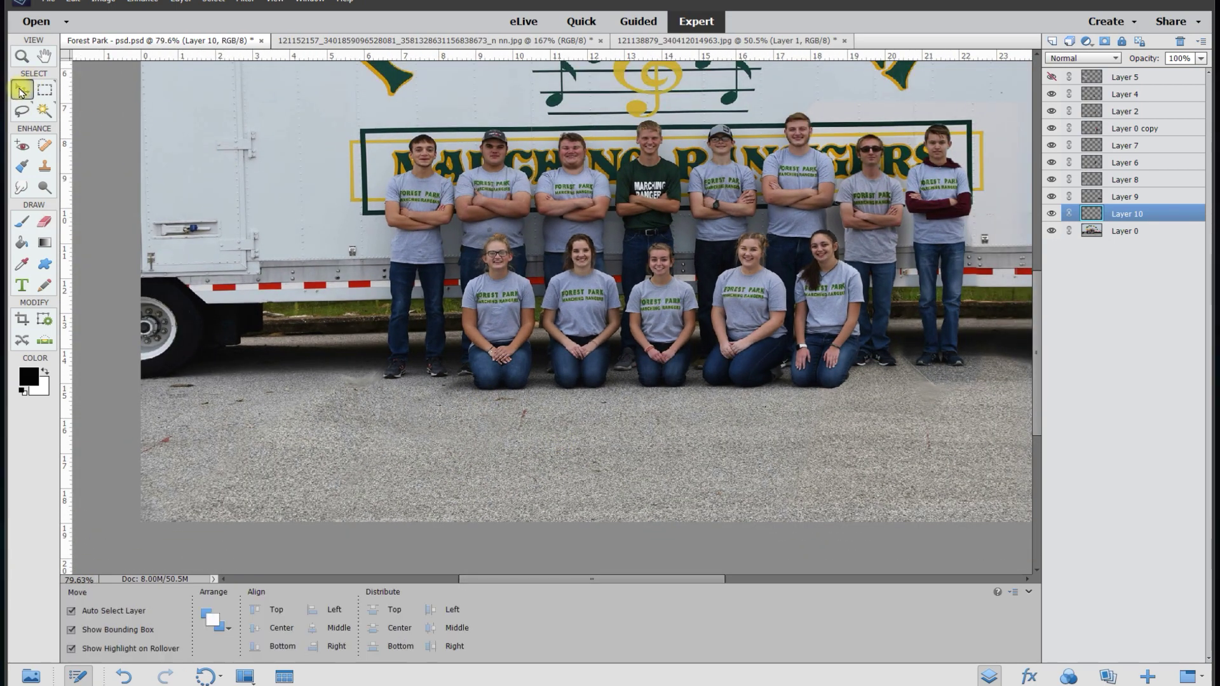
{"action": "scroll", "coordinate": [783, 484], "scroll_direction": "down", "scroll_amount": 3}
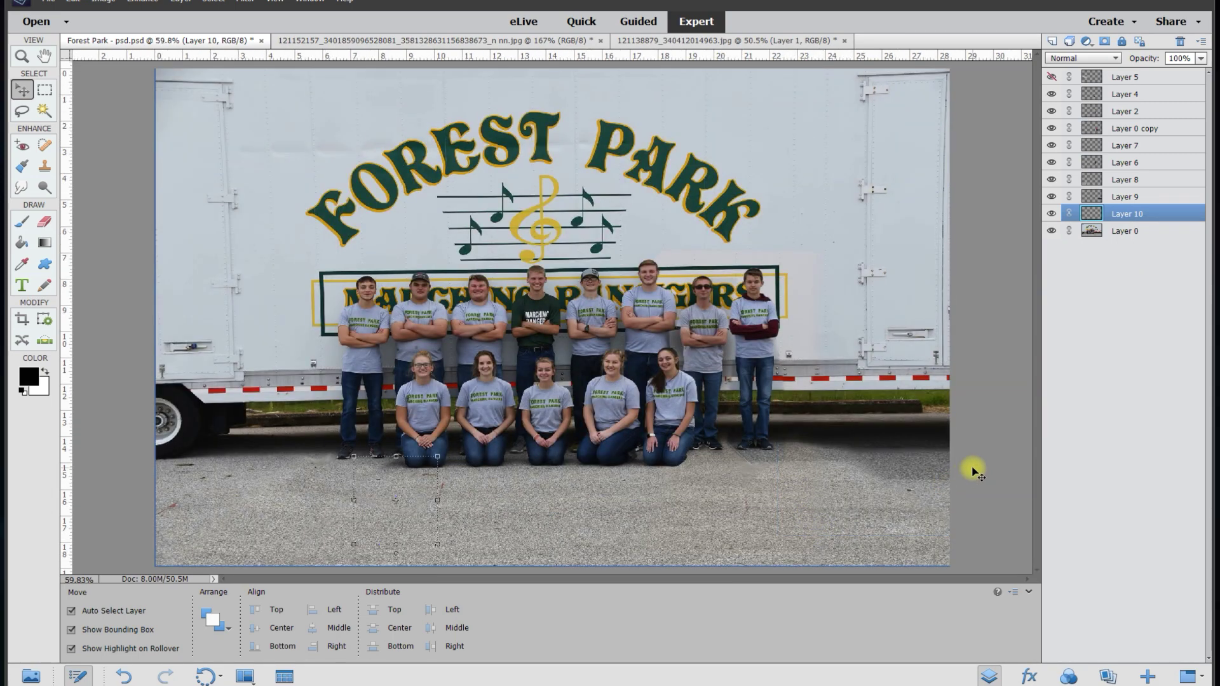
{"action": "left_click", "coordinate": [974, 471]}
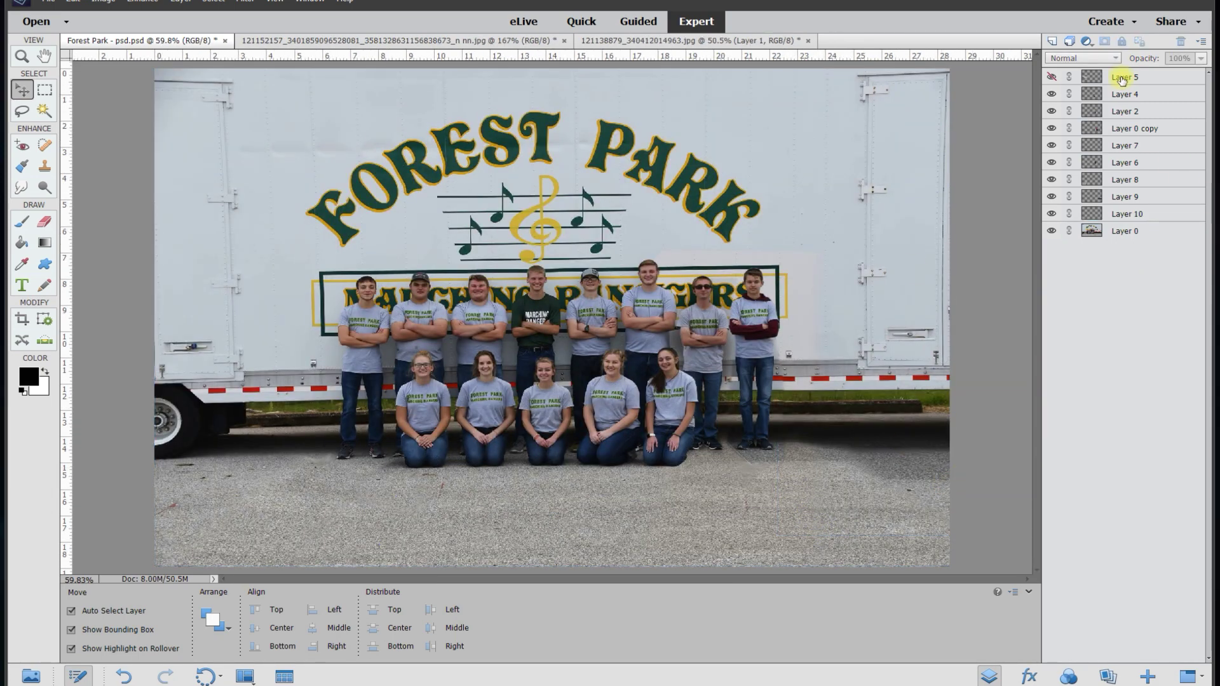
{"action": "left_click", "coordinate": [1052, 78]}
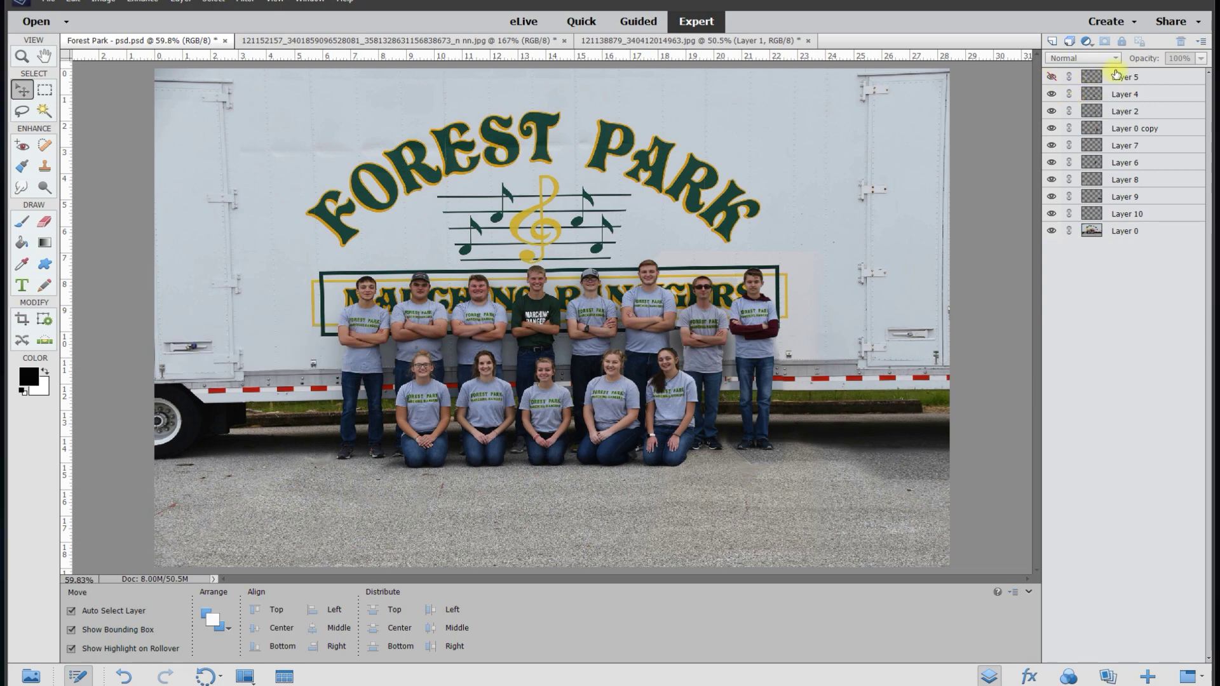
{"action": "right_click", "coordinate": [1130, 83]}
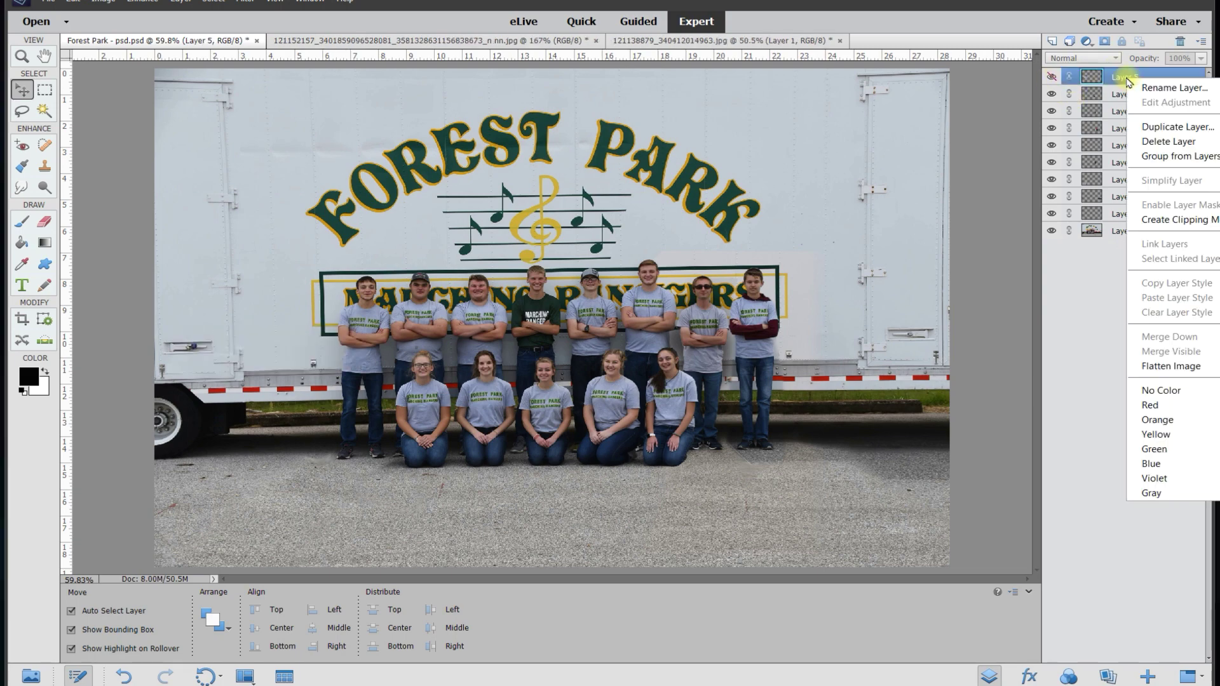
{"action": "left_click", "coordinate": [1156, 145]}
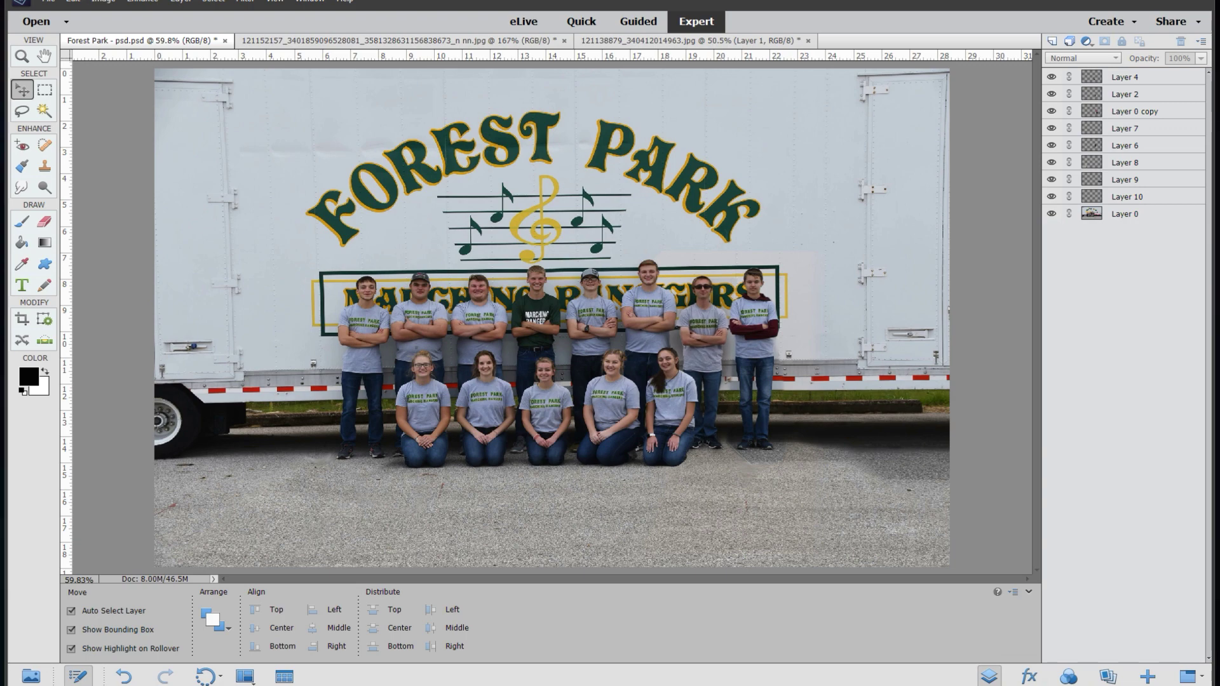
{"action": "left_click", "coordinate": [48, 3]}
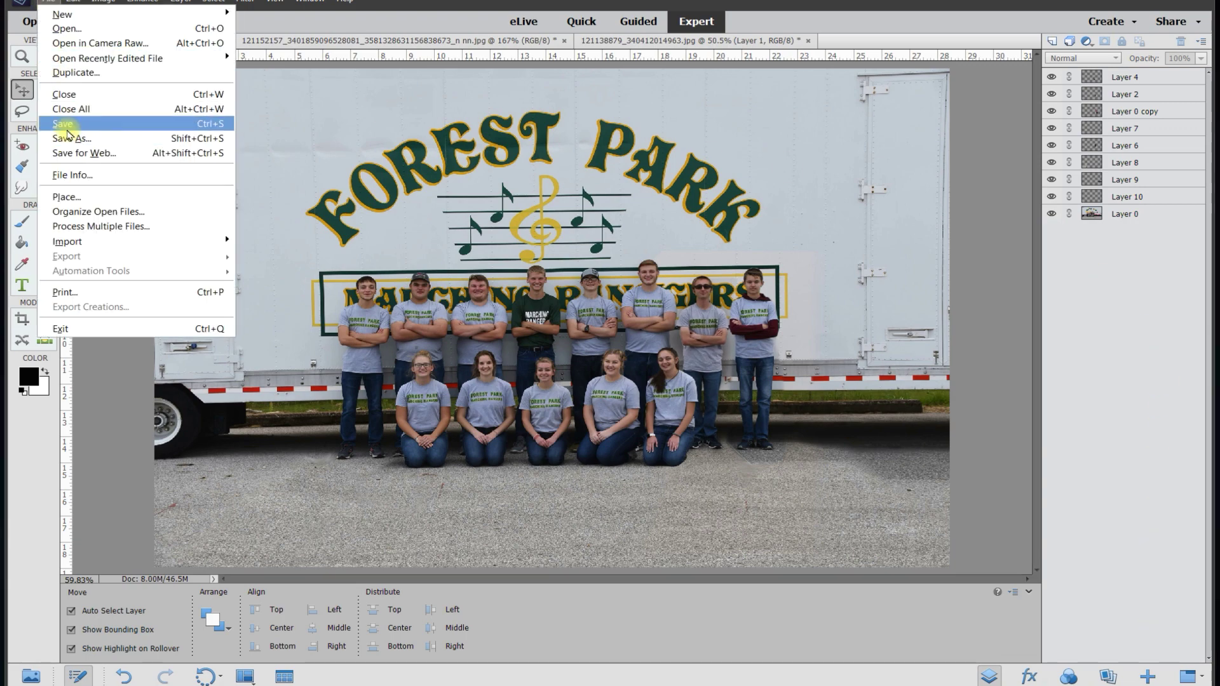
{"action": "left_click", "coordinate": [69, 130]}
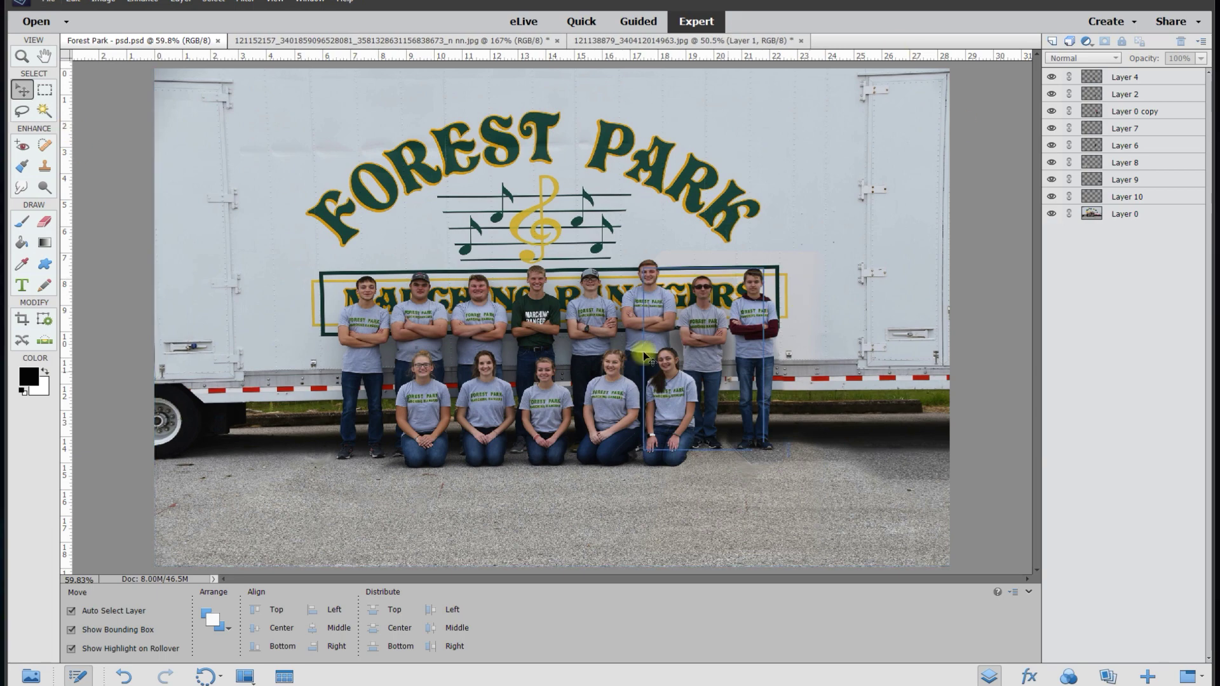
Step: Select all layers from Layer 0 through Layer 4 and merge them into a single layer
{"action": "left_click", "coordinate": [1126, 214]}
{"action": "left_click", "coordinate": [1125, 78], "text": "shift"}
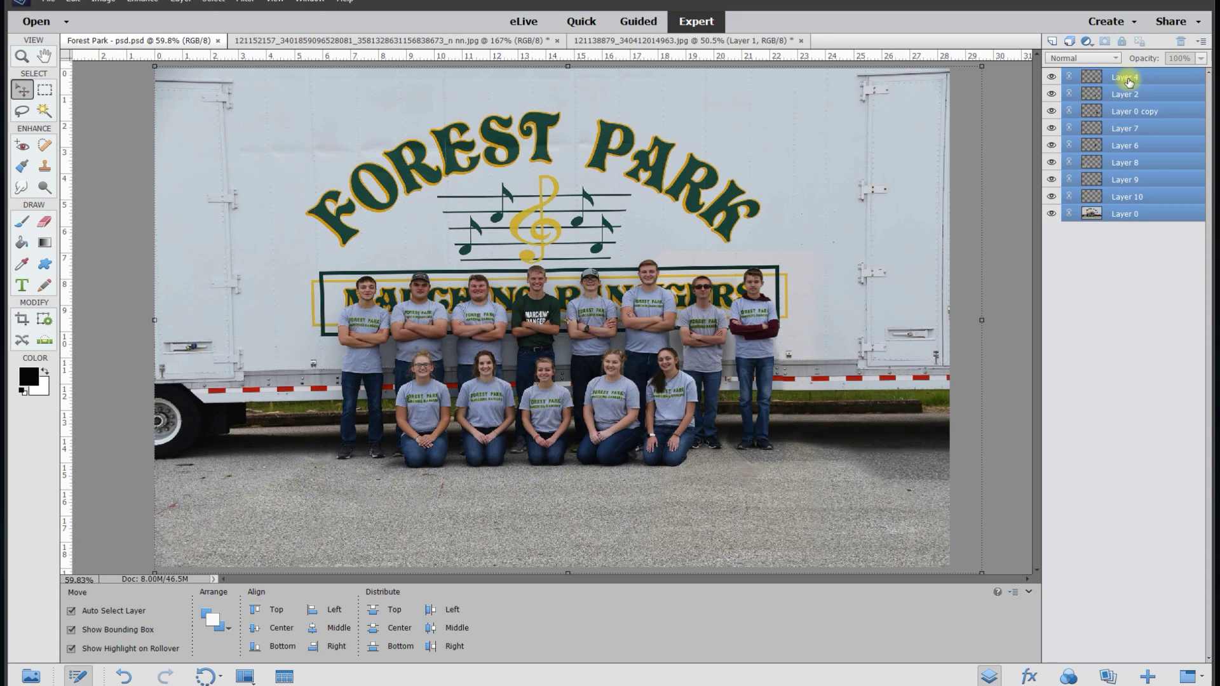
{"action": "right_click", "coordinate": [1129, 79]}
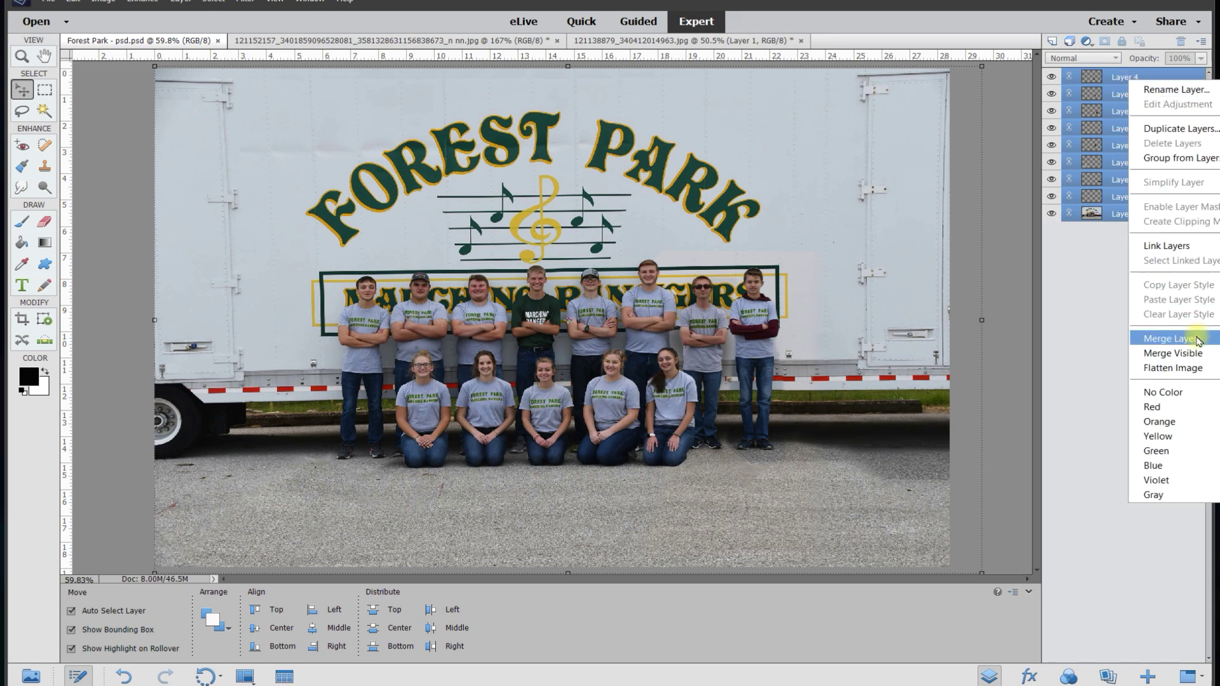
{"action": "left_click", "coordinate": [1172, 338]}
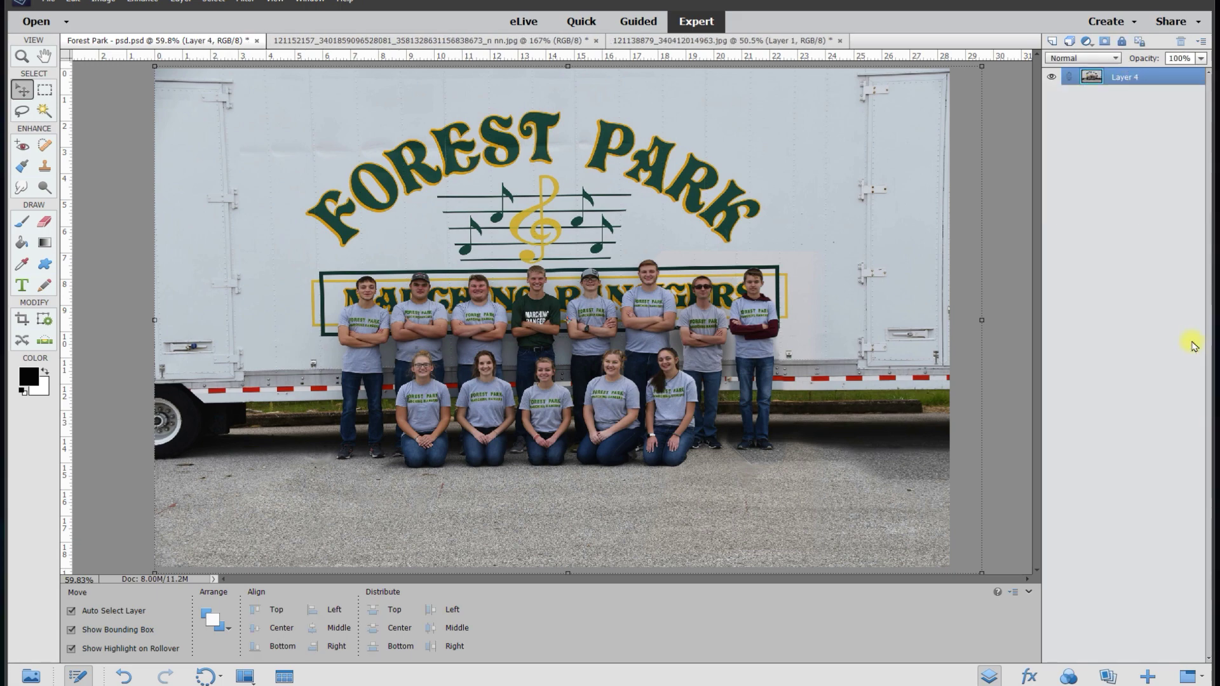
Step: Apply Auto Smart Fix to the merged layer and raise its brightness to 16, checking the change with the preview off and on
{"action": "left_click", "coordinate": [142, 2]}
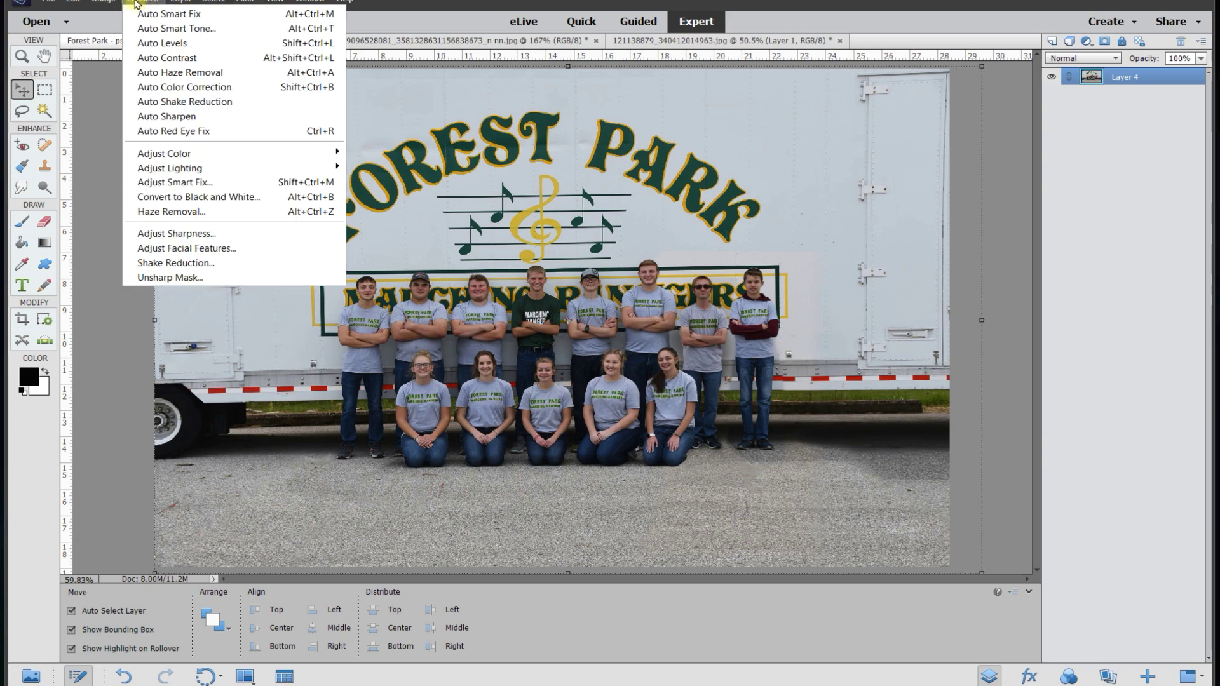
{"action": "left_click", "coordinate": [145, 13]}
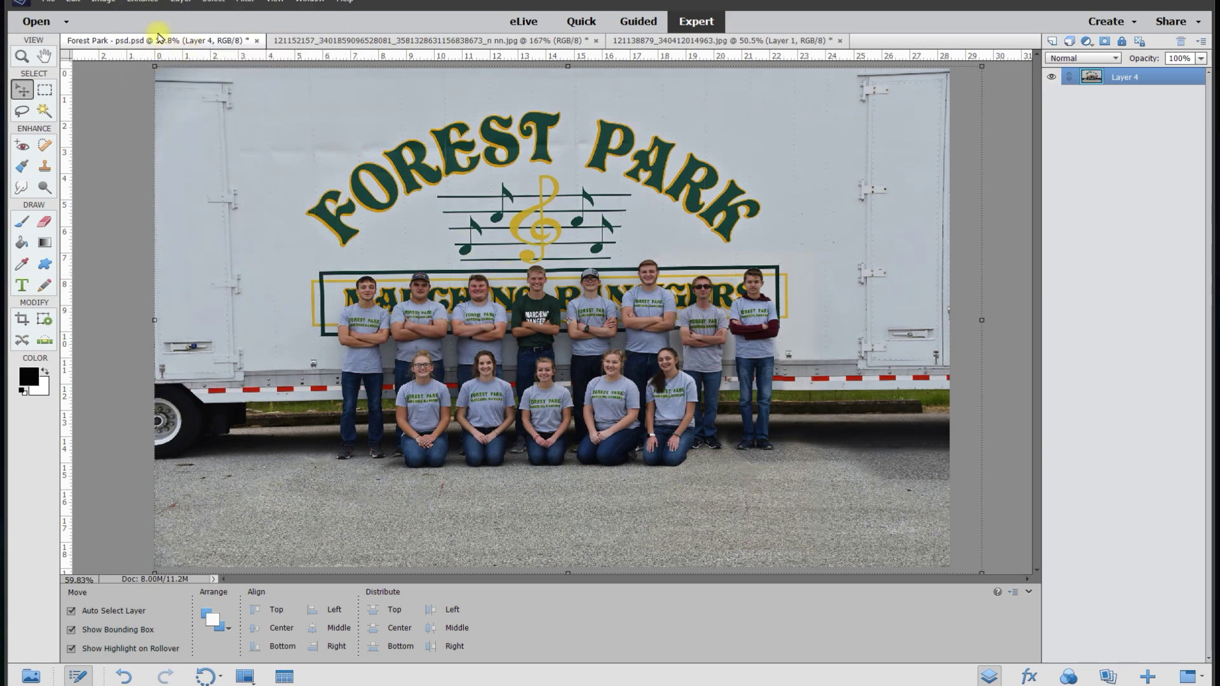
{"action": "left_click", "coordinate": [141, 4]}
{"action": "mouse_move", "coordinate": [218, 166]}
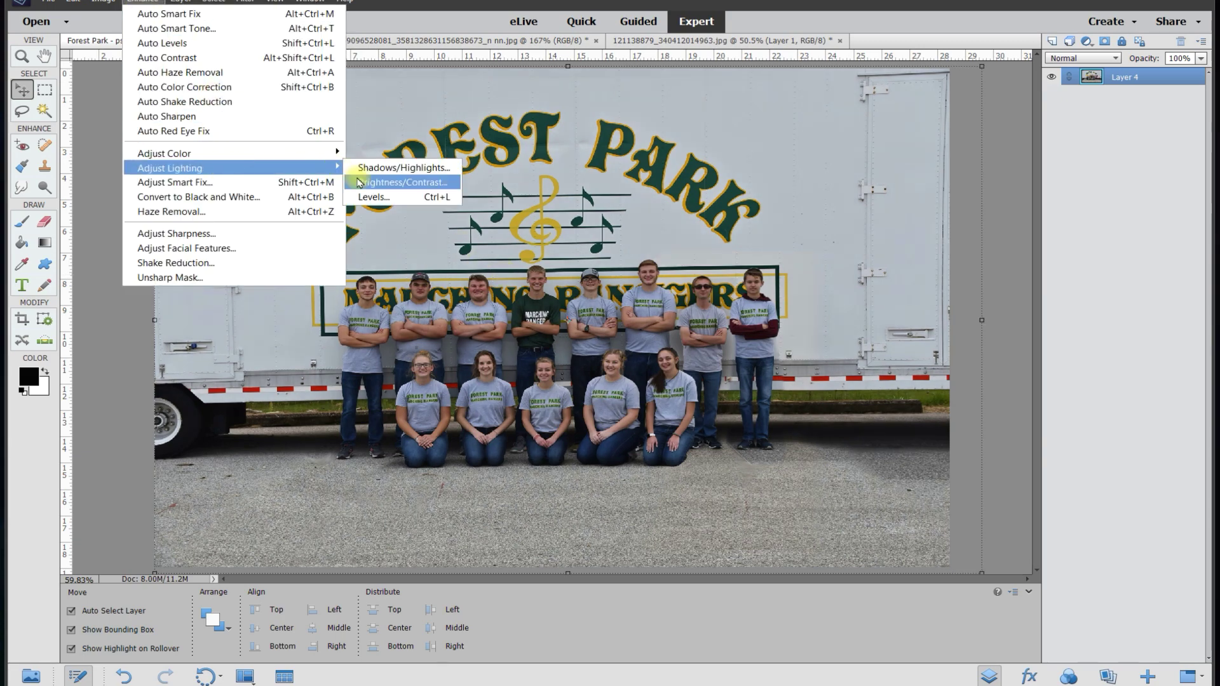
{"action": "left_click", "coordinate": [369, 180]}
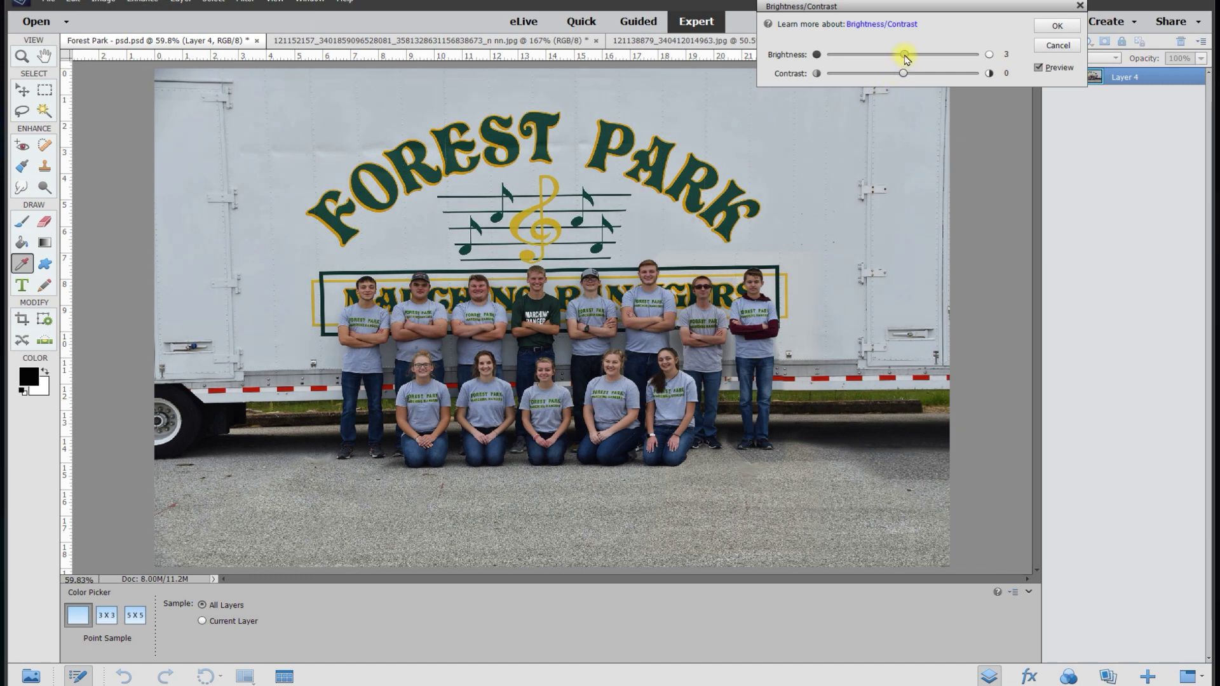
{"action": "left_click_drag", "start_coordinate": [905, 55], "coordinate": [912, 56]}
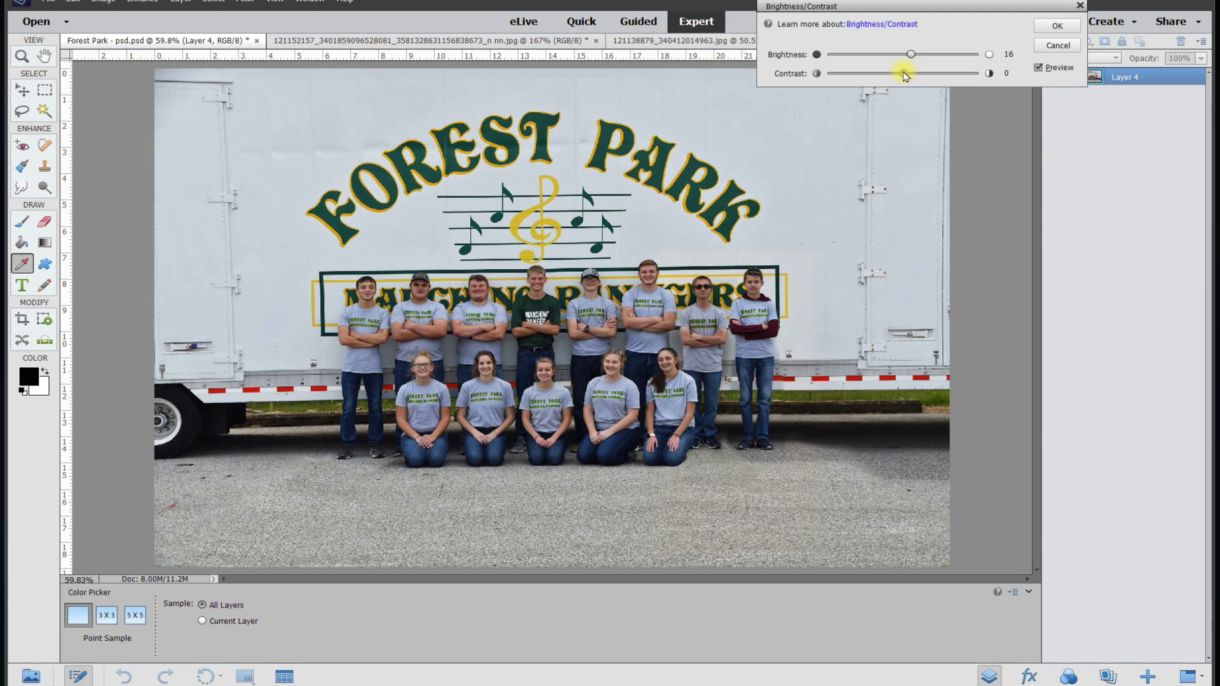
{"action": "left_click", "coordinate": [1038, 69]}
{"action": "left_click", "coordinate": [1038, 69]}
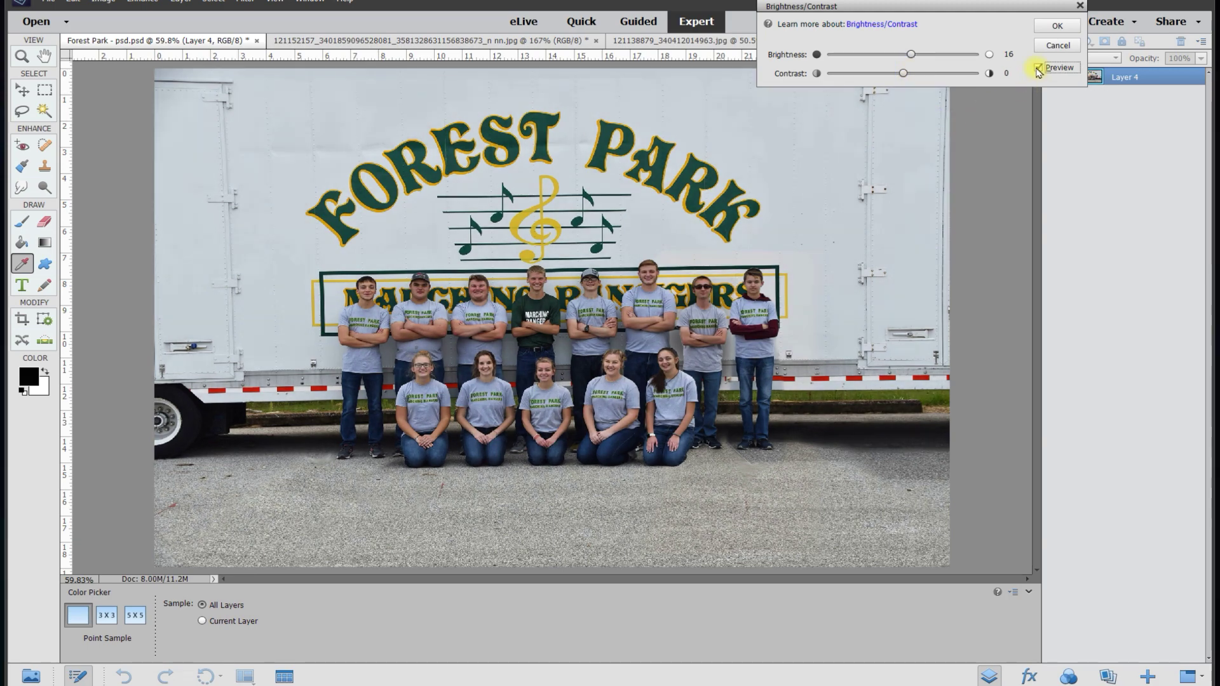
{"action": "left_click", "coordinate": [1056, 27]}
{"action": "key", "text": "v"}
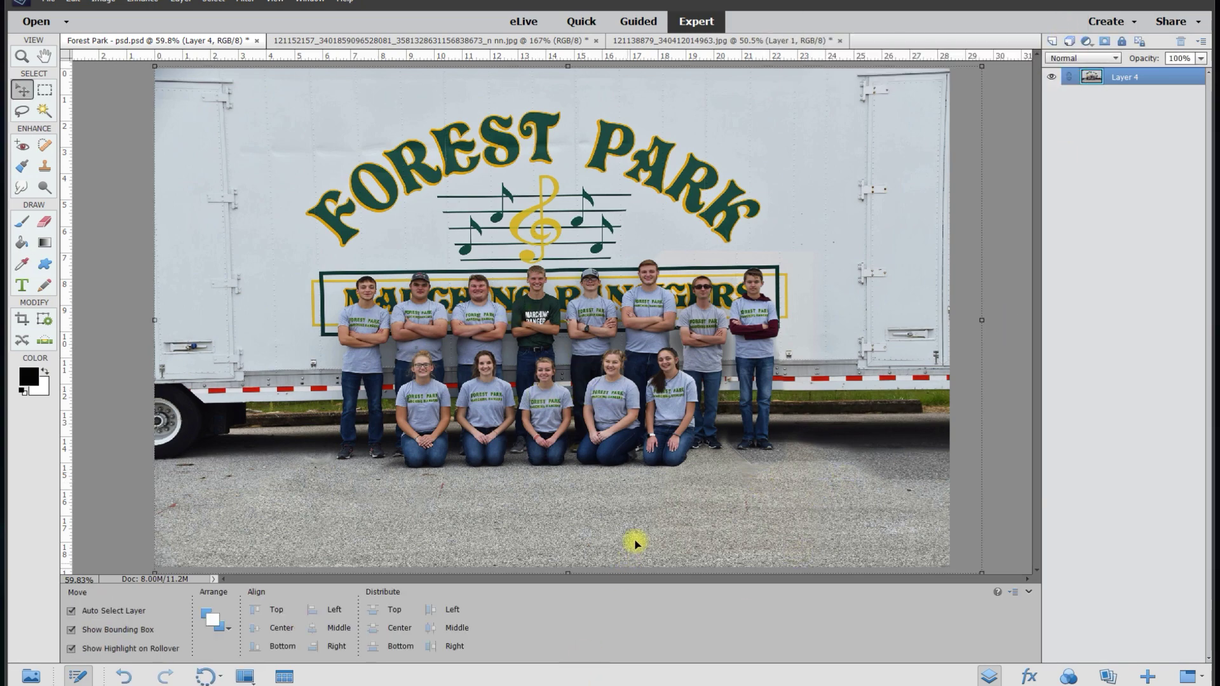
Step: Rotate the merged layer about 1 degree clockwise to level the trailer and apply the transform
{"action": "scroll", "coordinate": [620, 458], "scroll_direction": "down", "scroll_amount": 2}
{"action": "left_click", "coordinate": [567, 539]}
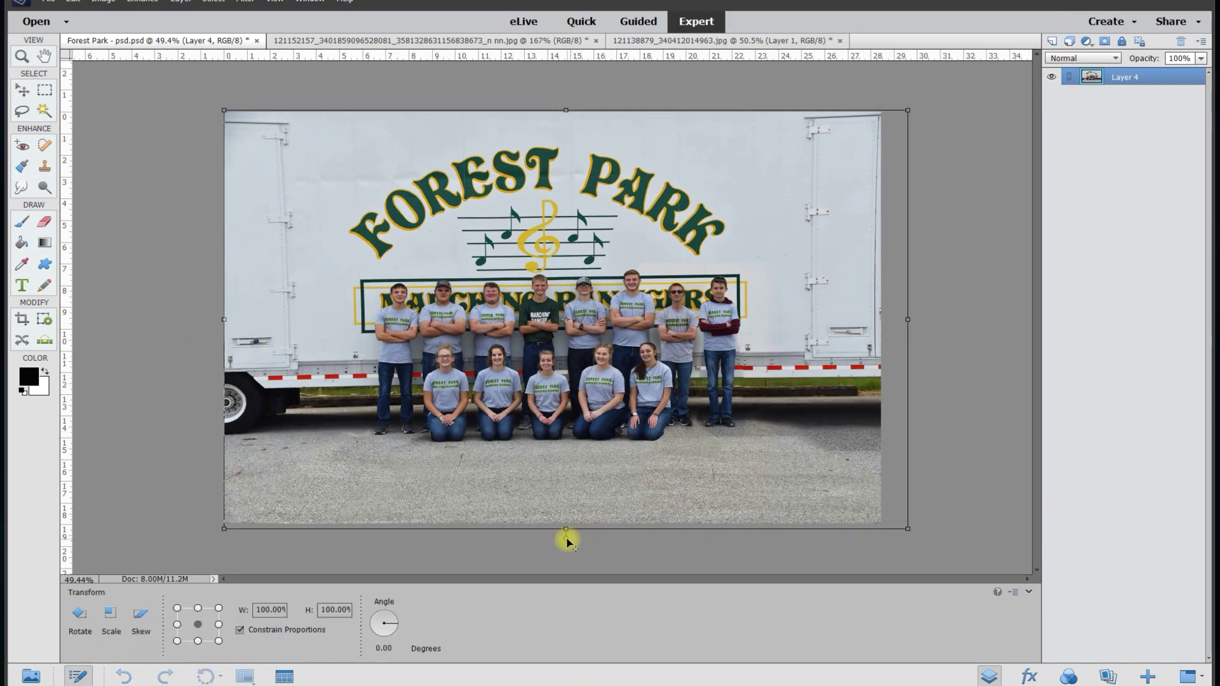
{"action": "left_click_drag", "start_coordinate": [565, 541], "coordinate": [563, 539]}
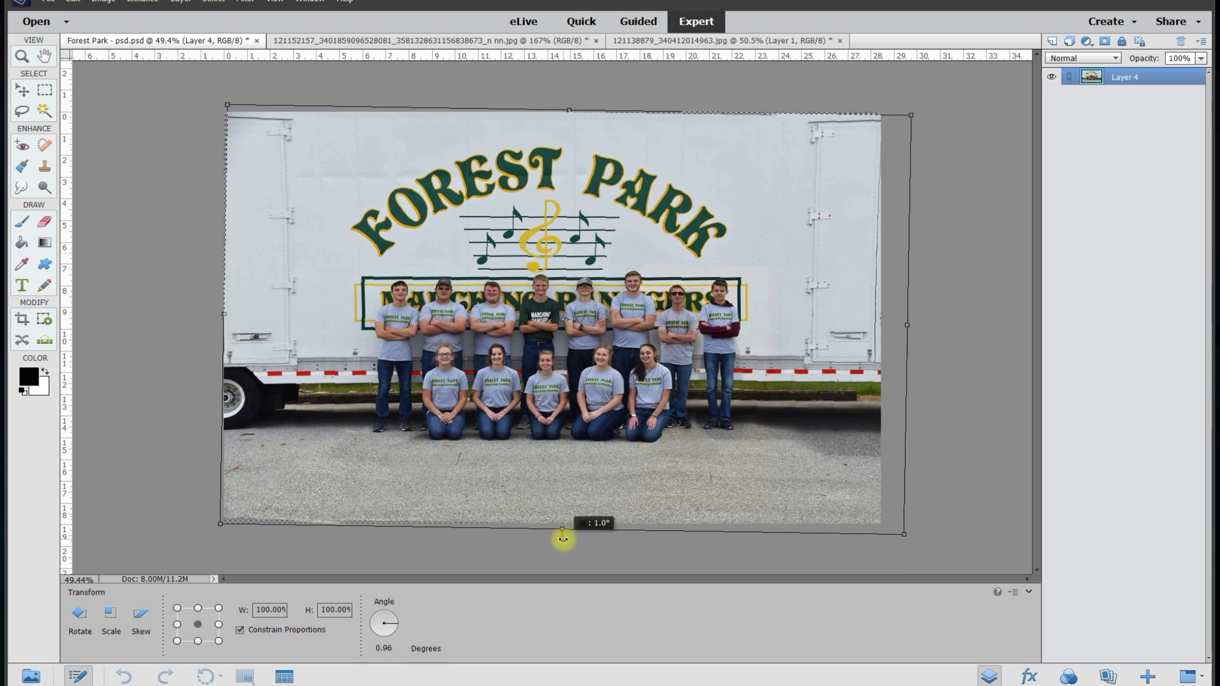
{"action": "left_click_drag", "start_coordinate": [563, 539], "coordinate": [562, 539]}
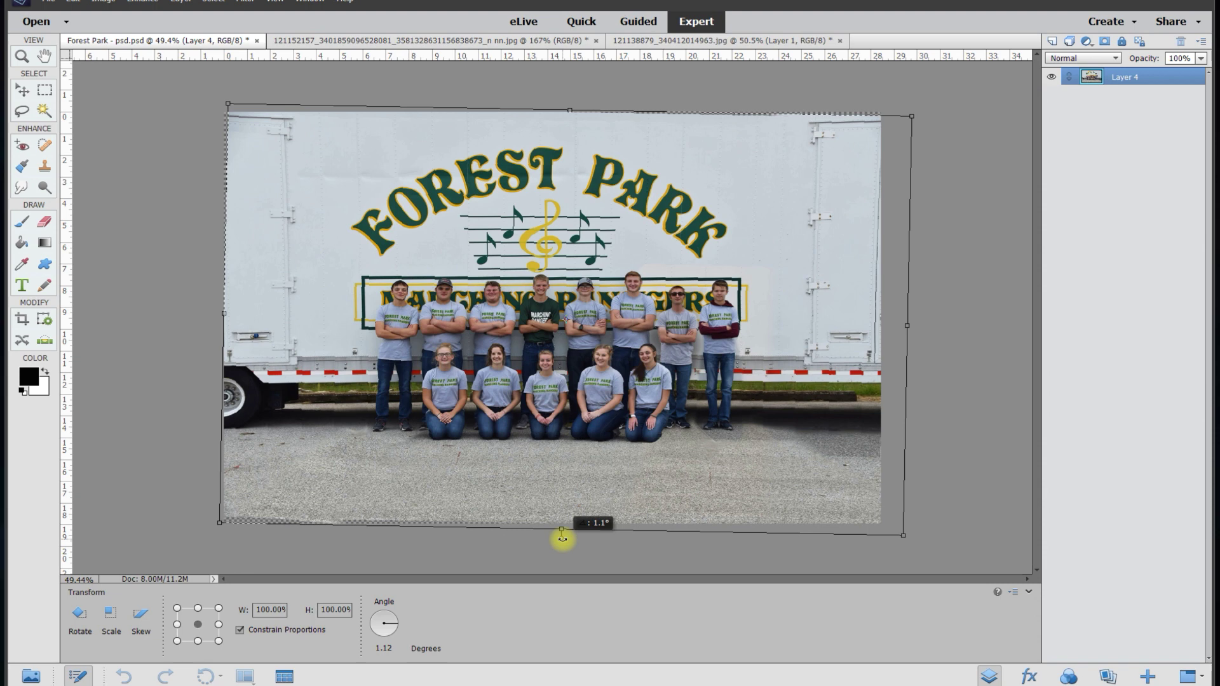
{"action": "left_click_drag", "start_coordinate": [562, 539], "coordinate": [563, 538]}
{"action": "left_click", "coordinate": [856, 544]}
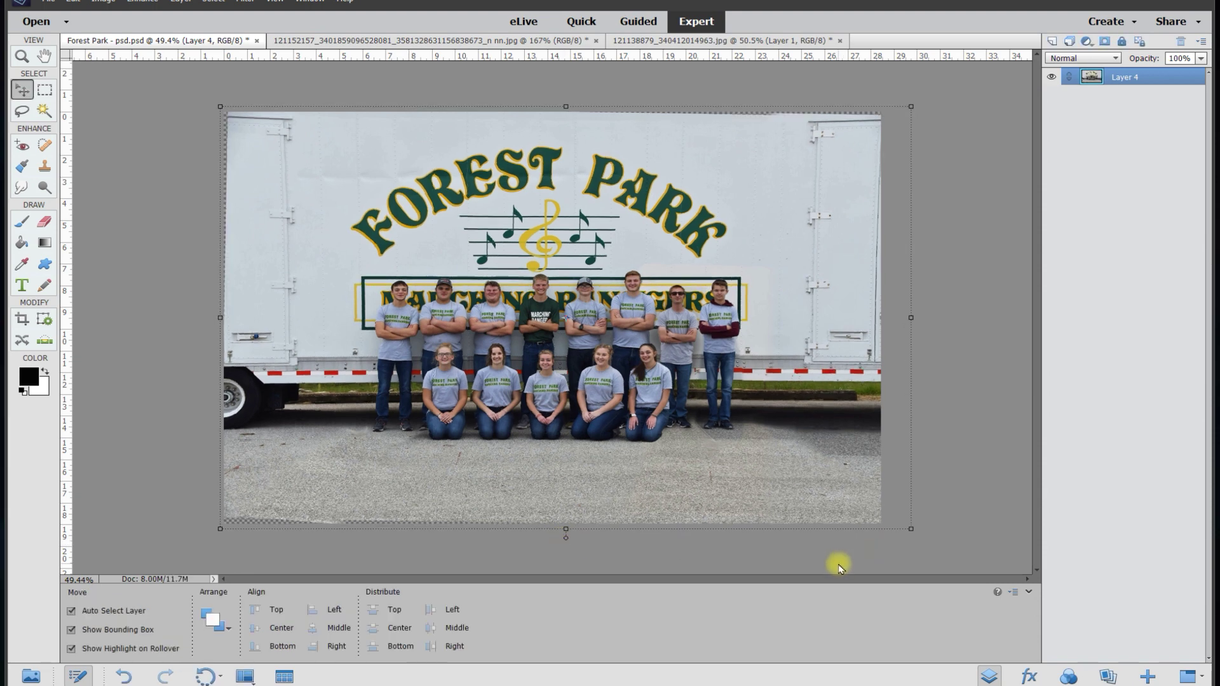
Step: Crop the photo around the band and lettering, keeping both trailer hinge columns and cutting off the wheel, uneven rotated edges and lowest pavement strip
{"action": "left_click", "coordinate": [21, 319]}
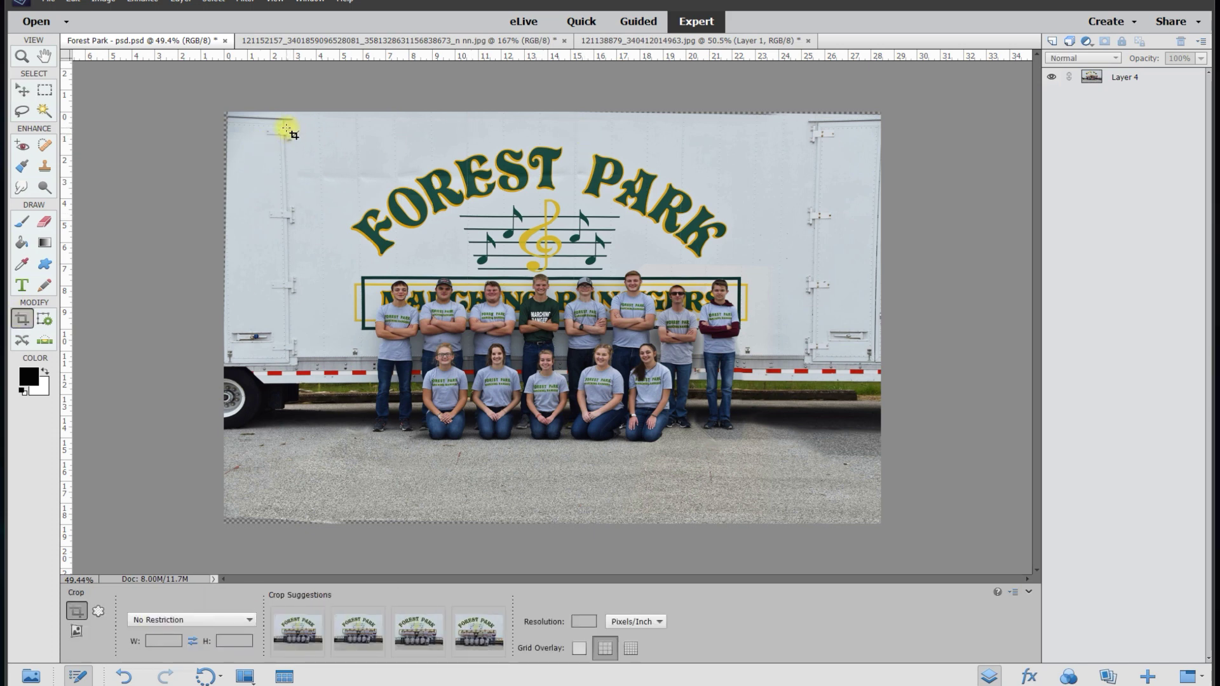
{"action": "left_click_drag", "start_coordinate": [275, 129], "coordinate": [833, 494]}
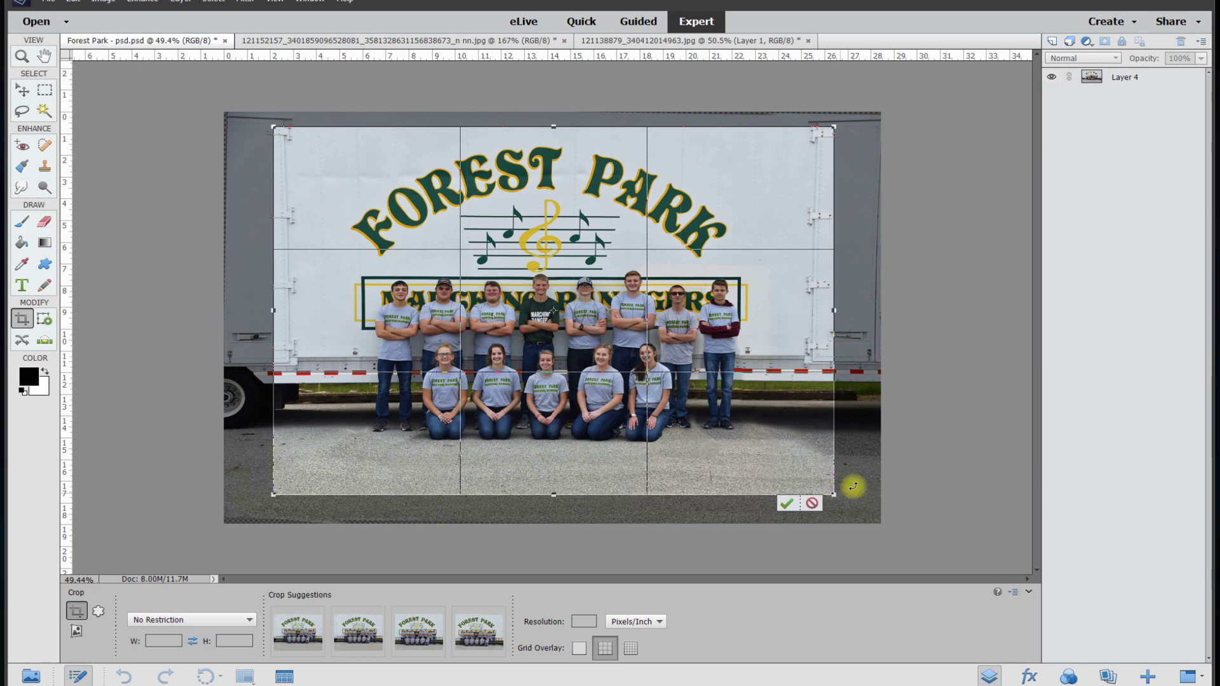
{"action": "left_click_drag", "start_coordinate": [833, 309], "coordinate": [817, 315]}
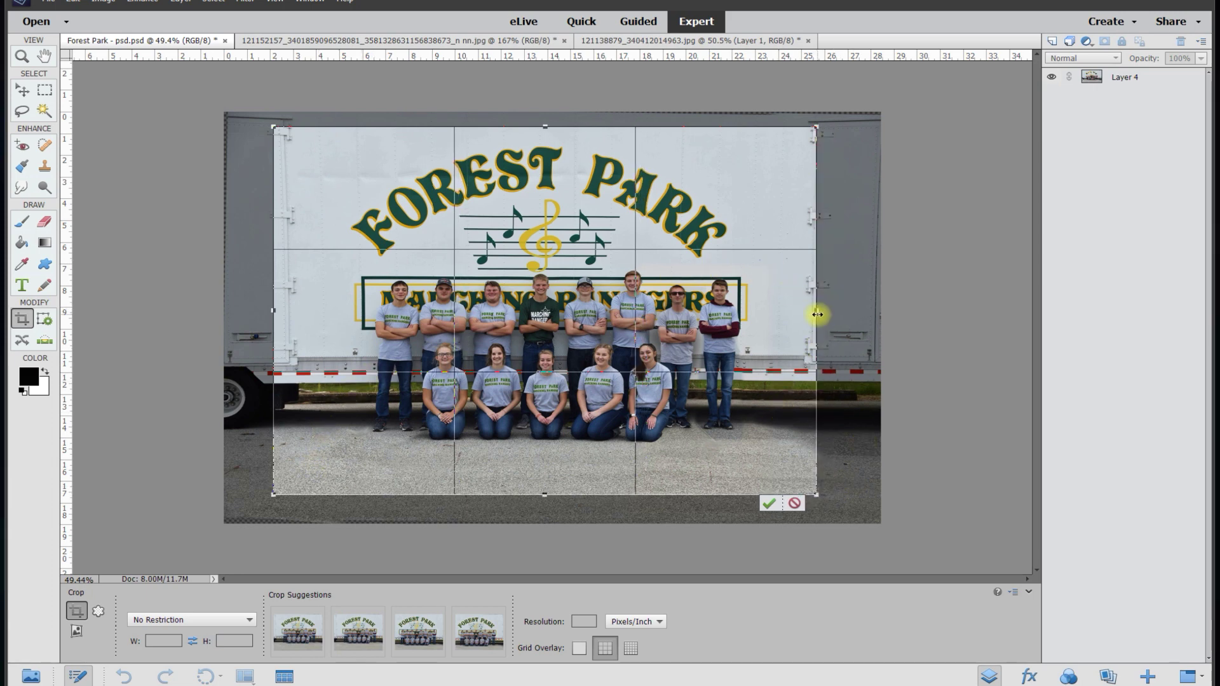
{"action": "left_click_drag", "start_coordinate": [273, 305], "coordinate": [281, 308]}
{"action": "left_click_drag", "start_coordinate": [547, 498], "coordinate": [551, 504]}
{"action": "left_click_drag", "start_coordinate": [814, 313], "coordinate": [823, 312]}
{"action": "left_click_drag", "start_coordinate": [282, 310], "coordinate": [275, 313]}
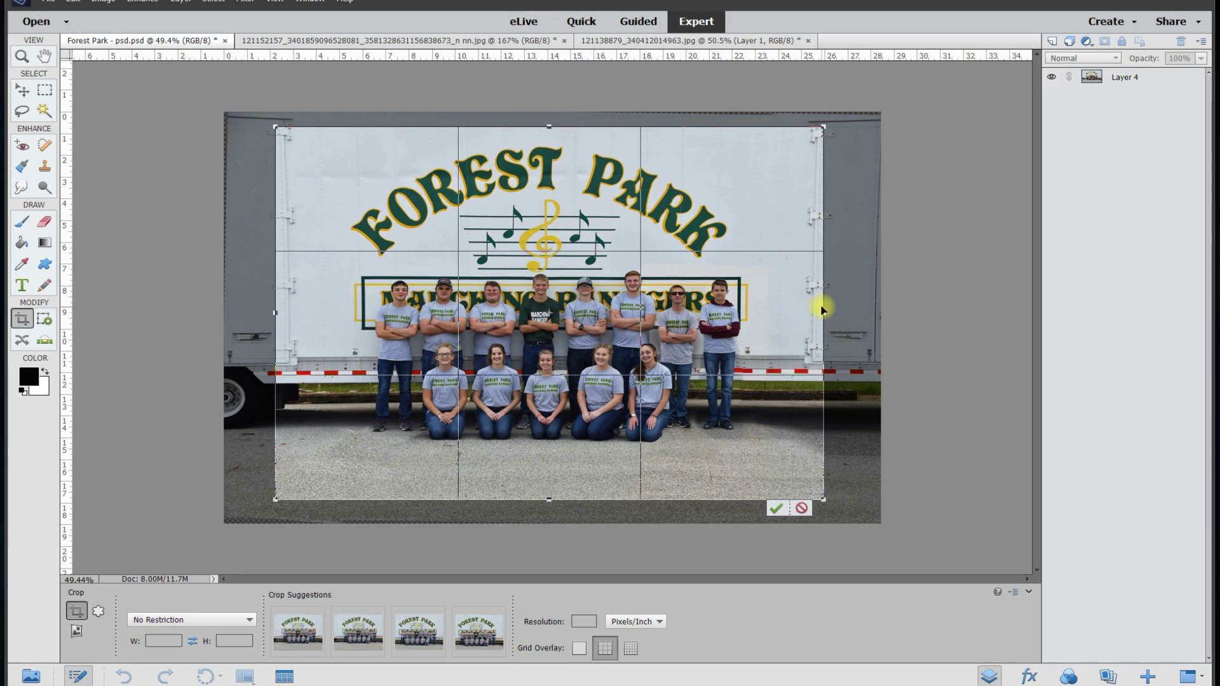
{"action": "left_click_drag", "start_coordinate": [823, 311], "coordinate": [830, 313]}
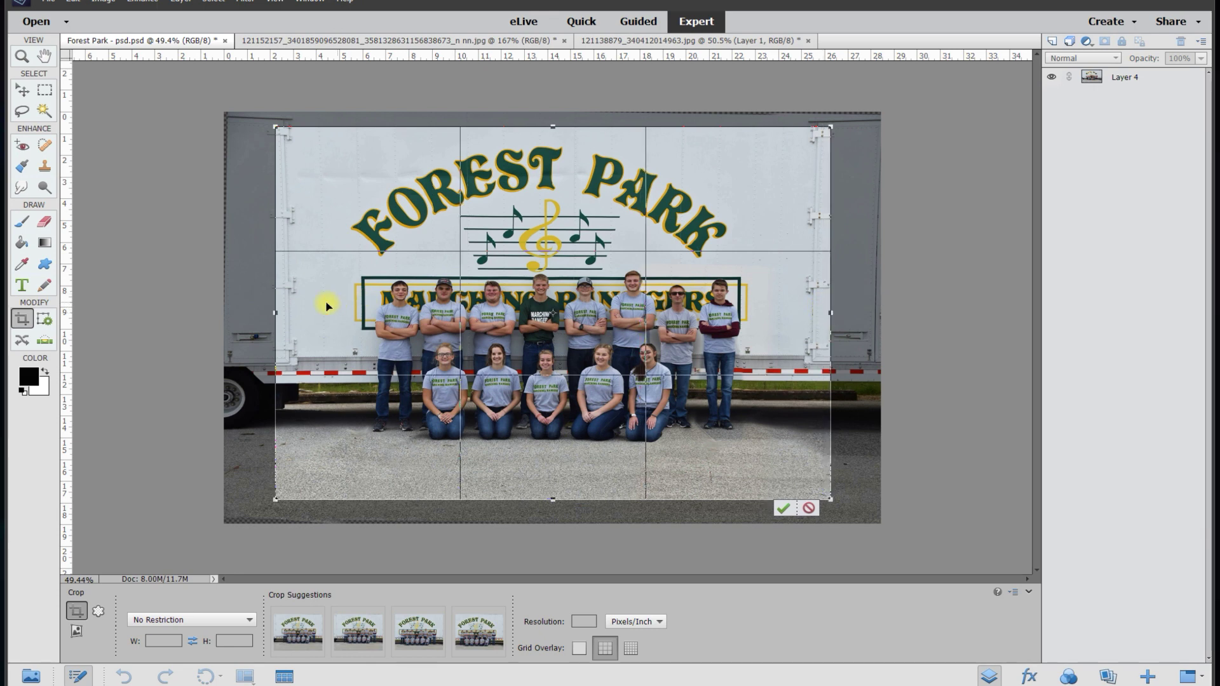
{"action": "left_click_drag", "start_coordinate": [274, 313], "coordinate": [268, 313]}
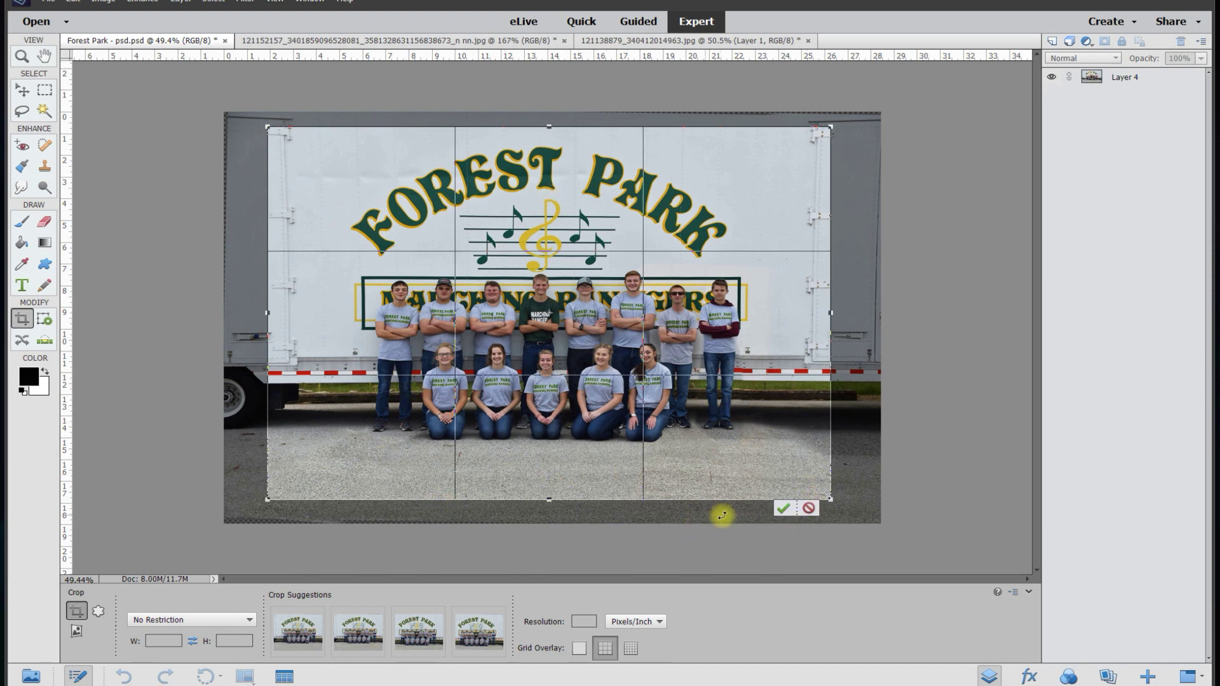
{"action": "left_click", "coordinate": [783, 509]}
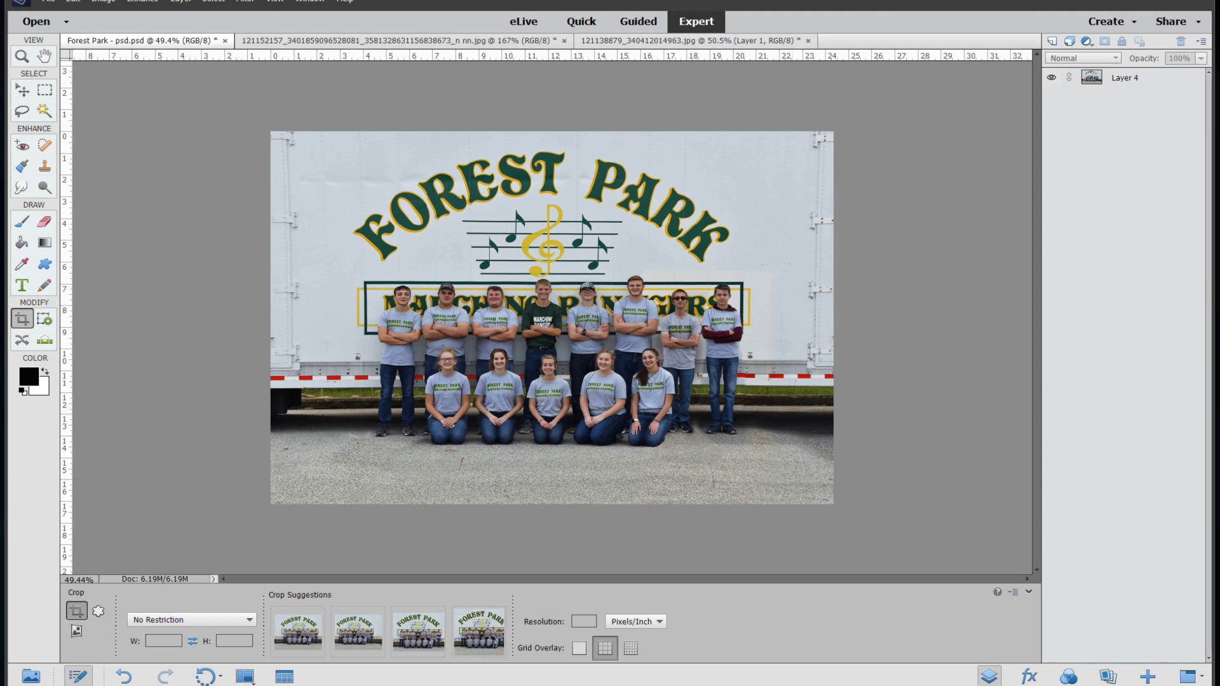
{"action": "scroll", "coordinate": [907, 345], "scroll_direction": "up", "scroll_amount": 2}
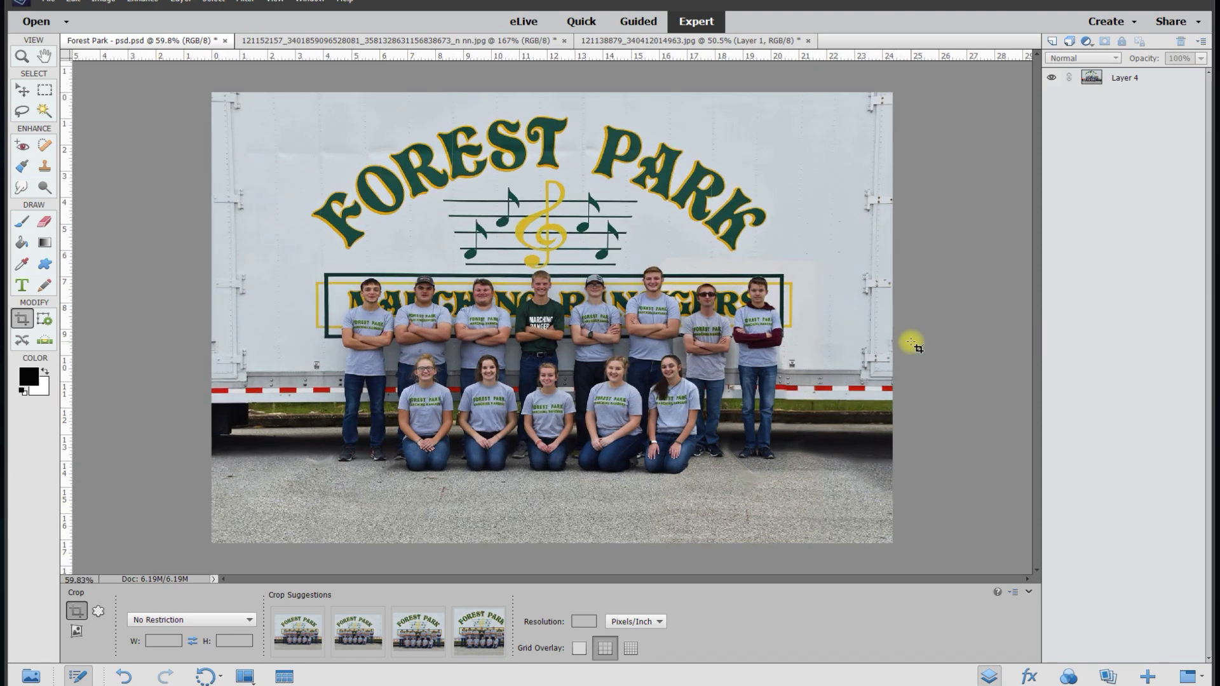